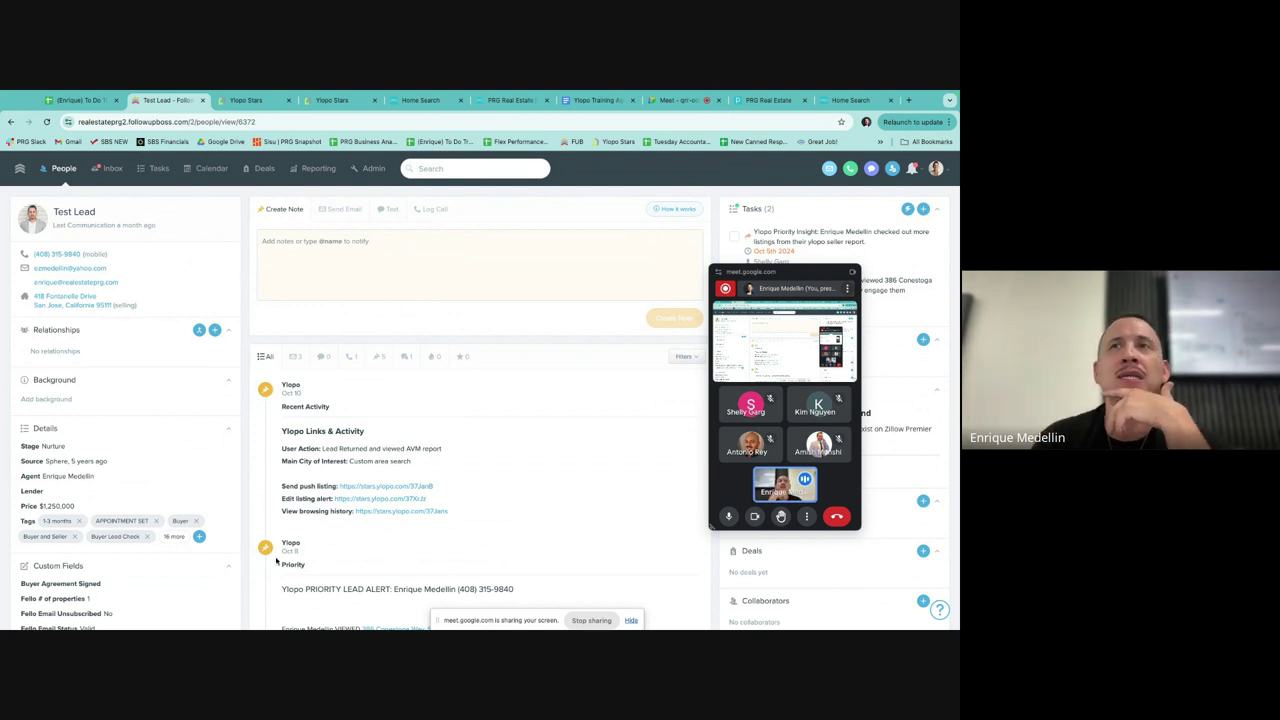
Step: Open the test lead's Ylopo Stars Link from the custom fields of the Follow Up Boss record
{"action": "scroll", "coordinate": [362, 497], "scroll_direction": "down", "scroll_amount": 5}
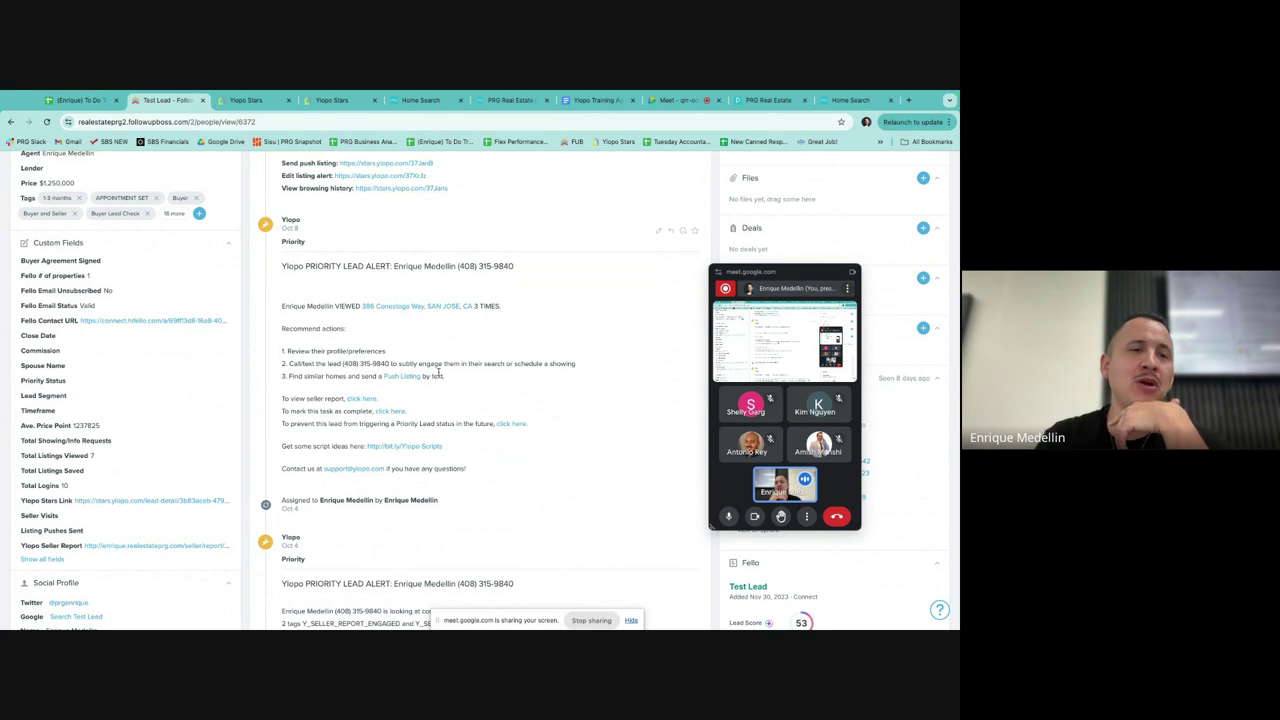
{"action": "scroll", "coordinate": [121, 500], "scroll_direction": "down", "scroll_amount": 2}
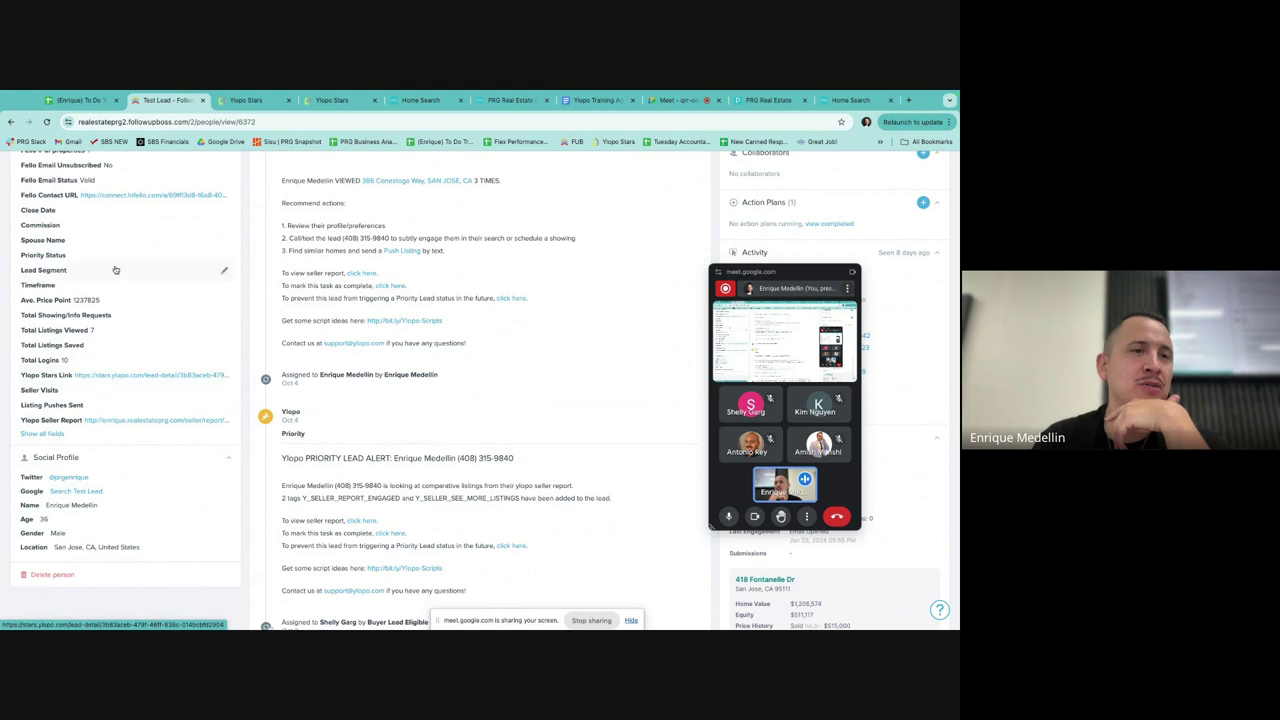
{"action": "scroll", "coordinate": [120, 420], "scroll_direction": "up", "scroll_amount": 2}
{"action": "scroll", "coordinate": [130, 495], "scroll_direction": "down", "scroll_amount": 2}
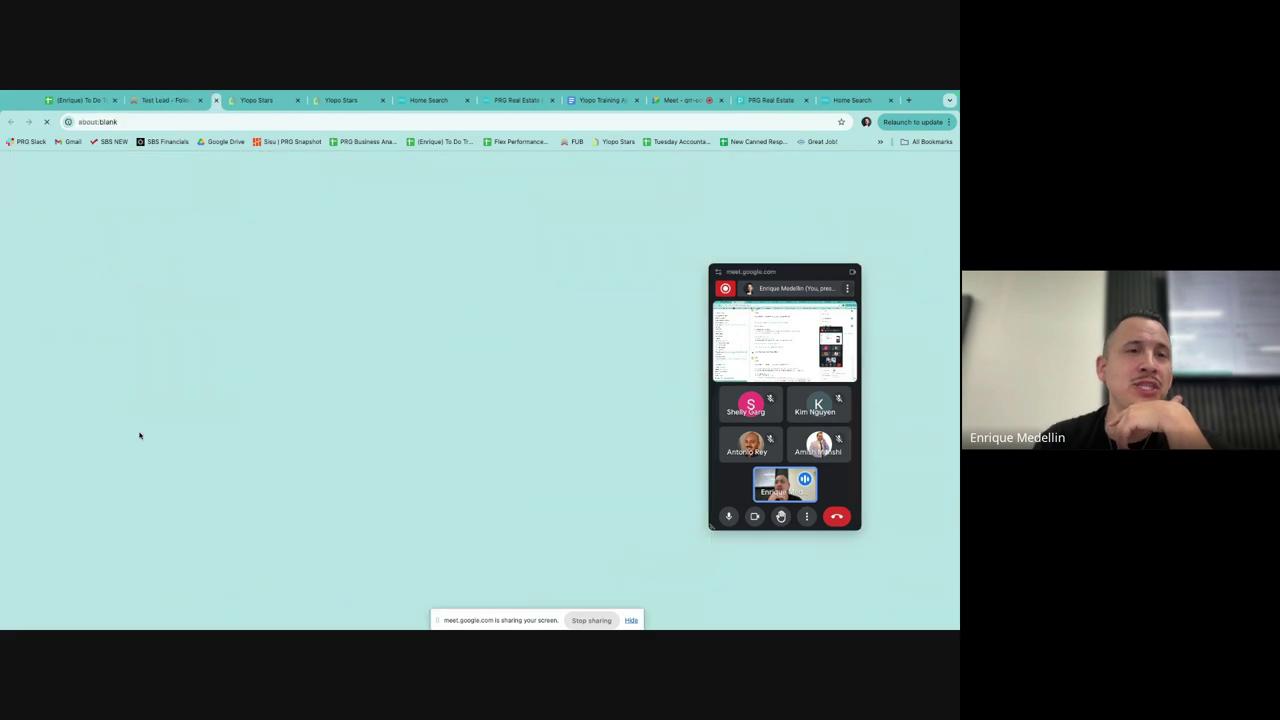
{"action": "left_click", "coordinate": [140, 434]}
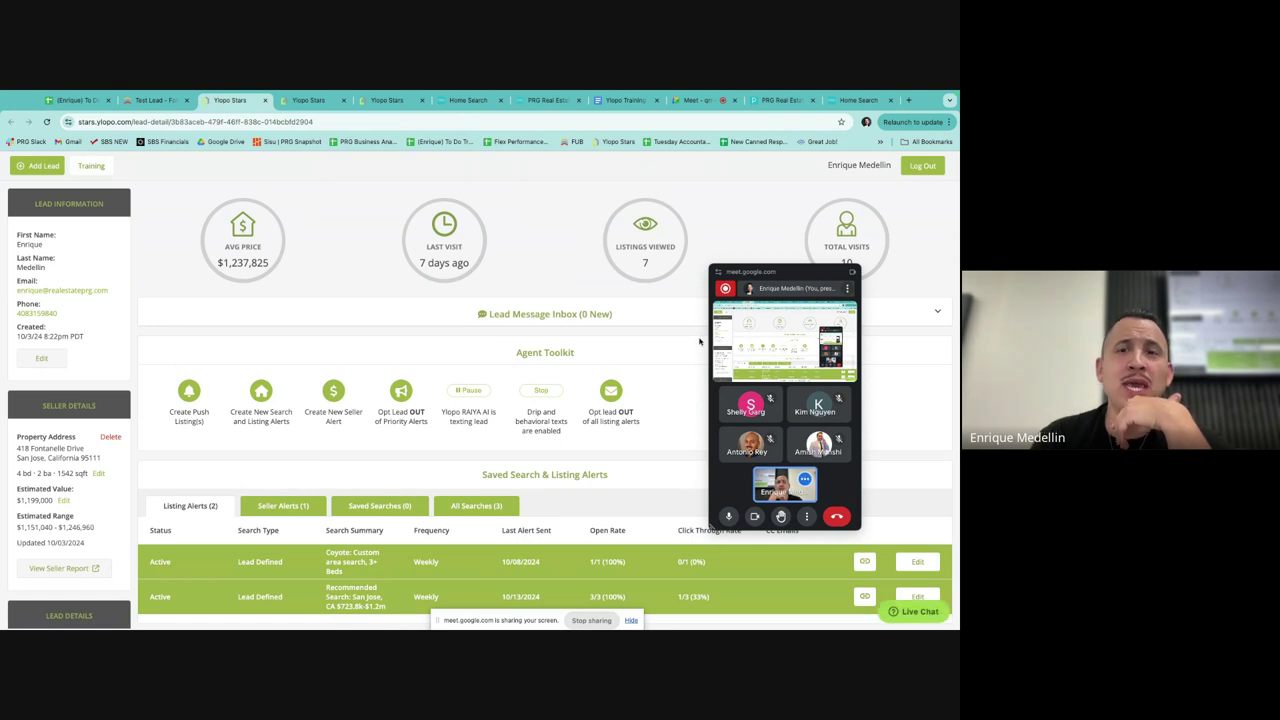
Step: Review the lead's activity overview and open the Create Push Listing(s) form from the Agent Toolkit
{"action": "left_click_drag", "start_coordinate": [768, 266], "coordinate": [803, 112]}
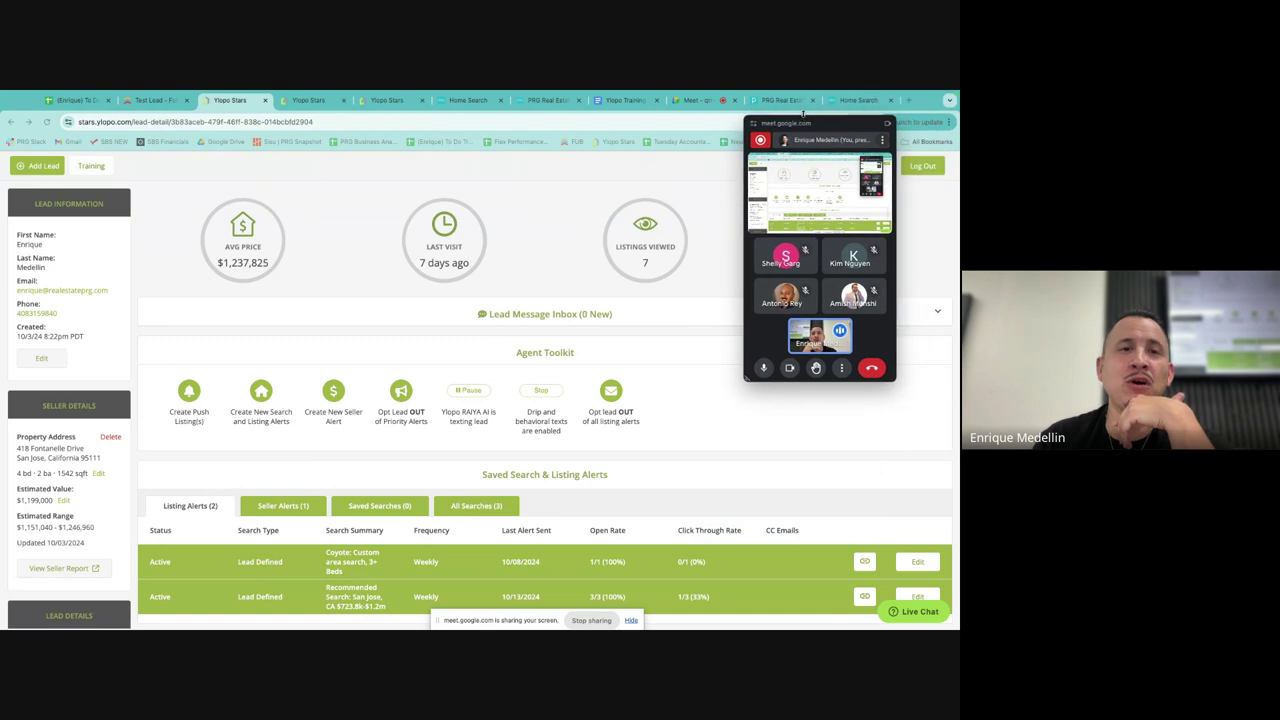
{"action": "scroll", "coordinate": [300, 340], "scroll_direction": "down", "scroll_amount": 1}
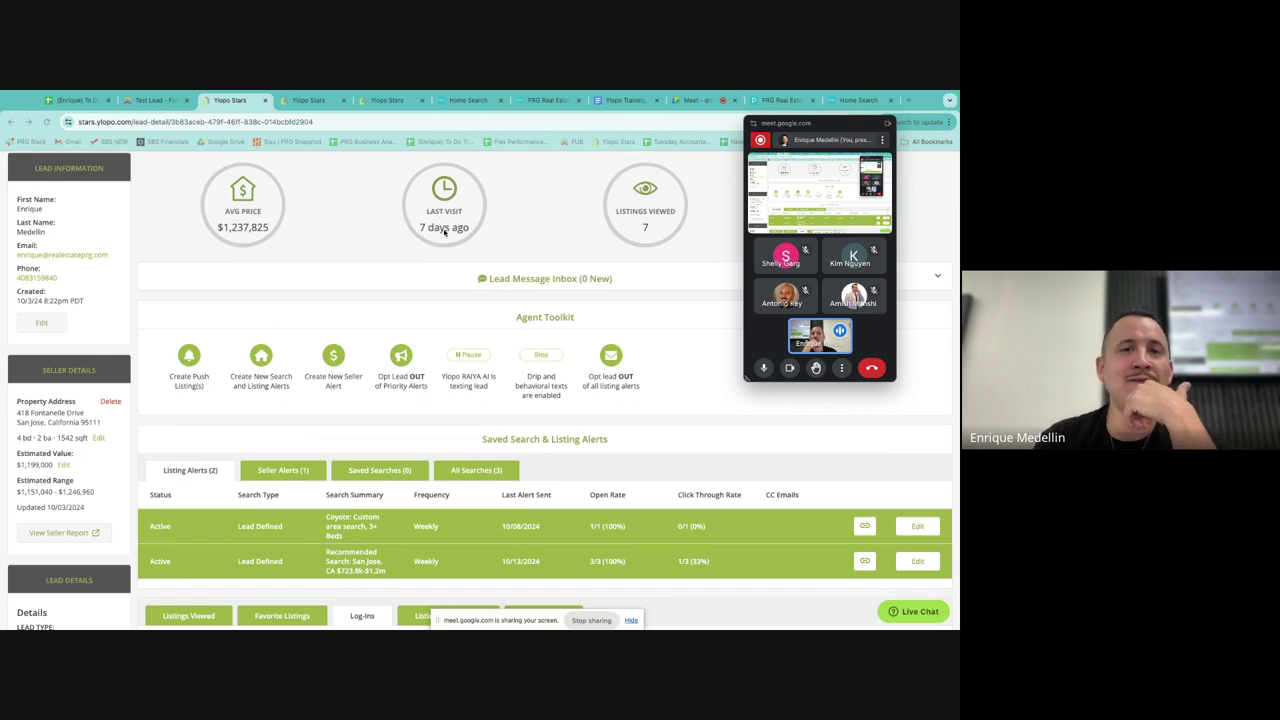
{"action": "scroll", "coordinate": [645, 231], "scroll_direction": "down", "scroll_amount": 2}
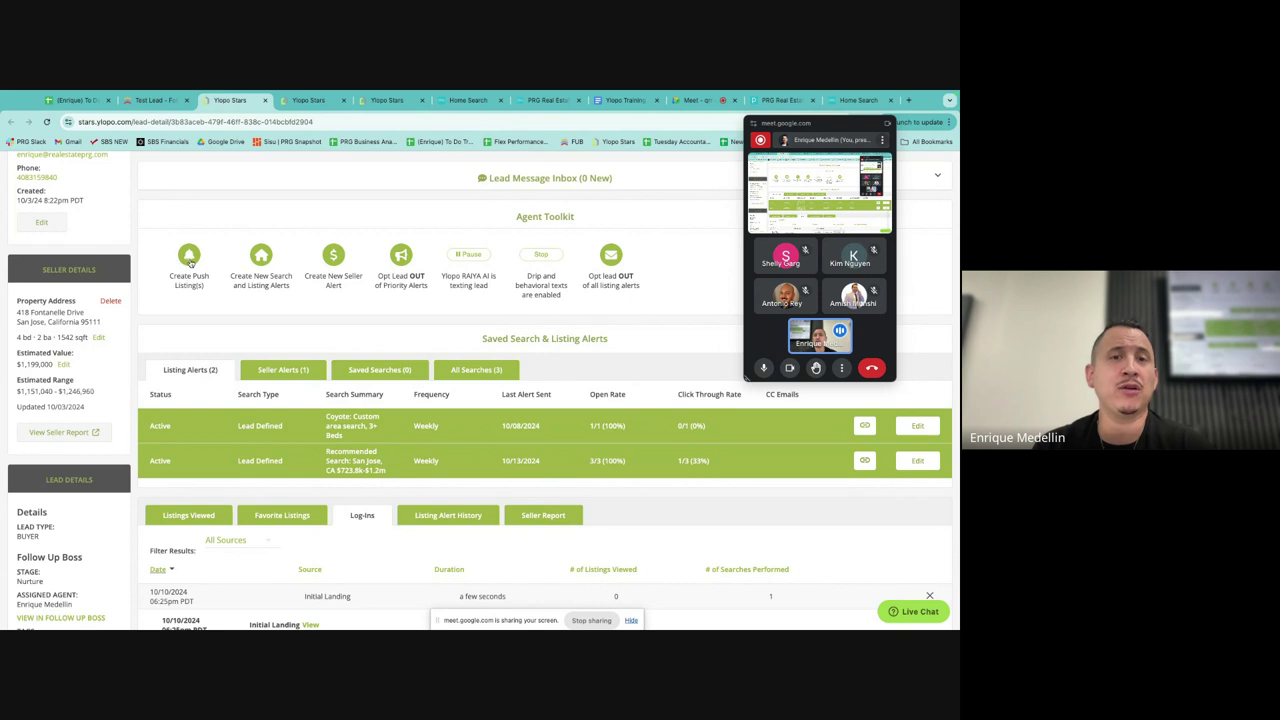
{"action": "left_click", "coordinate": [189, 255]}
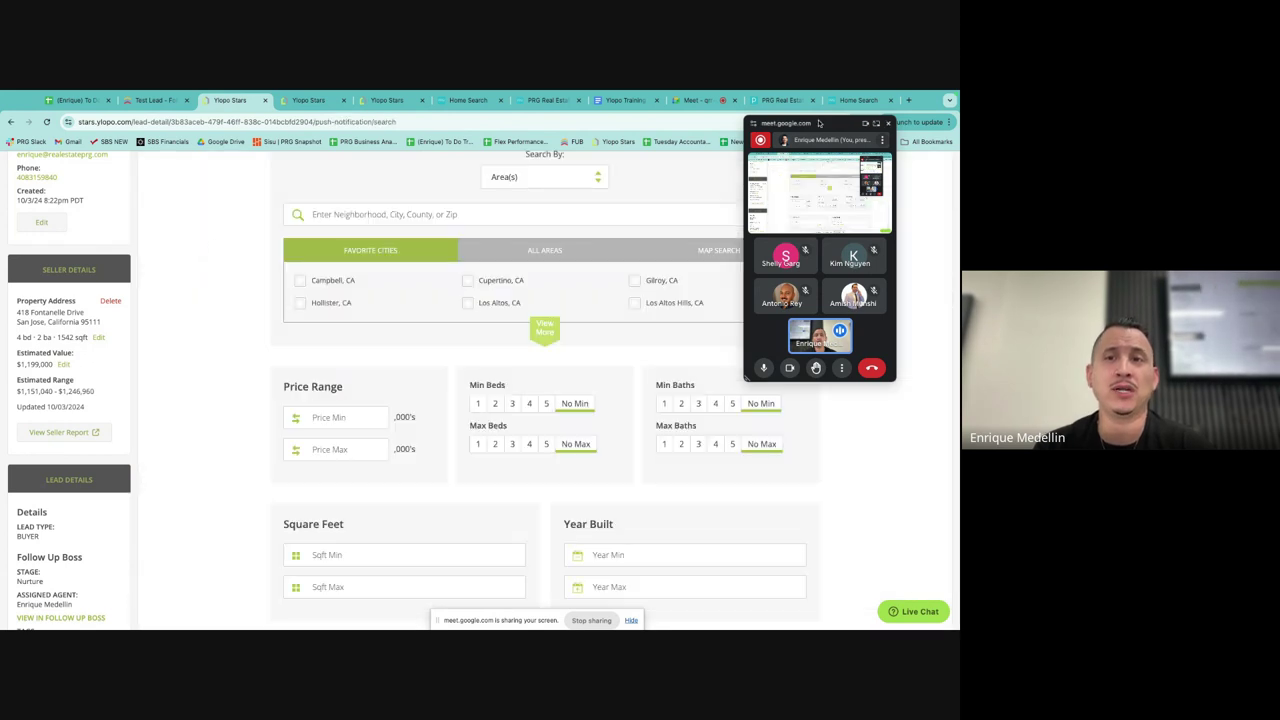
Step: Examine the push listing search criteria, including the Search By options, price, beds, baths, property types, lot size and amenities
{"action": "scroll", "coordinate": [645, 230], "scroll_direction": "up", "scroll_amount": 3}
{"action": "left_click", "coordinate": [561, 316]}
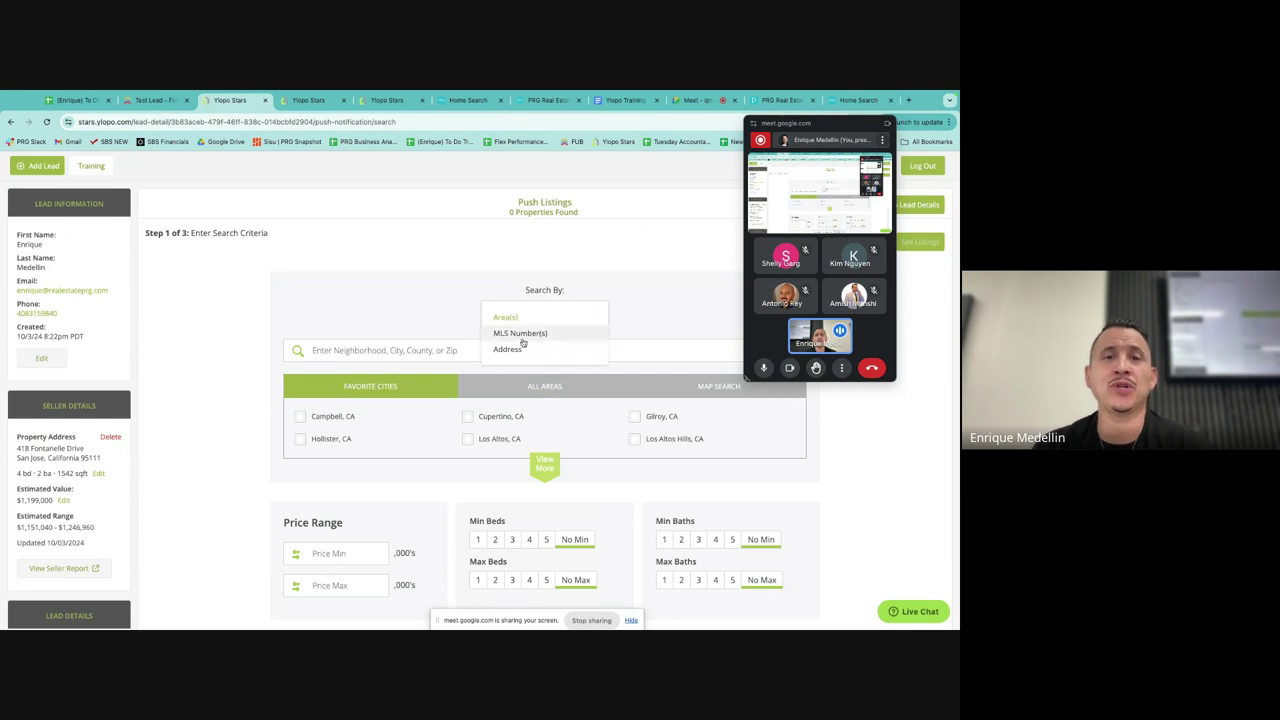
{"action": "left_click", "coordinate": [398, 305]}
{"action": "scroll", "coordinate": [411, 352], "scroll_direction": "down", "scroll_amount": 3}
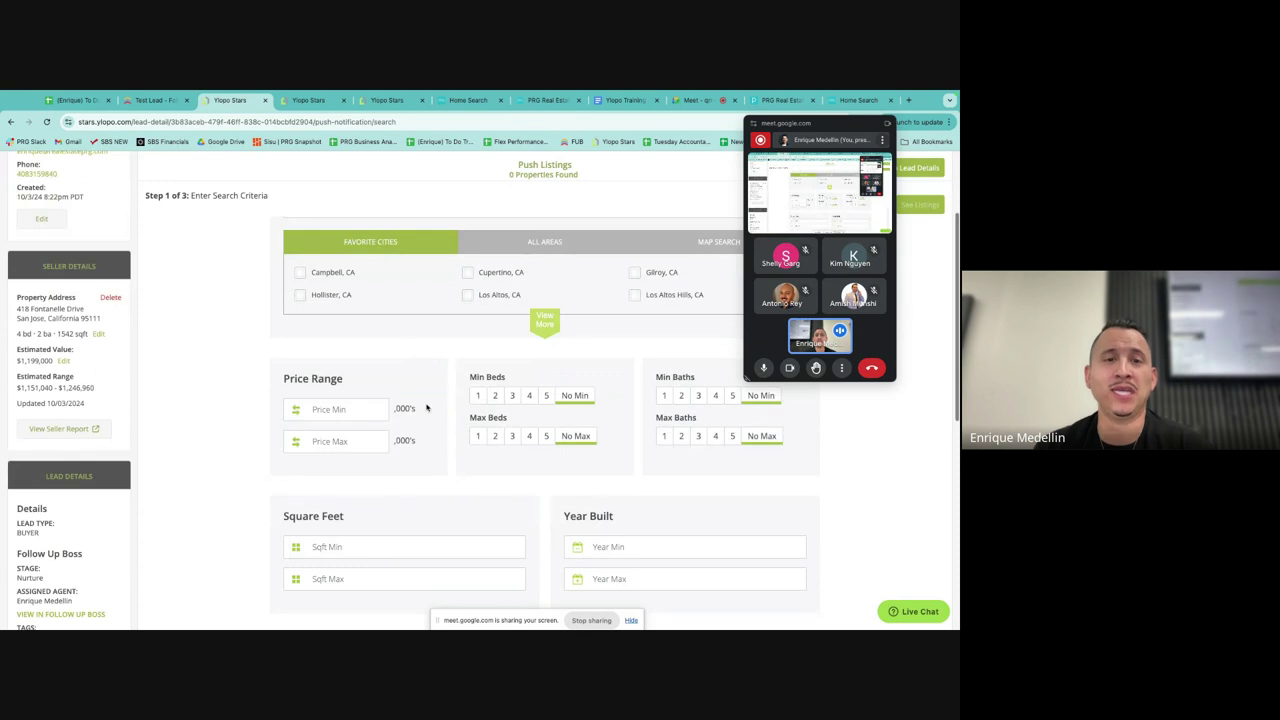
{"action": "scroll", "coordinate": [411, 355], "scroll_direction": "down", "scroll_amount": 2}
{"action": "scroll", "coordinate": [625, 314], "scroll_direction": "down", "scroll_amount": 2}
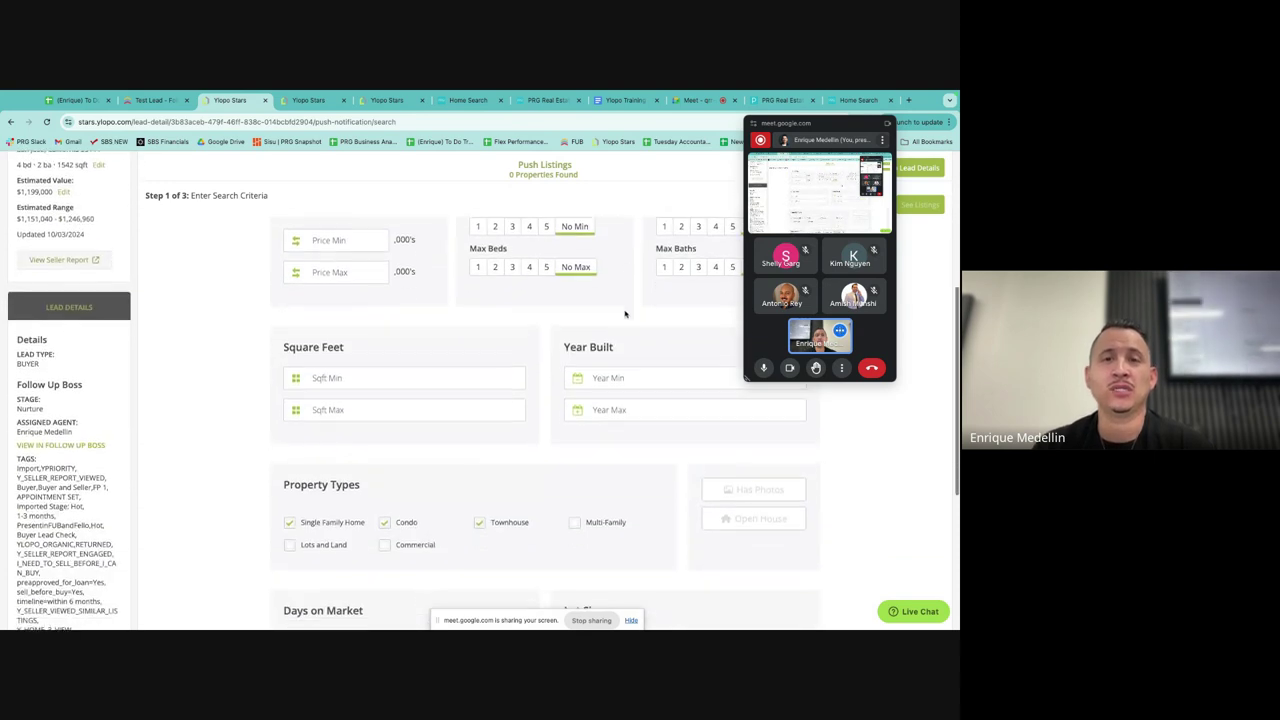
{"action": "scroll", "coordinate": [627, 310], "scroll_direction": "down", "scroll_amount": 2}
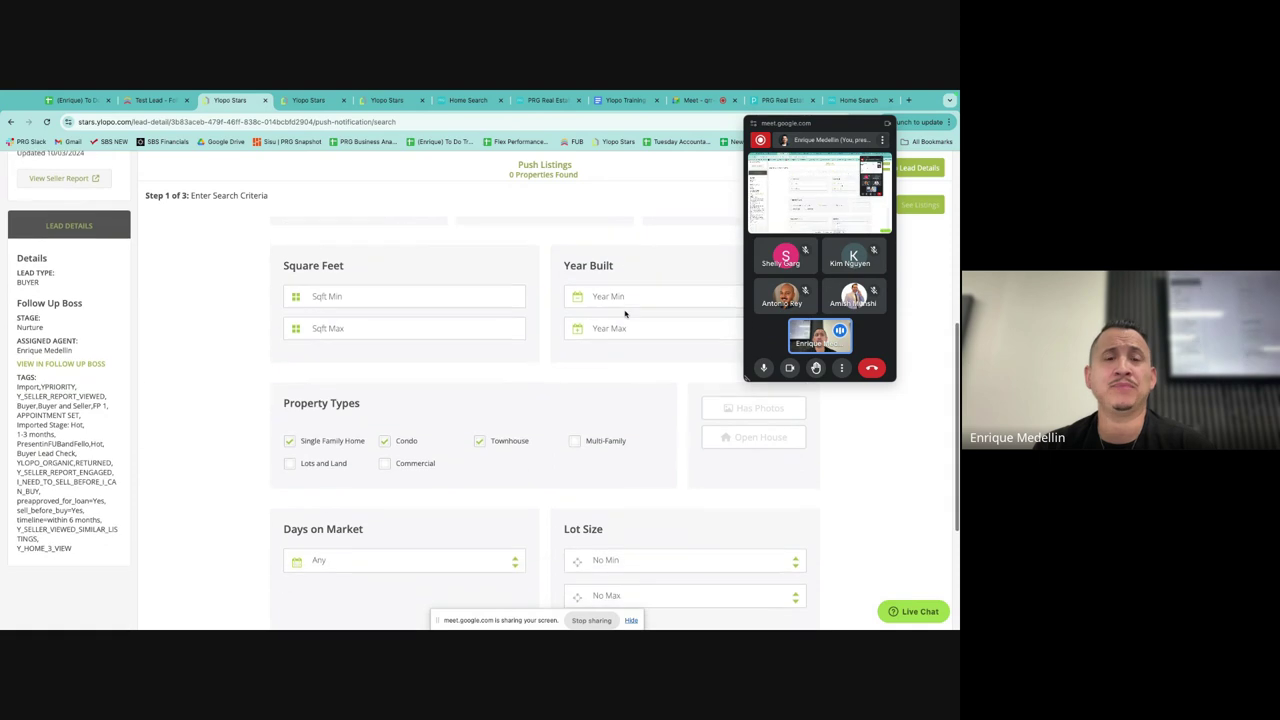
{"action": "scroll", "coordinate": [437, 481], "scroll_direction": "down", "scroll_amount": 3}
{"action": "scroll", "coordinate": [440, 481], "scroll_direction": "down", "scroll_amount": 1}
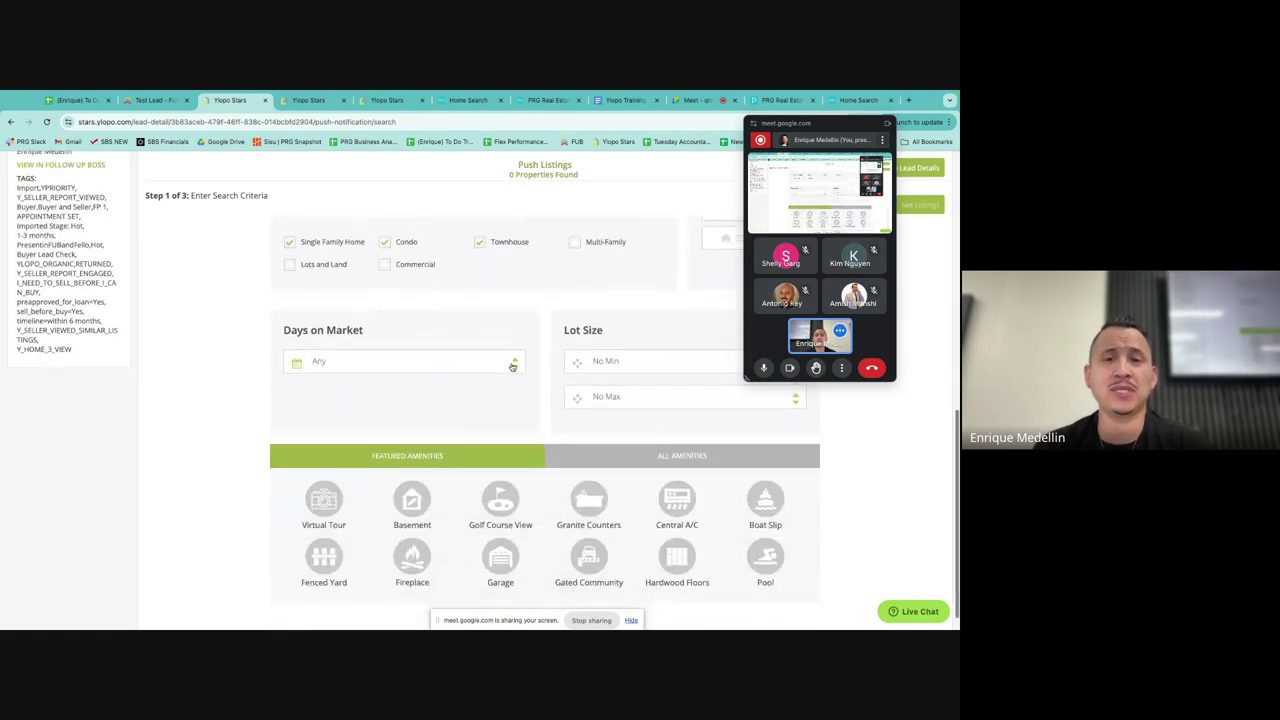
{"action": "scroll", "coordinate": [240, 516], "scroll_direction": "down", "scroll_amount": 1}
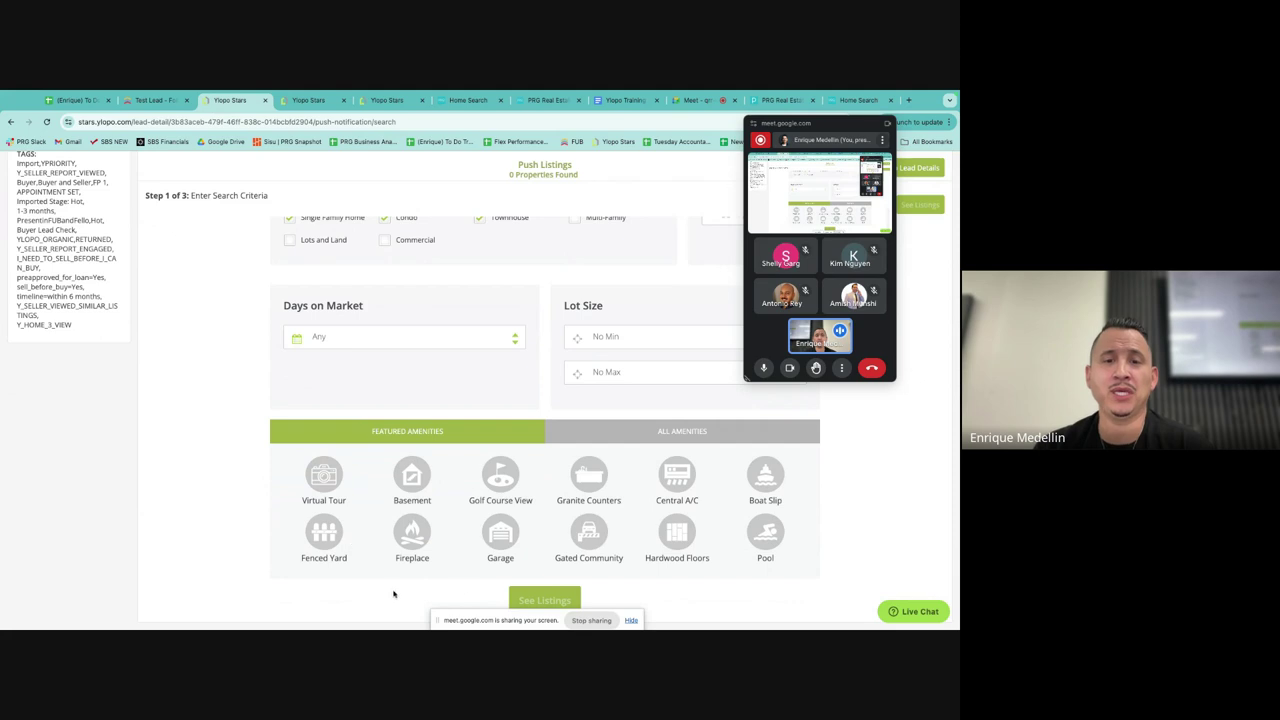
{"action": "scroll", "coordinate": [433, 517], "scroll_direction": "up", "scroll_amount": 8}
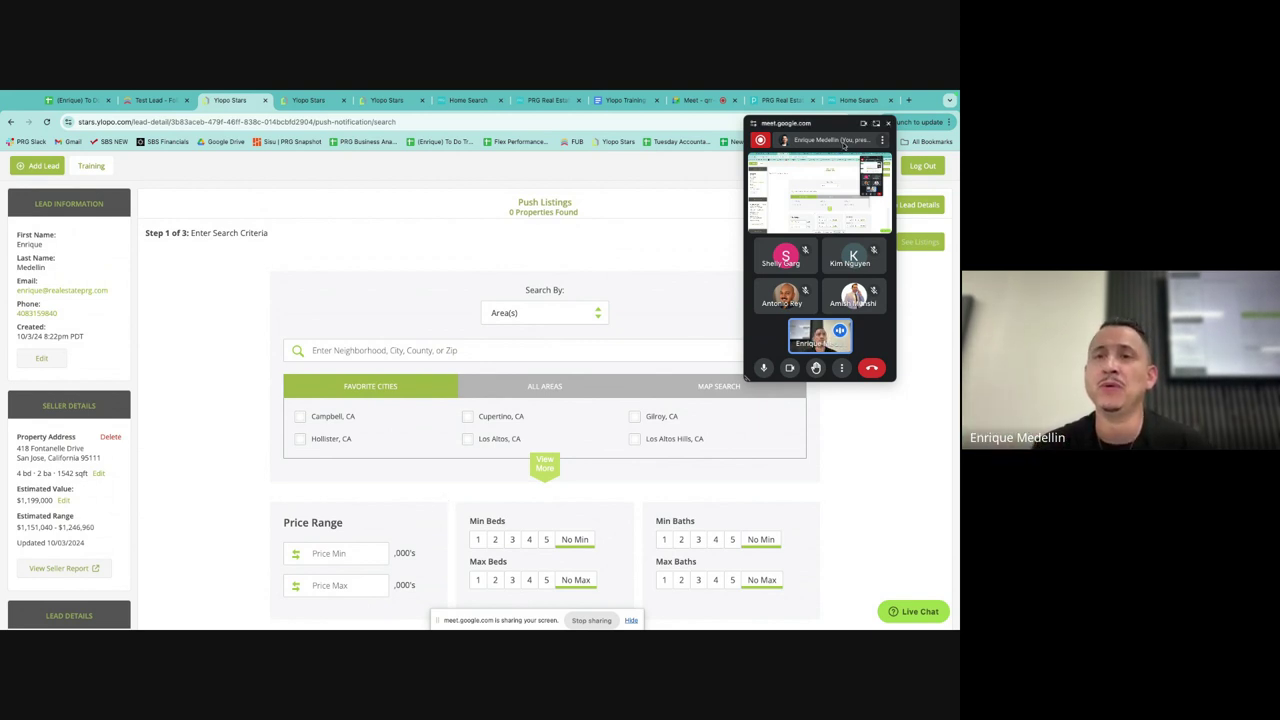
Step: Return to the lead details, then reopen the push listing form and view its criteria down to the amenities
{"action": "left_click_drag", "start_coordinate": [800, 122], "coordinate": [828, 177]}
{"action": "left_click", "coordinate": [897, 205]}
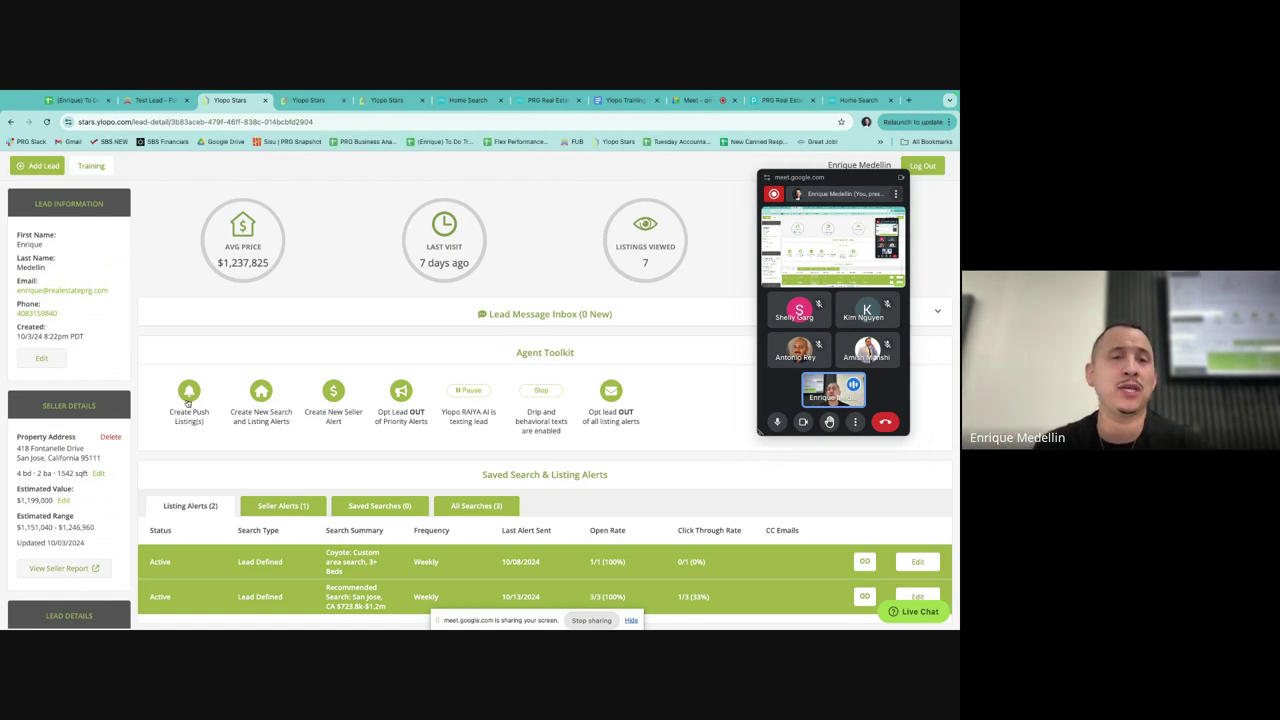
{"action": "left_click", "coordinate": [188, 403]}
{"action": "scroll", "coordinate": [518, 533], "scroll_direction": "down", "scroll_amount": 5}
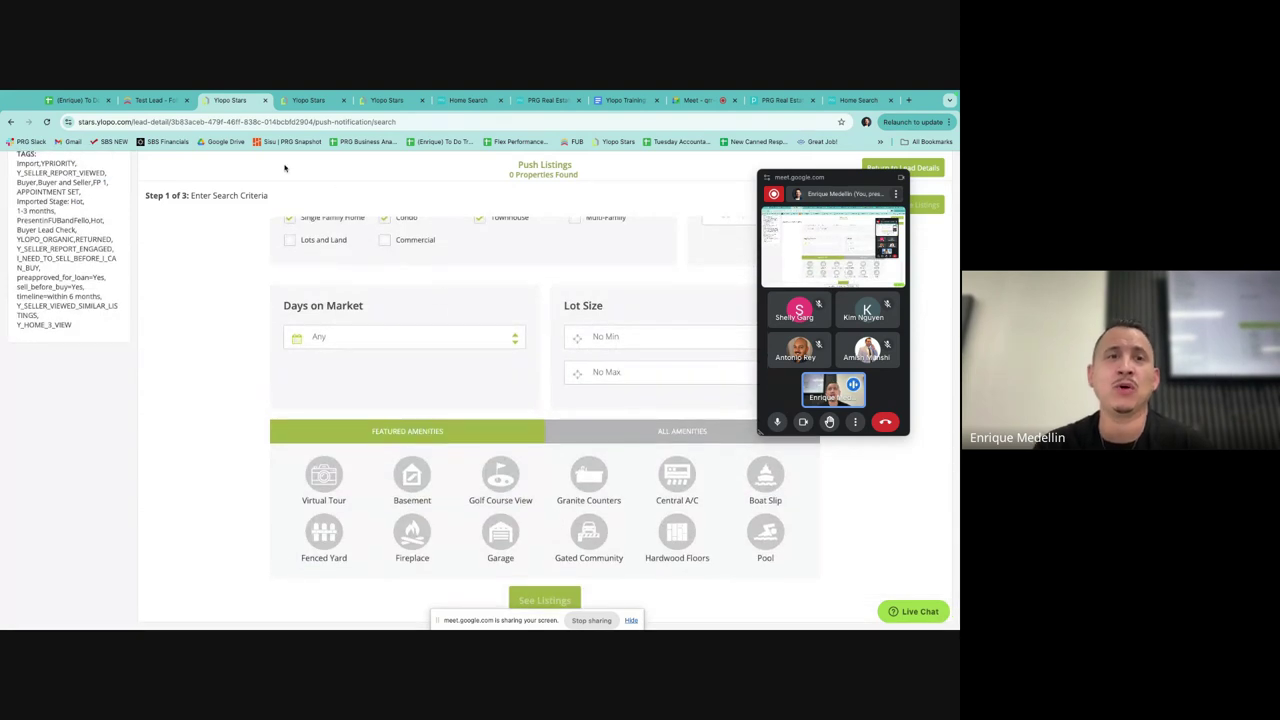
Step: Switch to the test lead in Follow Up Boss and start a text message with "Hey" and a first name
{"action": "left_click", "coordinate": [155, 100]}
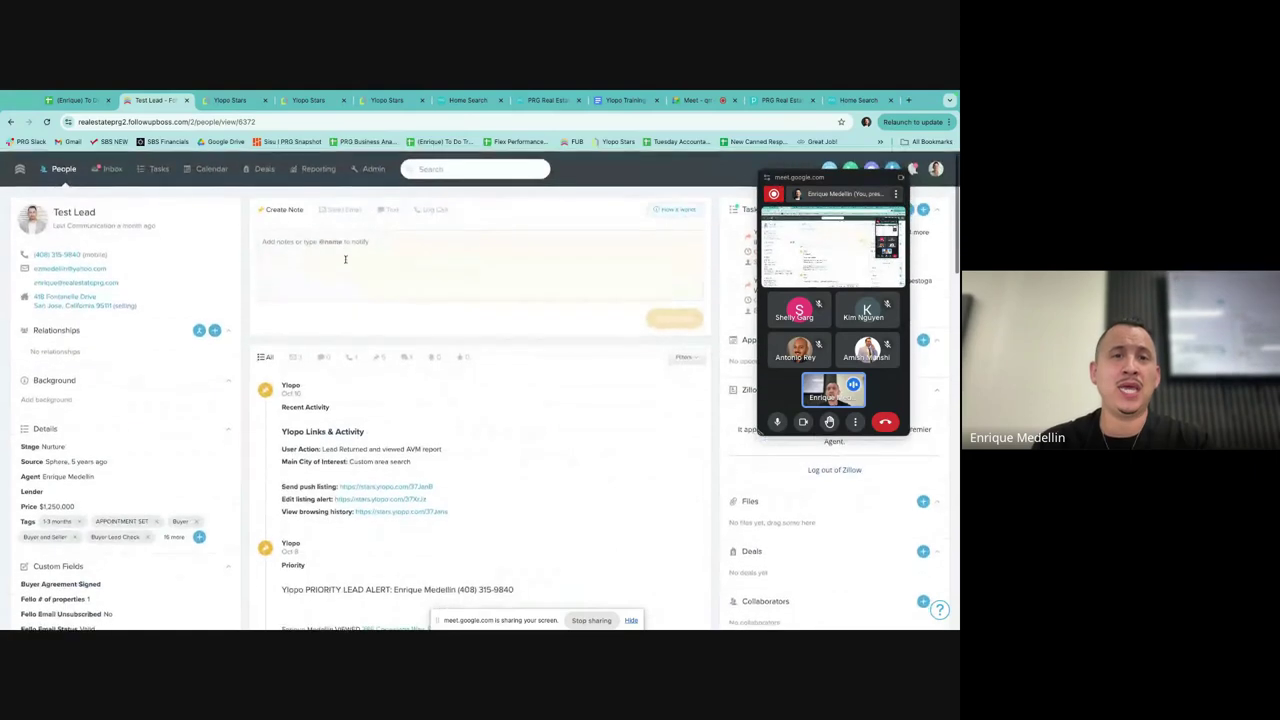
{"action": "left_click", "coordinate": [392, 209]}
{"action": "type", "text": "Hey JOhn"}
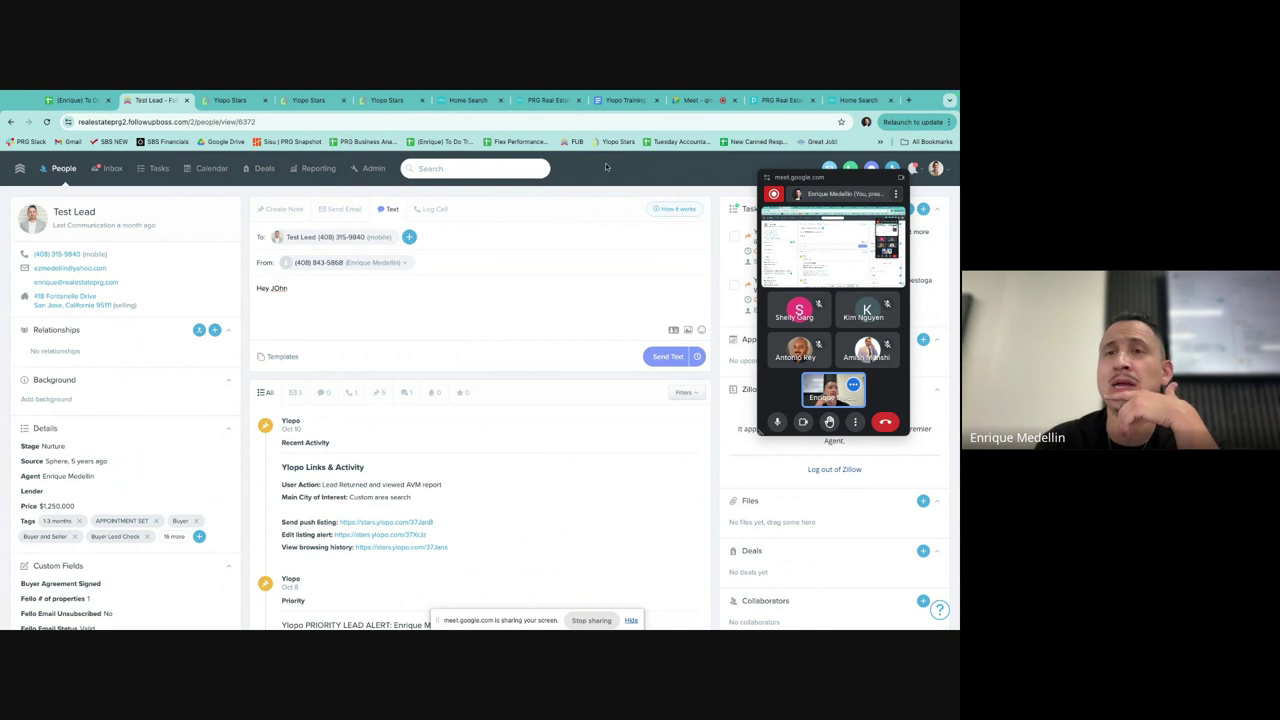
Step: Switch back to the push listing form in Ylopo Stars and return to the lead details
{"action": "left_click", "coordinate": [215, 101]}
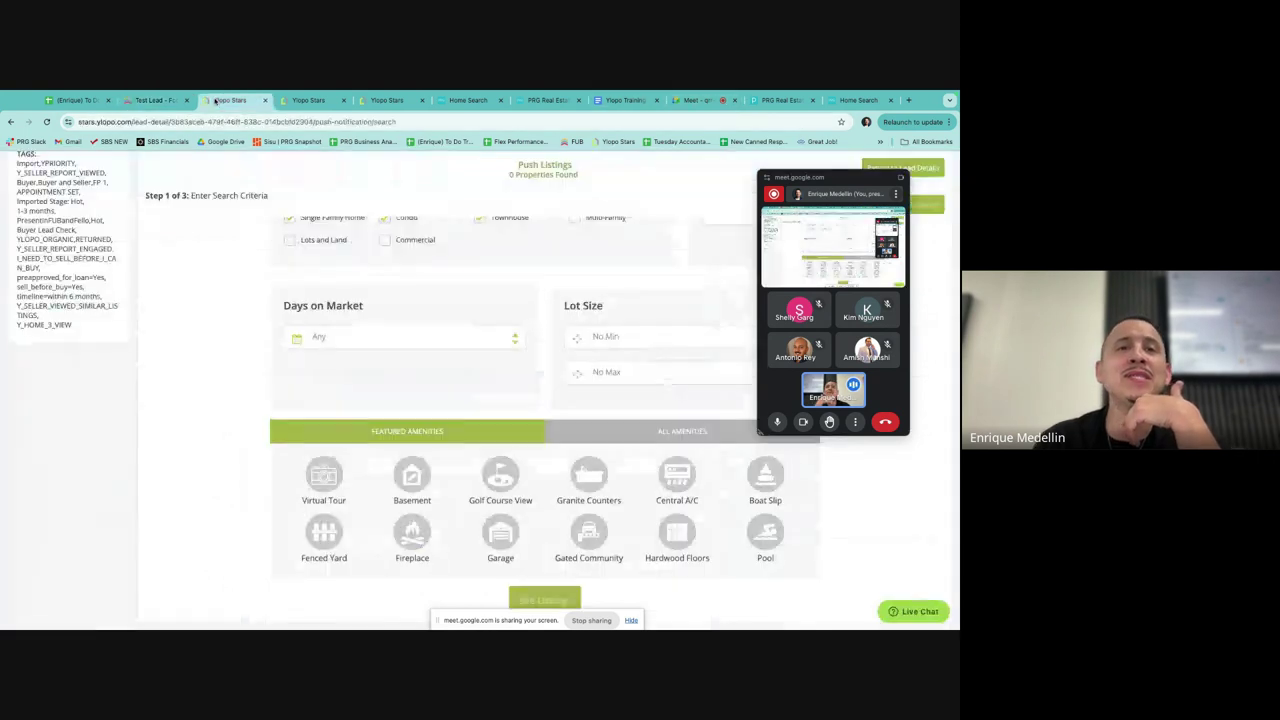
{"action": "scroll", "coordinate": [421, 397], "scroll_direction": "up", "scroll_amount": 10}
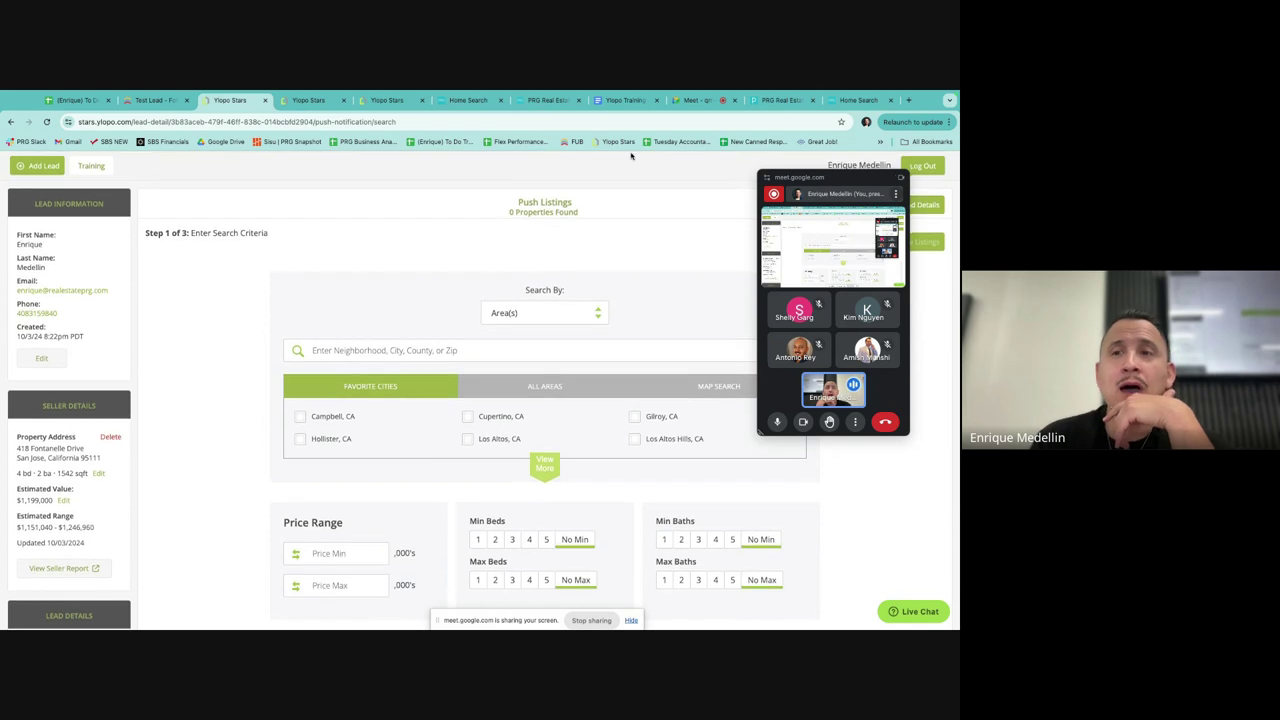
{"action": "left_click_drag", "start_coordinate": [826, 178], "coordinate": [651, 176]}
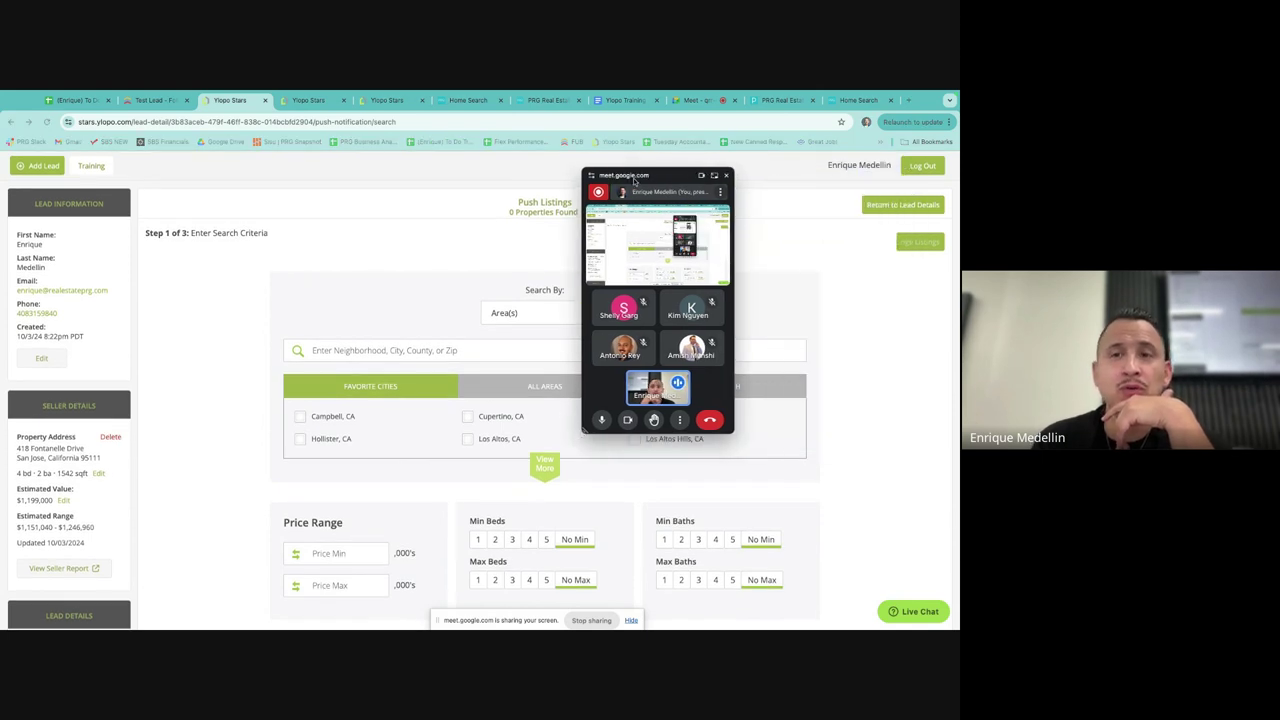
{"action": "left_click", "coordinate": [903, 205]}
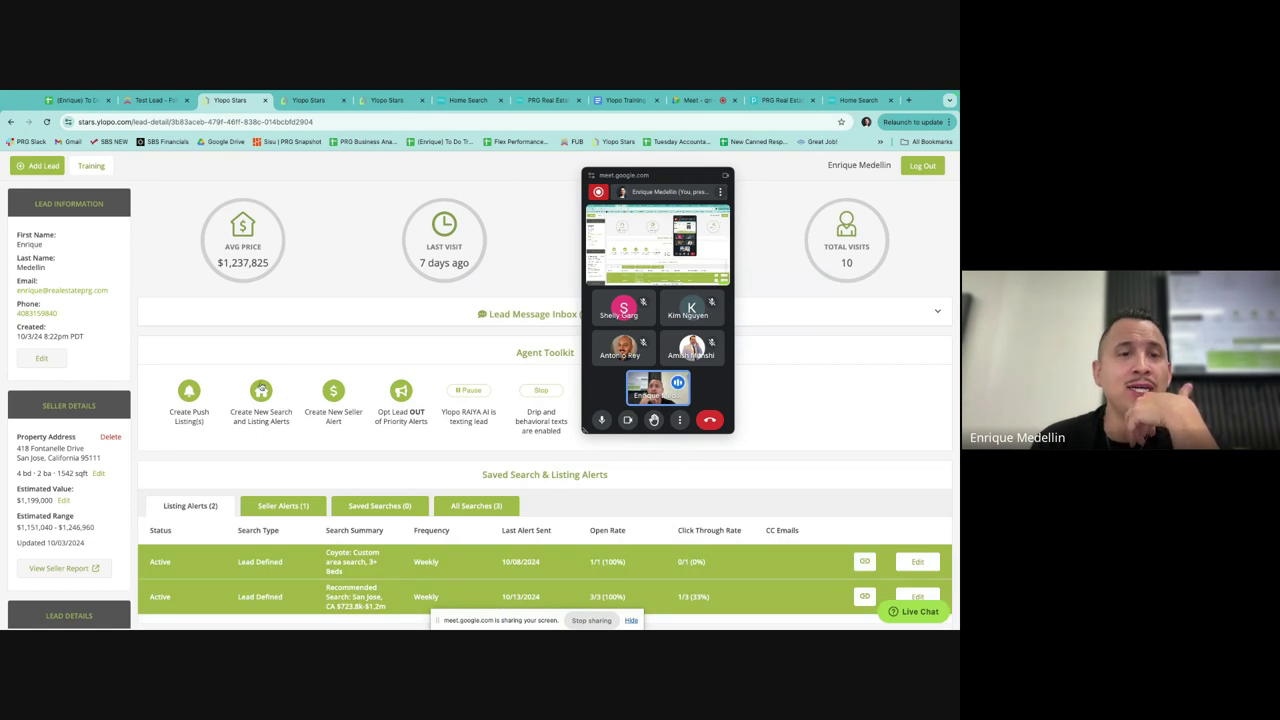
Step: Open the new search and listing alert form and examine its criteria, alert frequency options and alert types
{"action": "left_click", "coordinate": [261, 401]}
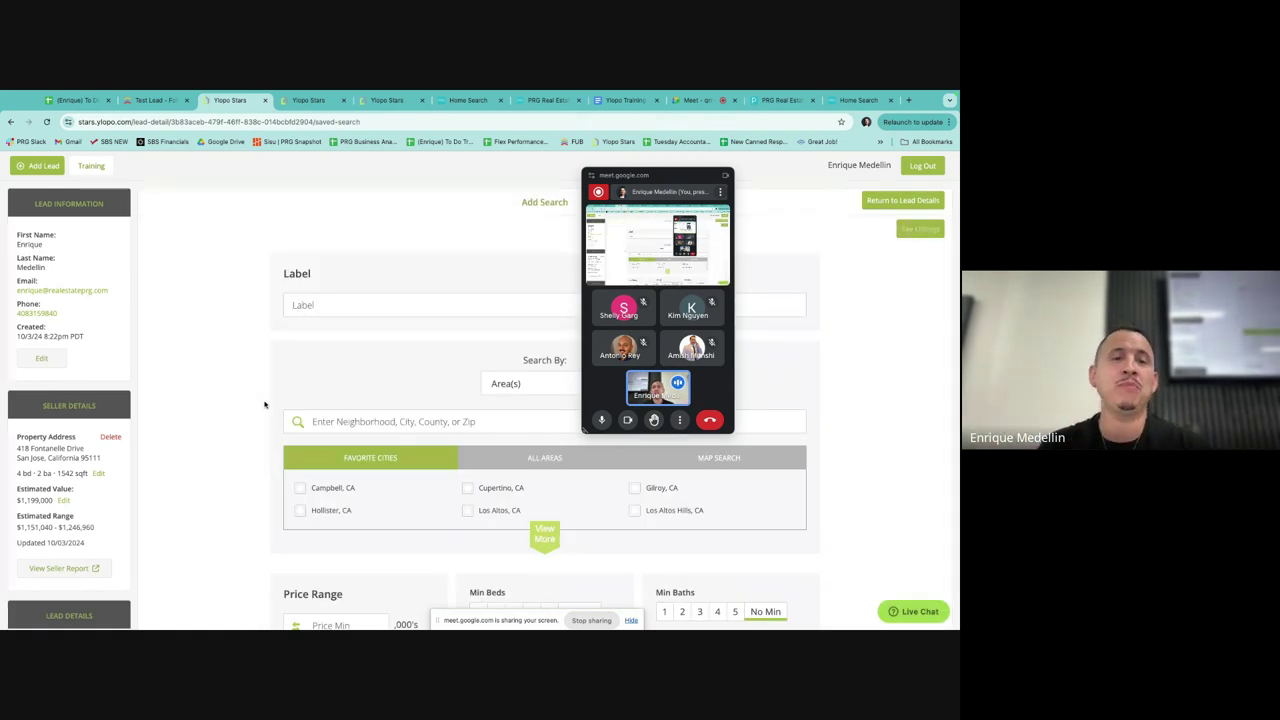
{"action": "scroll", "coordinate": [165, 450], "scroll_direction": "down", "scroll_amount": 7}
{"action": "scroll", "coordinate": [165, 450], "scroll_direction": "down", "scroll_amount": 8}
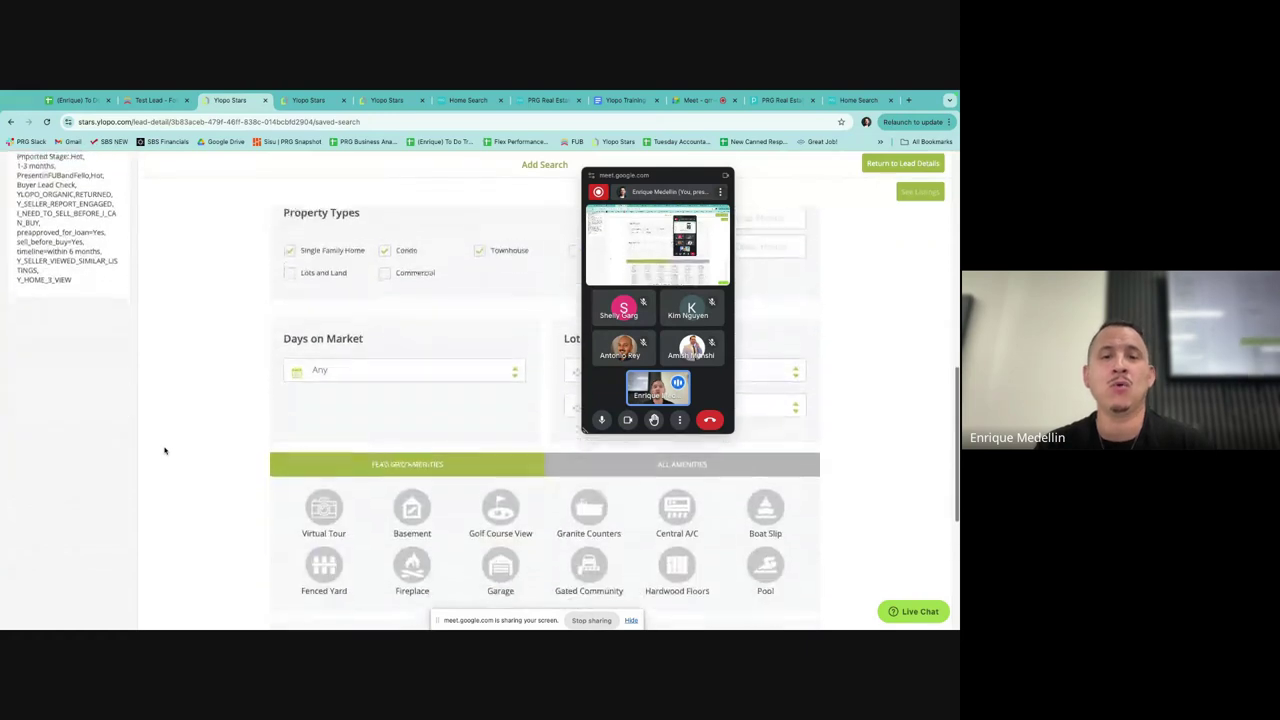
{"action": "left_click", "coordinate": [466, 402]}
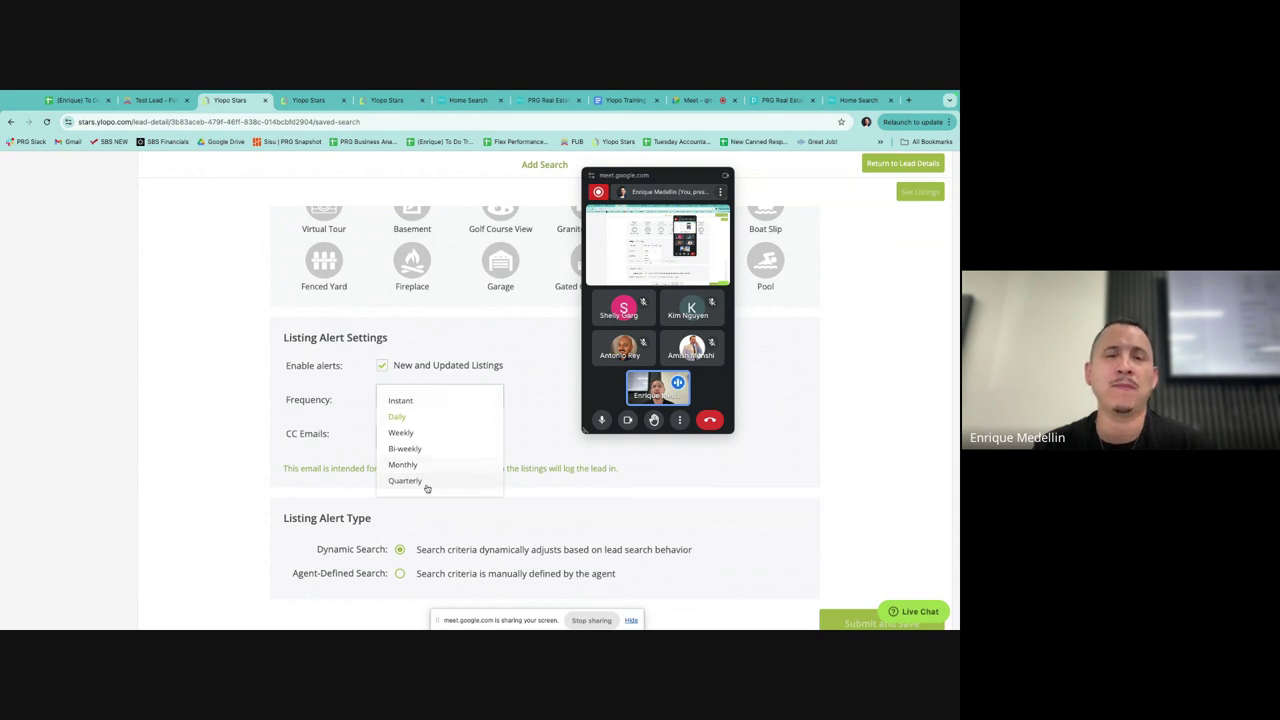
{"action": "left_click", "coordinate": [195, 407]}
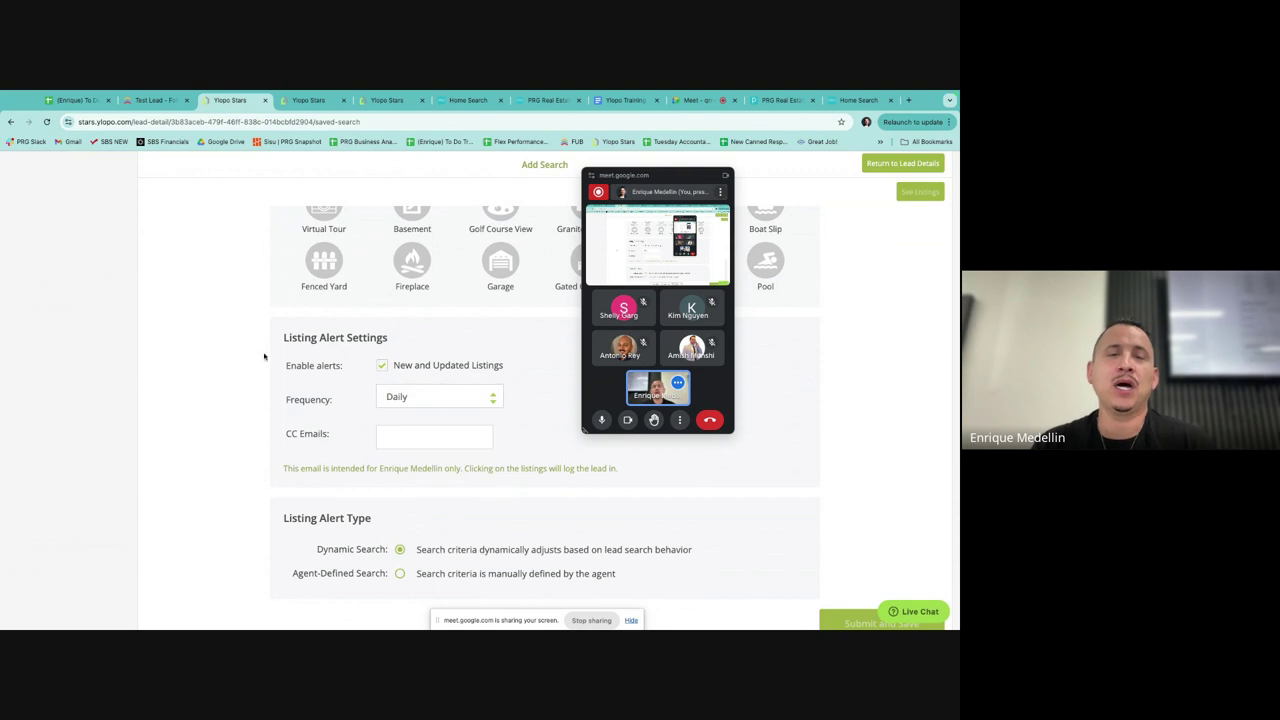
{"action": "scroll", "coordinate": [465, 380], "scroll_direction": "up", "scroll_amount": 15}
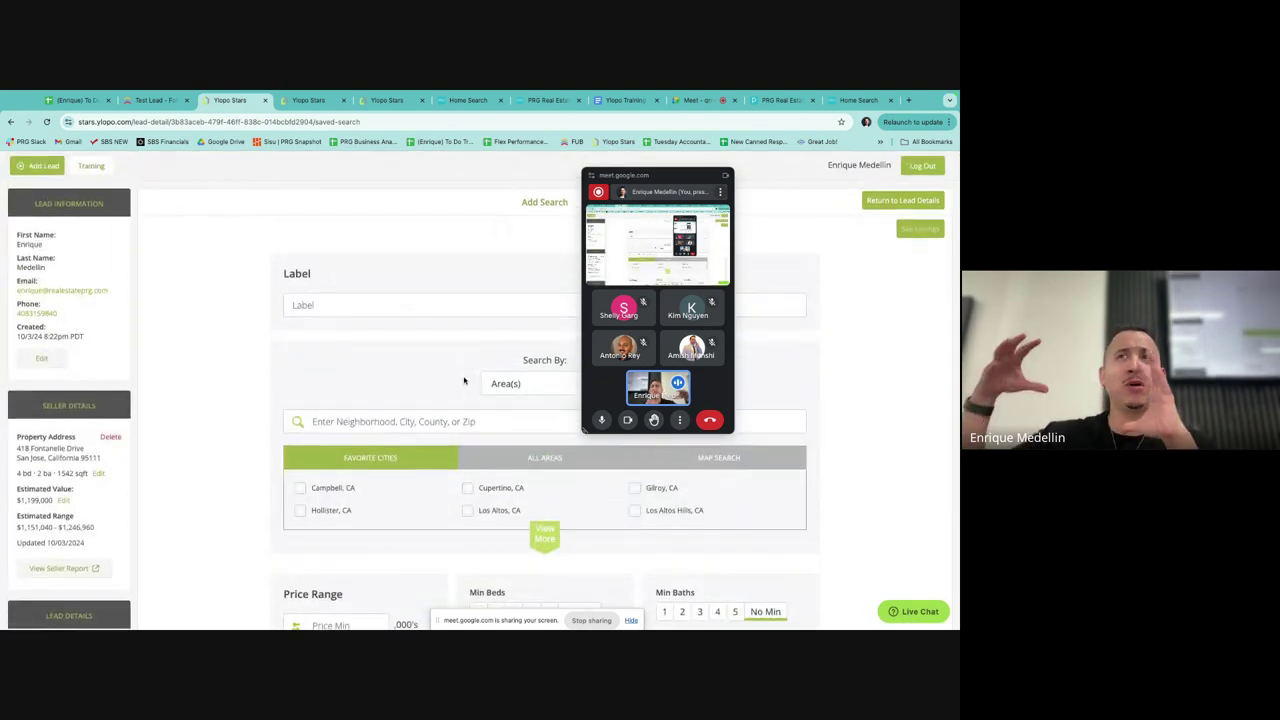
Step: Start a new seller alert for the lead and label it with a street address followed by "Seller Alert"
{"action": "left_click", "coordinate": [913, 201]}
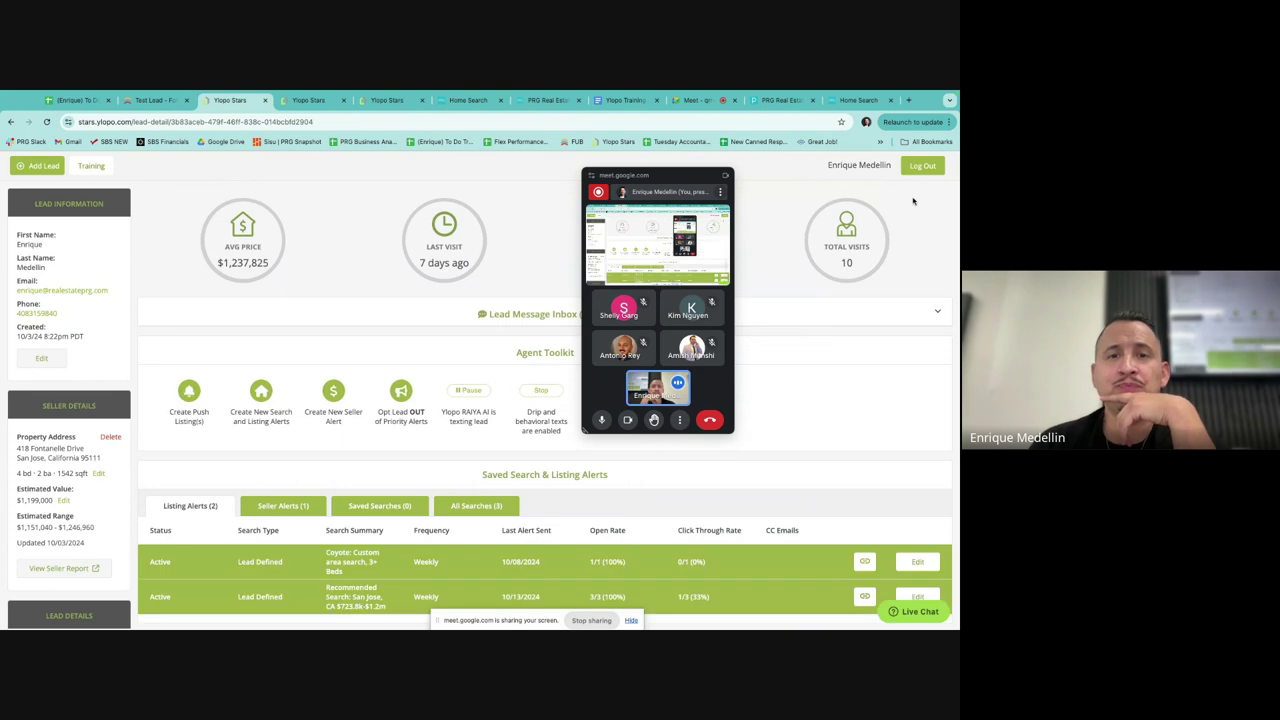
{"action": "left_click", "coordinate": [333, 395]}
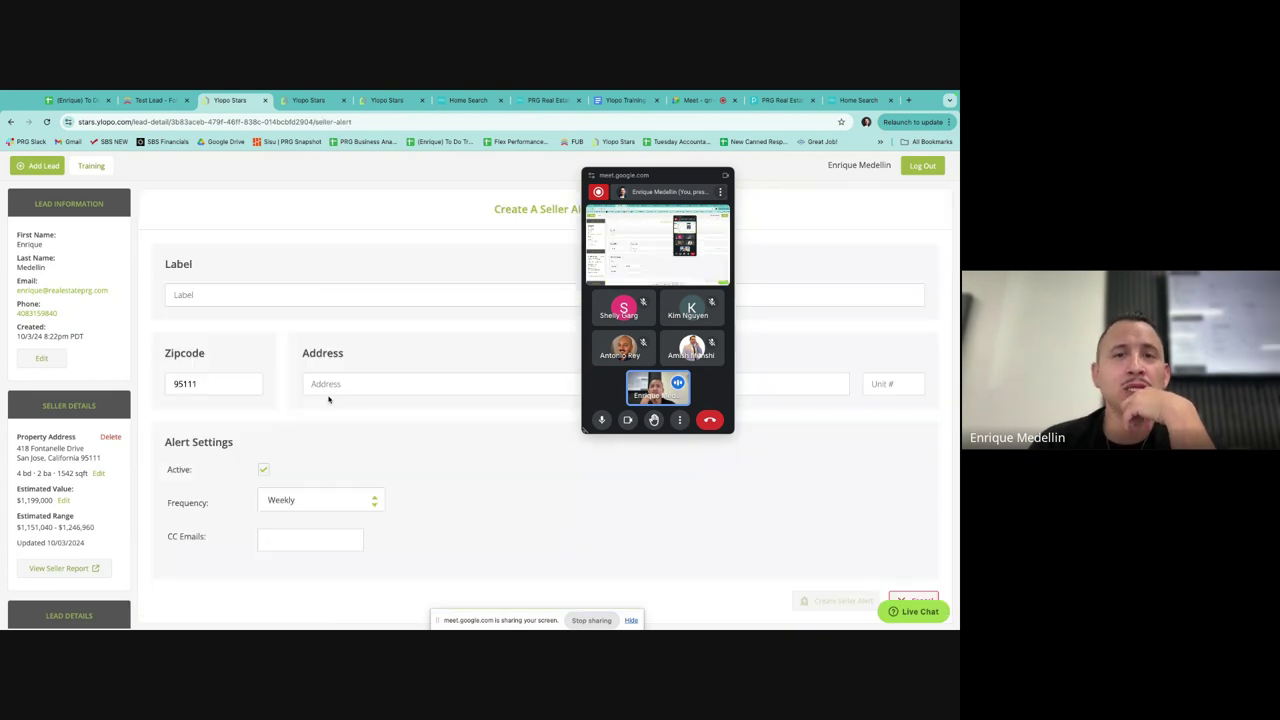
{"action": "left_click_drag", "start_coordinate": [656, 182], "coordinate": [813, 174]}
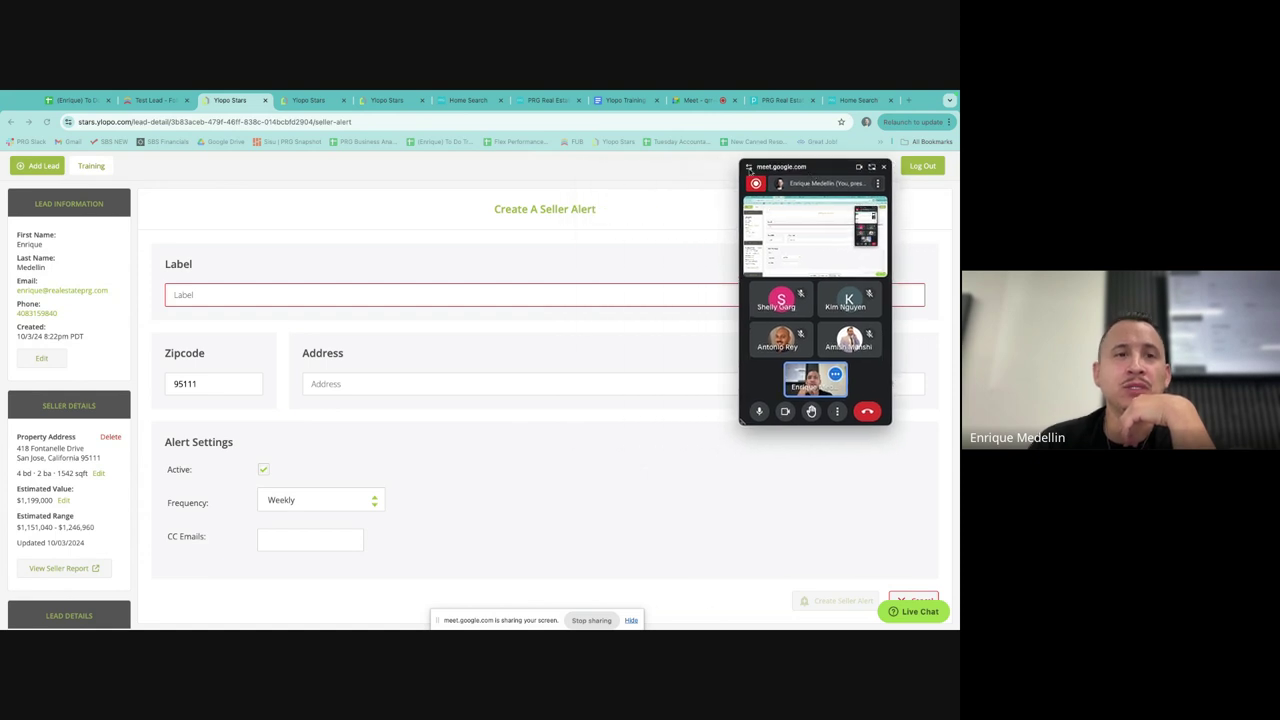
{"action": "left_click", "coordinate": [271, 296]}
{"action": "type", "text": "123 Main Street Seller Alert"}
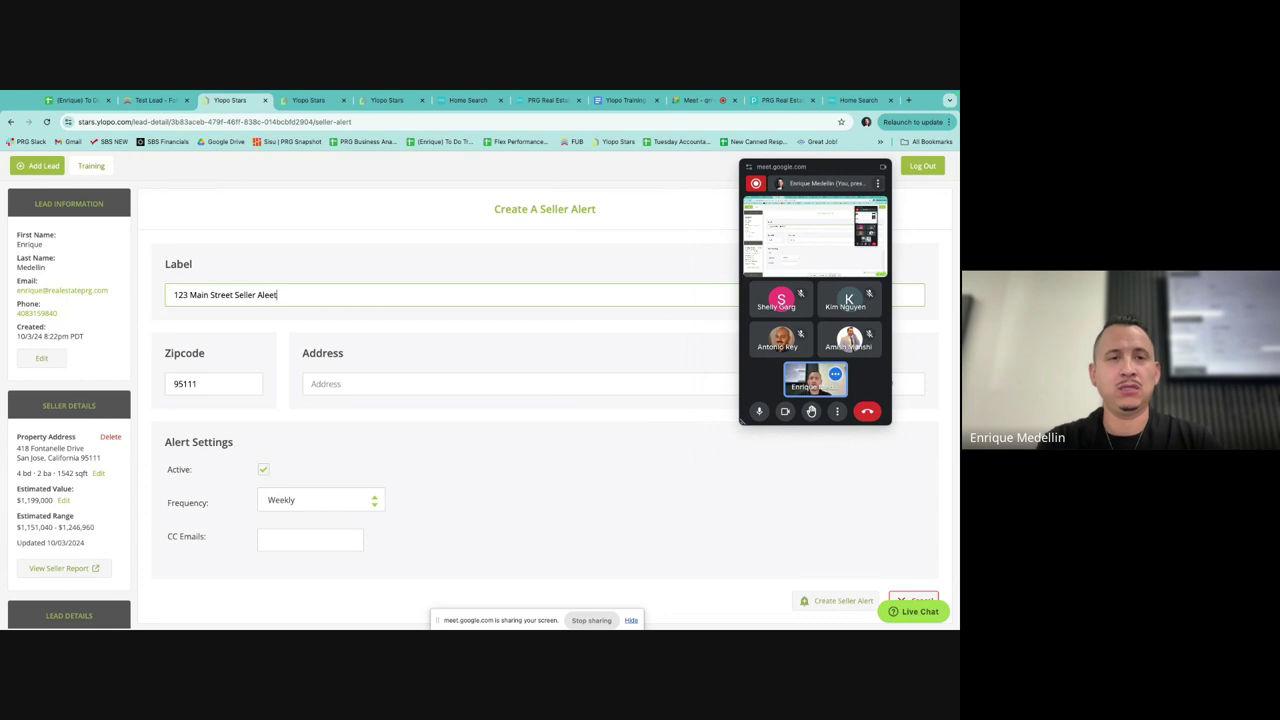
{"action": "type", "text": "rt"}
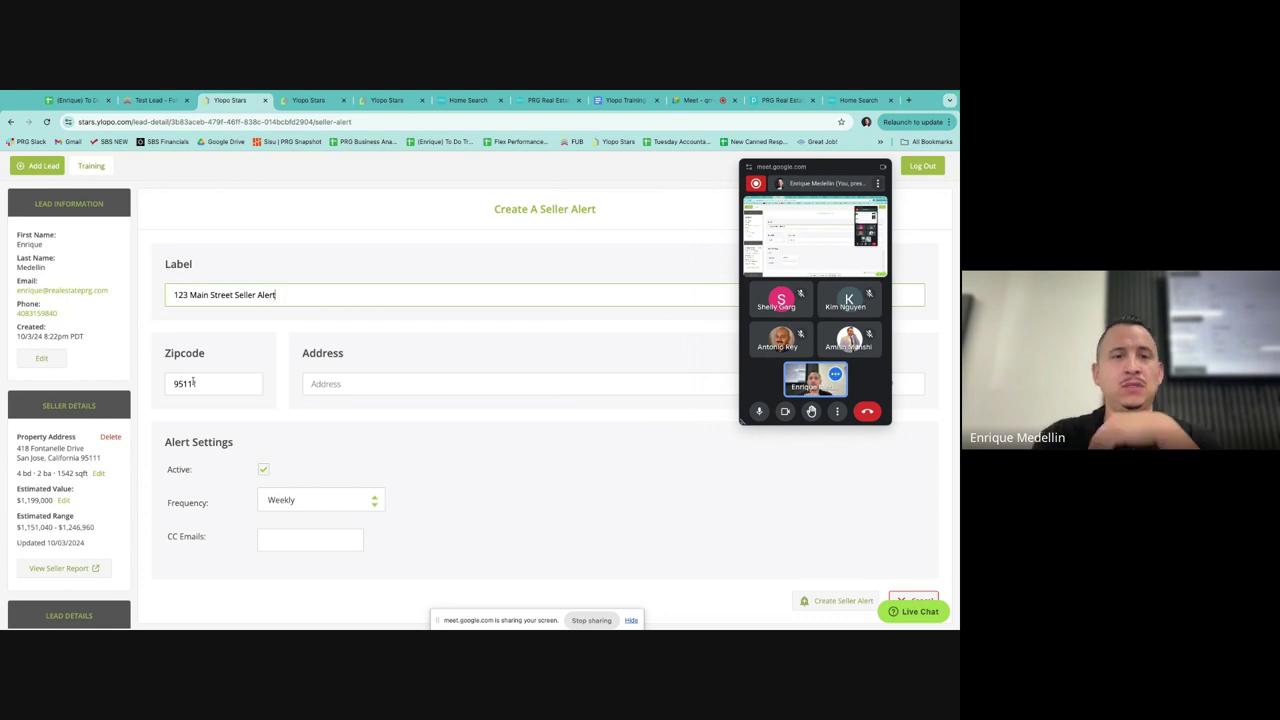
Step: Examine the seller alert form's zip code, alert settings and available frequency options
{"action": "scroll", "coordinate": [354, 388], "scroll_direction": "down", "scroll_amount": 2}
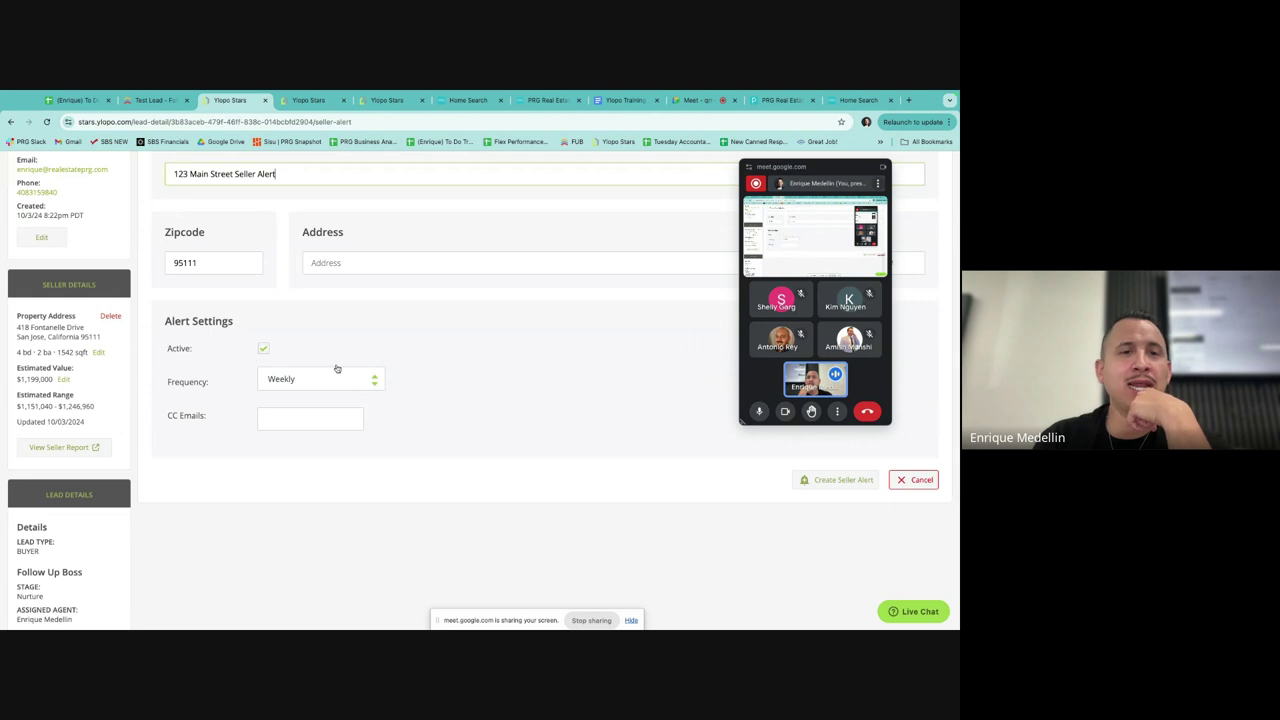
{"action": "scroll", "coordinate": [316, 358], "scroll_direction": "down", "scroll_amount": 1}
{"action": "left_click", "coordinate": [329, 331]}
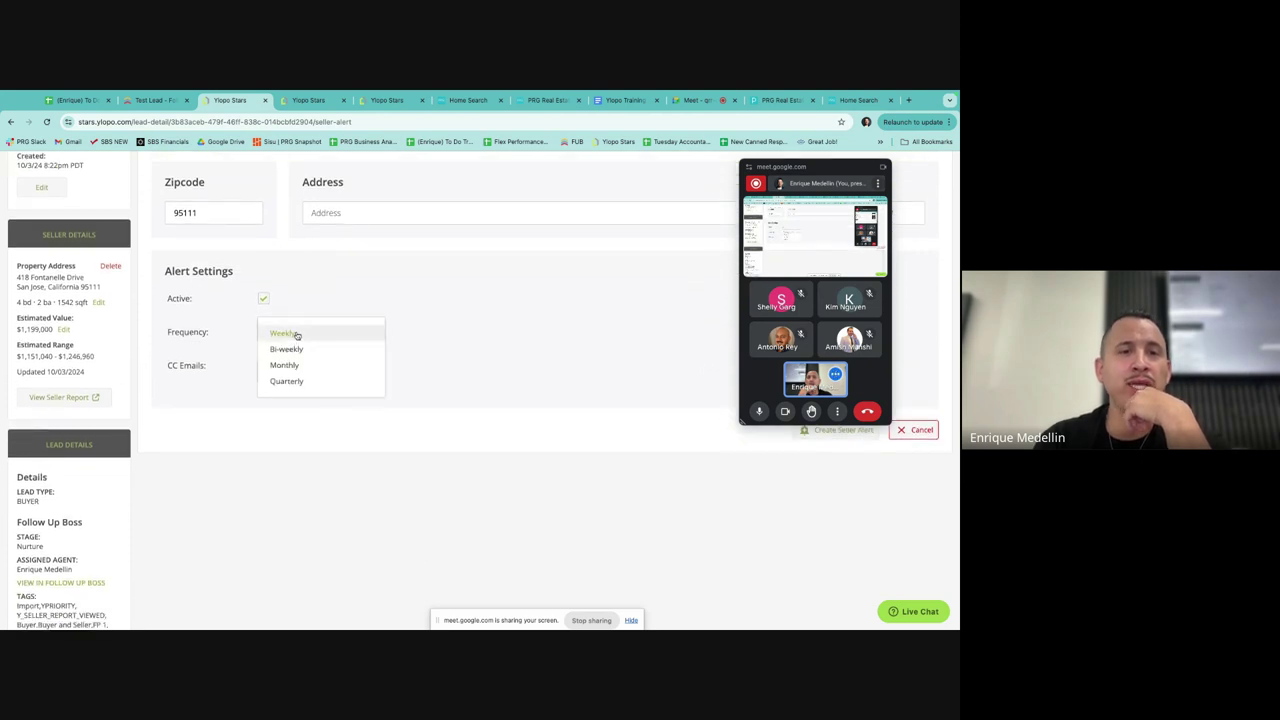
{"action": "left_click", "coordinate": [498, 289]}
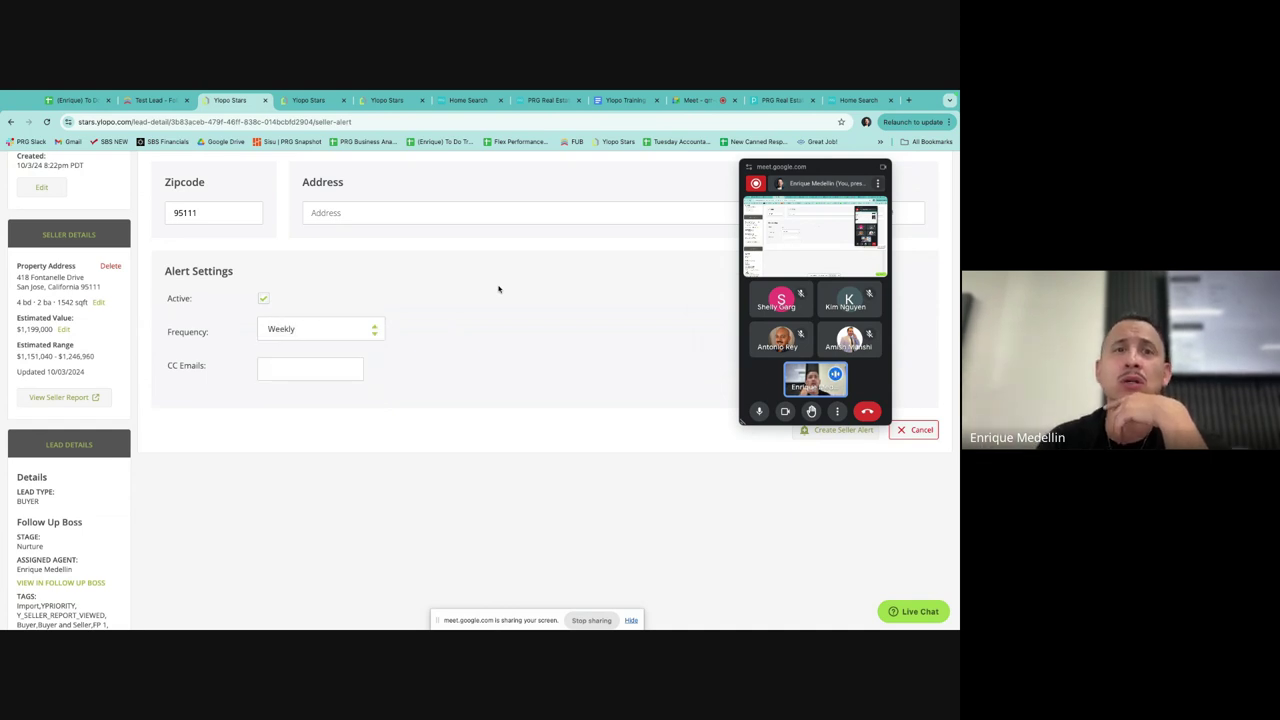
{"action": "scroll", "coordinate": [498, 289], "scroll_direction": "up", "scroll_amount": 3}
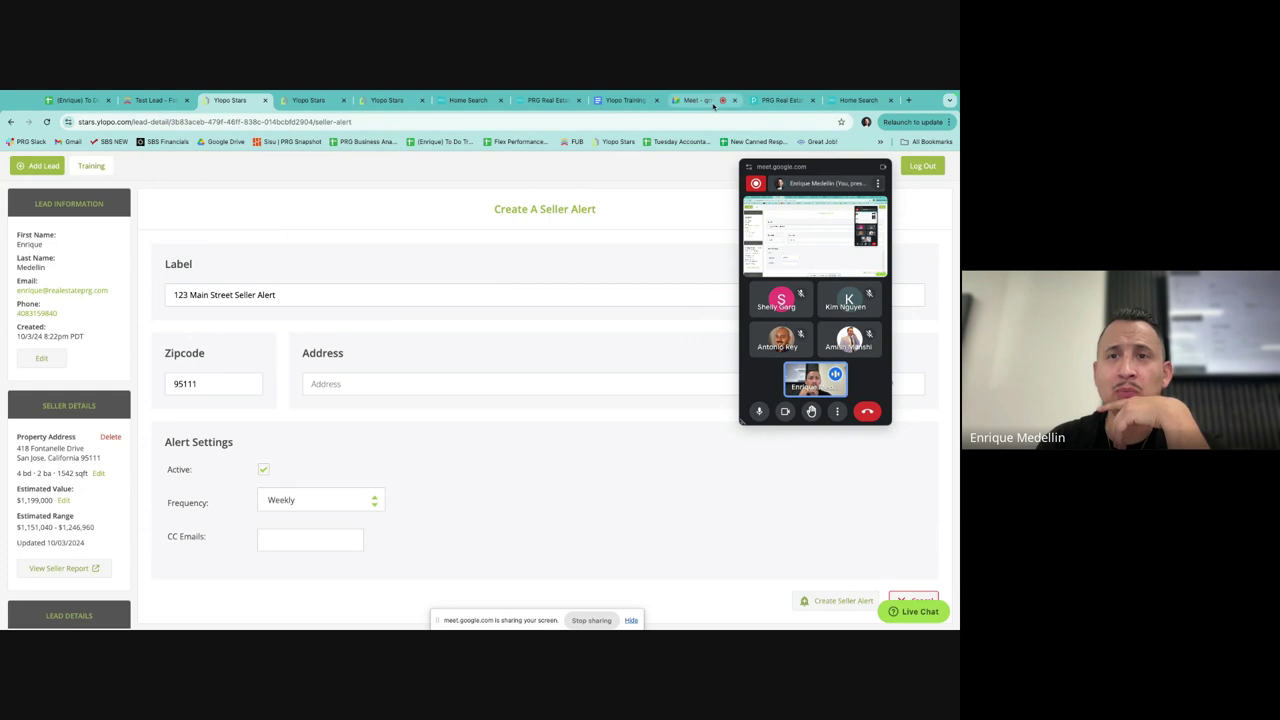
Step: Open Gmail in a new browser tab and begin a mail search
{"action": "left_click", "coordinate": [908, 100]}
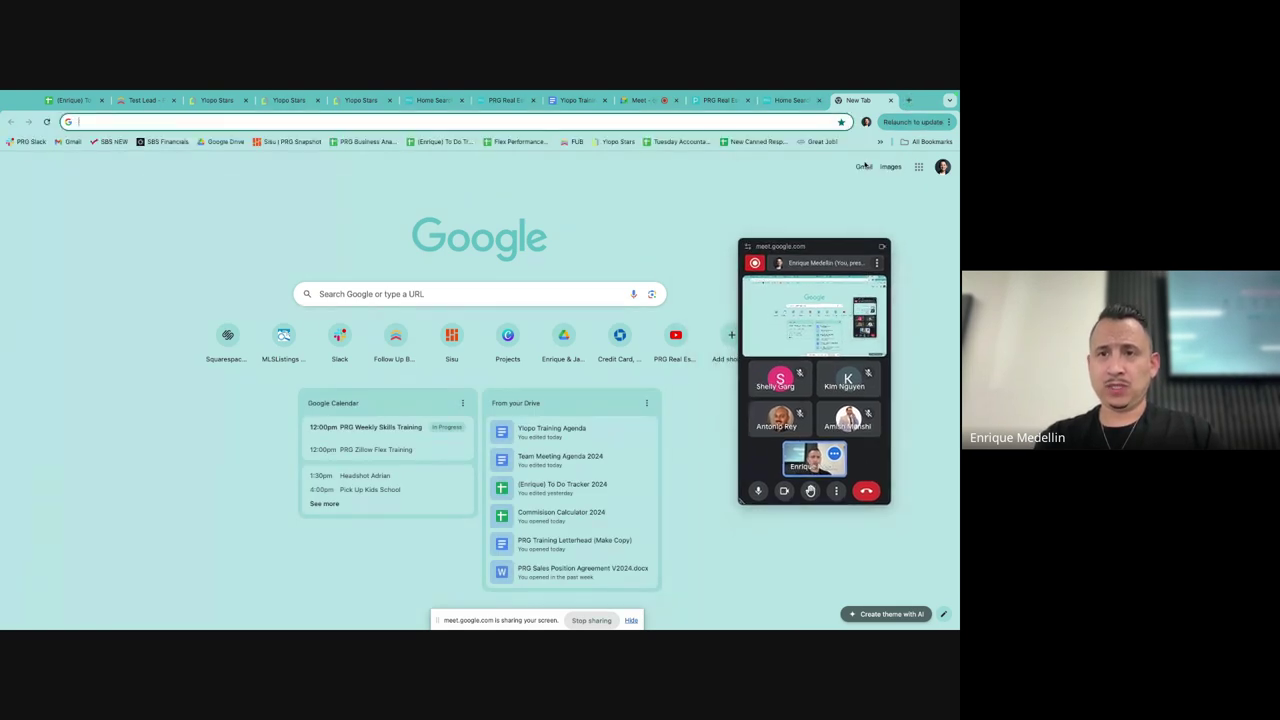
{"action": "left_click", "coordinate": [863, 166]}
{"action": "left_click", "coordinate": [286, 168]}
{"action": "type", "text": "seller"}
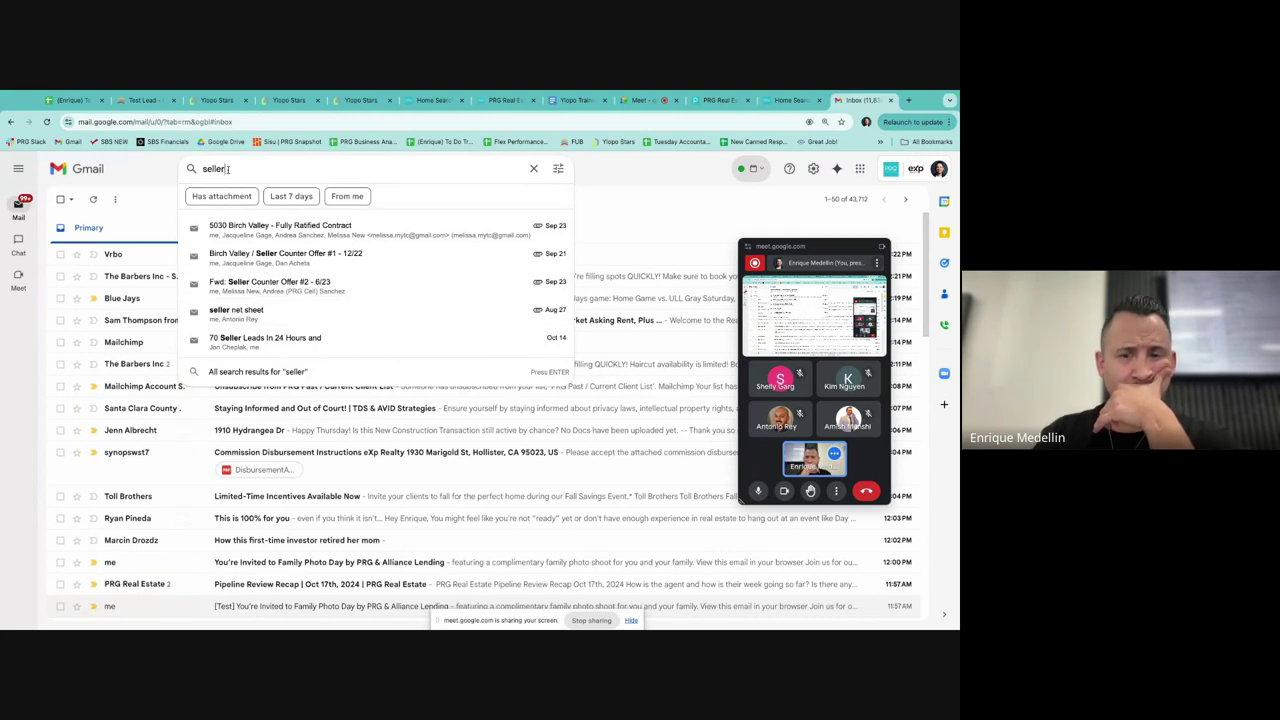
{"action": "type", "text": " report"}
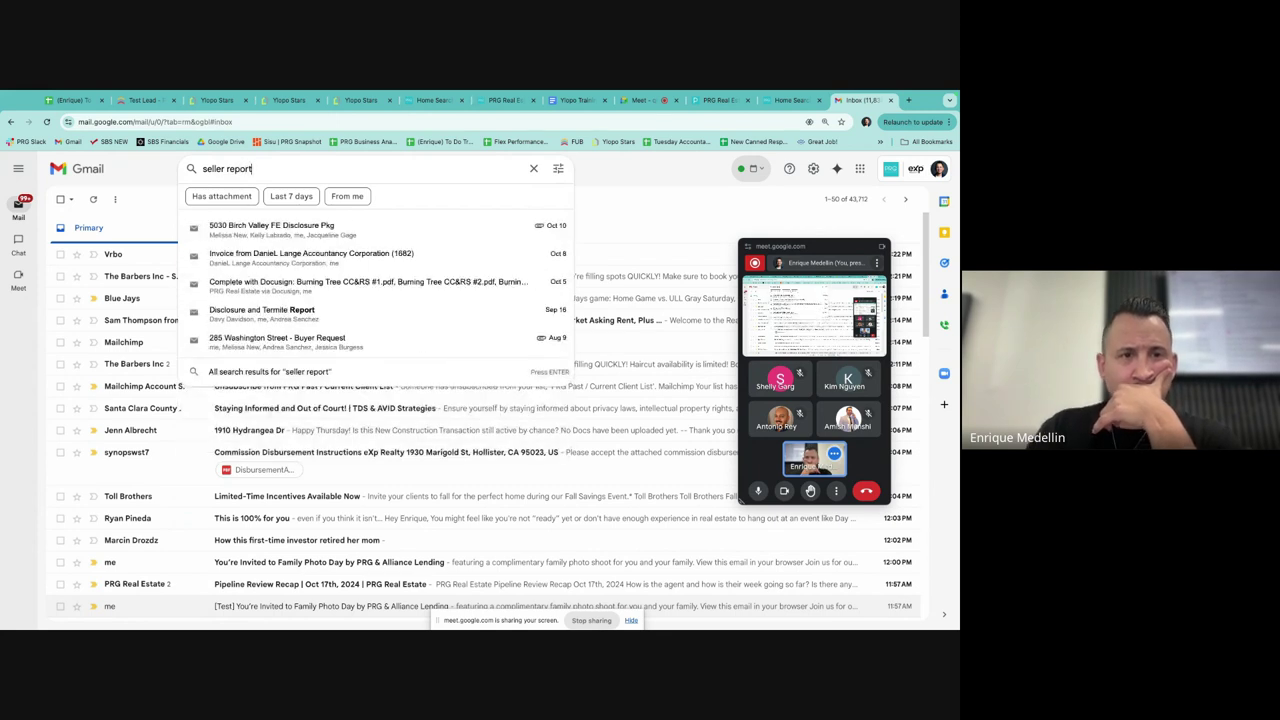
{"action": "key", "text": "BackSpace"}
{"action": "key", "text": "BackSpace"}
{"action": "key", "text": "BackSpace"}
{"action": "key", "text": "BackSpace"}
{"action": "key", "text": "BackSpace"}
{"action": "key", "text": "BackSpace"}
{"action": "key", "text": "BackSpace"}
{"action": "key", "text": "BackSpace"}
{"action": "key", "text": "BackSpace"}
{"action": "key", "text": "BackSpace"}
{"action": "key", "text": "BackSpace"}
{"action": "key", "text": "BackSpace"}
{"action": "key", "text": "BackSpace"}
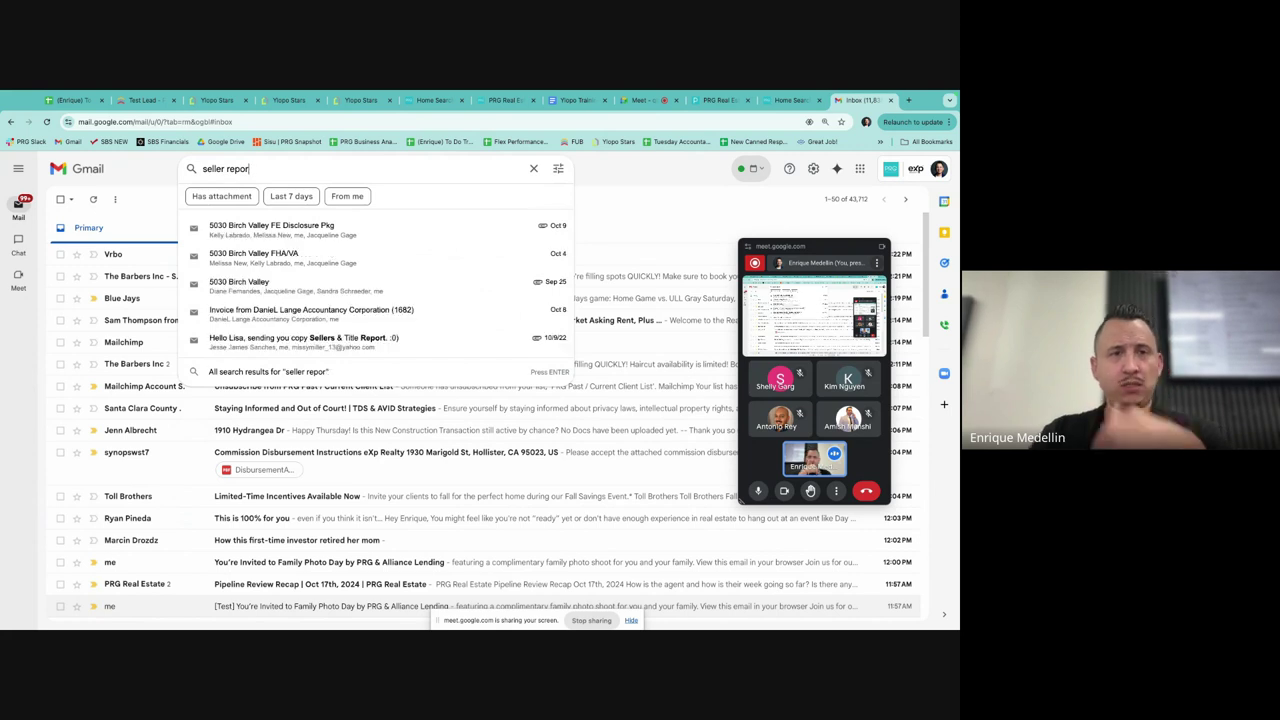
Step: Search the mailbox for "ylopo" and examine the "8 New & Updated Home Listings in San Jose, CA" alert e-mail
{"action": "type", "text": "ylopo"}
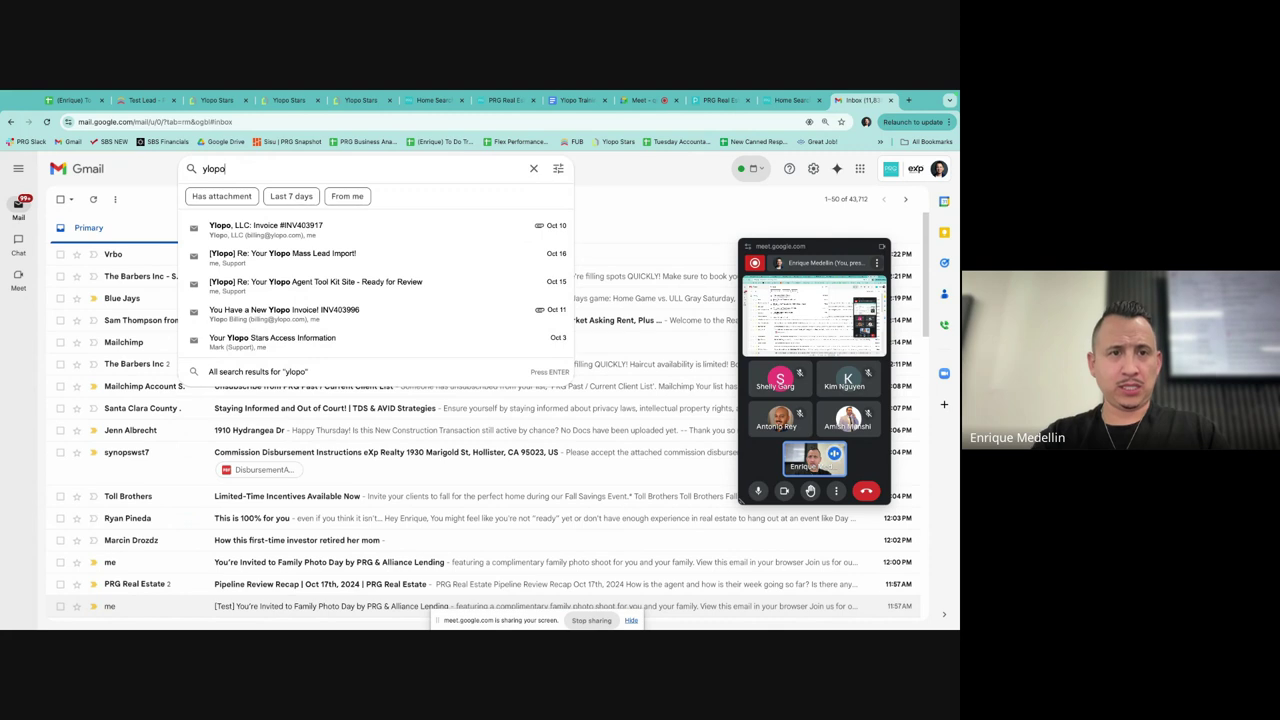
{"action": "key", "text": "Return"}
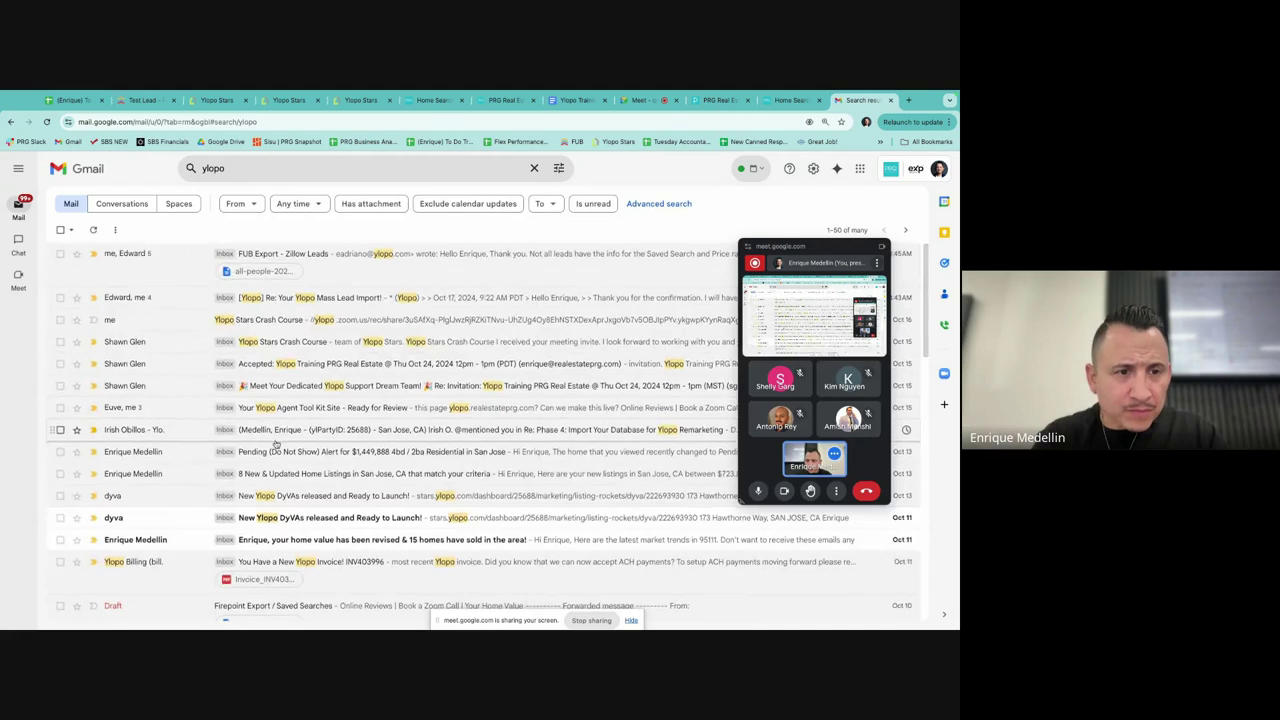
{"action": "scroll", "coordinate": [276, 444], "scroll_direction": "down", "scroll_amount": 2}
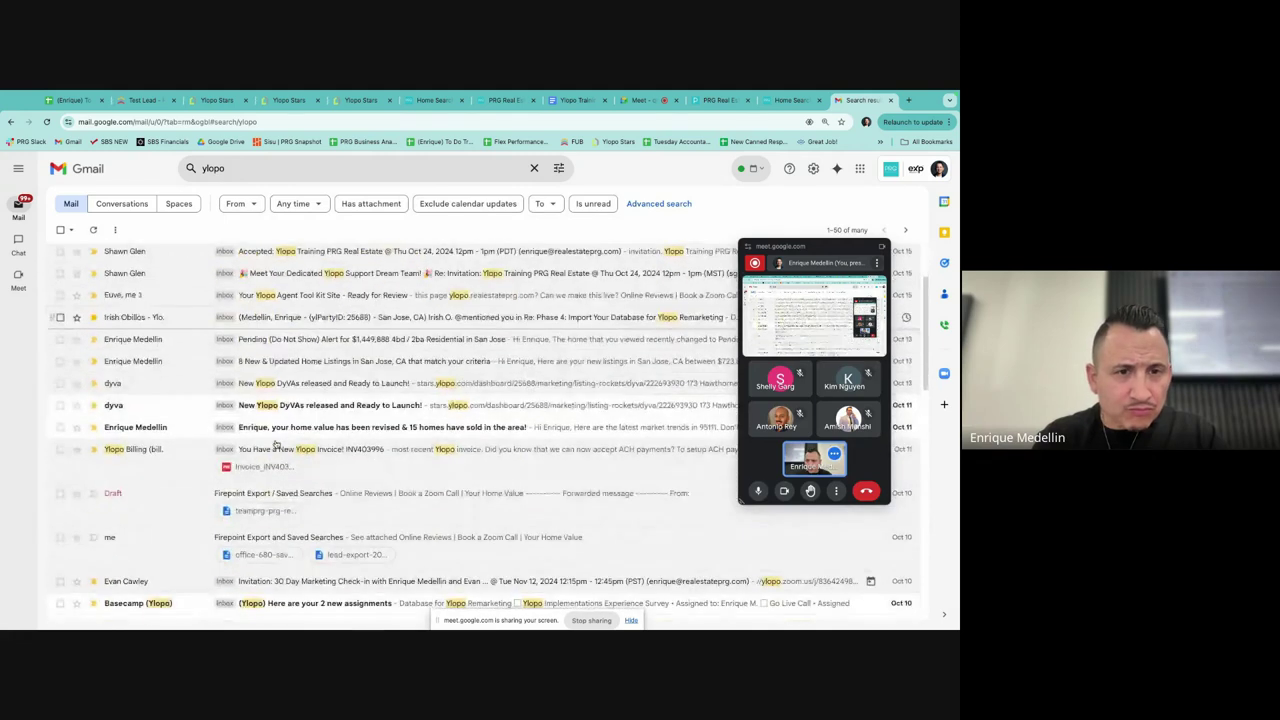
{"action": "left_click", "coordinate": [305, 363]}
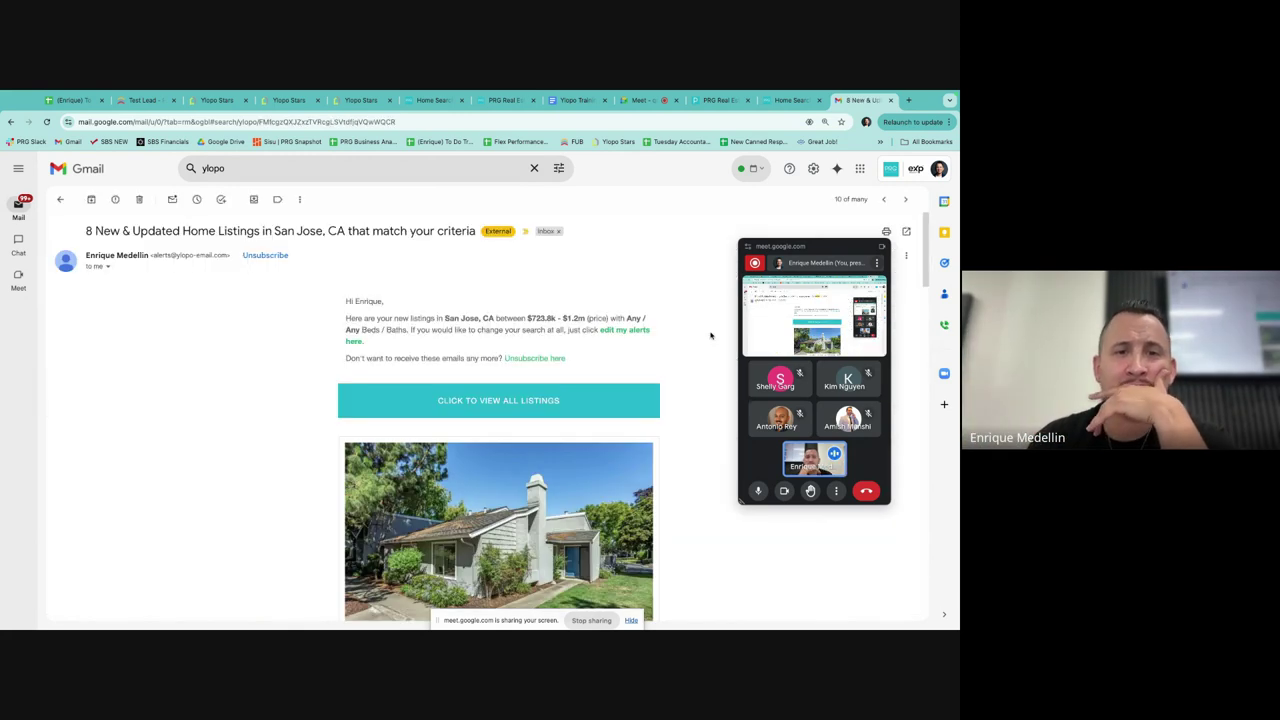
{"action": "scroll", "coordinate": [633, 400], "scroll_direction": "down", "scroll_amount": 3}
{"action": "scroll", "coordinate": [633, 400], "scroll_direction": "up", "scroll_amount": 3}
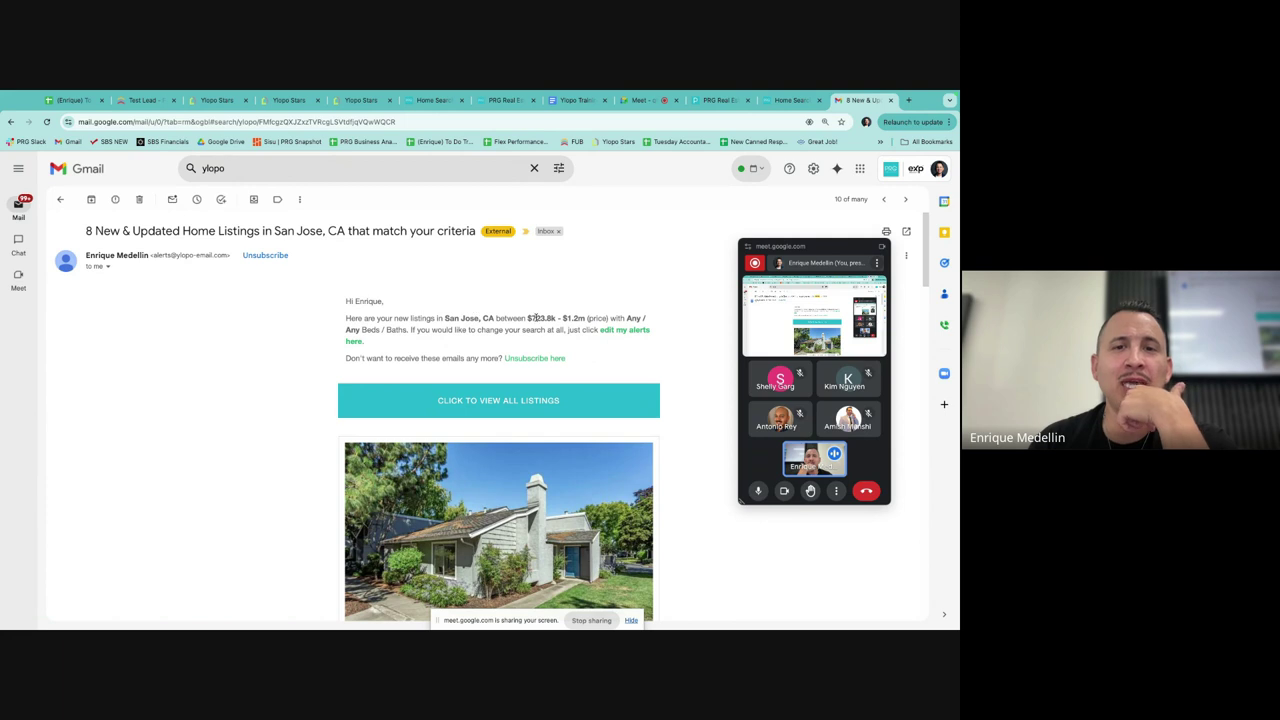
{"action": "scroll", "coordinate": [558, 334], "scroll_direction": "down", "scroll_amount": 5}
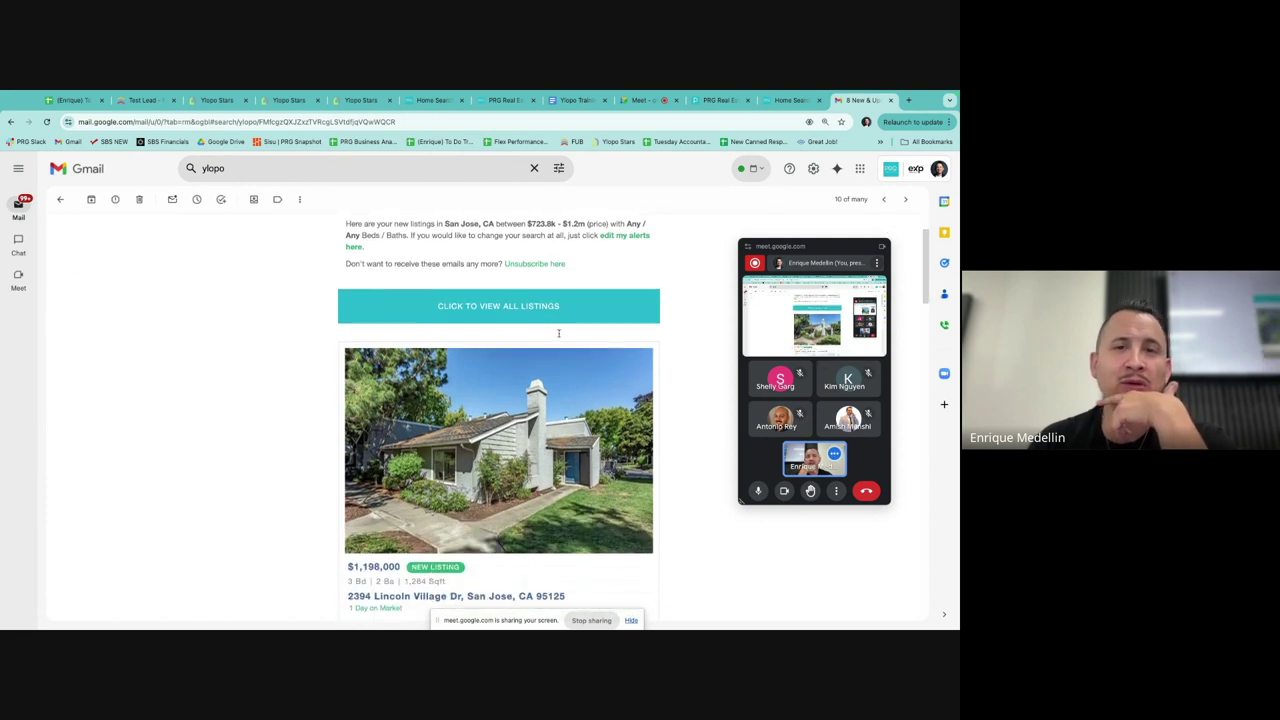
{"action": "scroll", "coordinate": [476, 304], "scroll_direction": "down", "scroll_amount": 15}
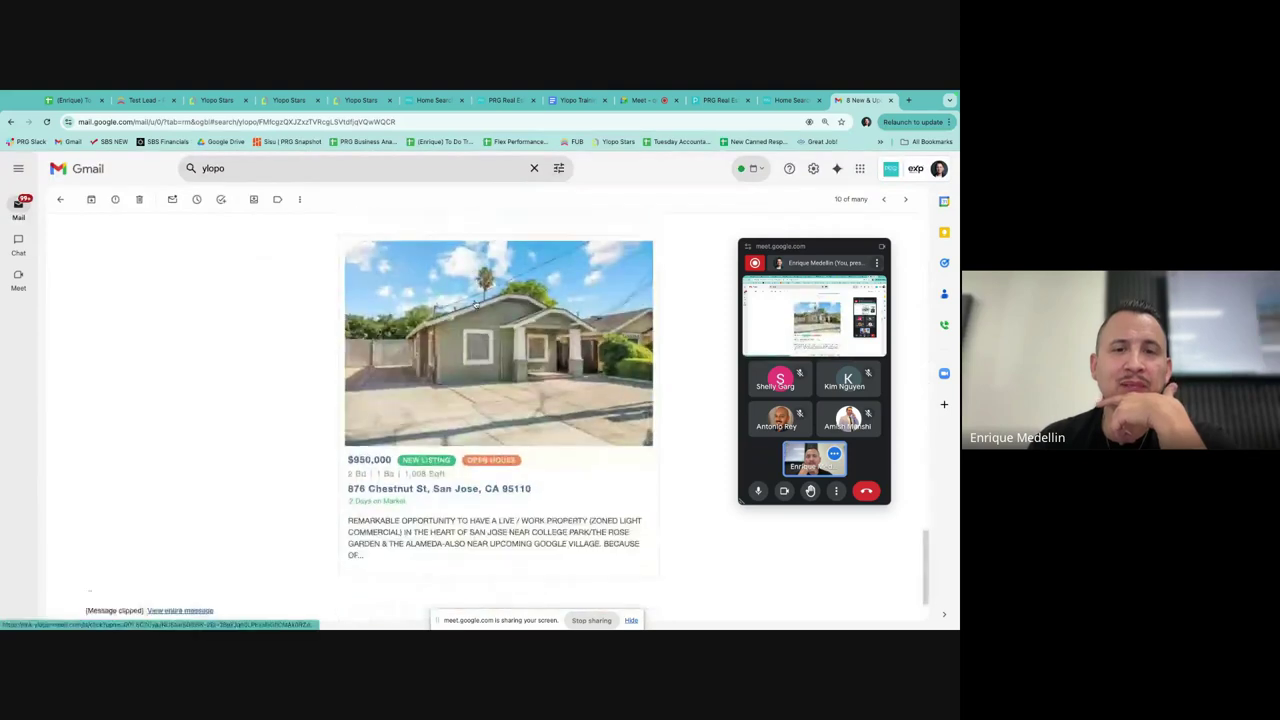
{"action": "scroll", "coordinate": [476, 304], "scroll_direction": "up", "scroll_amount": 18}
Step: Open all matching listings from the alert e-mail and examine the details of the $1,158,000 townhouse
{"action": "left_click", "coordinate": [481, 250]}
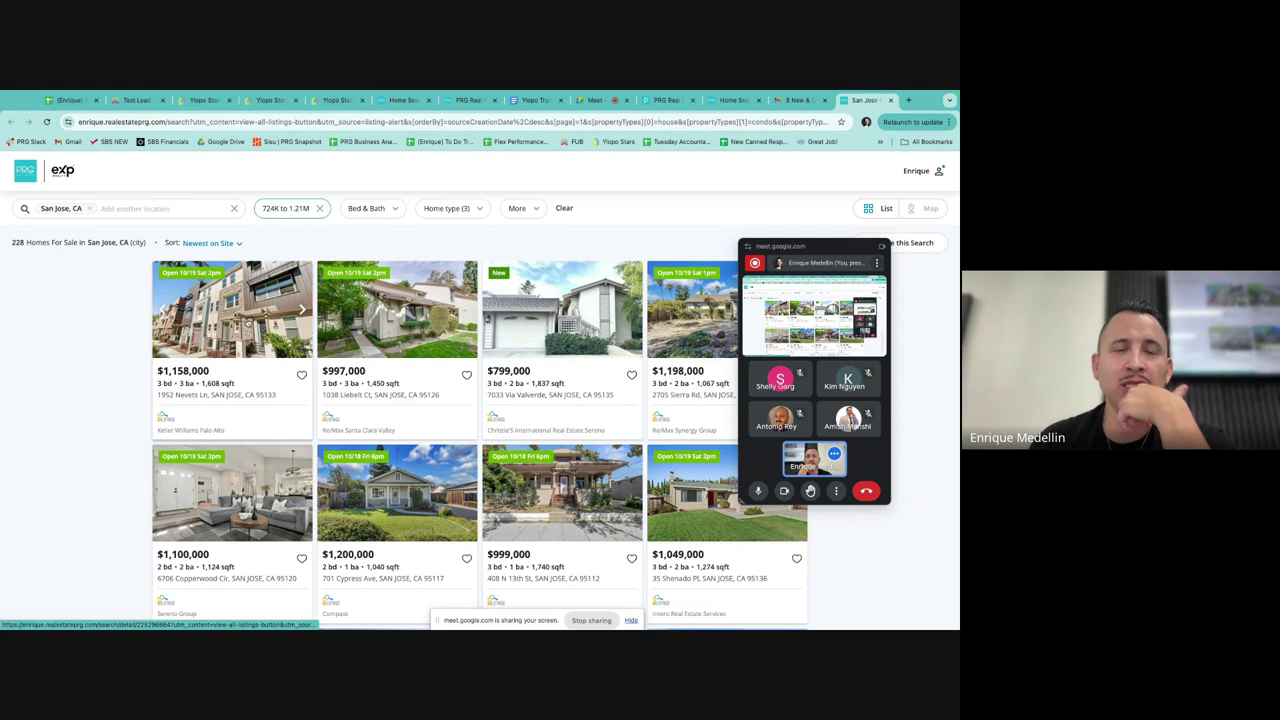
{"action": "left_click", "coordinate": [248, 322]}
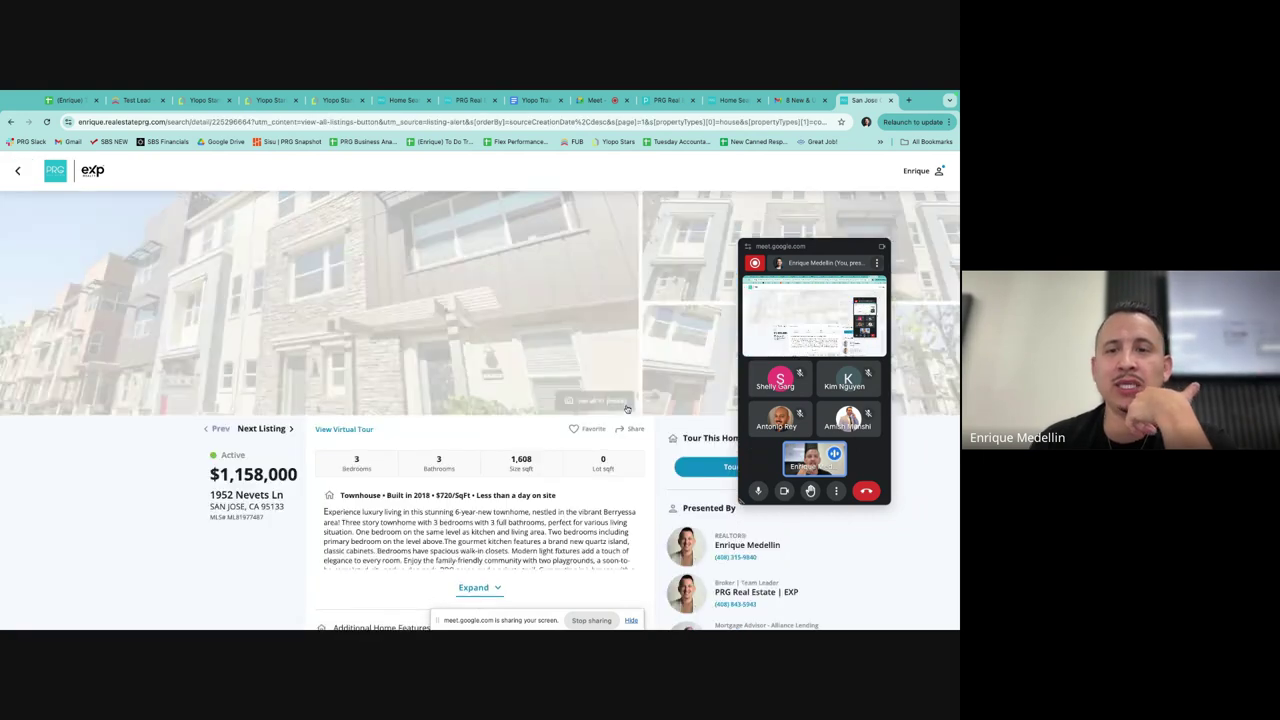
{"action": "scroll", "coordinate": [688, 385], "scroll_direction": "down", "scroll_amount": 3}
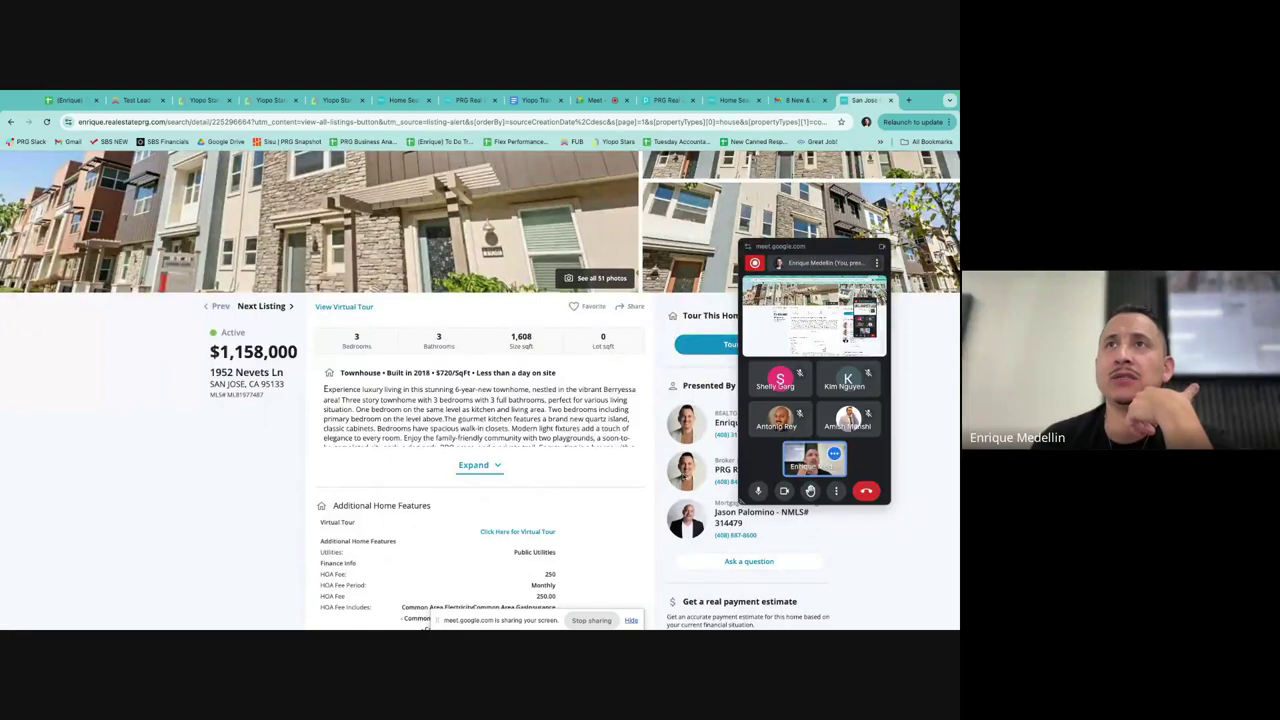
{"action": "scroll", "coordinate": [608, 500], "scroll_direction": "up", "scroll_amount": 3}
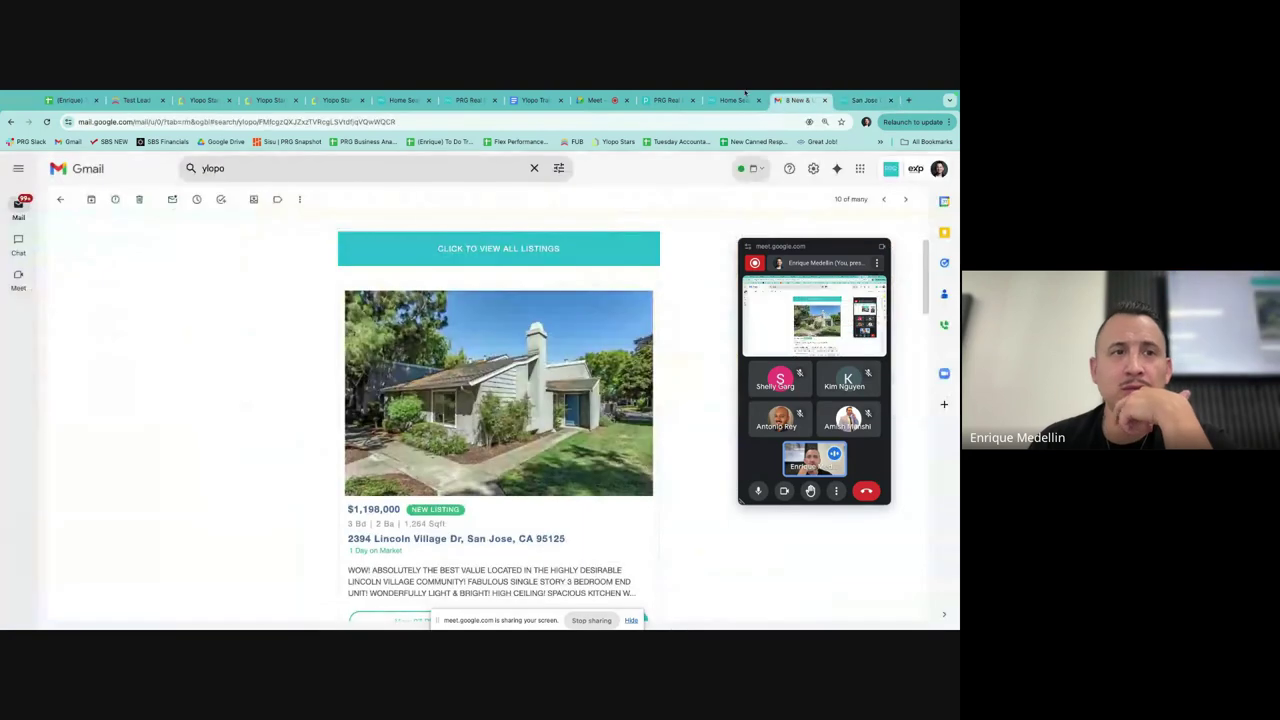
Step: Return to the mail search results, open the revised home value e-mail, and move the floating meeting window clear of its content
{"action": "left_click", "coordinate": [798, 100]}
{"action": "left_click", "coordinate": [61, 201]}
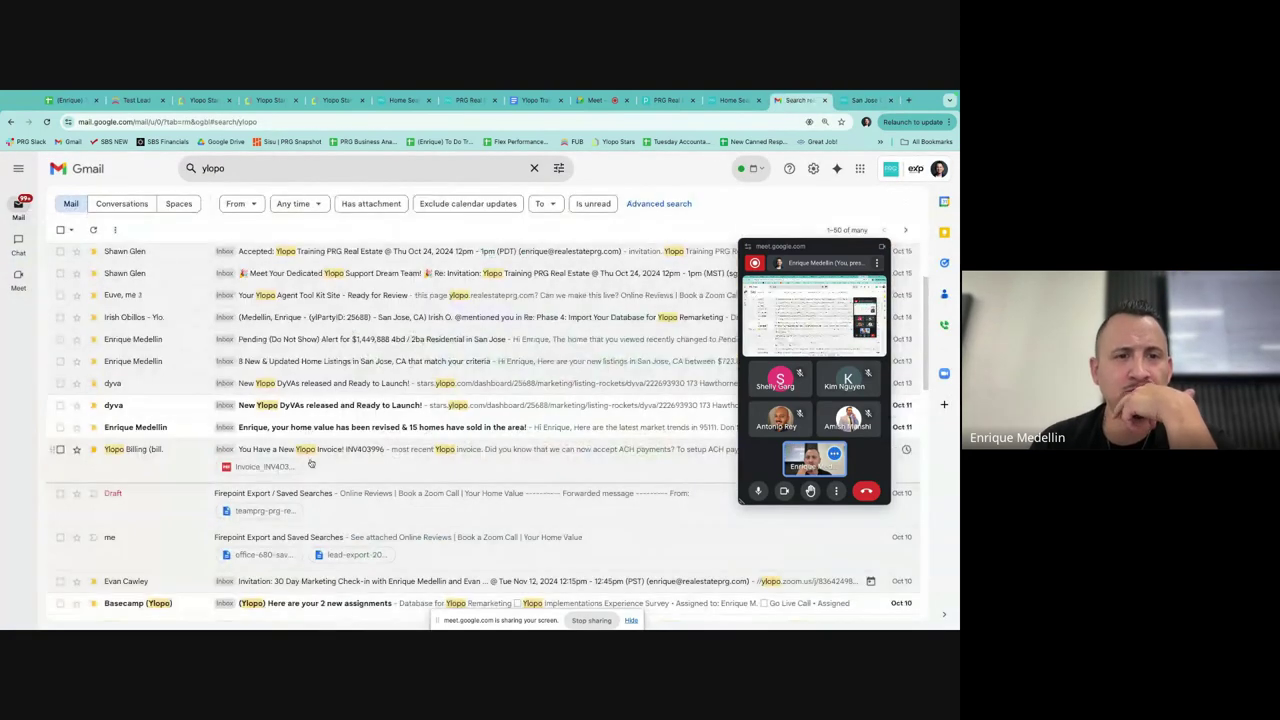
{"action": "left_click", "coordinate": [327, 428]}
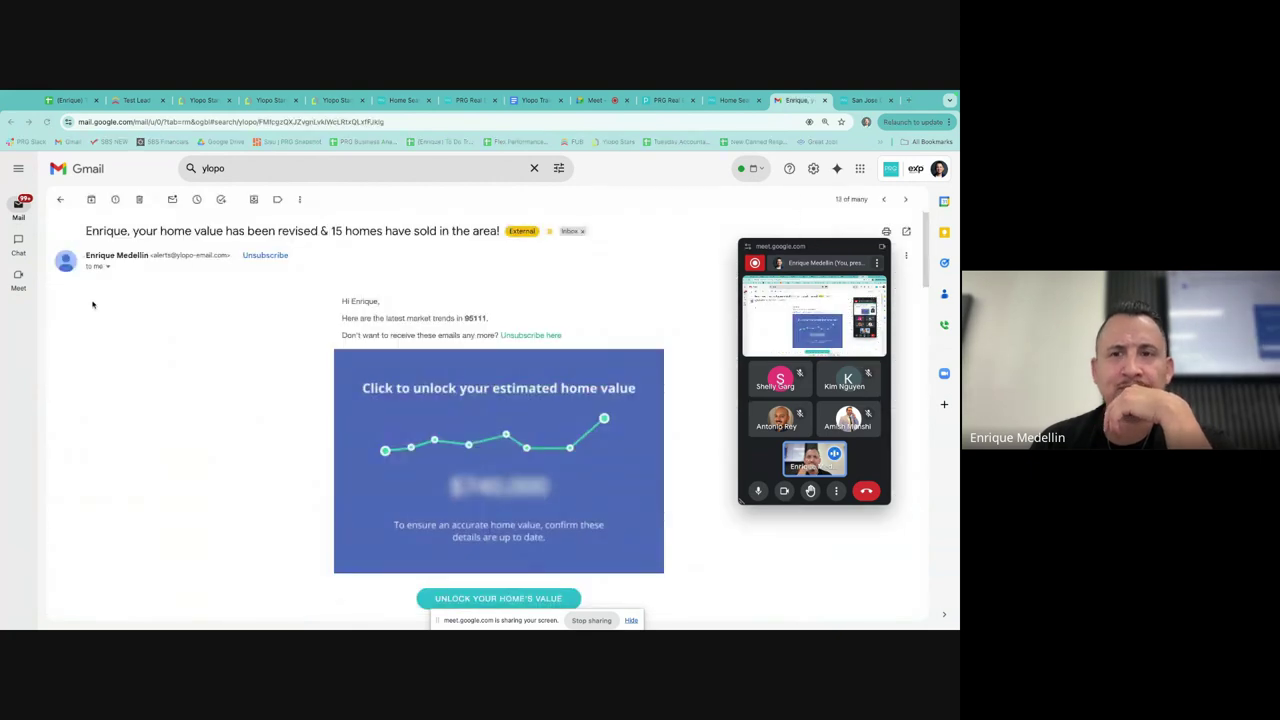
{"action": "left_click_drag", "start_coordinate": [813, 244], "coordinate": [143, 312]}
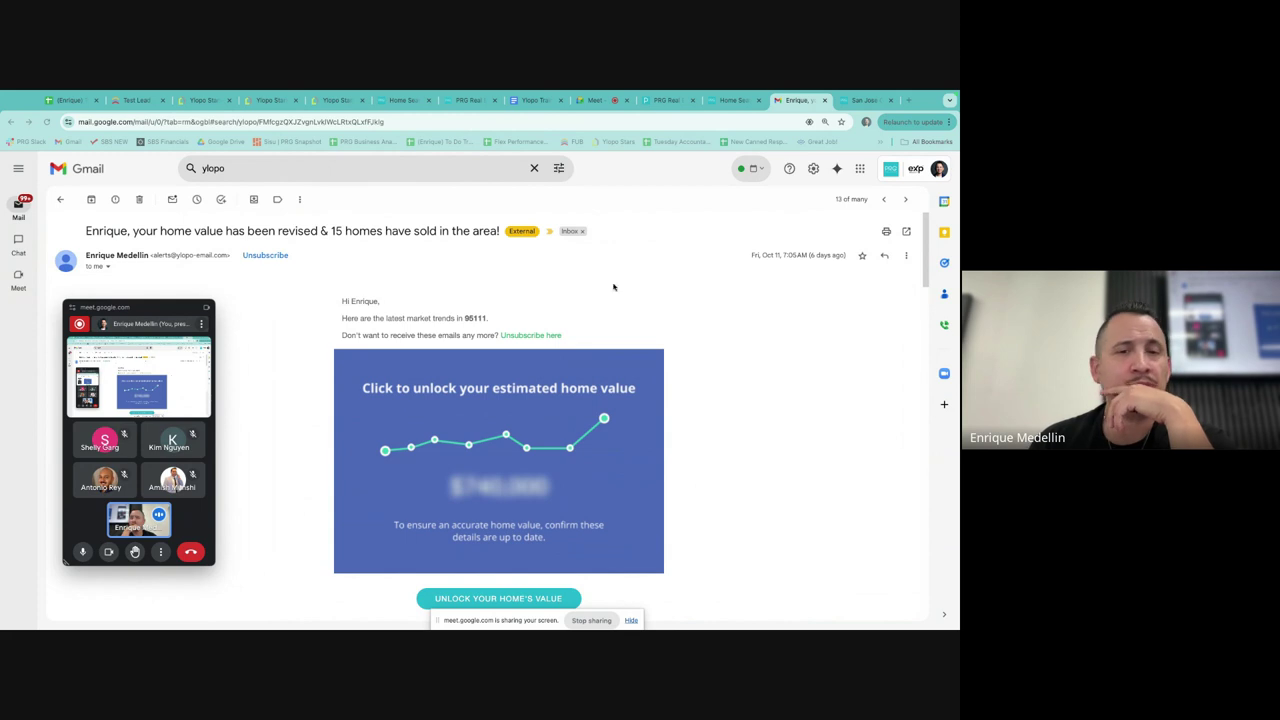
Step: Examine the seller alert e-mail's home value banner, market competitiveness, 30-day statistics and homes impacting the value
{"action": "scroll", "coordinate": [766, 423], "scroll_direction": "down", "scroll_amount": 2}
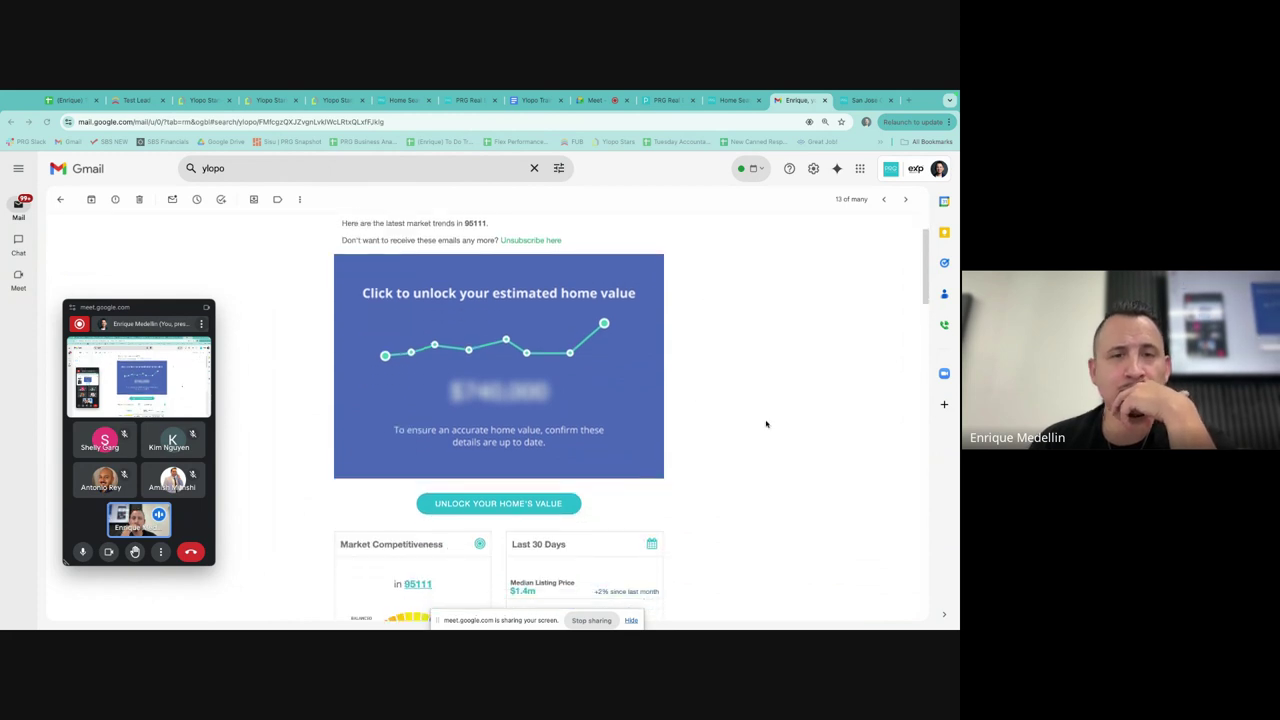
{"action": "scroll", "coordinate": [766, 424], "scroll_direction": "up", "scroll_amount": 2}
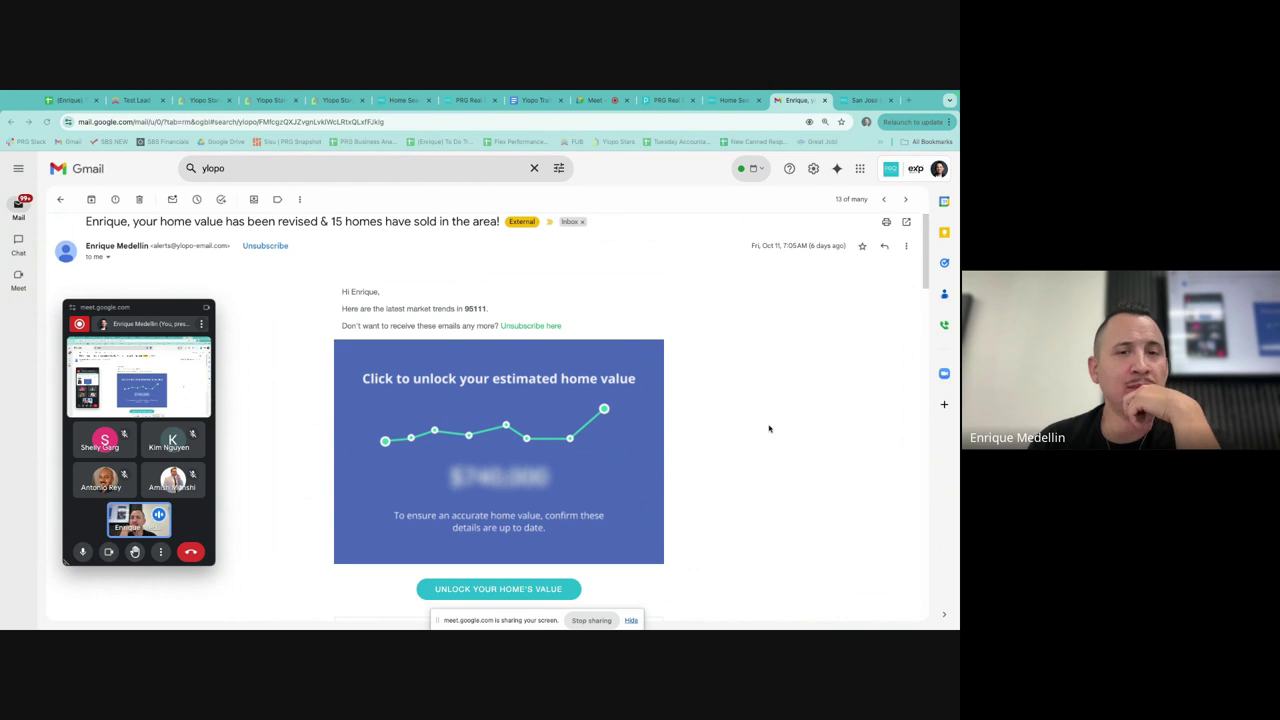
{"action": "scroll", "coordinate": [741, 435], "scroll_direction": "down", "scroll_amount": 1}
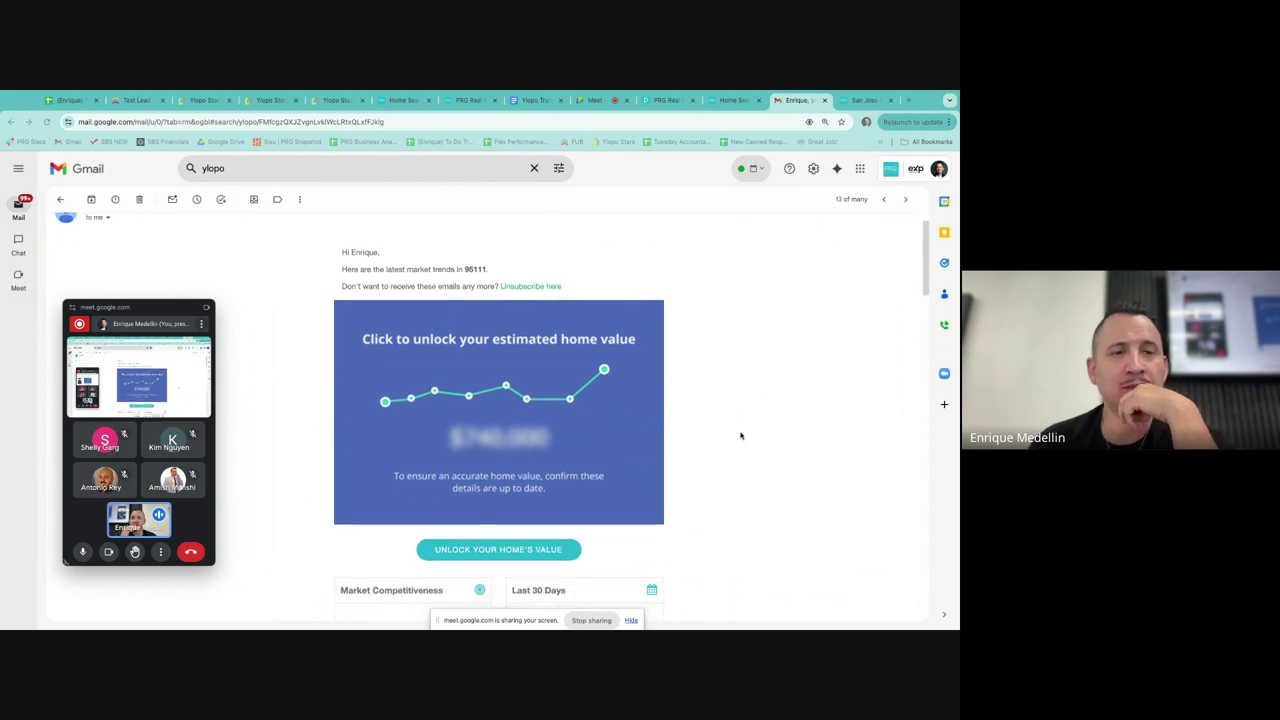
{"action": "scroll", "coordinate": [741, 435], "scroll_direction": "down", "scroll_amount": 1}
{"action": "scroll", "coordinate": [741, 435], "scroll_direction": "up", "scroll_amount": 2}
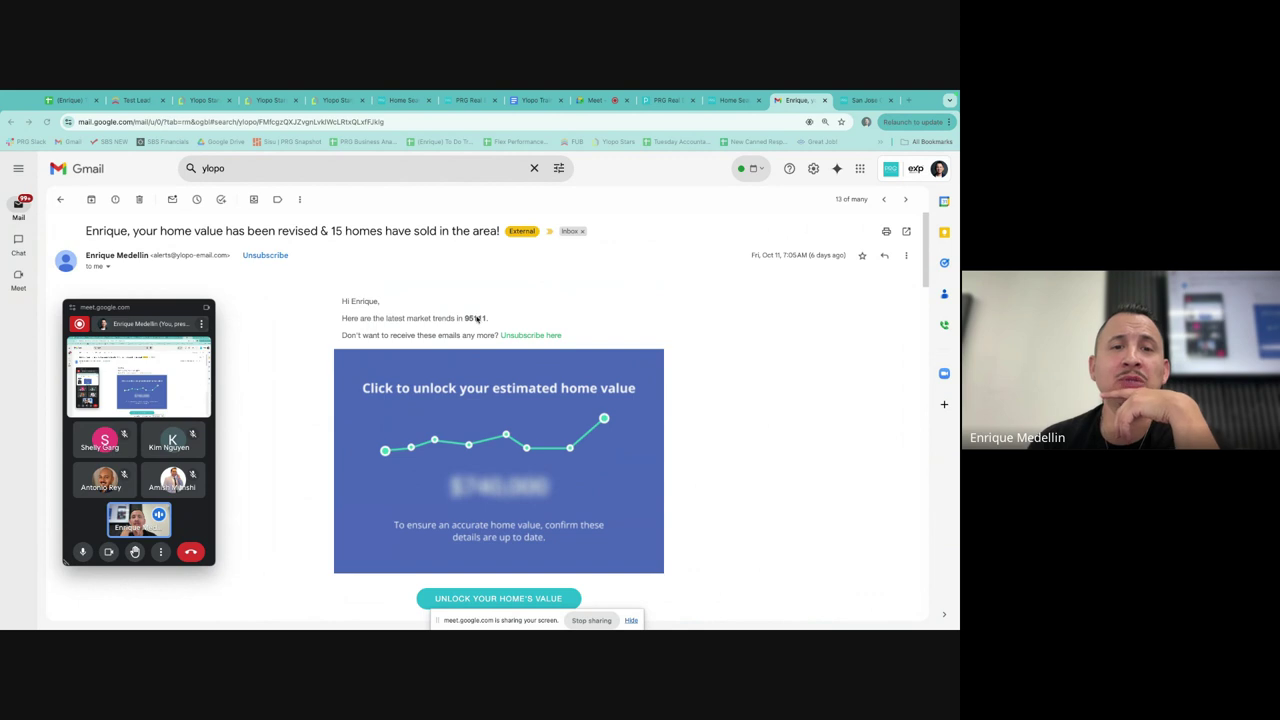
{"action": "scroll", "coordinate": [539, 309], "scroll_direction": "down", "scroll_amount": 2}
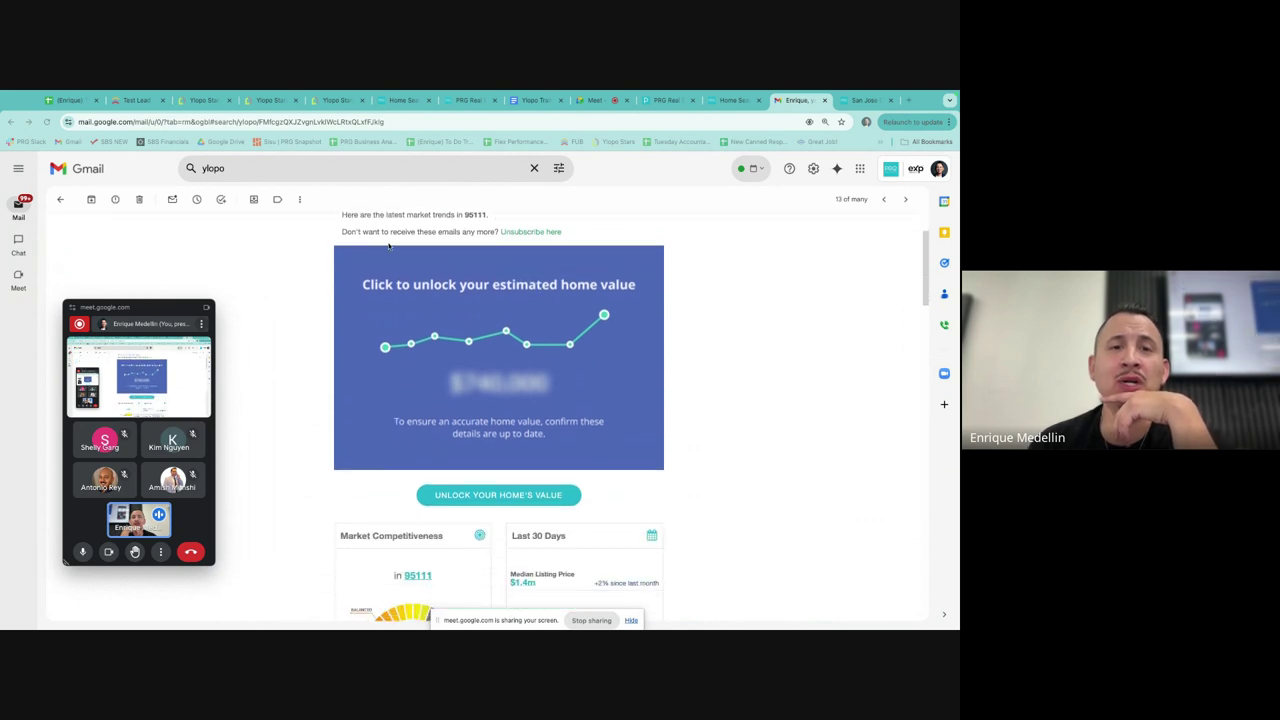
{"action": "scroll", "coordinate": [428, 285], "scroll_direction": "down", "scroll_amount": 1}
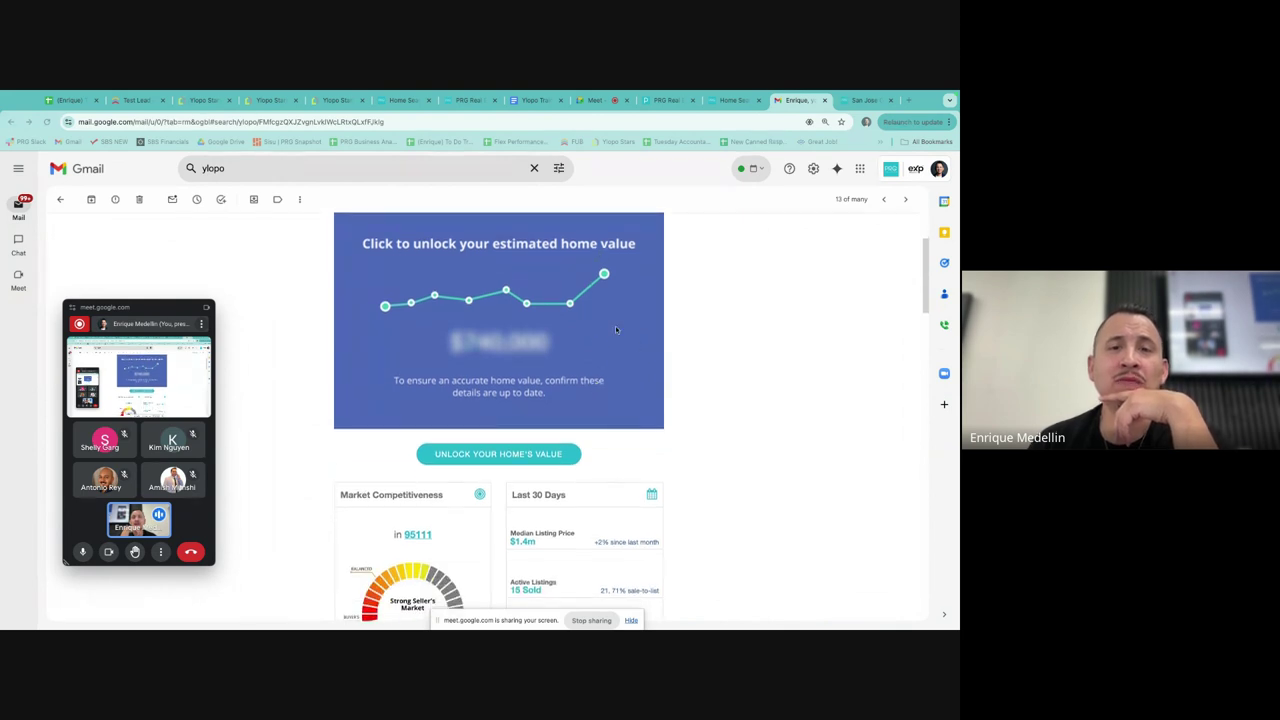
{"action": "scroll", "coordinate": [592, 395], "scroll_direction": "down", "scroll_amount": 3}
{"action": "scroll", "coordinate": [406, 402], "scroll_direction": "down", "scroll_amount": 2}
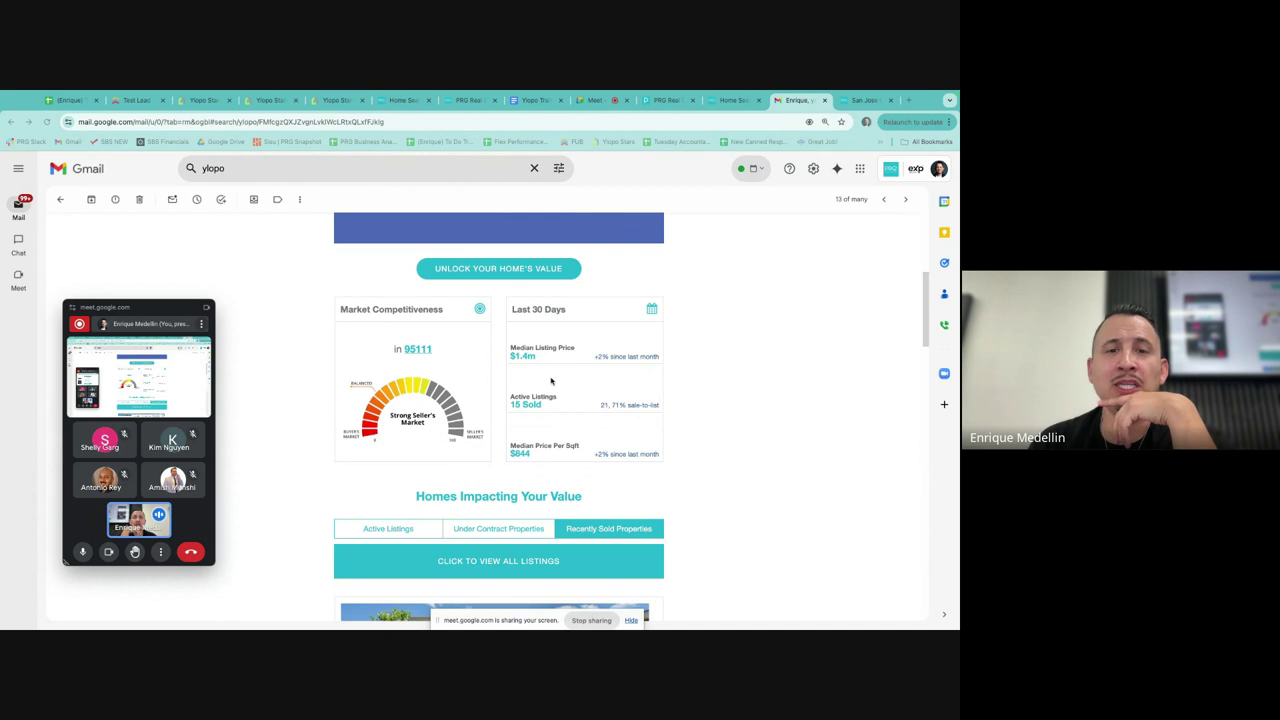
{"action": "scroll", "coordinate": [544, 452], "scroll_direction": "down", "scroll_amount": 4}
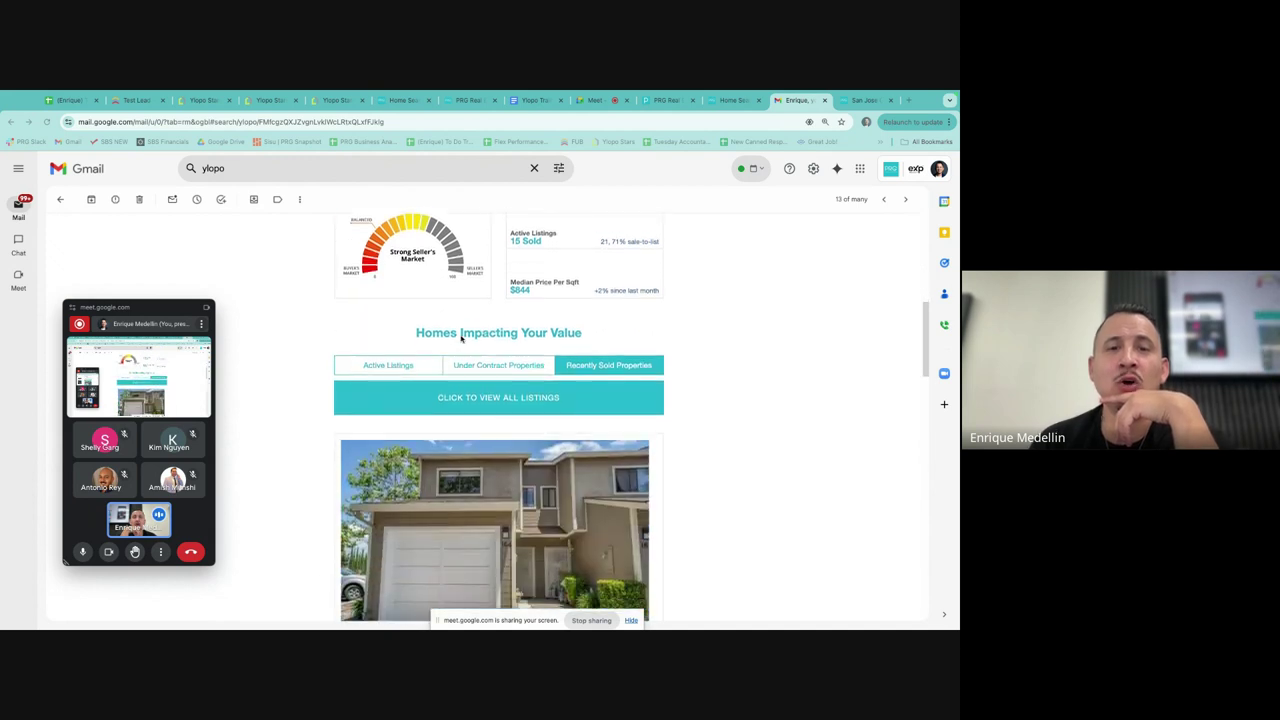
{"action": "scroll", "coordinate": [628, 366], "scroll_direction": "down", "scroll_amount": 3}
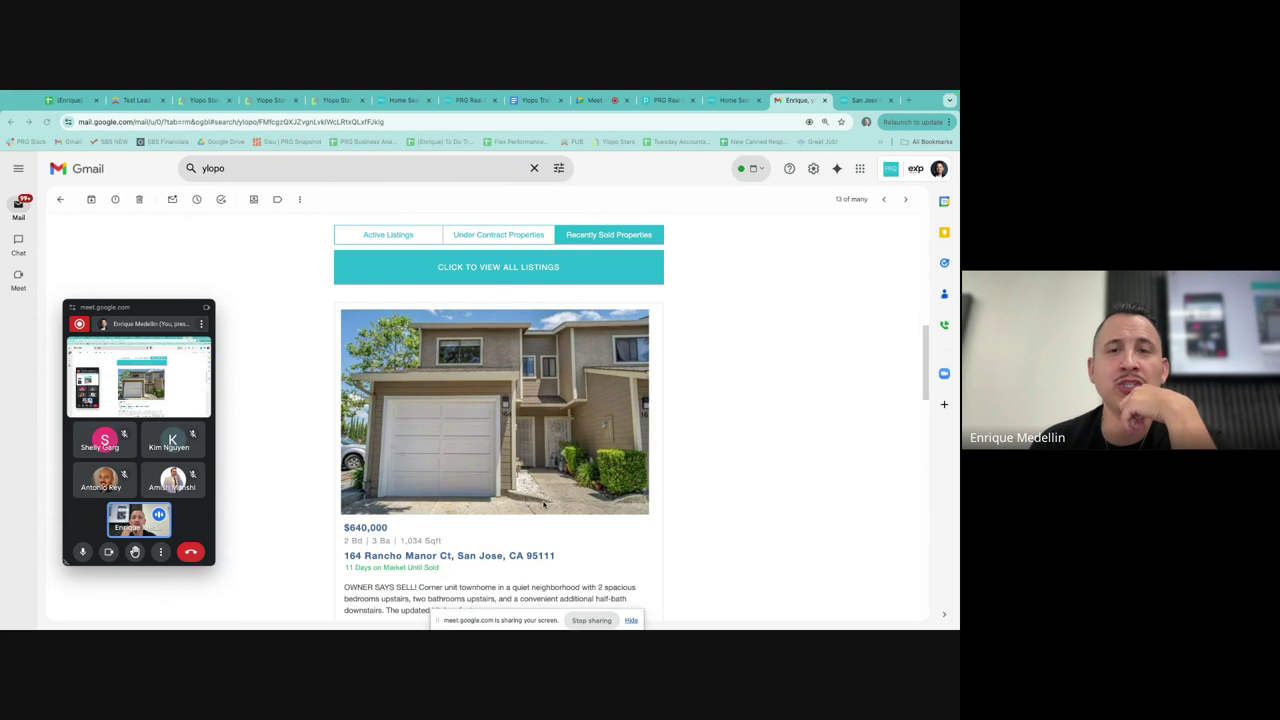
Step: View the active listings linked from the seller alert e-mail and return to its estimated home value section
{"action": "left_click", "coordinate": [394, 237]}
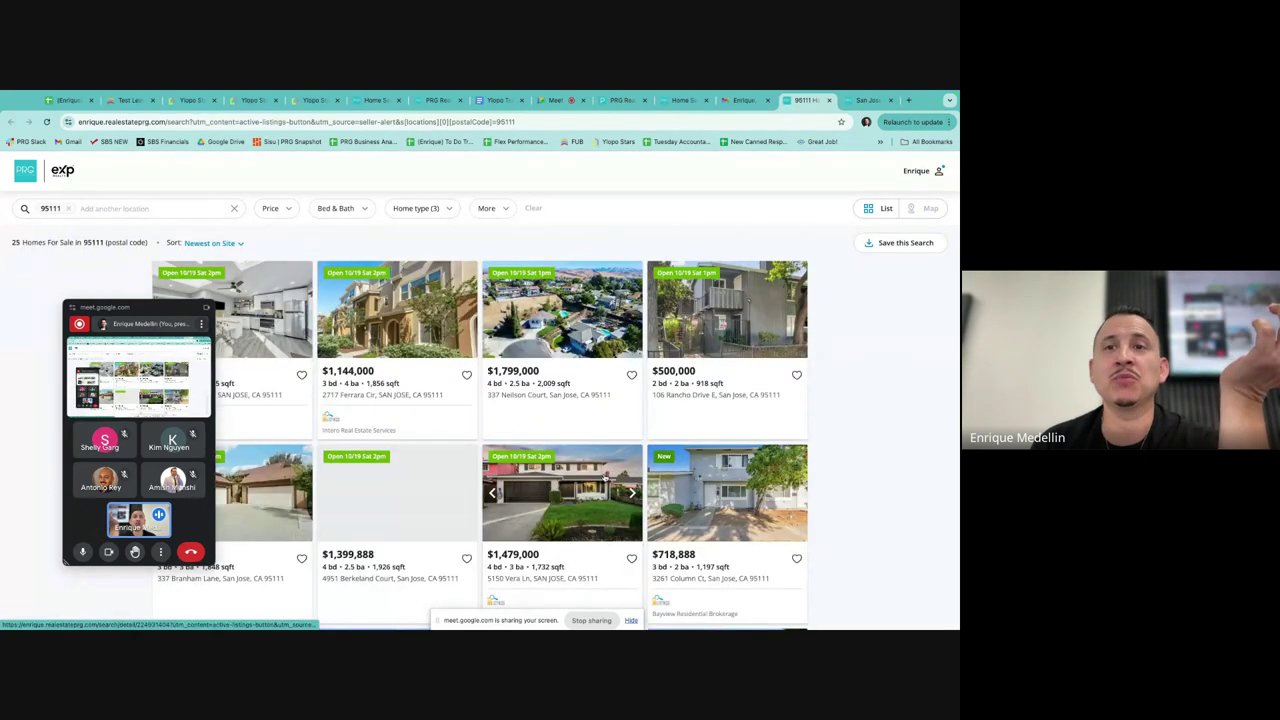
{"action": "key", "text": "ctrl+shift+Tab"}
{"action": "scroll", "coordinate": [578, 465], "scroll_direction": "up", "scroll_amount": 3}
{"action": "scroll", "coordinate": [493, 385], "scroll_direction": "up", "scroll_amount": 3}
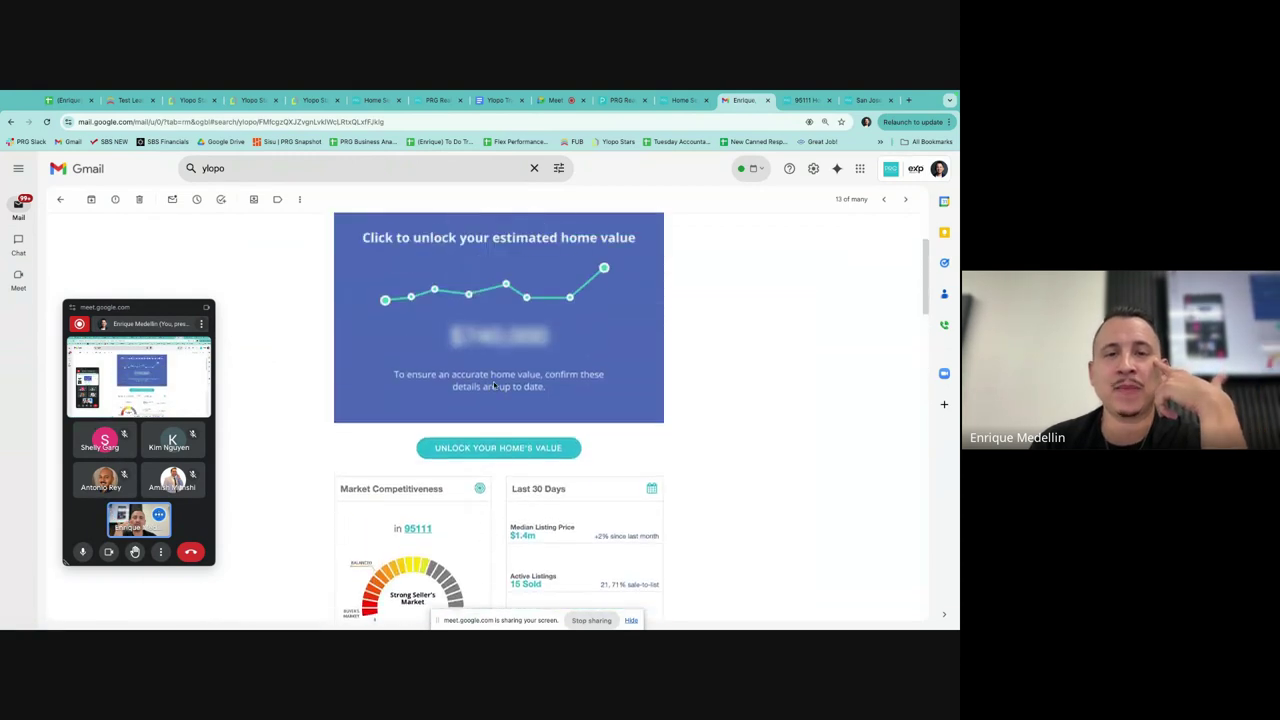
Step: Unlock the home's value from the e-mail and open the form for tuning the estimate in the seller report
{"action": "left_click", "coordinate": [475, 453]}
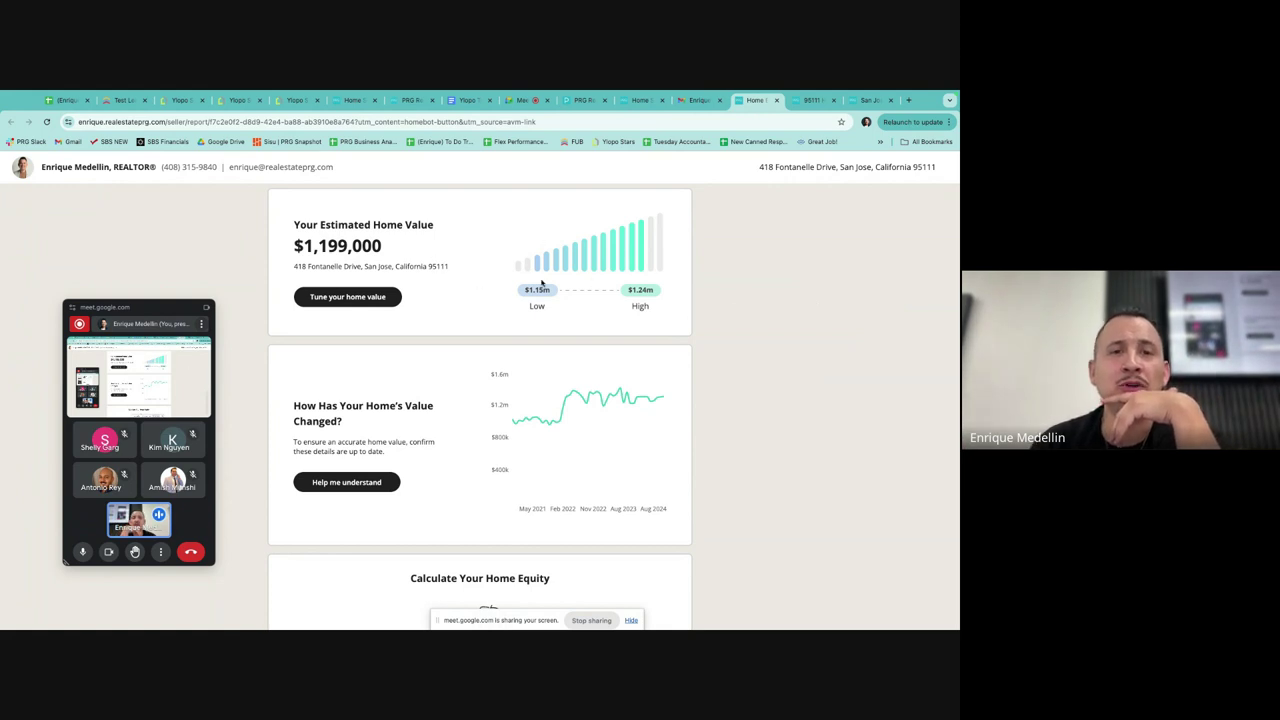
{"action": "left_click", "coordinate": [347, 297]}
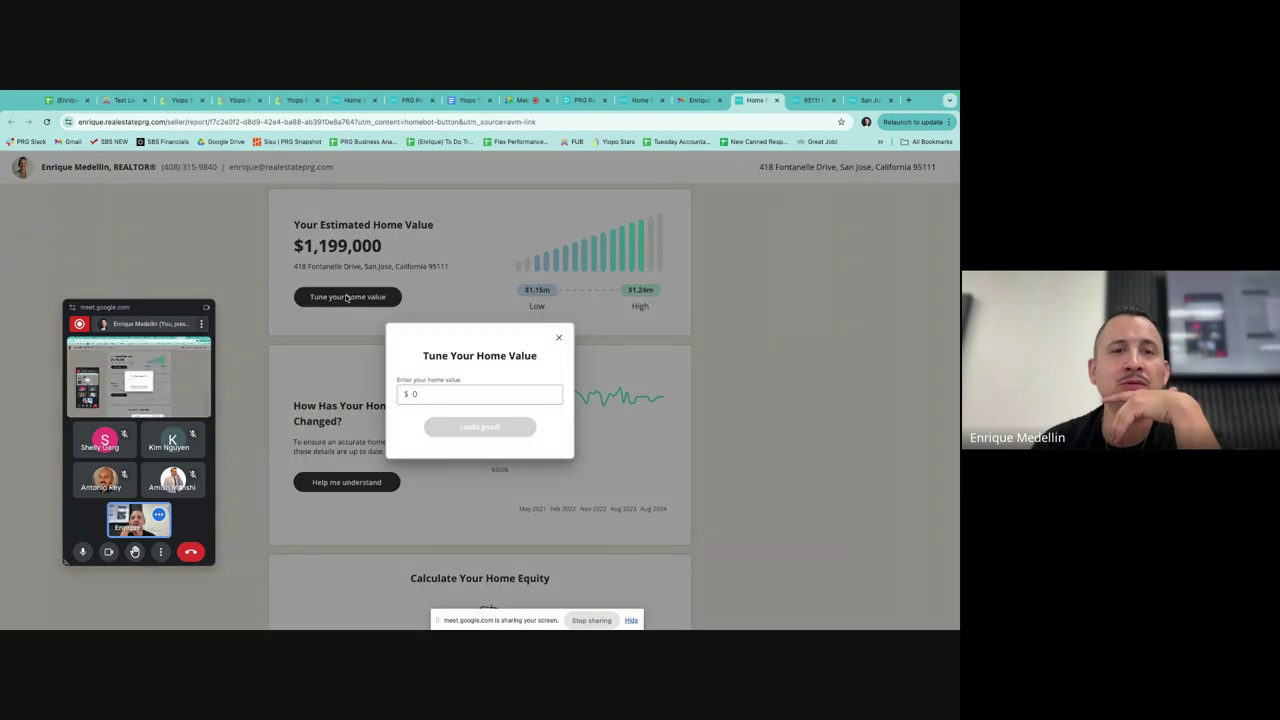
Step: Preview the home value tuning form and the value-change help request in the seller report, closing each form
{"action": "left_click", "coordinate": [447, 393]}
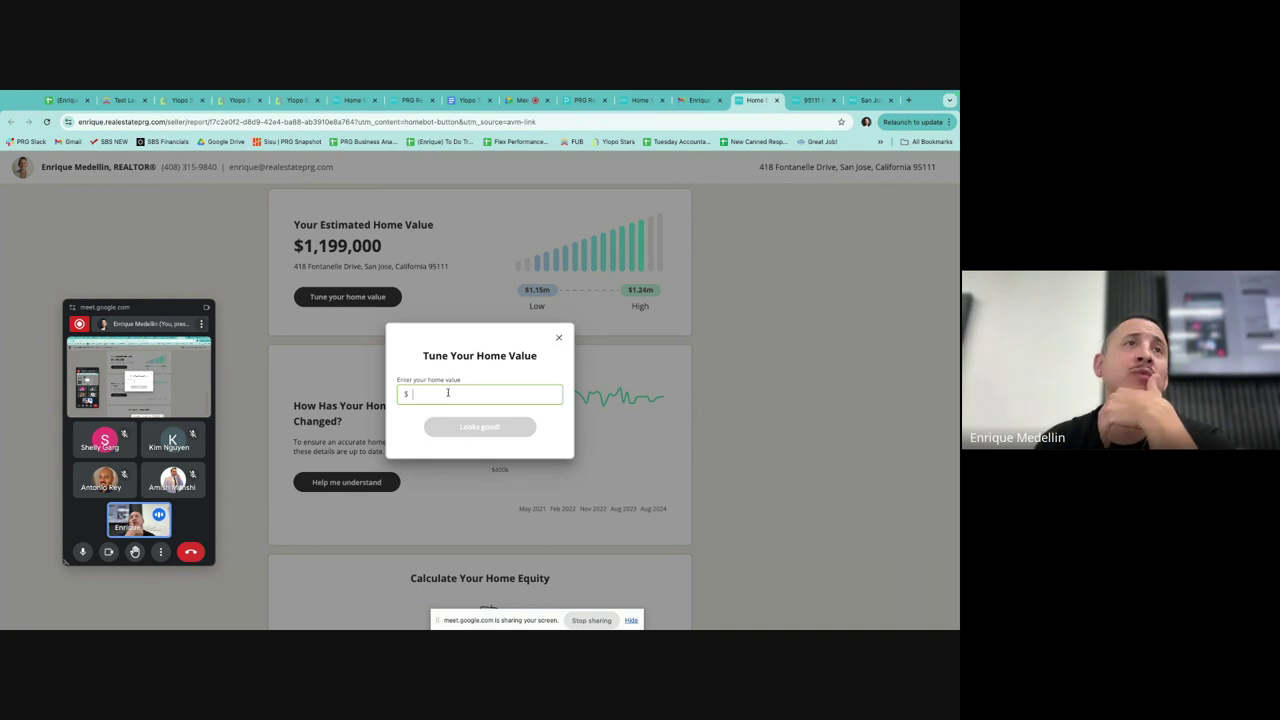
{"action": "left_click", "coordinate": [558, 340]}
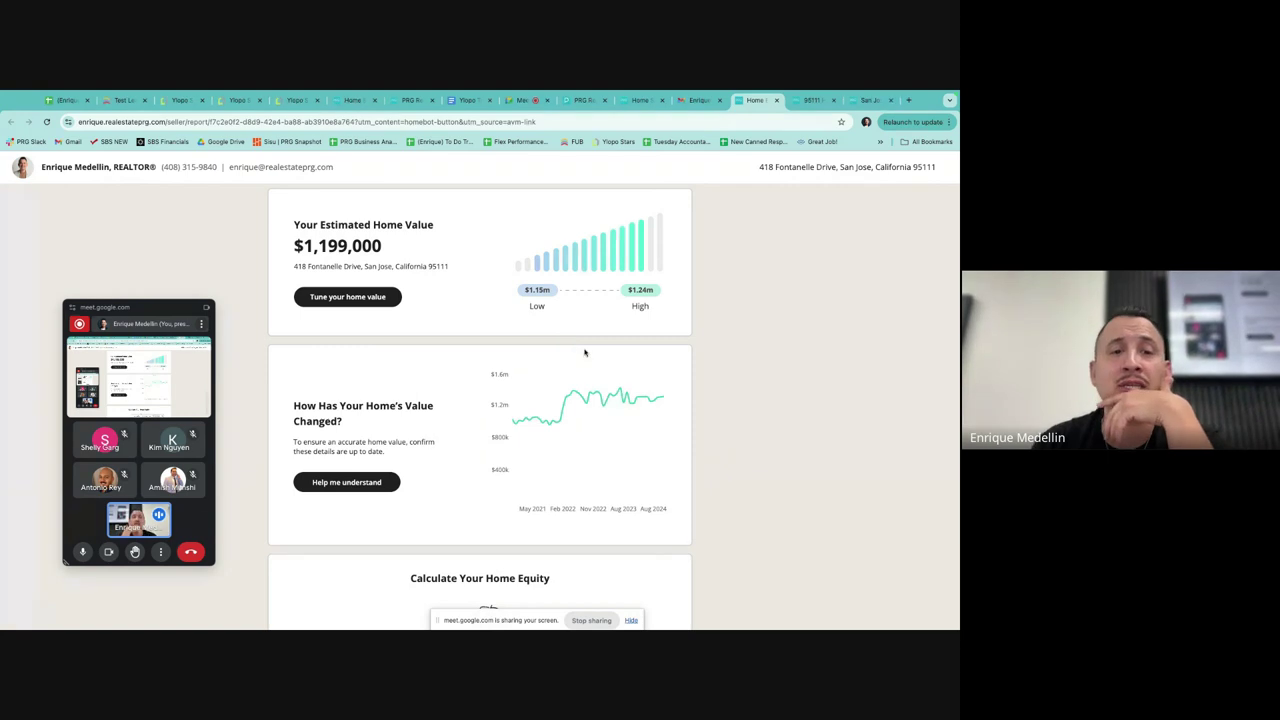
{"action": "scroll", "coordinate": [585, 352], "scroll_direction": "down", "scroll_amount": 3}
{"action": "scroll", "coordinate": [367, 345], "scroll_direction": "up", "scroll_amount": 2}
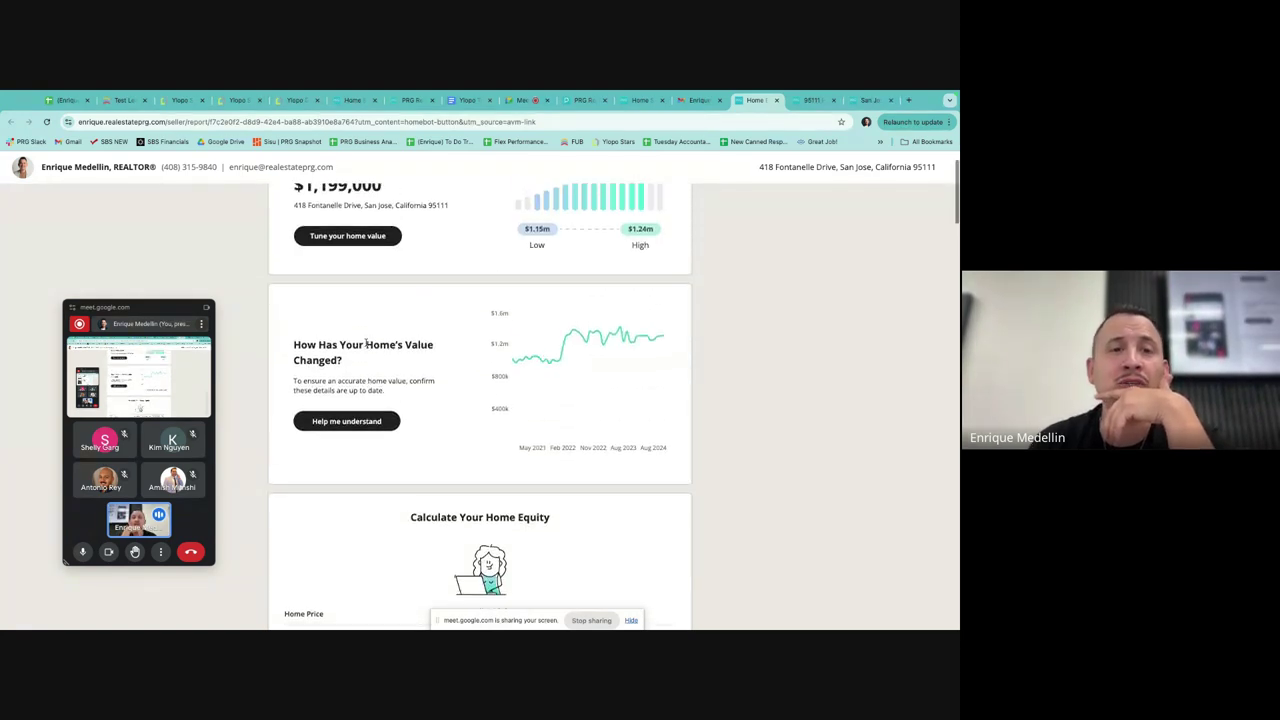
{"action": "left_click", "coordinate": [355, 424]}
{"action": "left_click", "coordinate": [558, 319]}
{"action": "left_click", "coordinate": [373, 240]}
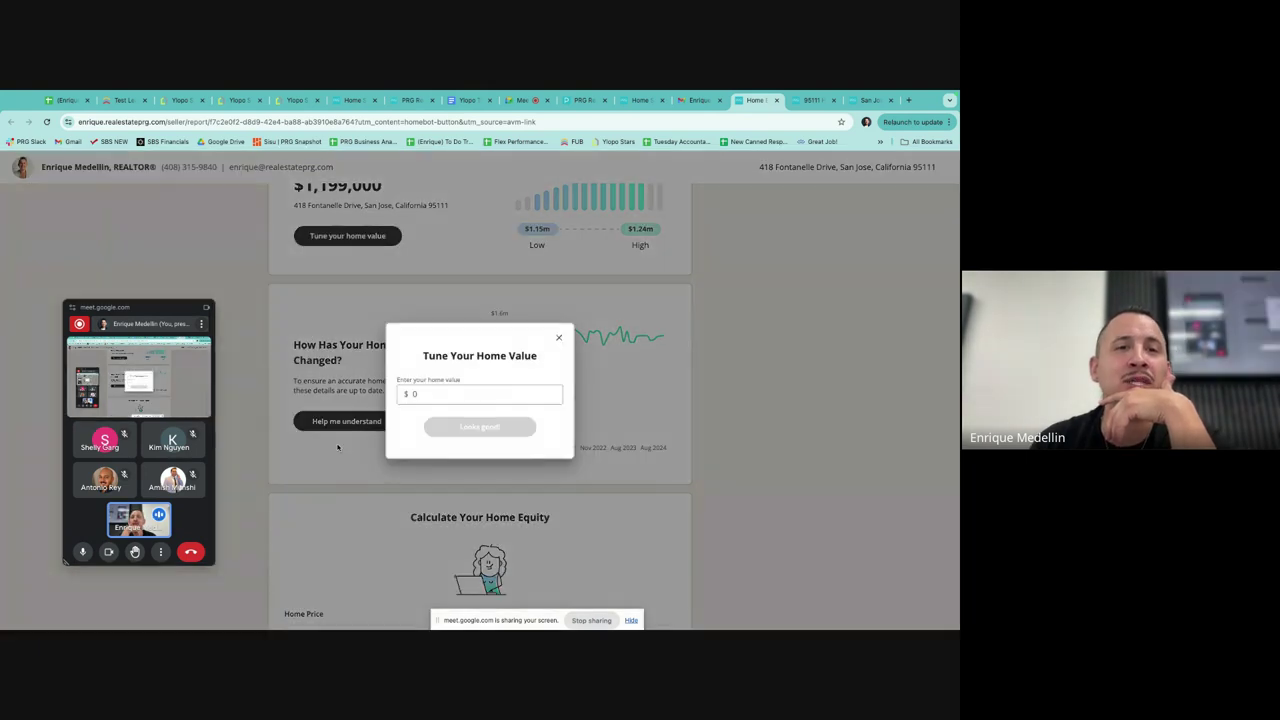
{"action": "left_click", "coordinate": [559, 341]}
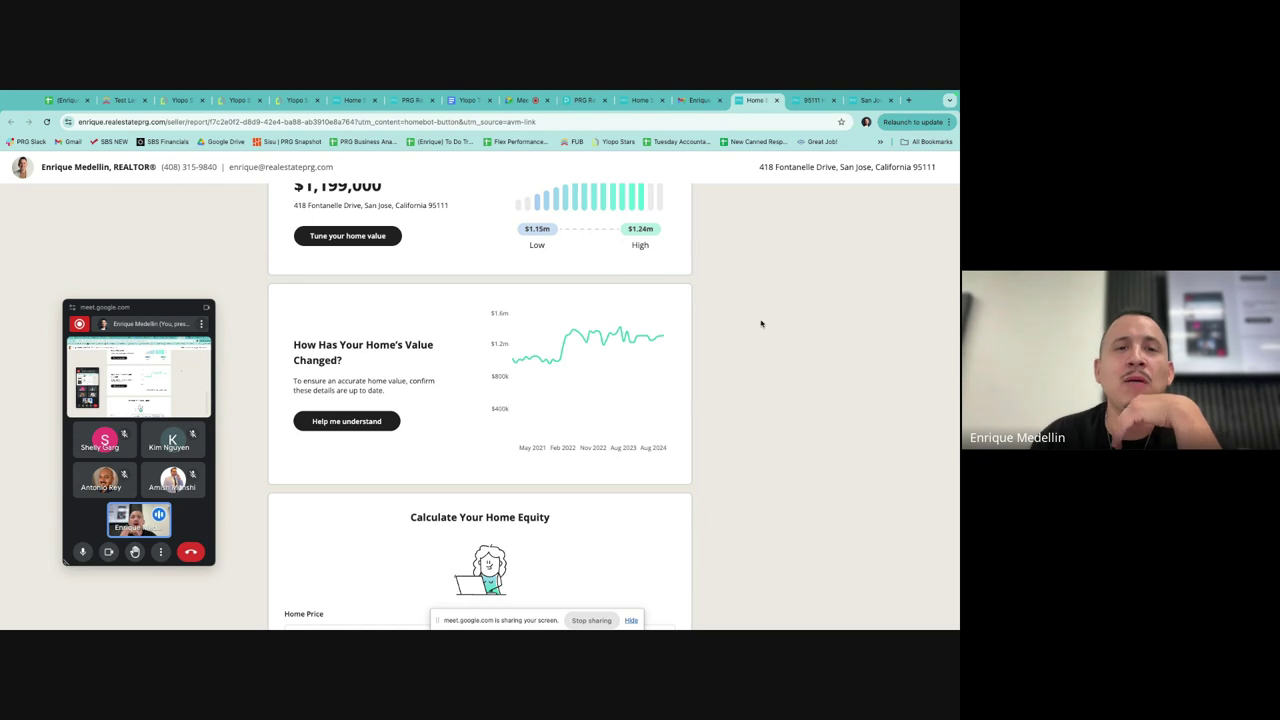
Step: Submit the prefilled help request about the home's value change with the prefilled contact details, and close the confirmation
{"action": "scroll", "coordinate": [760, 323], "scroll_direction": "down", "scroll_amount": 2}
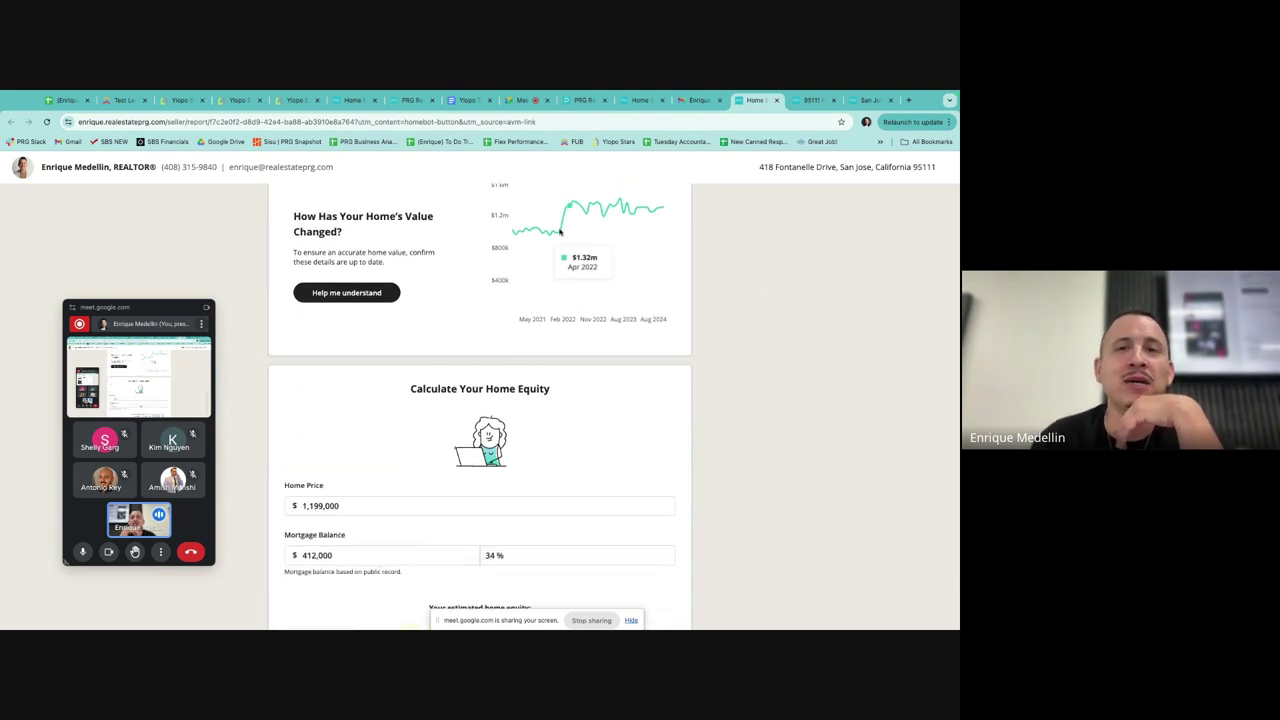
{"action": "scroll", "coordinate": [369, 336], "scroll_direction": "up", "scroll_amount": 1}
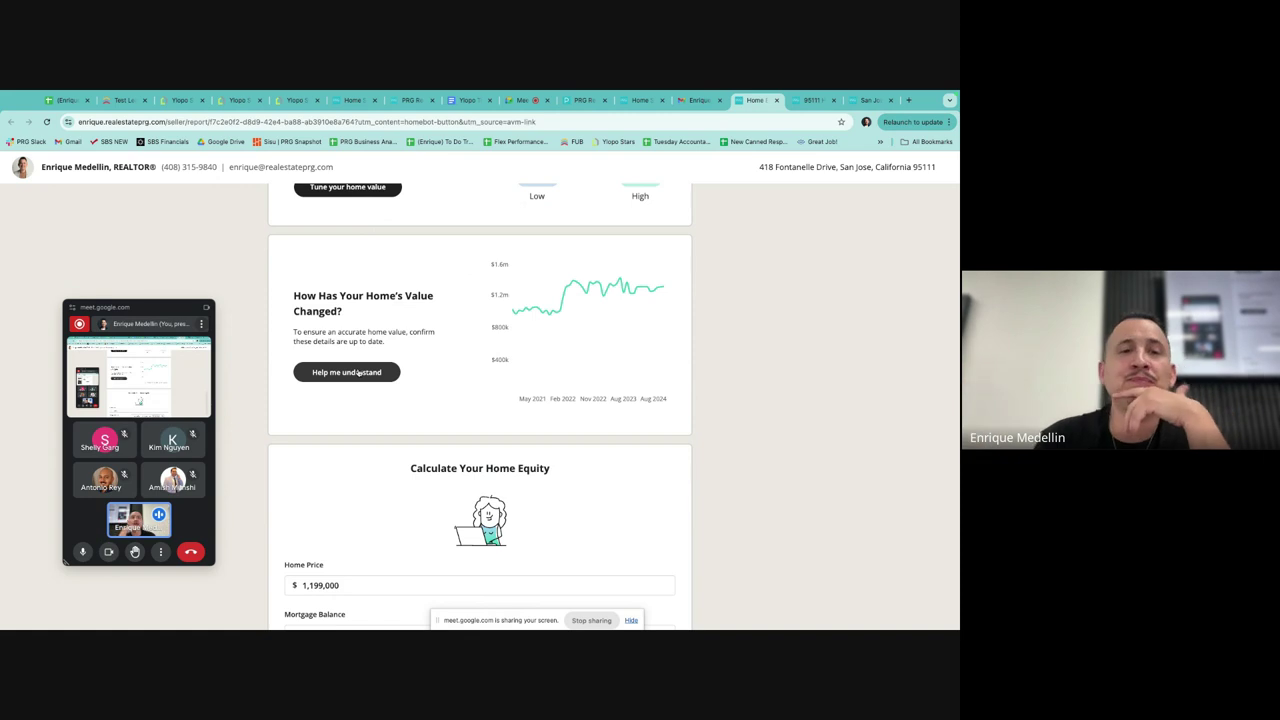
{"action": "left_click", "coordinate": [346, 375]}
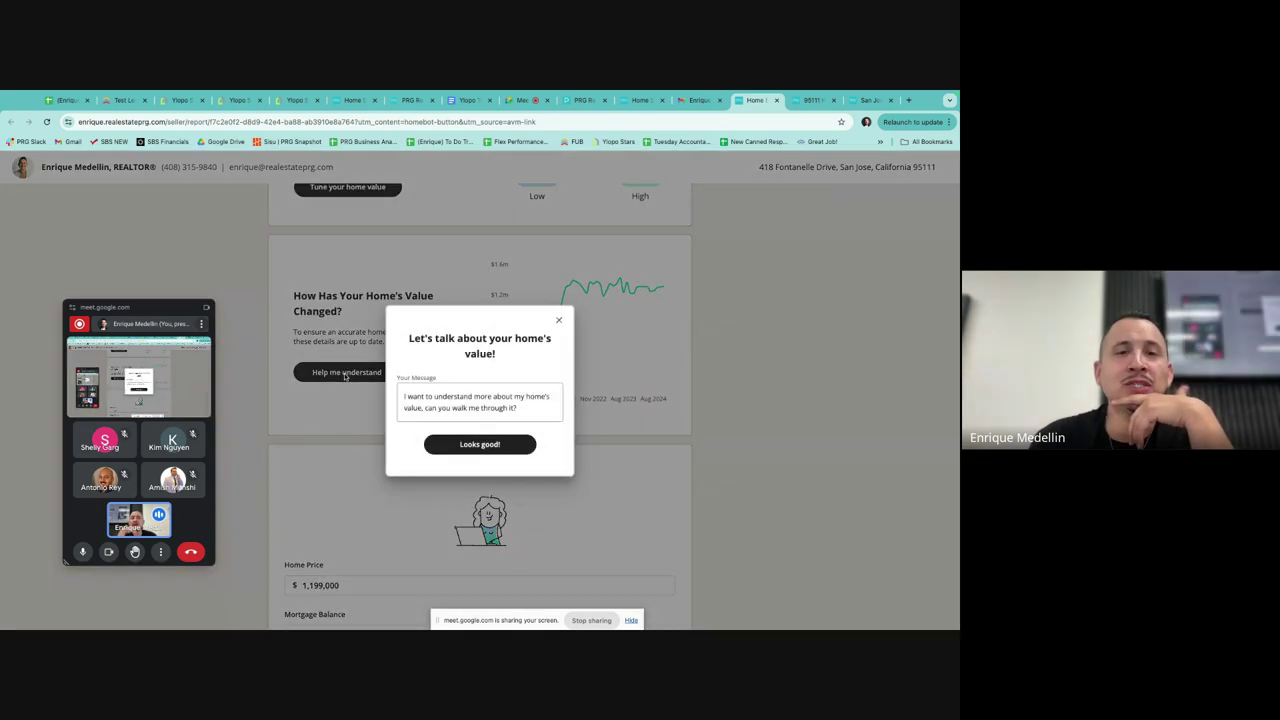
{"action": "left_click", "coordinate": [402, 401]}
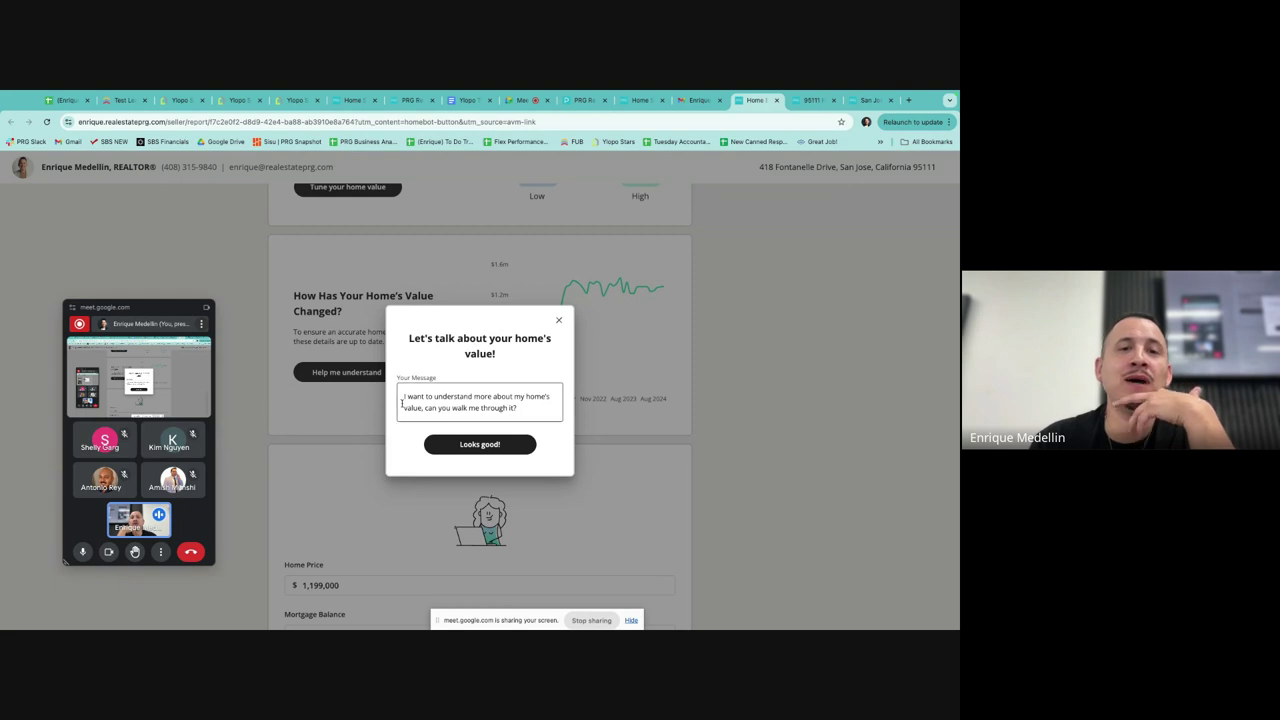
{"action": "left_click", "coordinate": [484, 448]}
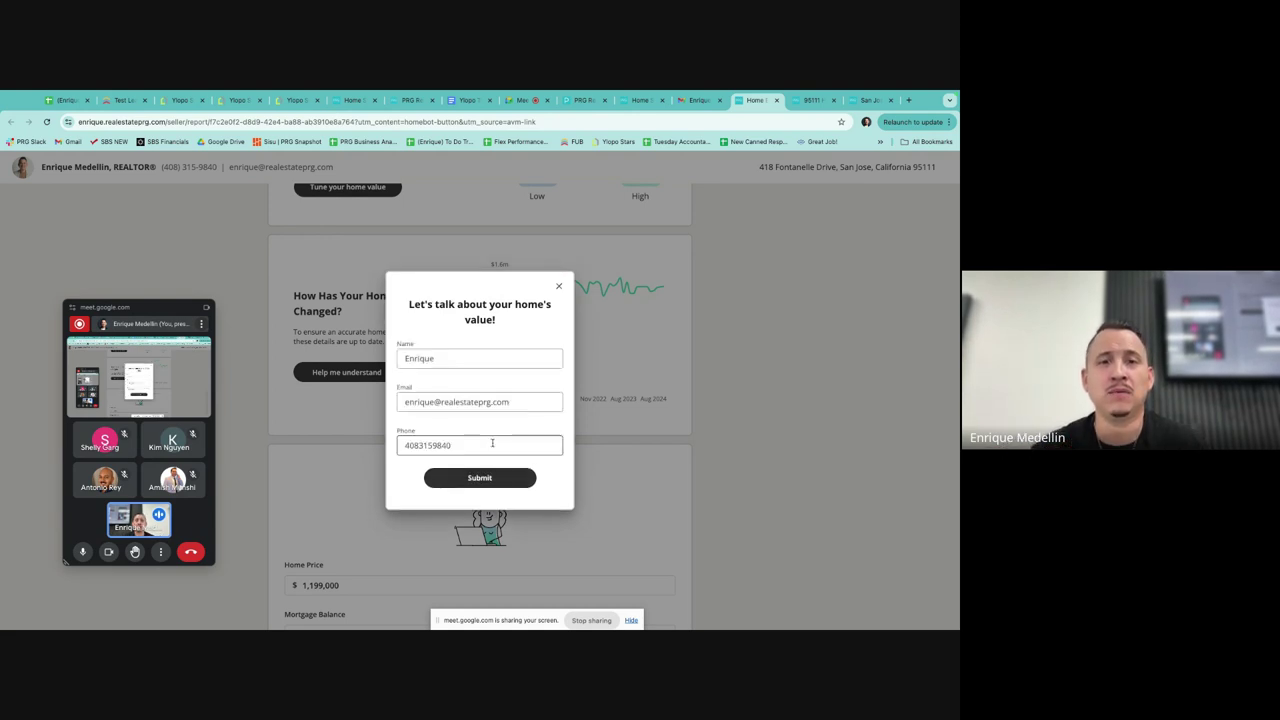
{"action": "left_click", "coordinate": [477, 478]}
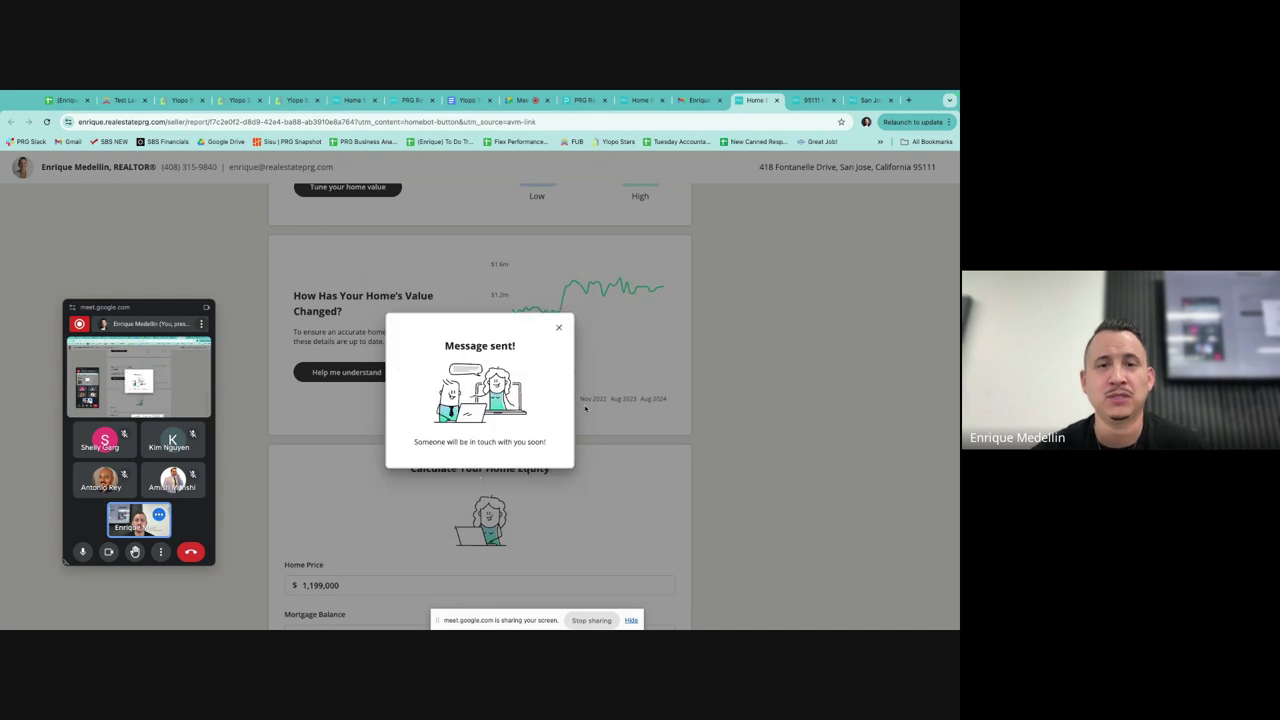
{"action": "left_click", "coordinate": [559, 328]}
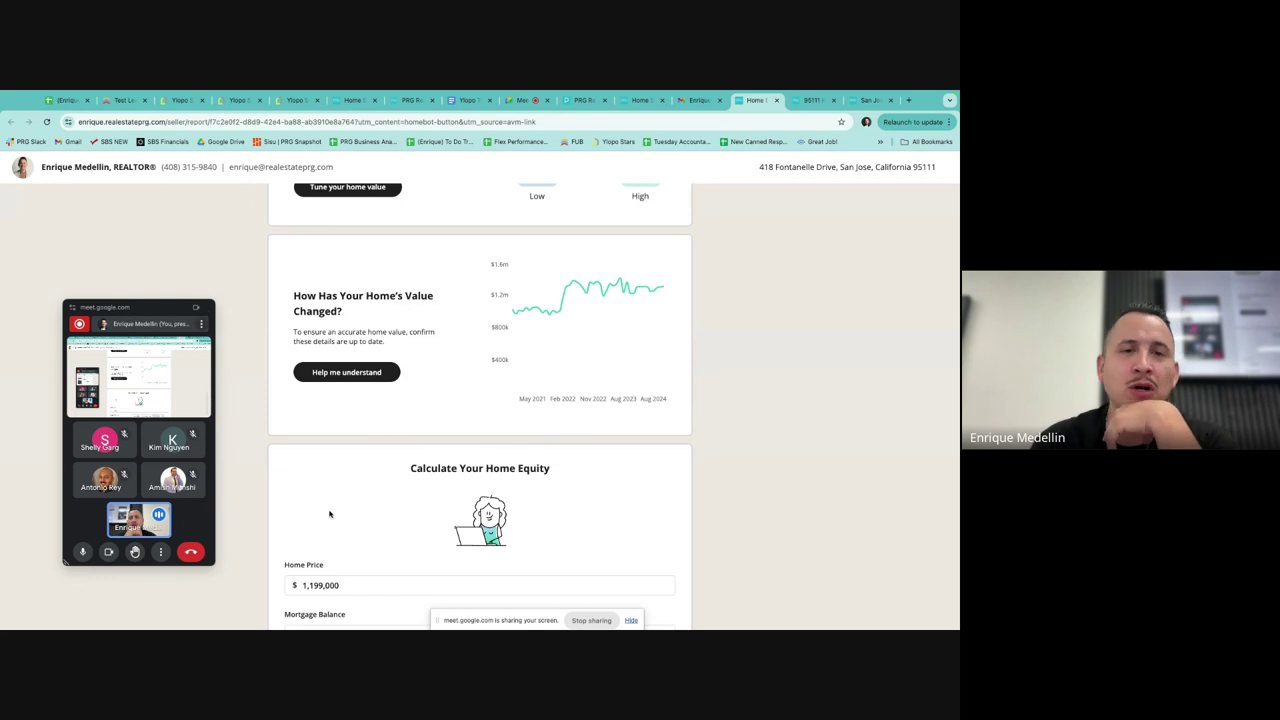
Step: Set the home price to $2,000,000 and the mortgage balance to $700,000 in the home equity calculator
{"action": "scroll", "coordinate": [590, 511], "scroll_direction": "down", "scroll_amount": 2}
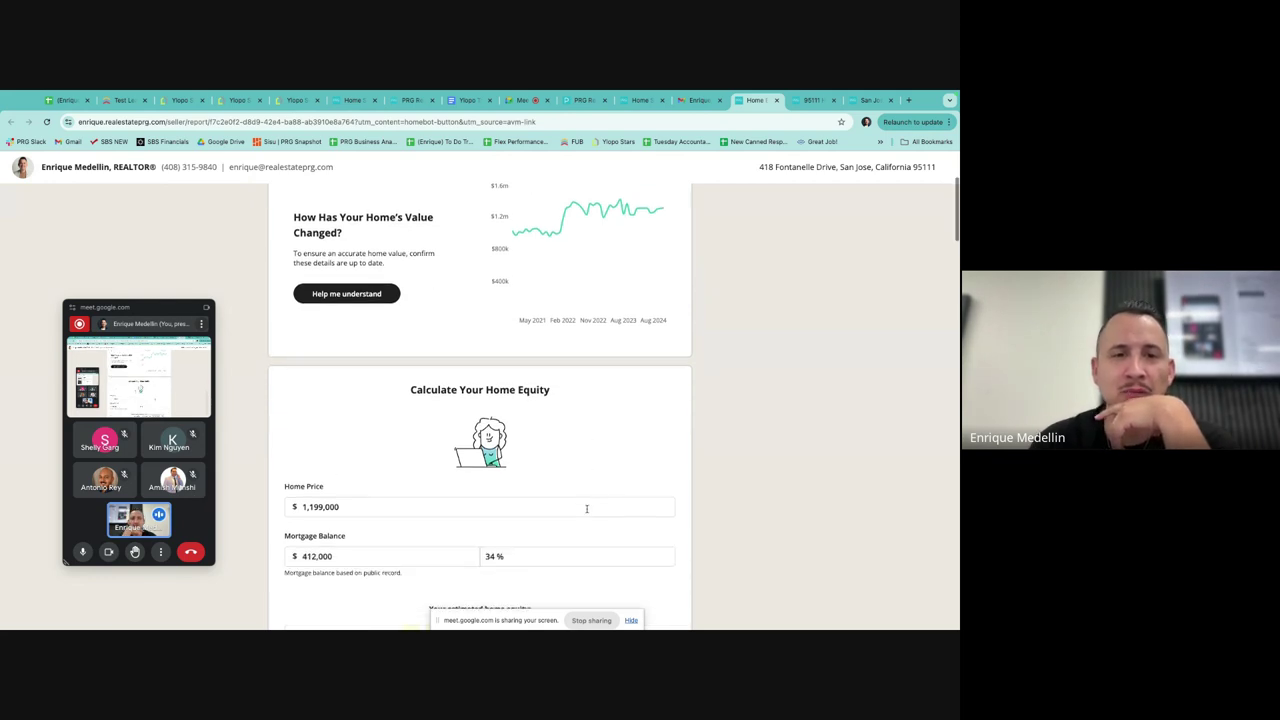
{"action": "scroll", "coordinate": [430, 402], "scroll_direction": "down", "scroll_amount": 4}
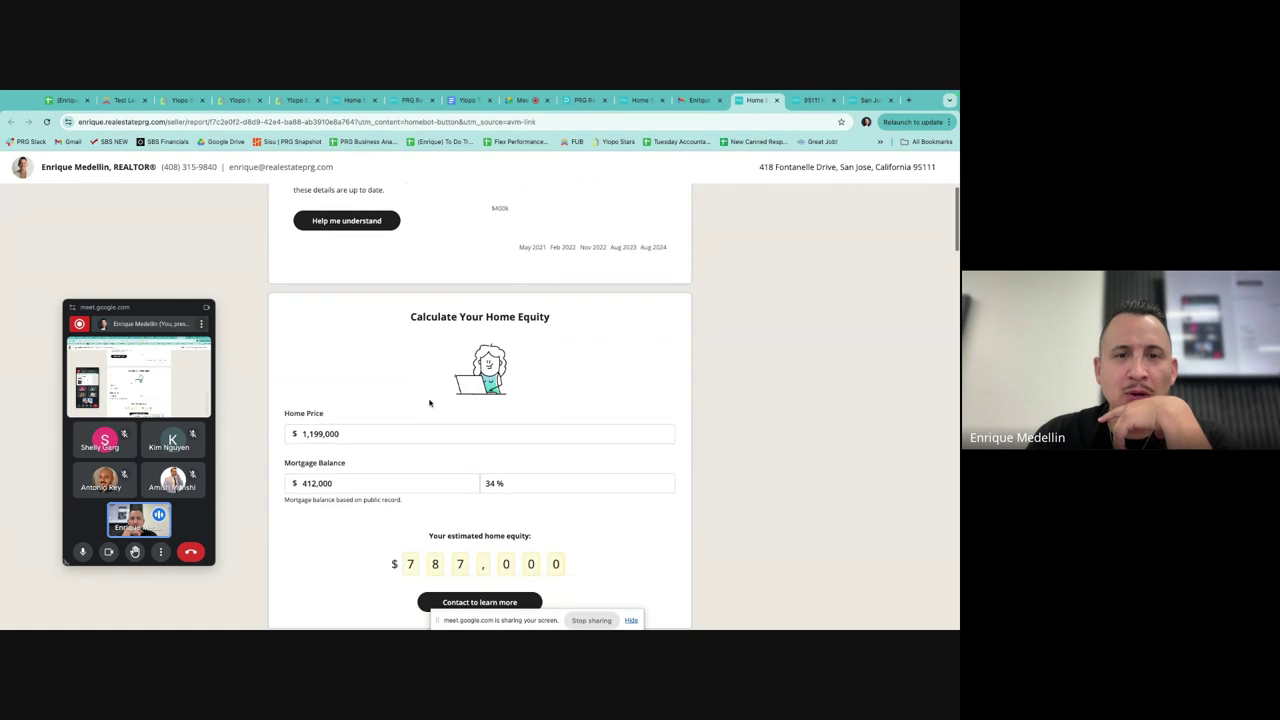
{"action": "scroll", "coordinate": [478, 384], "scroll_direction": "down", "scroll_amount": 2}
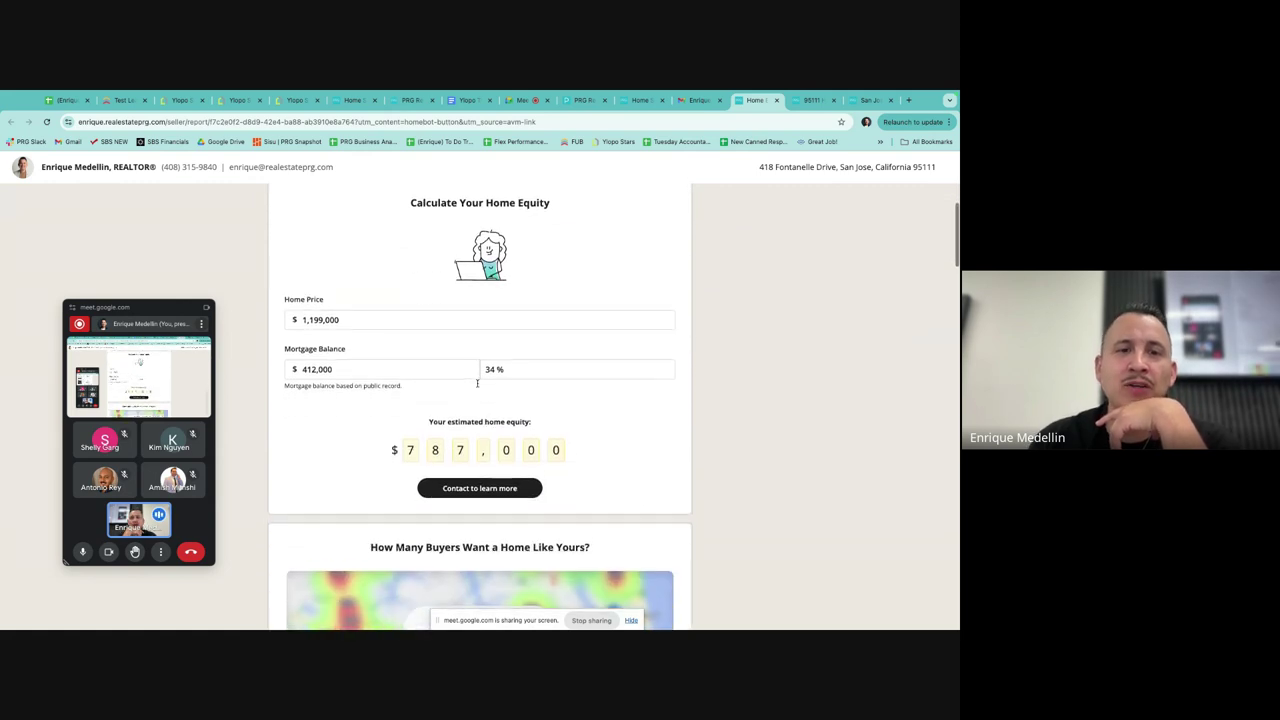
{"action": "double_click", "coordinate": [364, 260]}
{"action": "type", "text": "3"}
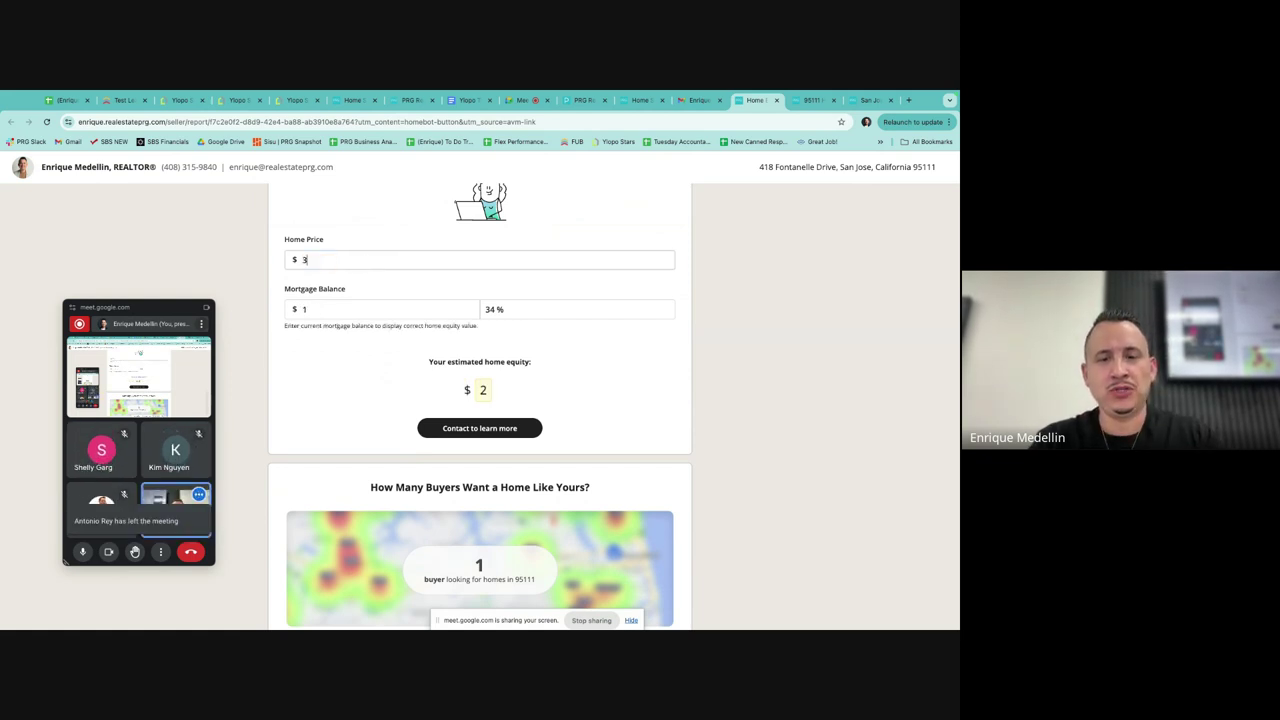
{"action": "key", "text": "BackSpace"}
{"action": "type", "text": "2,000,000"}
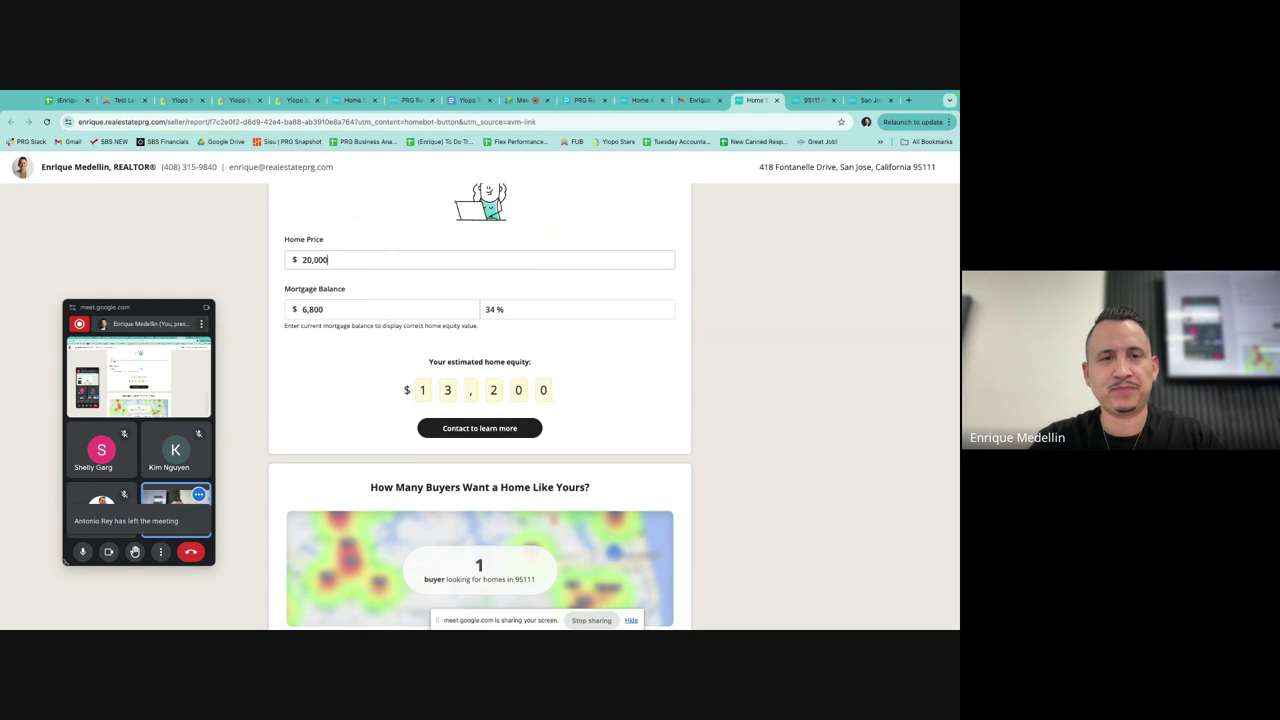
{"action": "double_click", "coordinate": [316, 316]}
{"action": "type", "text": "700,000"}
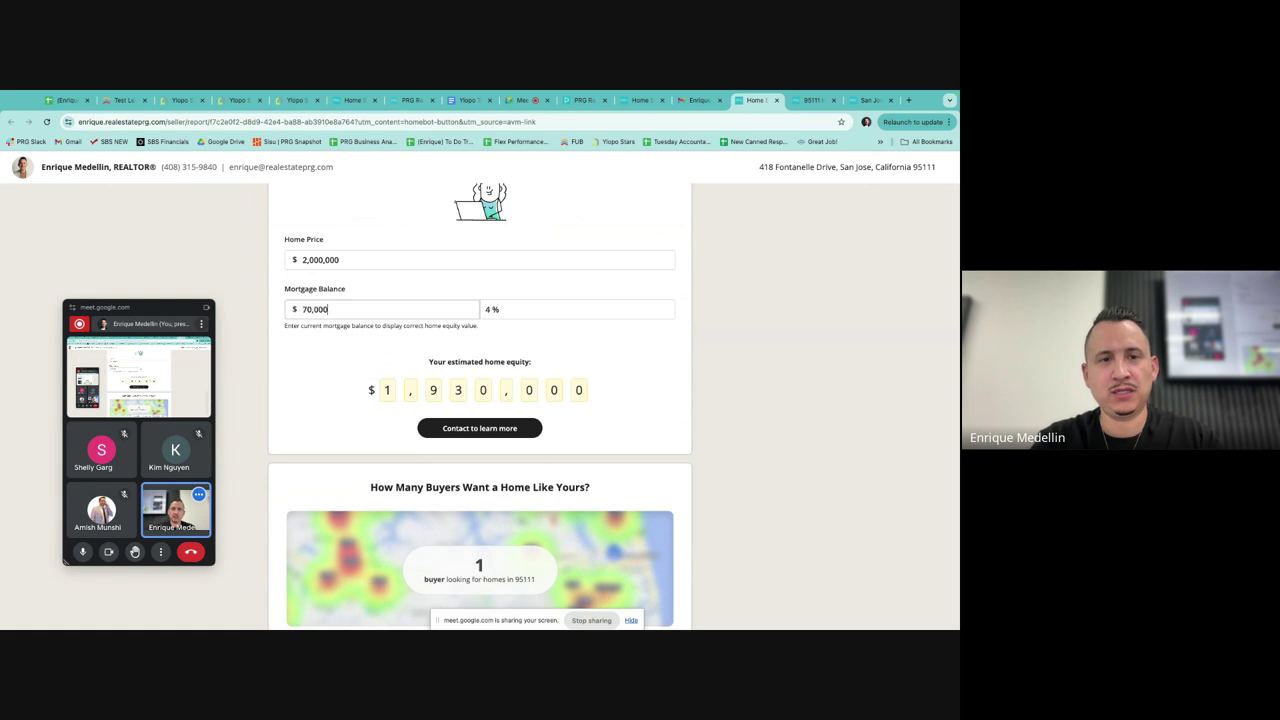
{"action": "left_click", "coordinate": [657, 366]}
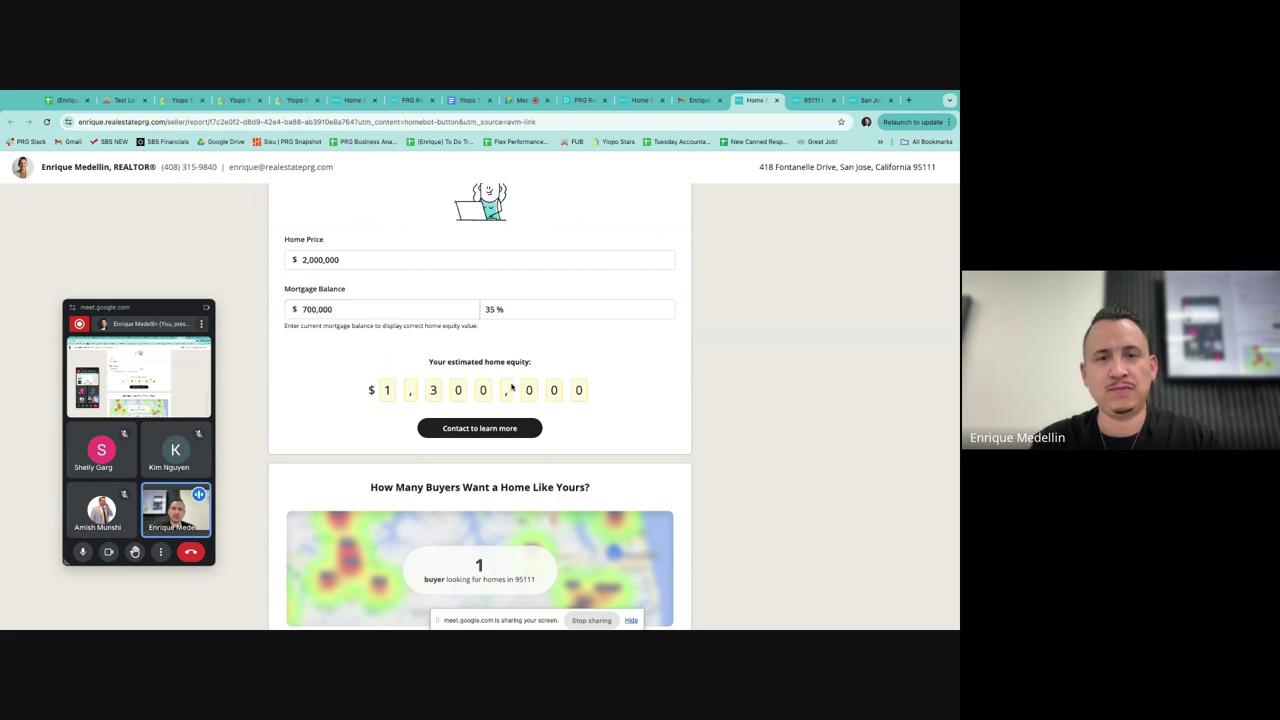
Step: Preview the contact request about the estimated home equity and close it
{"action": "scroll", "coordinate": [614, 466], "scroll_direction": "down", "scroll_amount": 1}
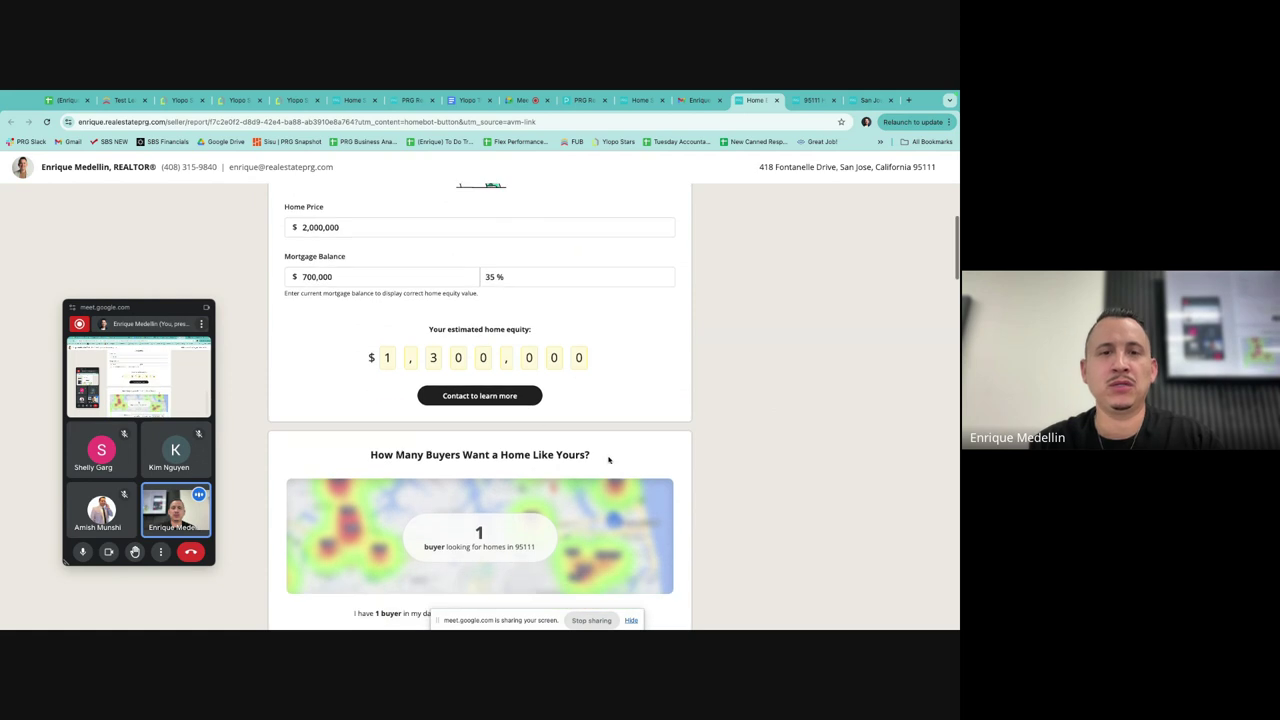
{"action": "left_click", "coordinate": [495, 402]}
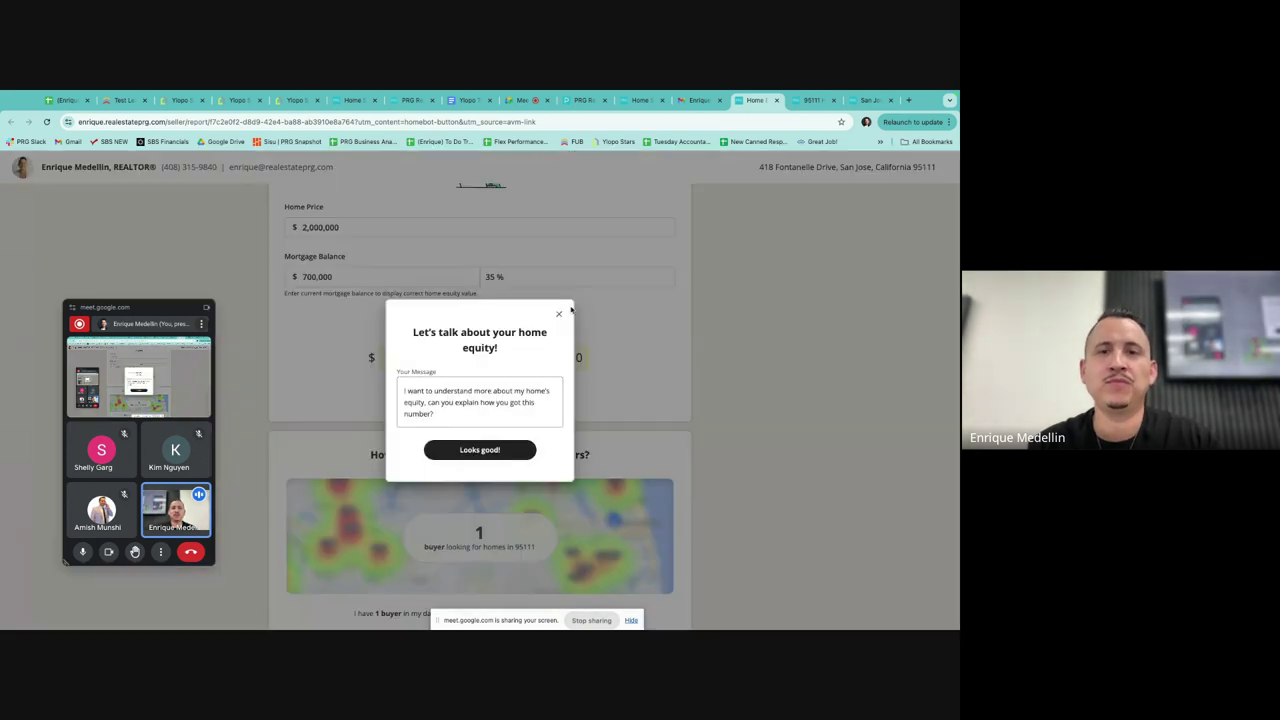
{"action": "left_click", "coordinate": [560, 315]}
Step: Examine the seller report's buyer demand map, matching buyer card and home details
{"action": "scroll", "coordinate": [565, 320], "scroll_direction": "down", "scroll_amount": 2}
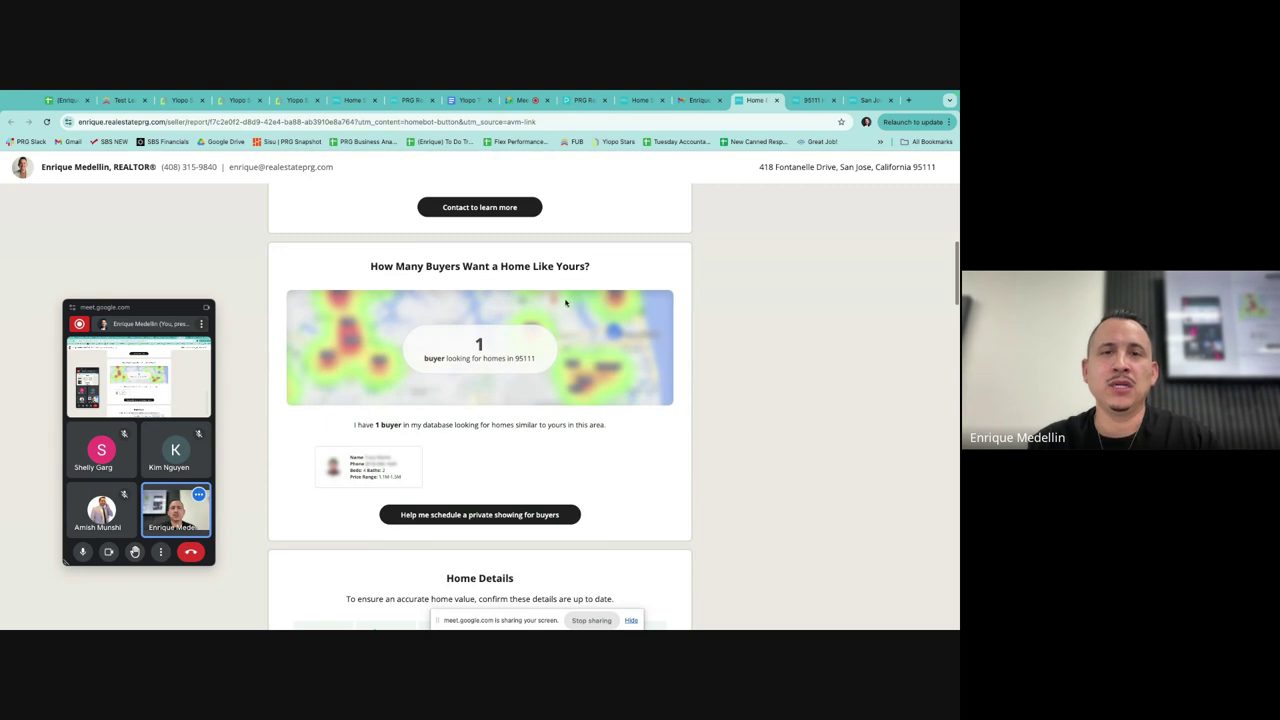
{"action": "scroll", "coordinate": [567, 548], "scroll_direction": "down", "scroll_amount": 4}
{"action": "scroll", "coordinate": [567, 548], "scroll_direction": "up", "scroll_amount": 3}
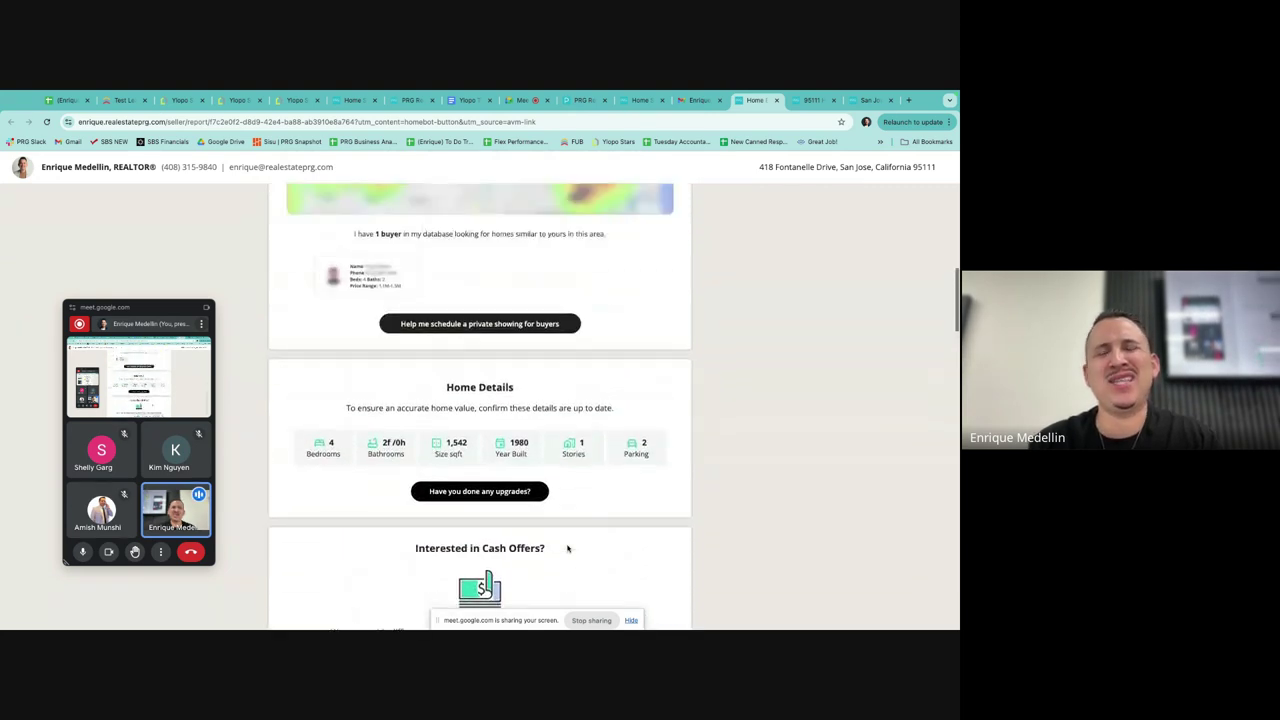
{"action": "scroll", "coordinate": [567, 548], "scroll_direction": "up", "scroll_amount": 1}
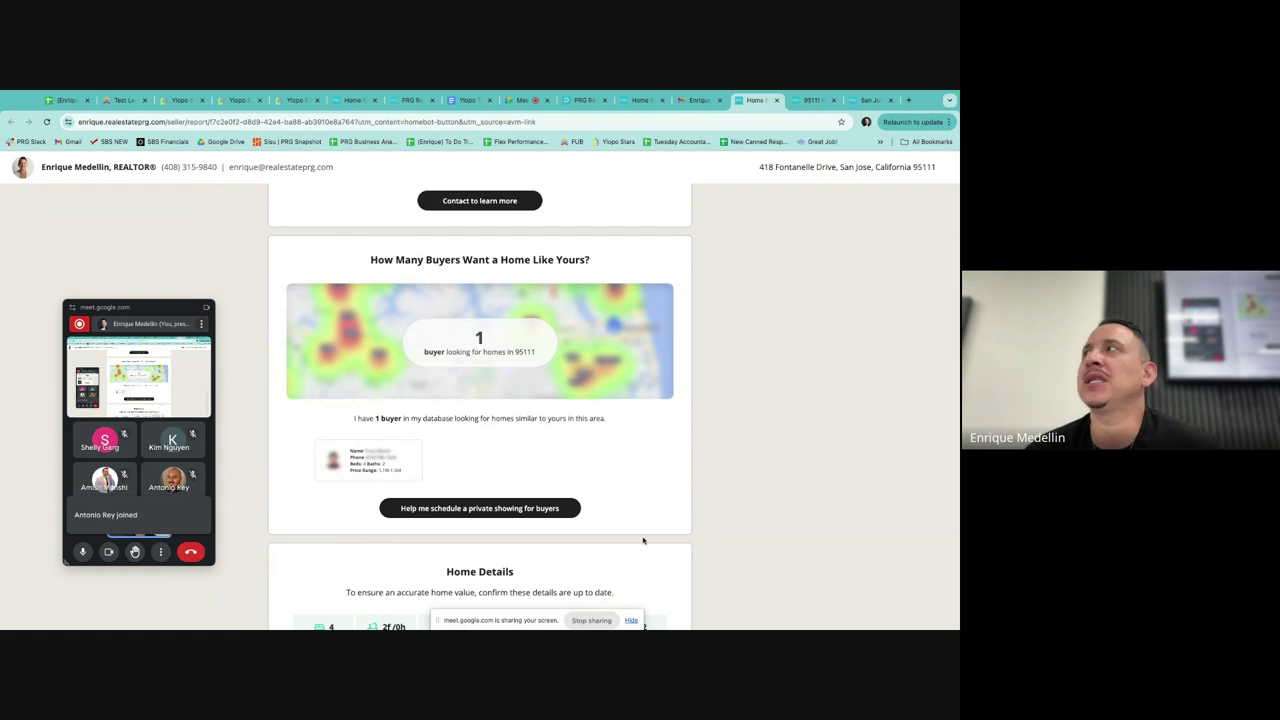
{"action": "scroll", "coordinate": [639, 531], "scroll_direction": "down", "scroll_amount": 2}
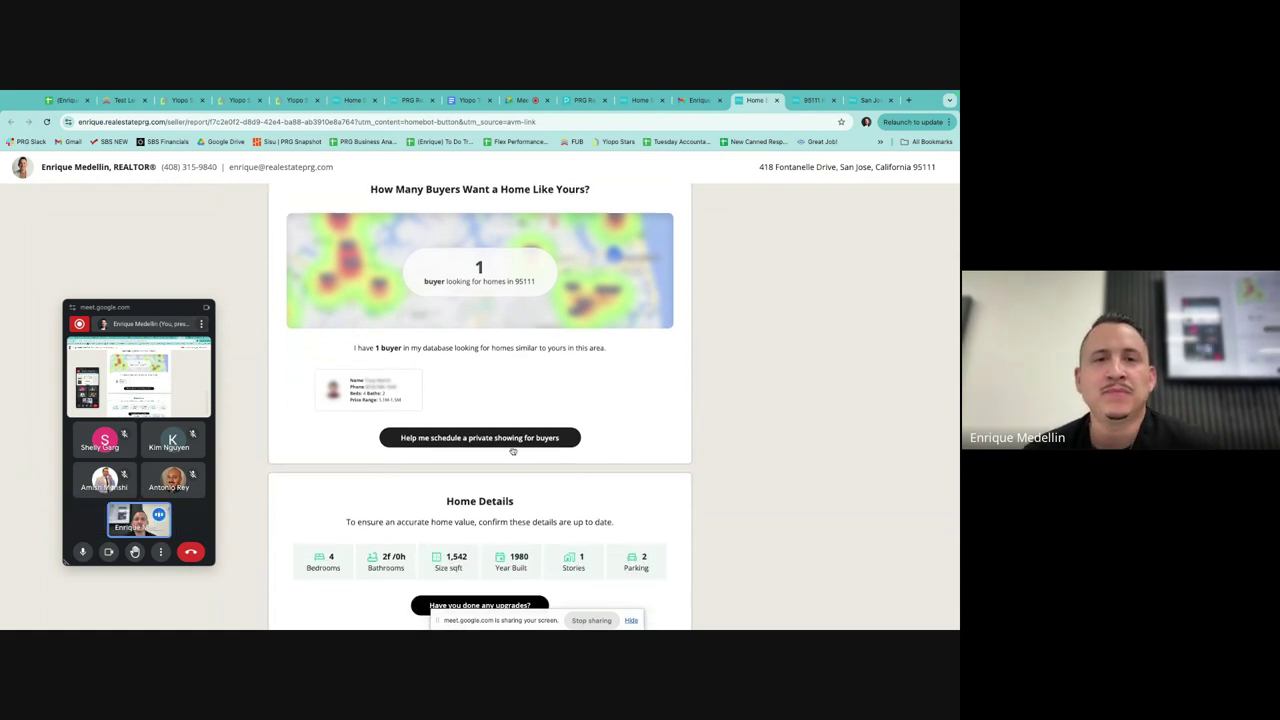
{"action": "scroll", "coordinate": [512, 451], "scroll_direction": "up", "scroll_amount": 1}
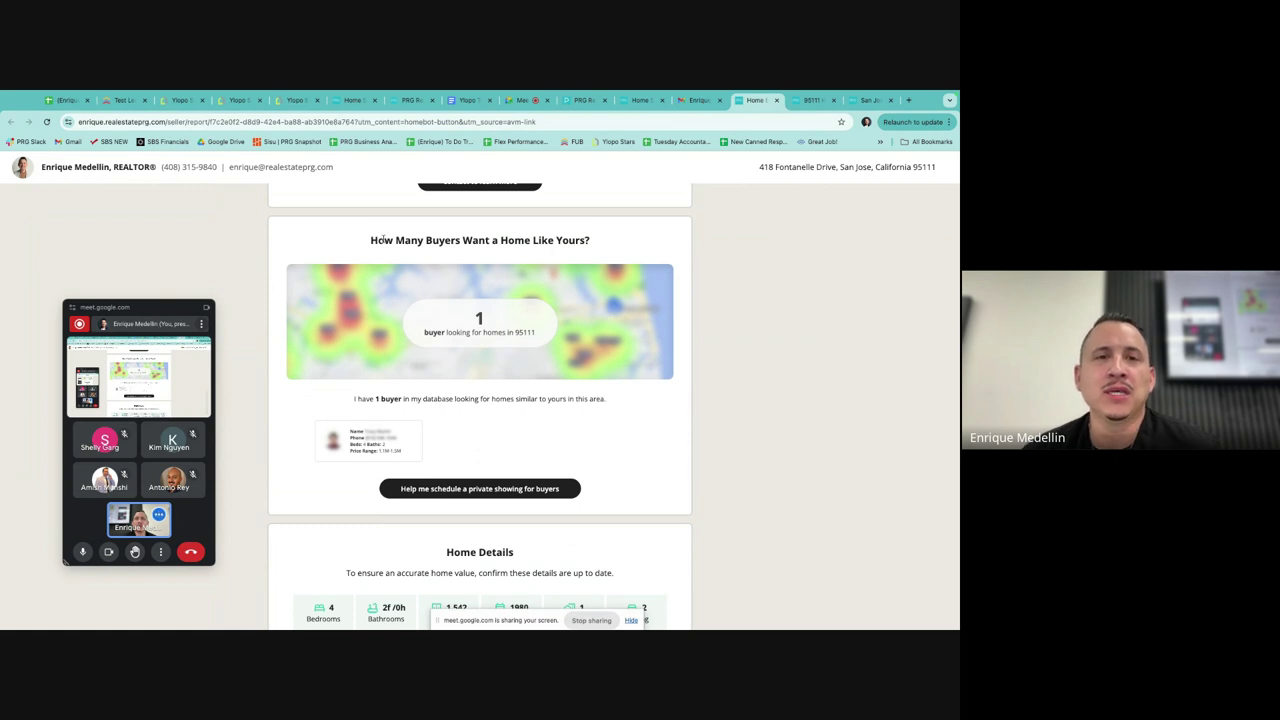
Step: Highlight the "How Many Buyers Want a Home Like Yours?" heading, then preview and close the private showing request
{"action": "left_click_drag", "start_coordinate": [371, 240], "coordinate": [635, 241]}
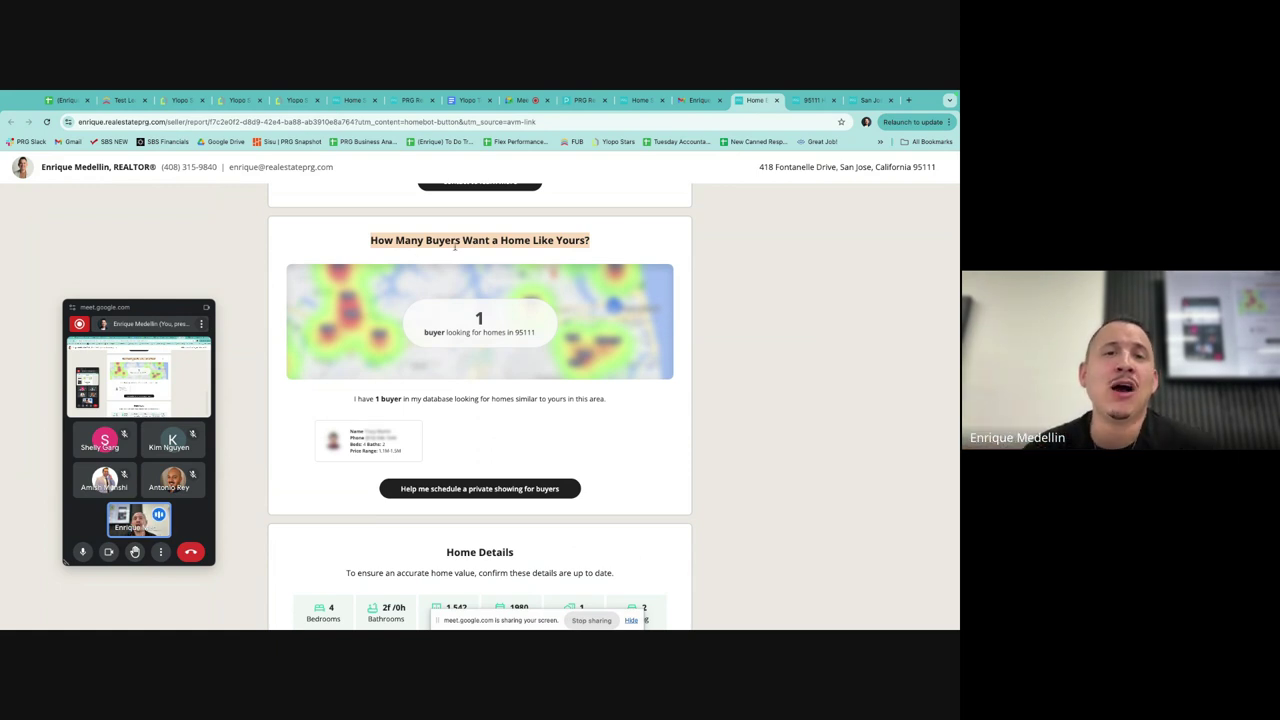
{"action": "left_click", "coordinate": [595, 245]}
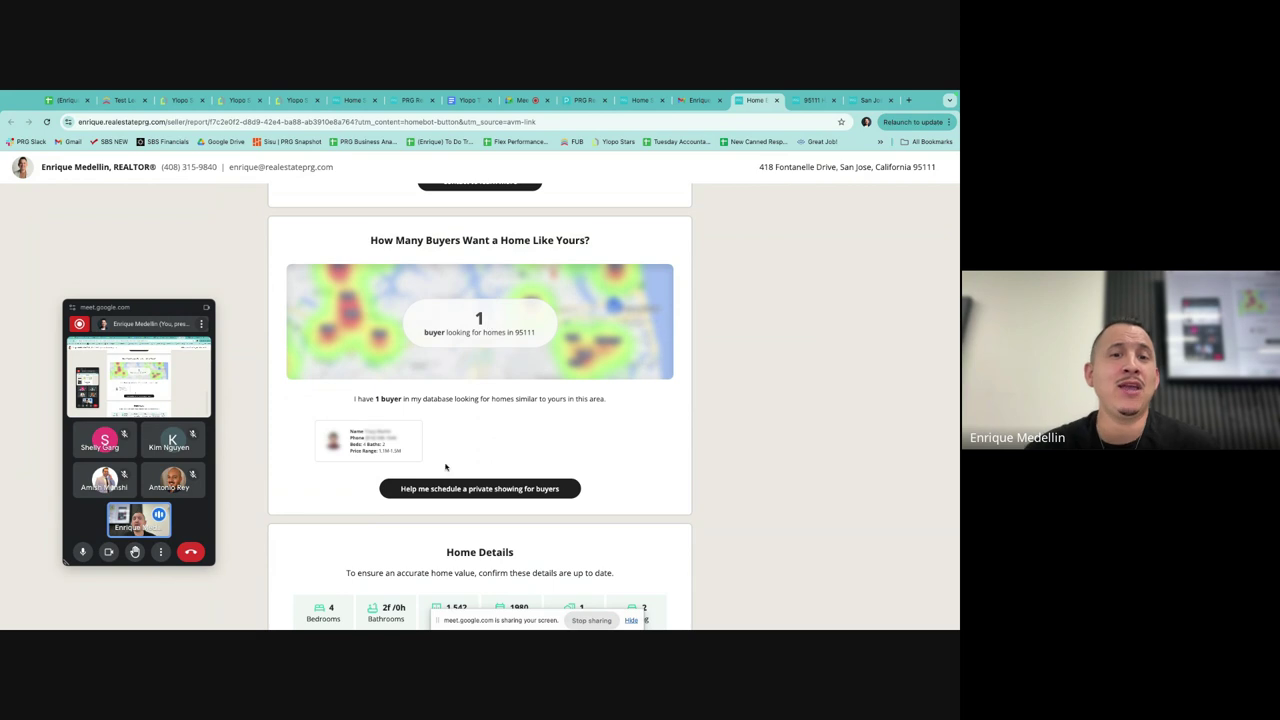
{"action": "left_click", "coordinate": [529, 494]}
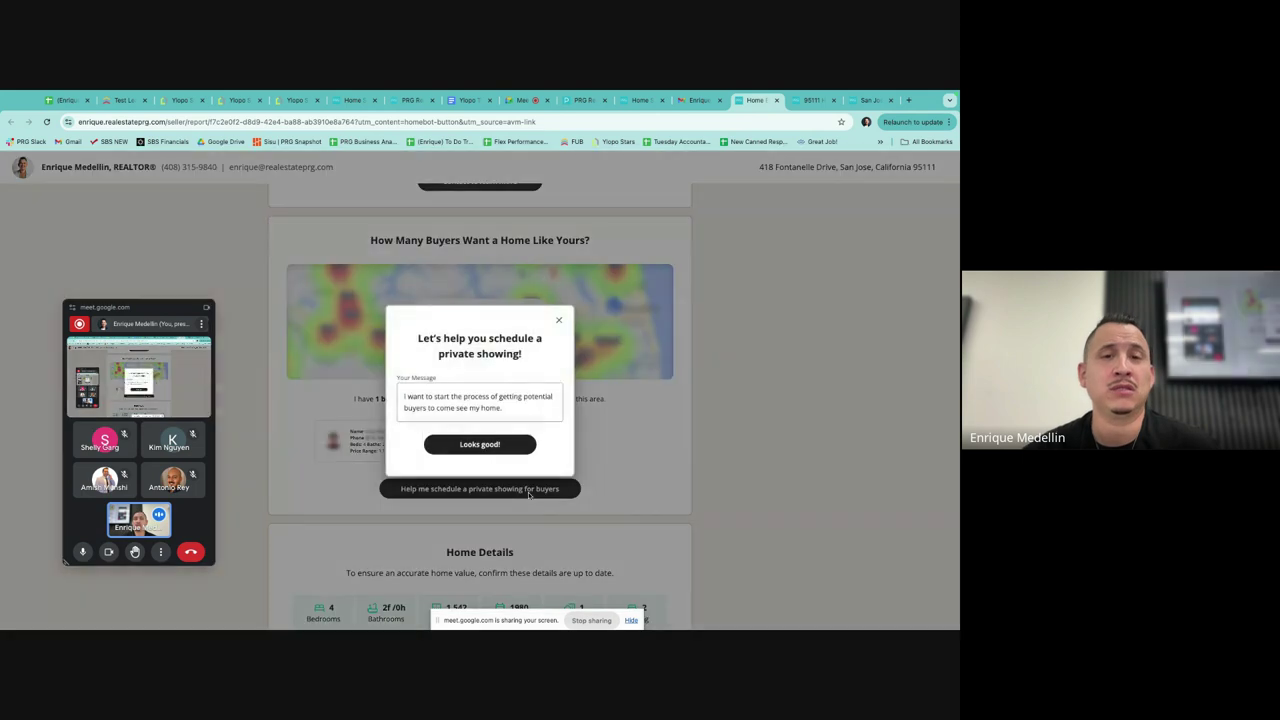
{"action": "left_click", "coordinate": [560, 320]}
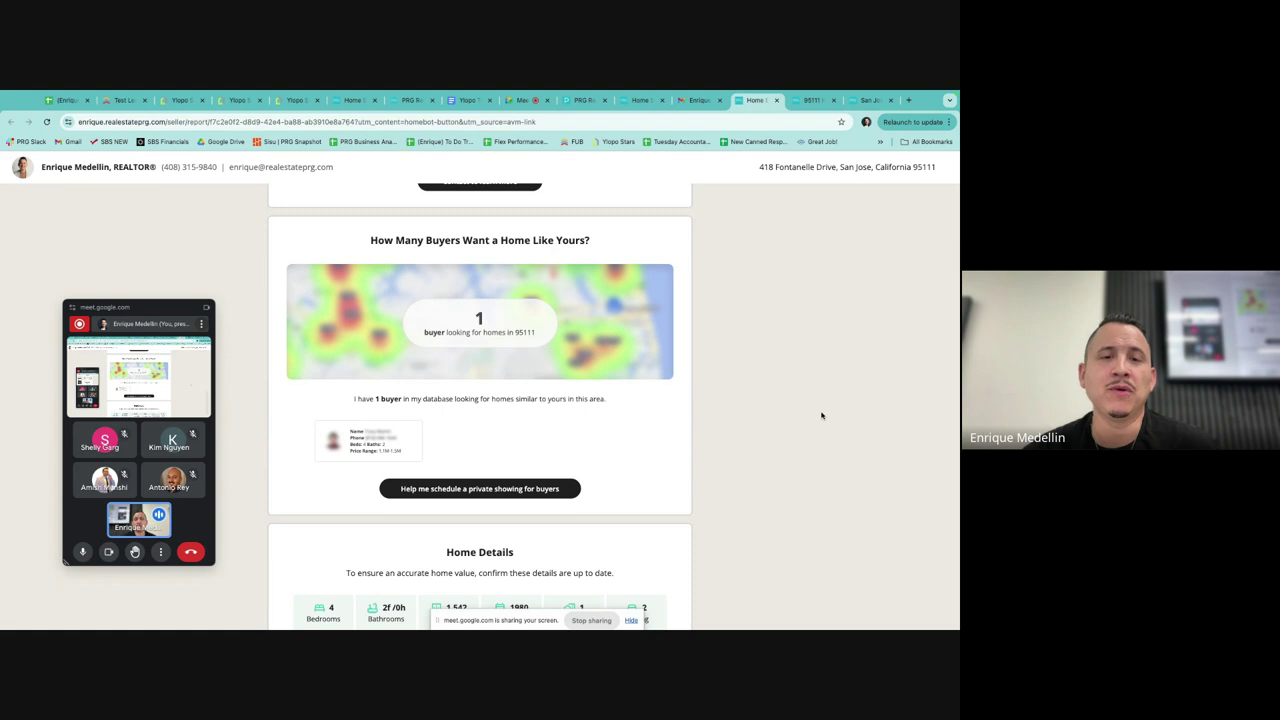
Step: Examine the home details and cash offer options in the seller report, comparing them with the buyer demand section
{"action": "scroll", "coordinate": [694, 408], "scroll_direction": "down", "scroll_amount": 2}
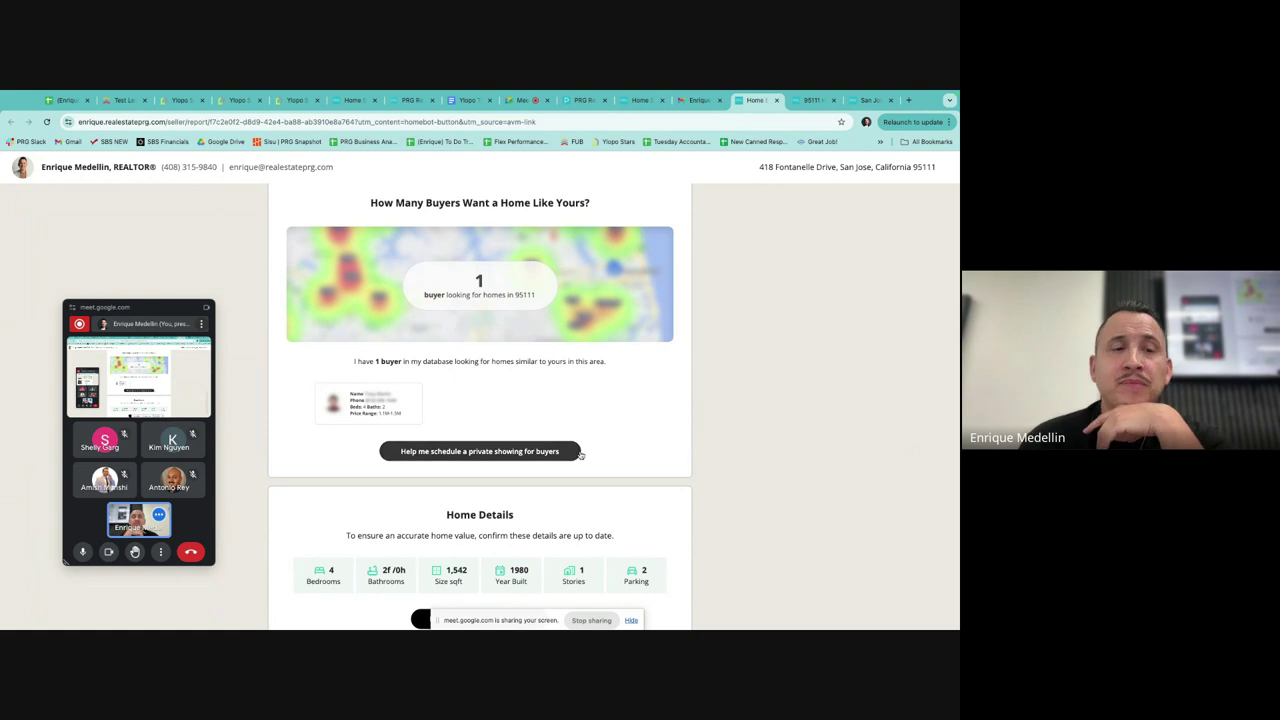
{"action": "scroll", "coordinate": [578, 470], "scroll_direction": "down", "scroll_amount": 2}
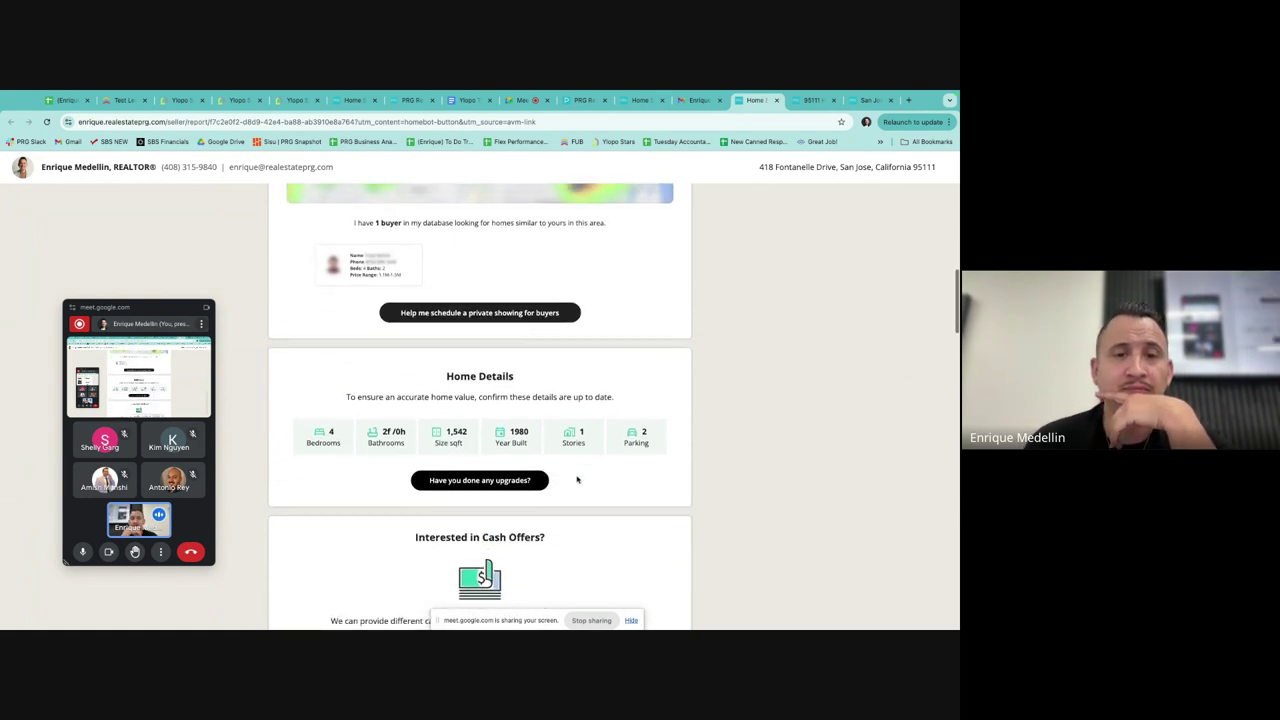
{"action": "scroll", "coordinate": [577, 480], "scroll_direction": "down", "scroll_amount": 1}
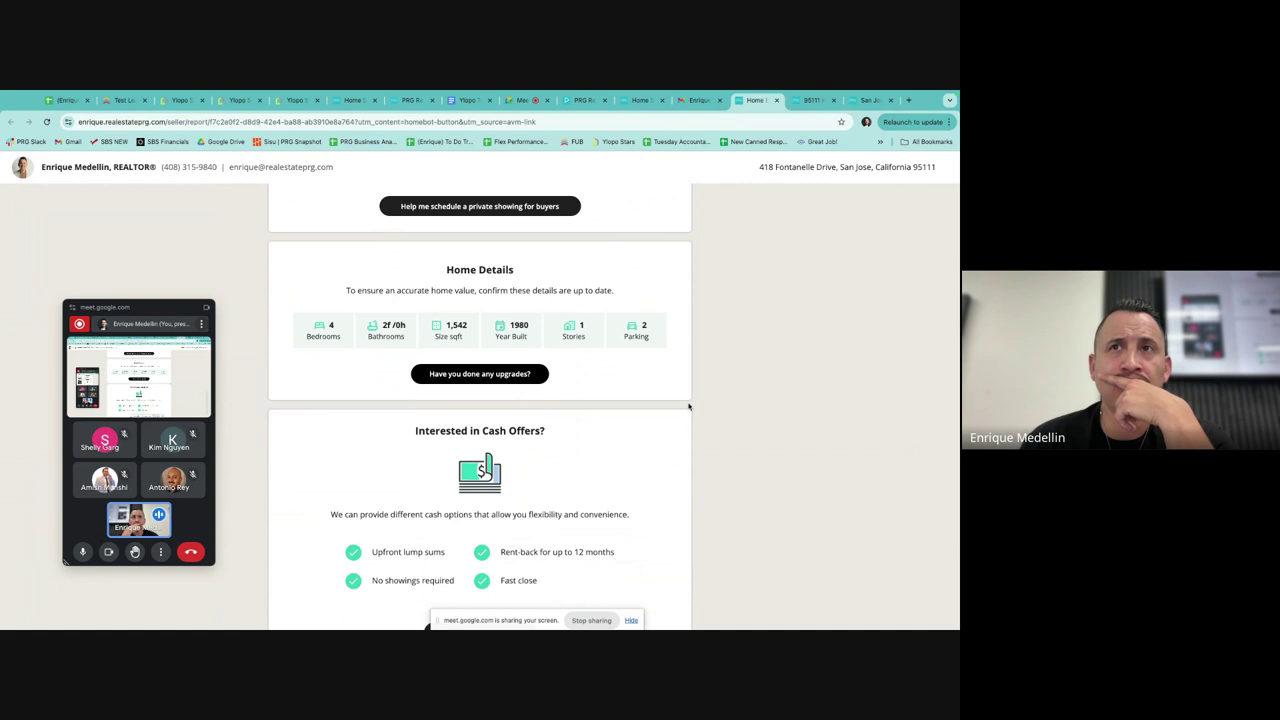
{"action": "scroll", "coordinate": [572, 387], "scroll_direction": "up", "scroll_amount": 5}
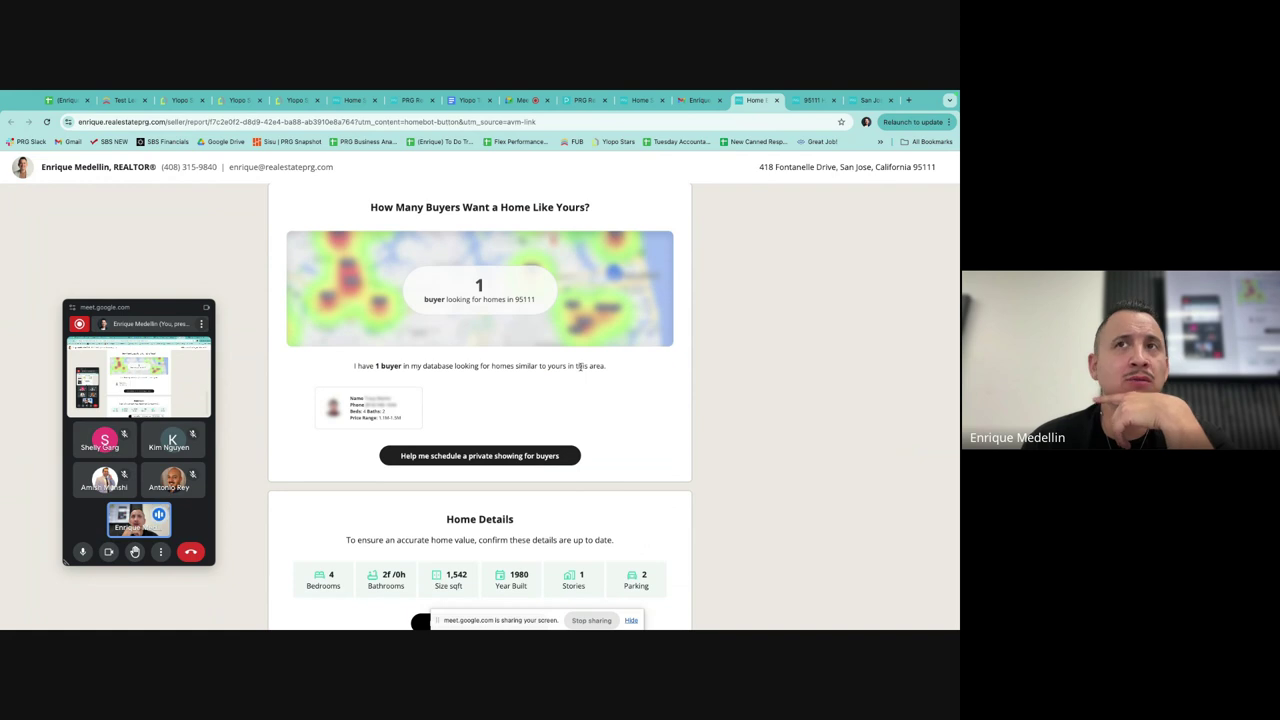
{"action": "scroll", "coordinate": [650, 460], "scroll_direction": "down", "scroll_amount": 3}
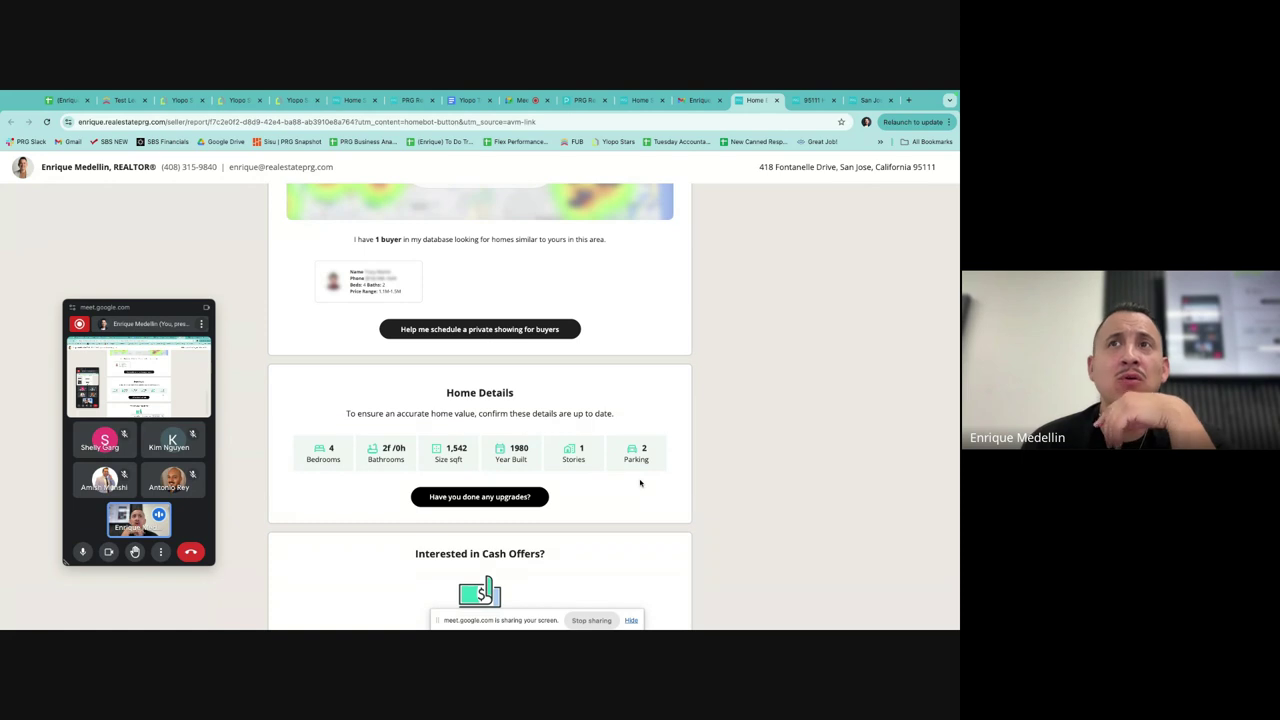
Step: Preview the home details confirmation form for reporting upgrades in the seller report and close it
{"action": "scroll", "coordinate": [640, 483], "scroll_direction": "down", "scroll_amount": 2}
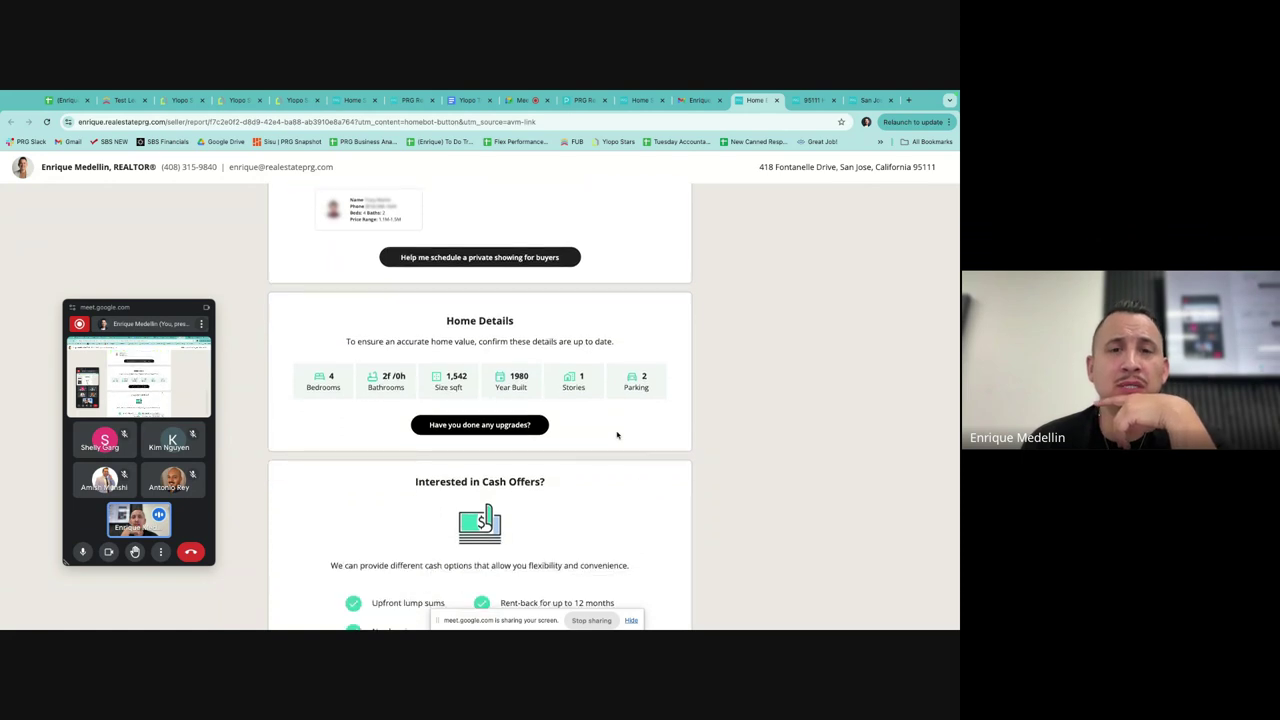
{"action": "scroll", "coordinate": [497, 337], "scroll_direction": "down", "scroll_amount": 2}
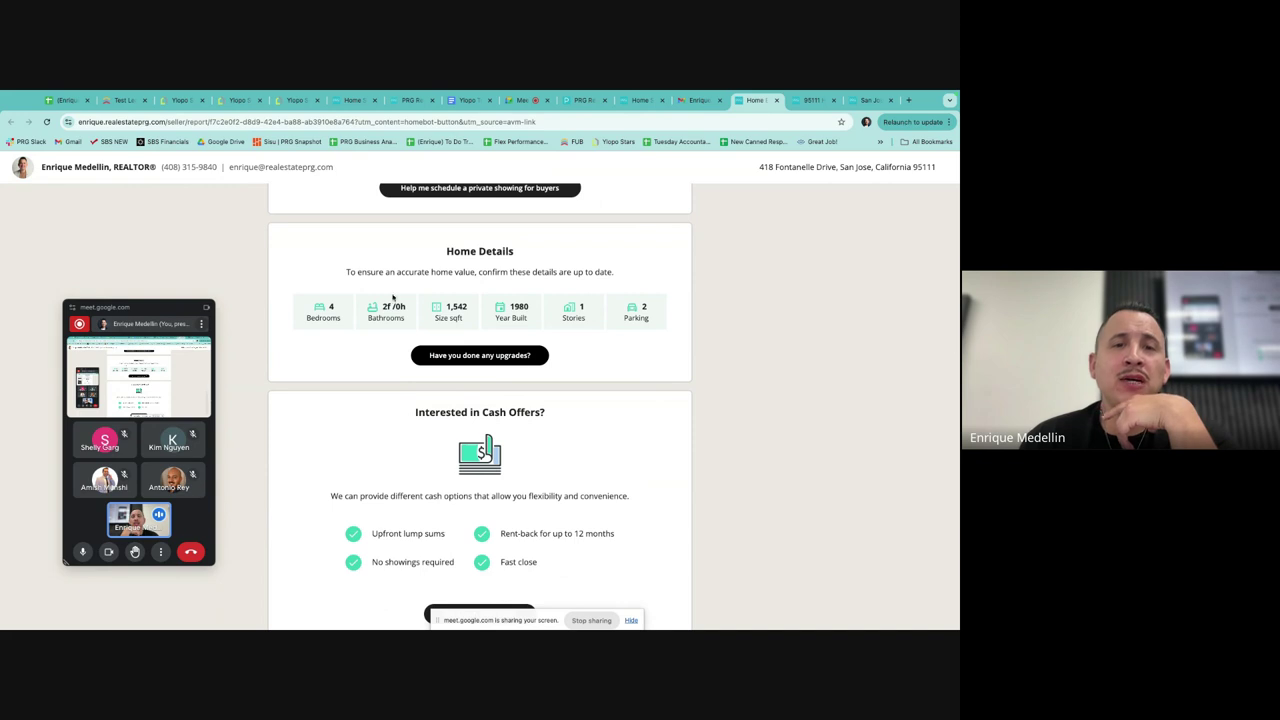
{"action": "left_click", "coordinate": [486, 357]}
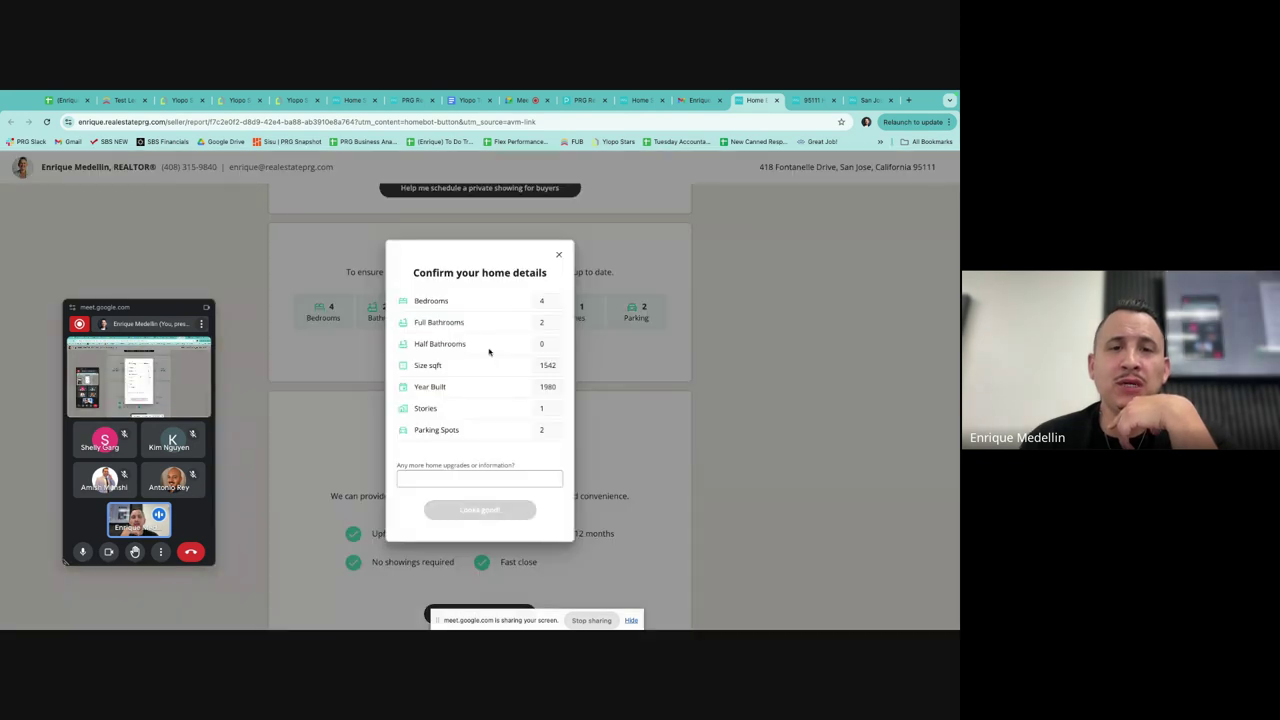
{"action": "left_click", "coordinate": [559, 255]}
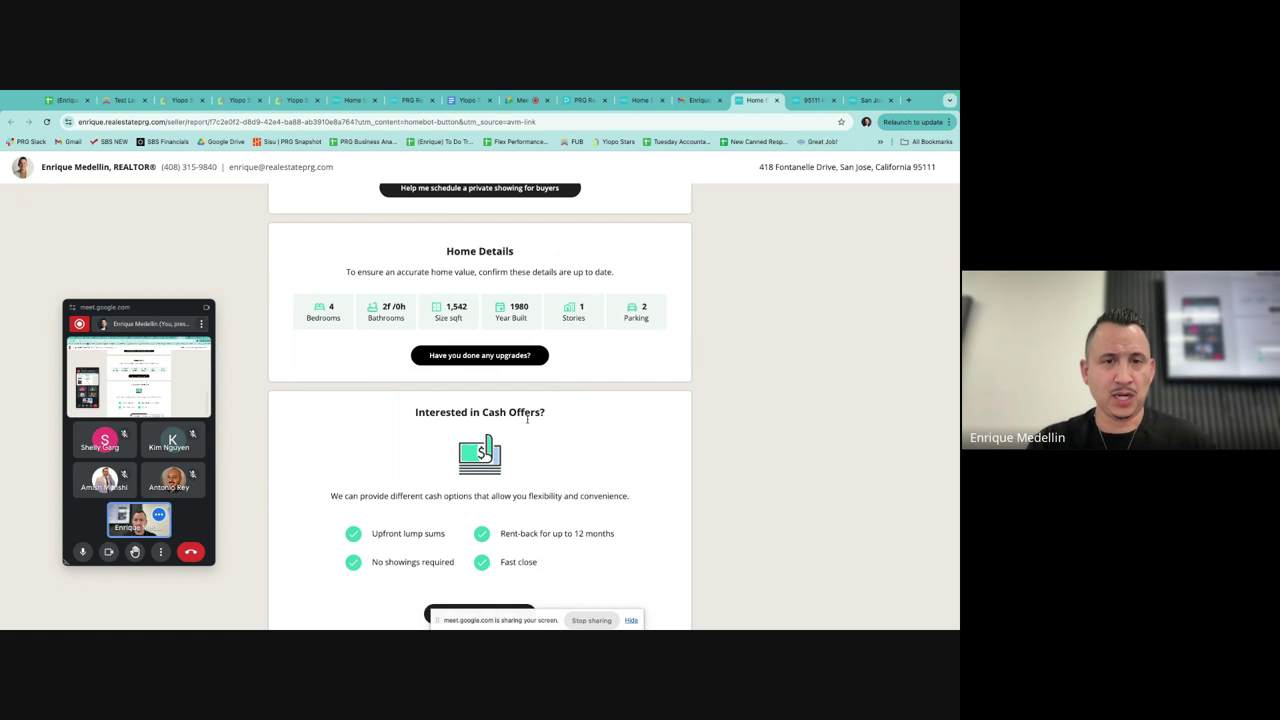
Step: Examine the cash offer options and the start of the 95111 market trends in the seller report
{"action": "scroll", "coordinate": [534, 442], "scroll_direction": "down", "scroll_amount": 1}
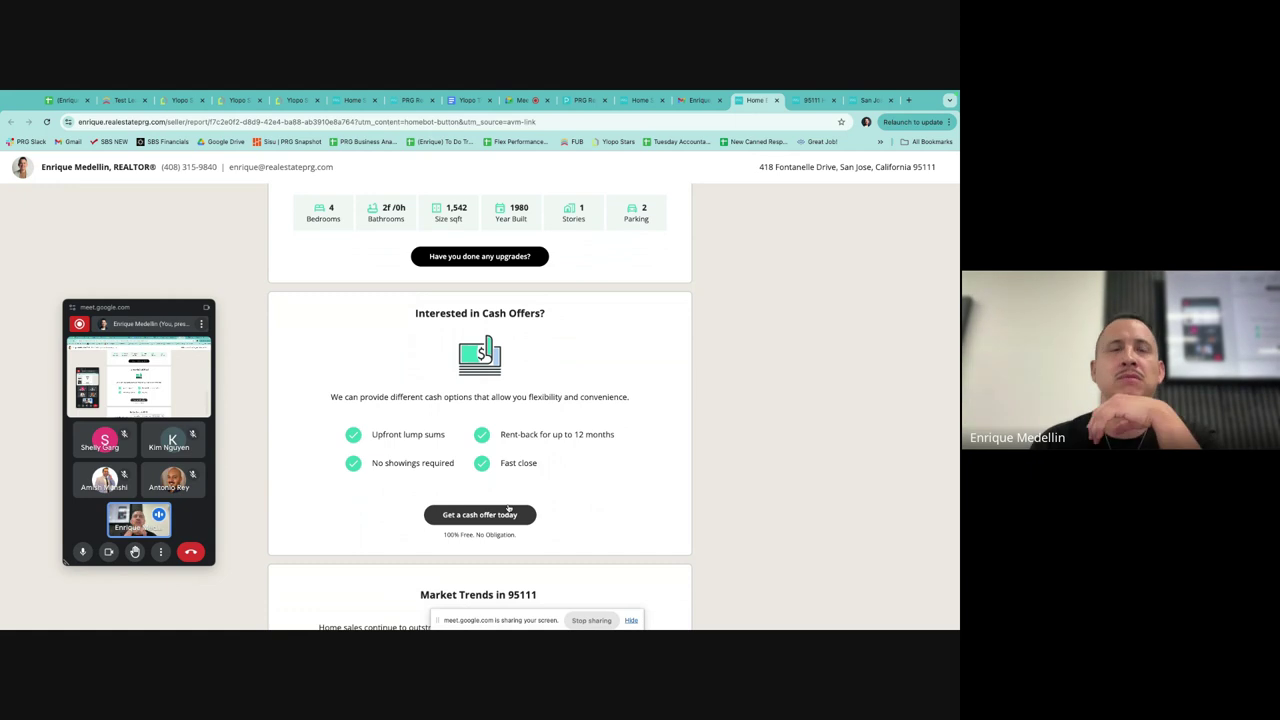
{"action": "scroll", "coordinate": [694, 445], "scroll_direction": "down", "scroll_amount": 1}
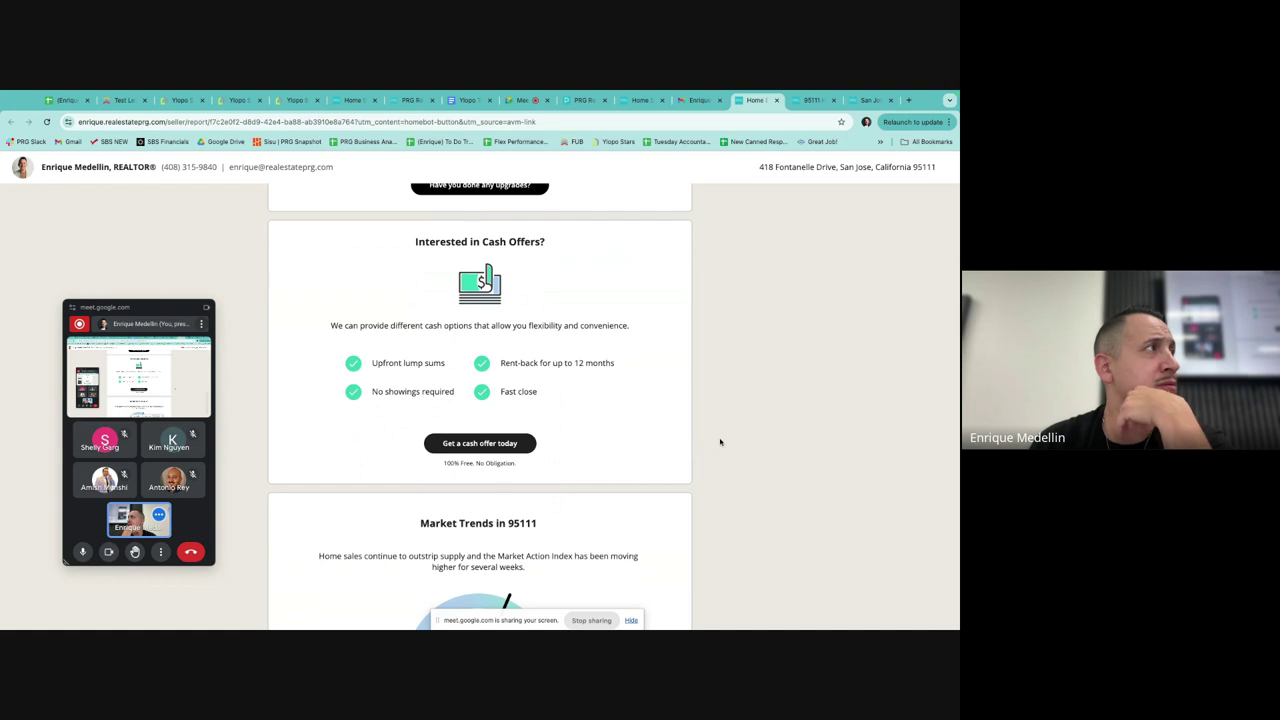
{"action": "scroll", "coordinate": [720, 442], "scroll_direction": "down", "scroll_amount": 2}
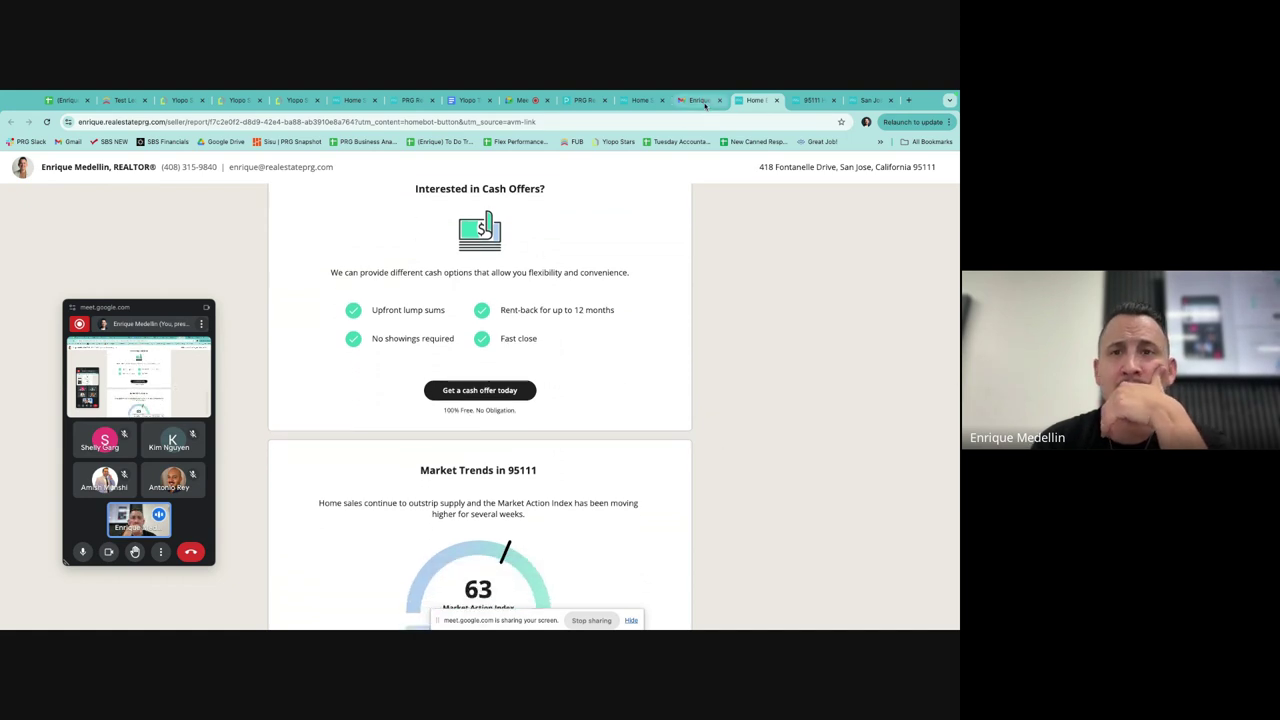
Step: Switch to the Test Lead profile in Follow Up Boss, clear the draft text message and reload the page
{"action": "left_click", "coordinate": [123, 101]}
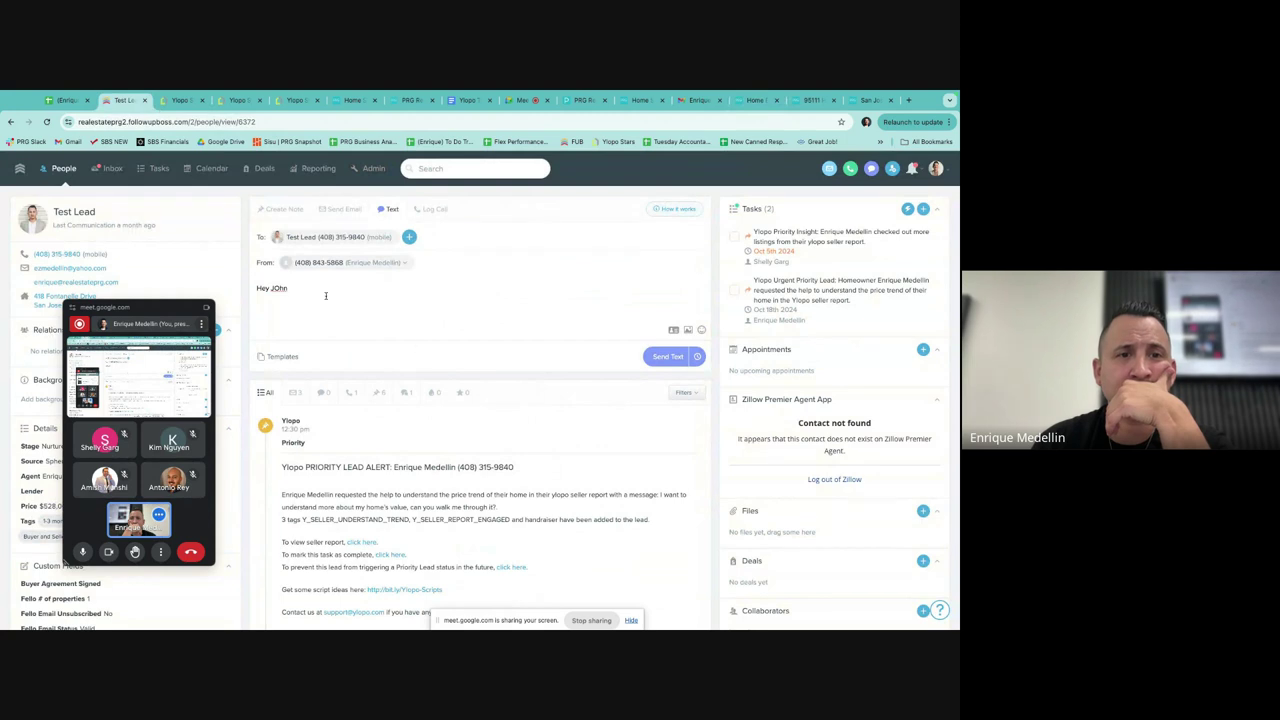
{"action": "key", "text": "ctrl+a"}
{"action": "key", "text": "BackSpace"}
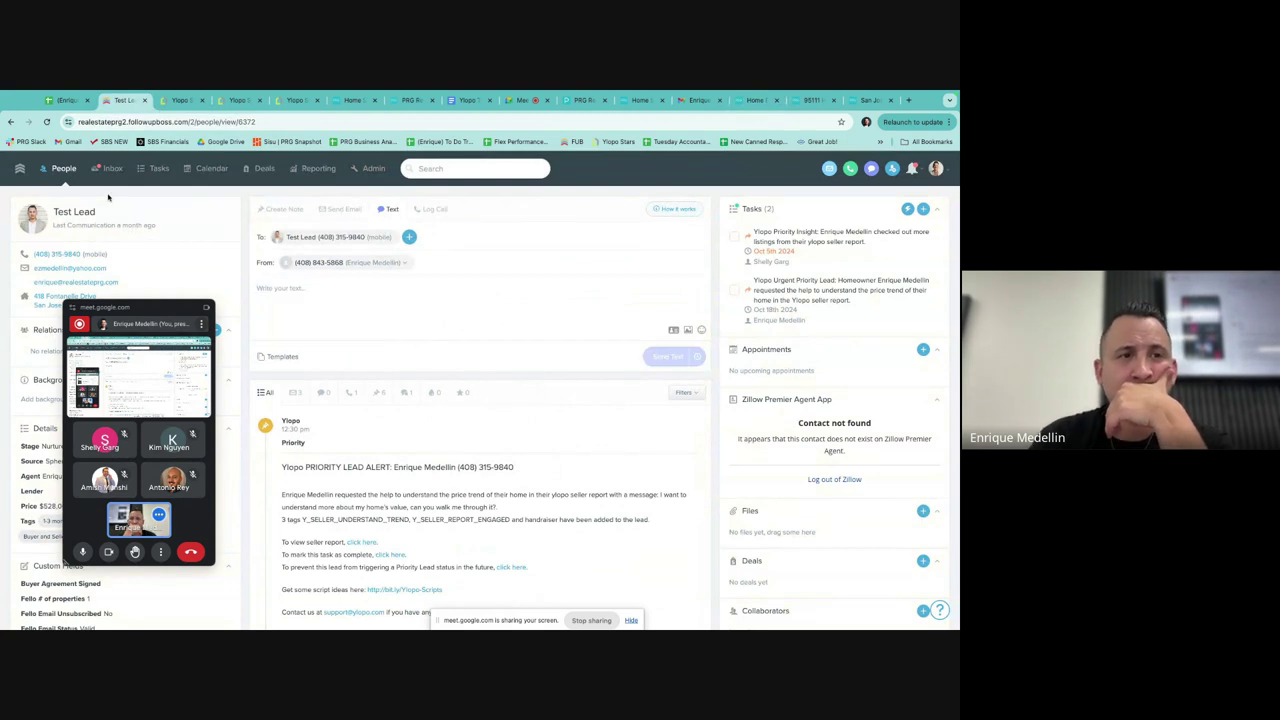
{"action": "left_click", "coordinate": [46, 122]}
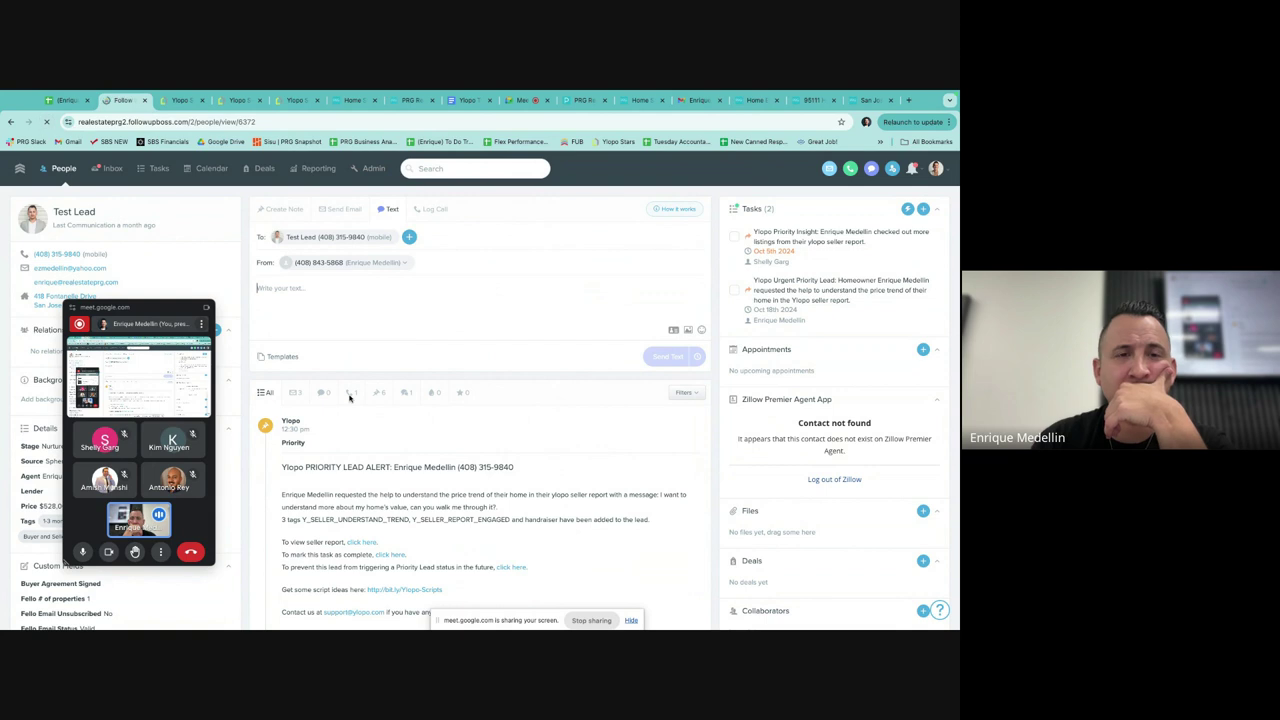
Step: Review the newest Ylopo priority lead alert in the timeline, highlighting the seller's request and the seller report link line
{"action": "scroll", "coordinate": [458, 517], "scroll_direction": "down", "scroll_amount": 3}
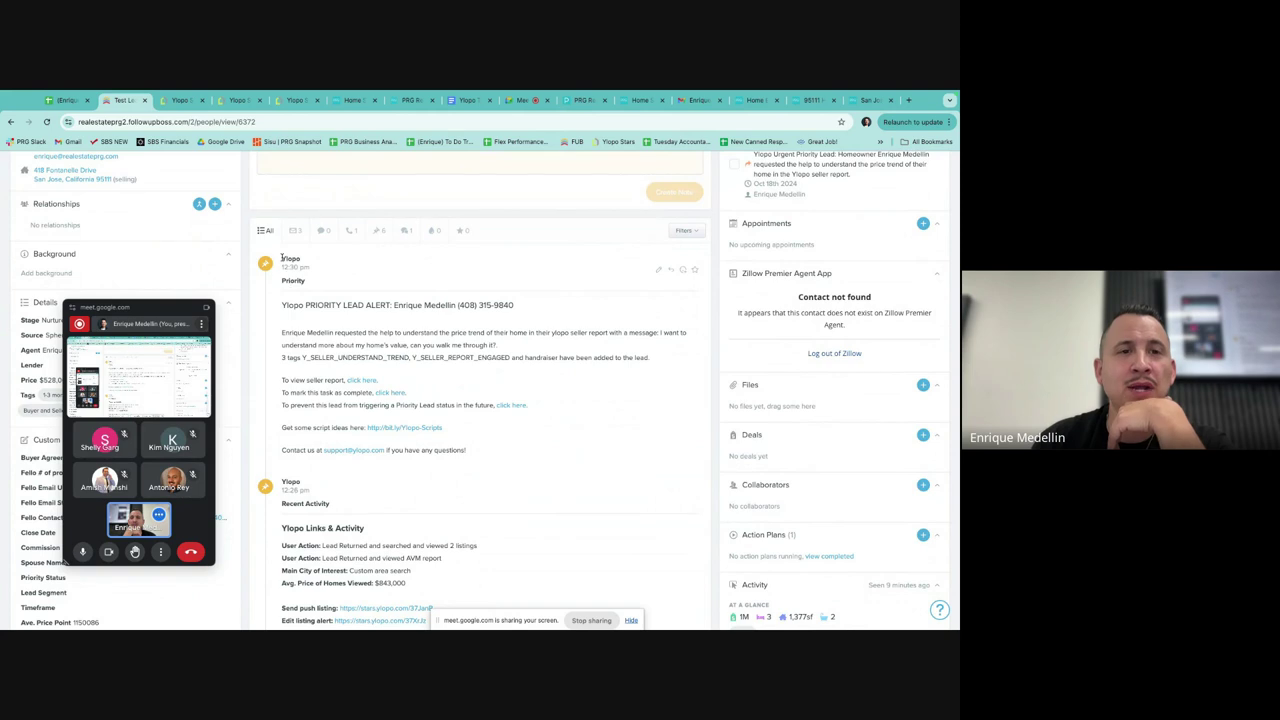
{"action": "left_click_drag", "start_coordinate": [284, 333], "coordinate": [639, 465]}
{"action": "left_click", "coordinate": [639, 467]}
{"action": "scroll", "coordinate": [639, 462], "scroll_direction": "down", "scroll_amount": 1}
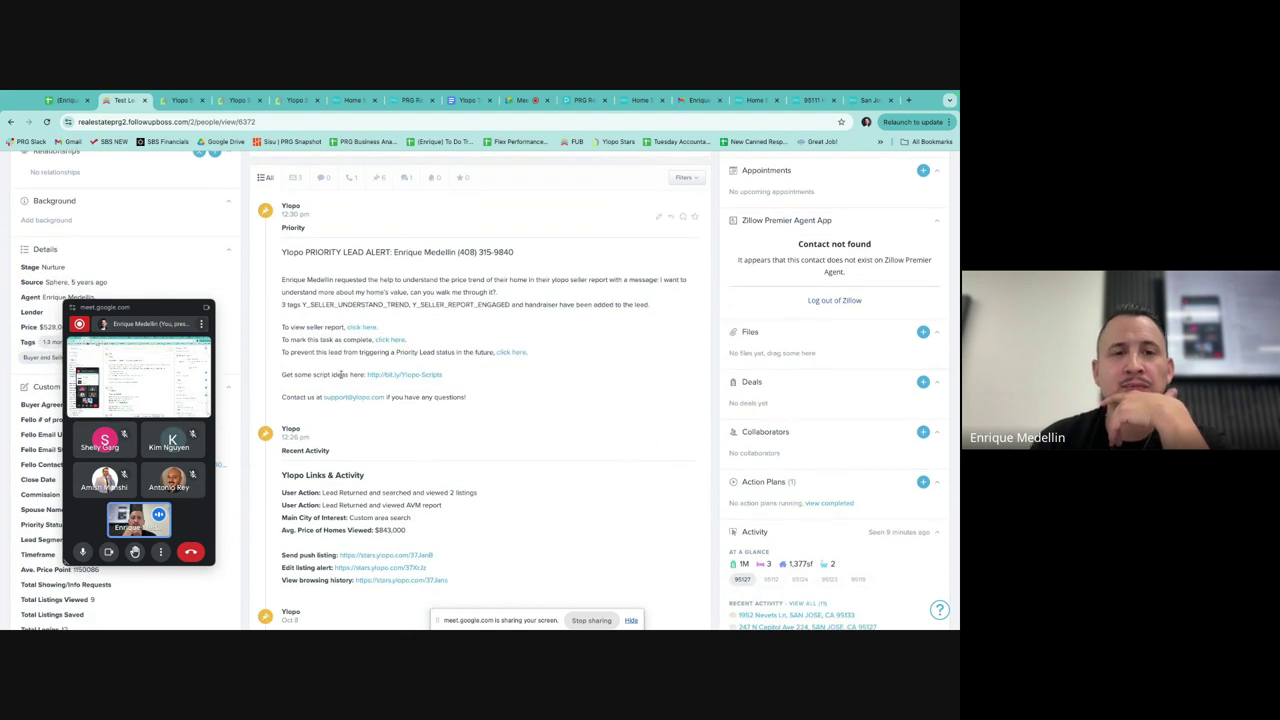
{"action": "left_click_drag", "start_coordinate": [281, 327], "coordinate": [348, 329]}
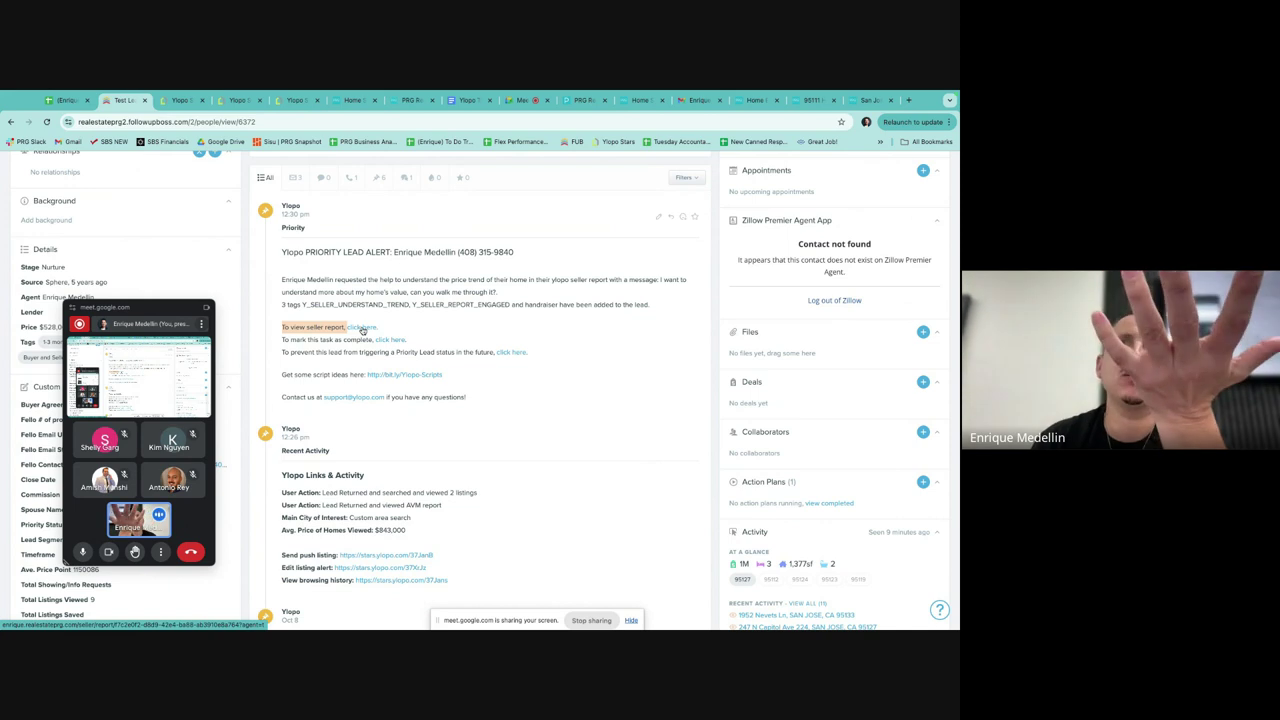
{"action": "left_click", "coordinate": [328, 348]}
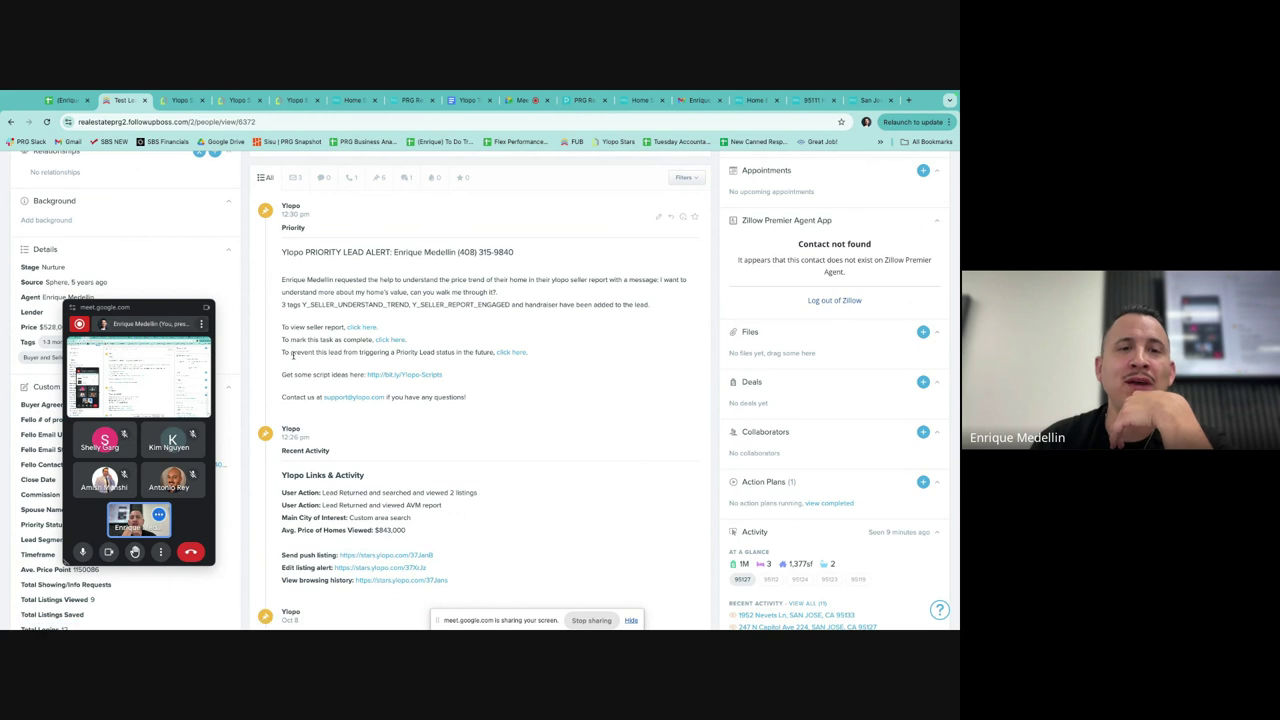
Step: Open the Ylopo script ideas PDF from the alert and zoom in on the scripts for buyers beginning their journey
{"action": "left_click", "coordinate": [410, 376]}
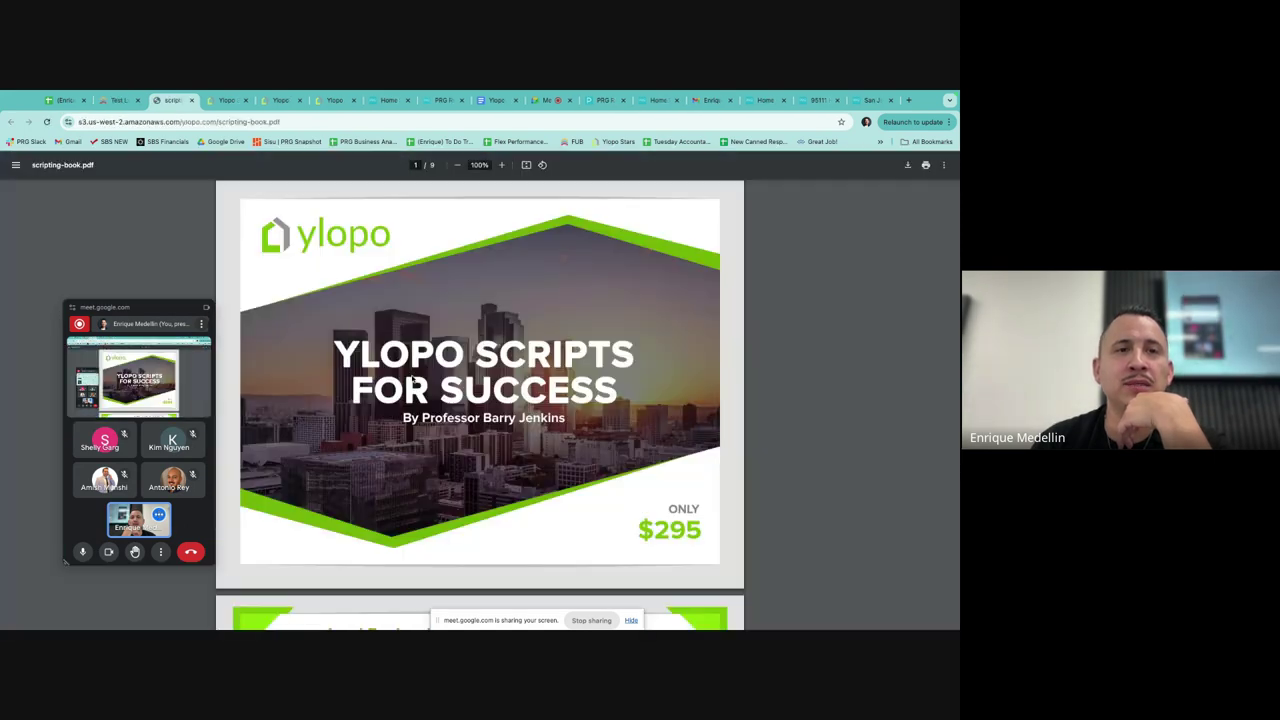
{"action": "scroll", "coordinate": [481, 396], "scroll_direction": "down", "scroll_amount": 5}
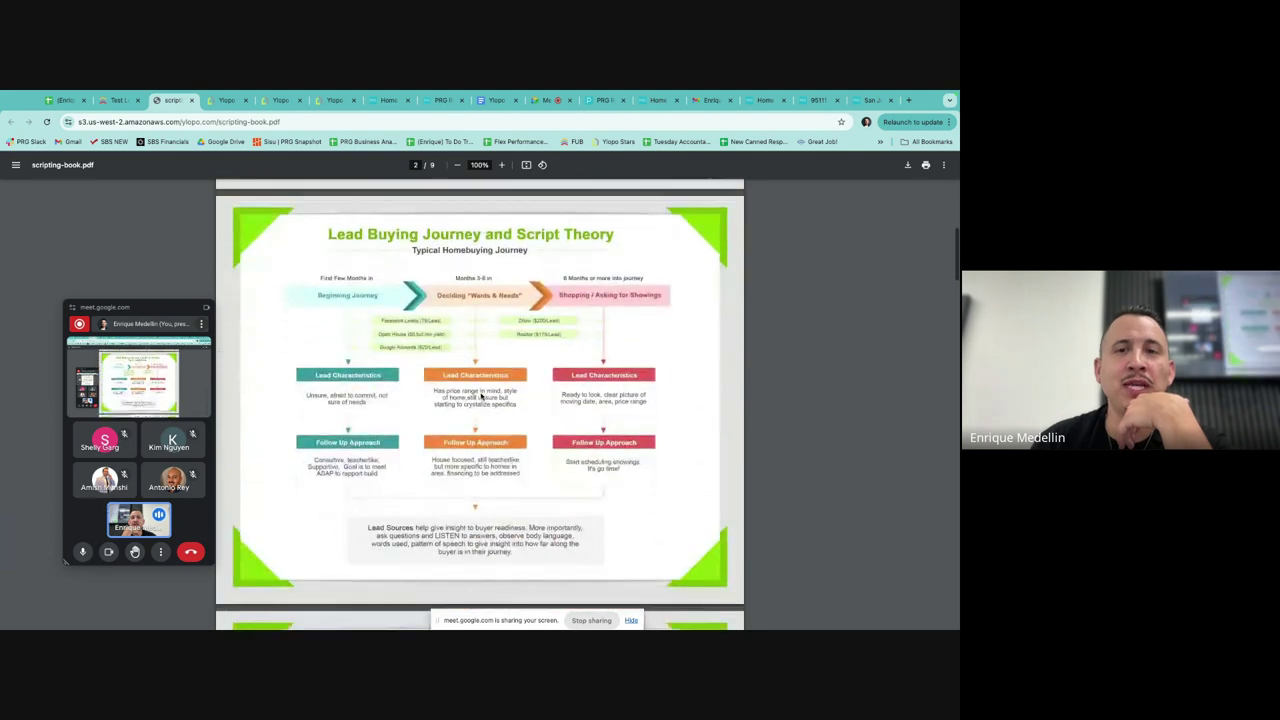
{"action": "scroll", "coordinate": [481, 396], "scroll_direction": "down", "scroll_amount": 5}
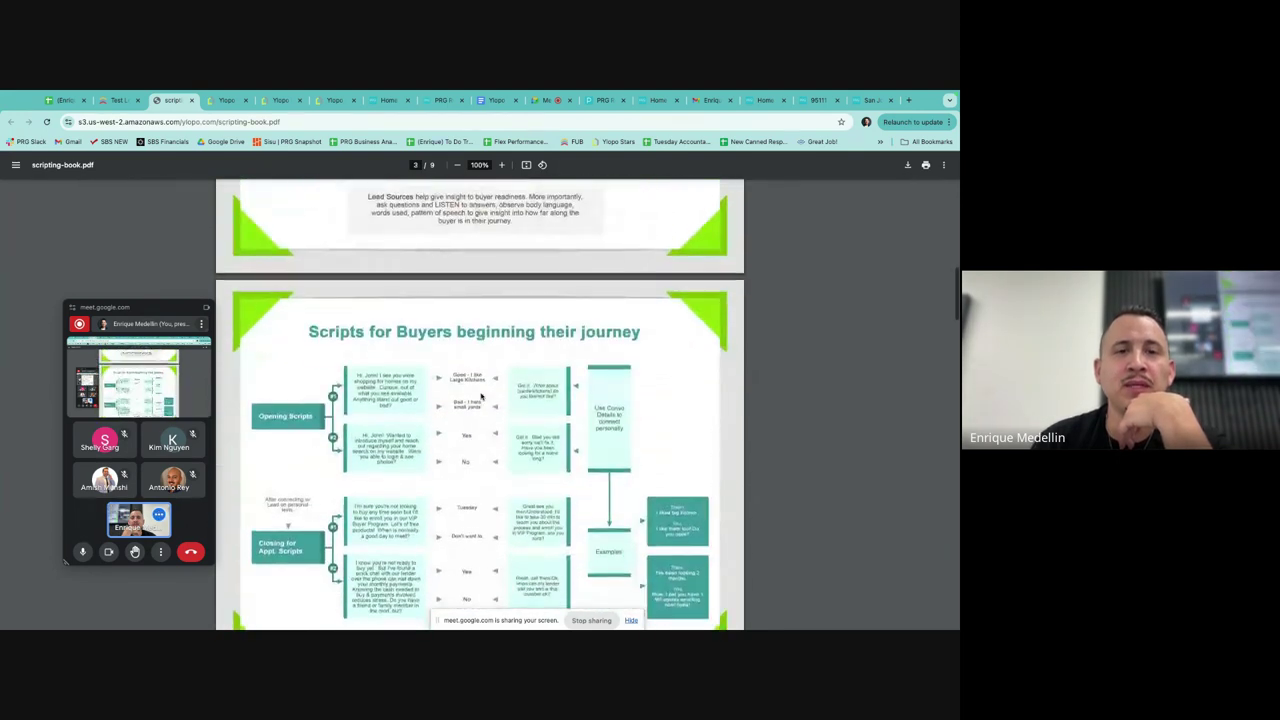
{"action": "scroll", "coordinate": [481, 396], "scroll_direction": "down", "scroll_amount": 2}
{"action": "scroll", "coordinate": [481, 396], "scroll_direction": "up", "scroll_amount": 5}
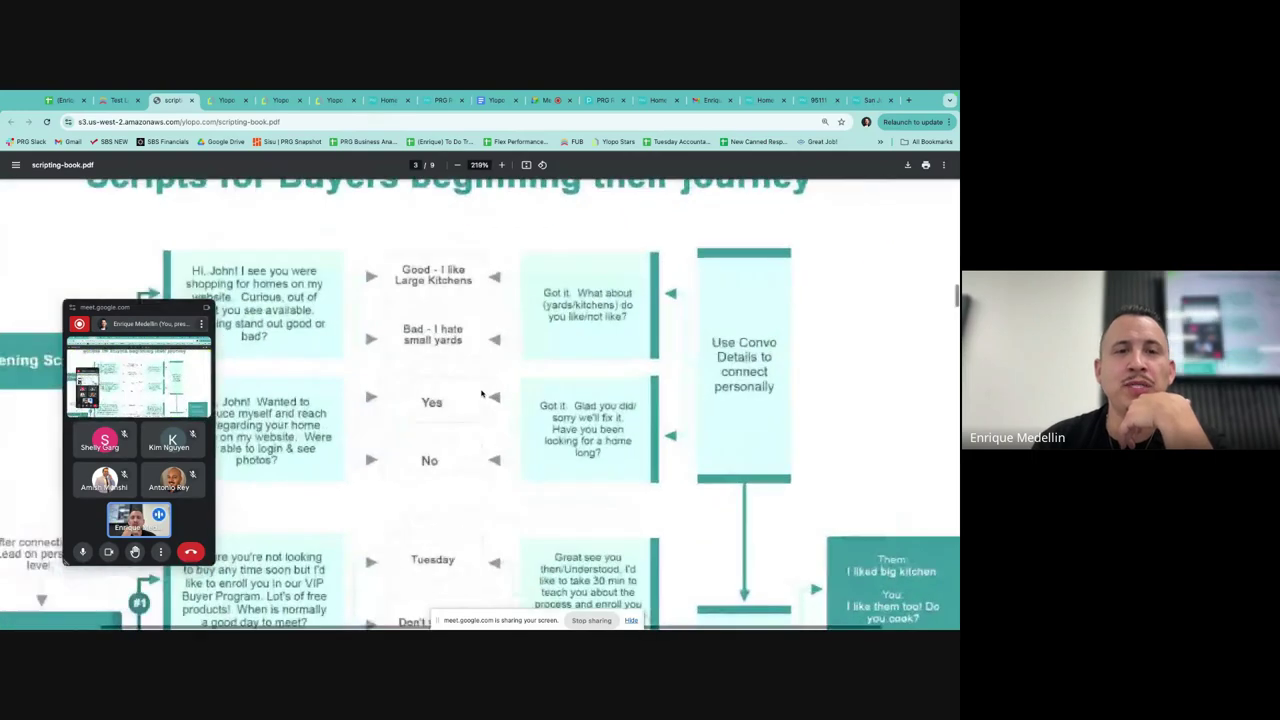
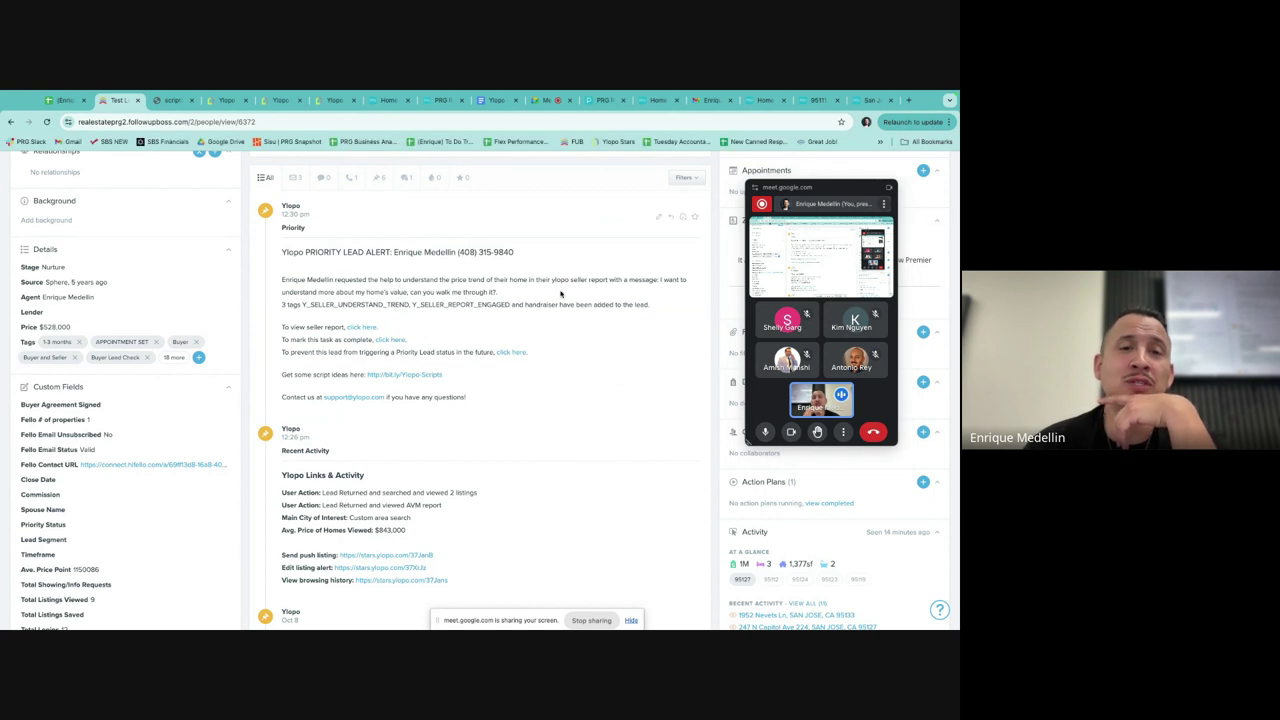
Step: Highlight the seller tags named in the priority alert, then expand the lead's full tag list and examine it
{"action": "left_click_drag", "start_coordinate": [298, 303], "coordinate": [523, 305]}
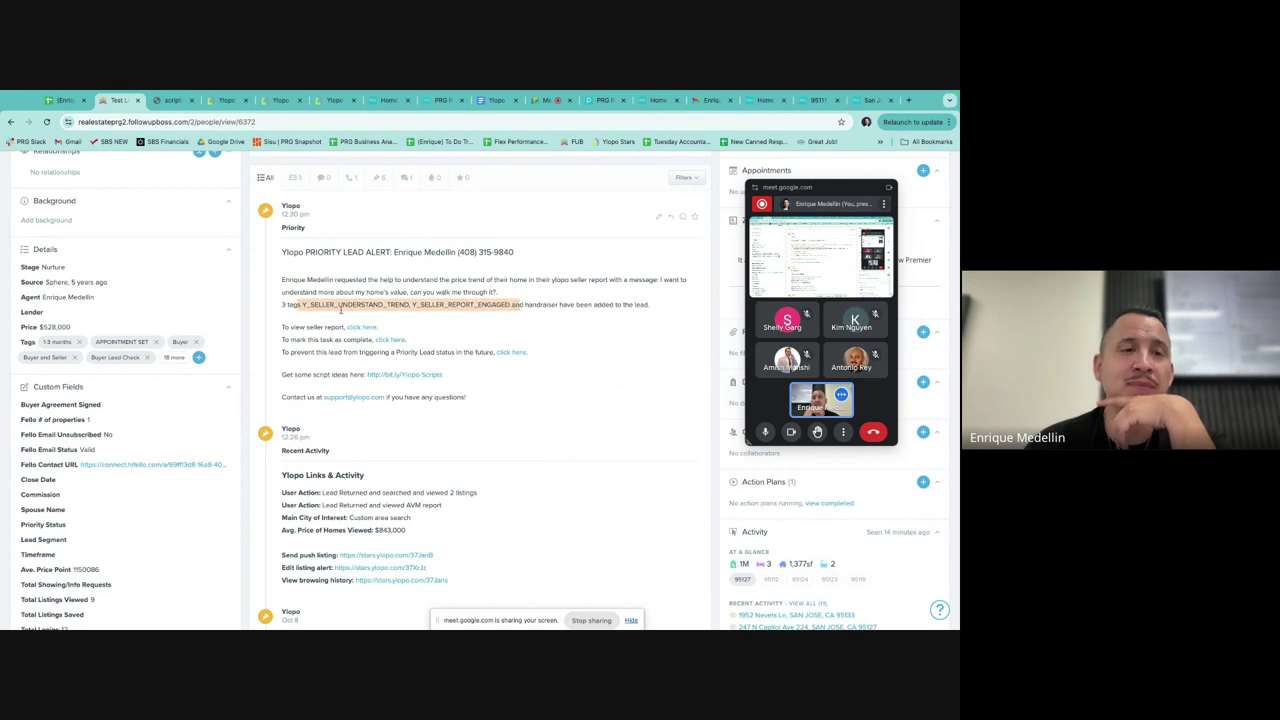
{"action": "left_click", "coordinate": [183, 359]}
{"action": "scroll", "coordinate": [60, 400], "scroll_direction": "down", "scroll_amount": 1}
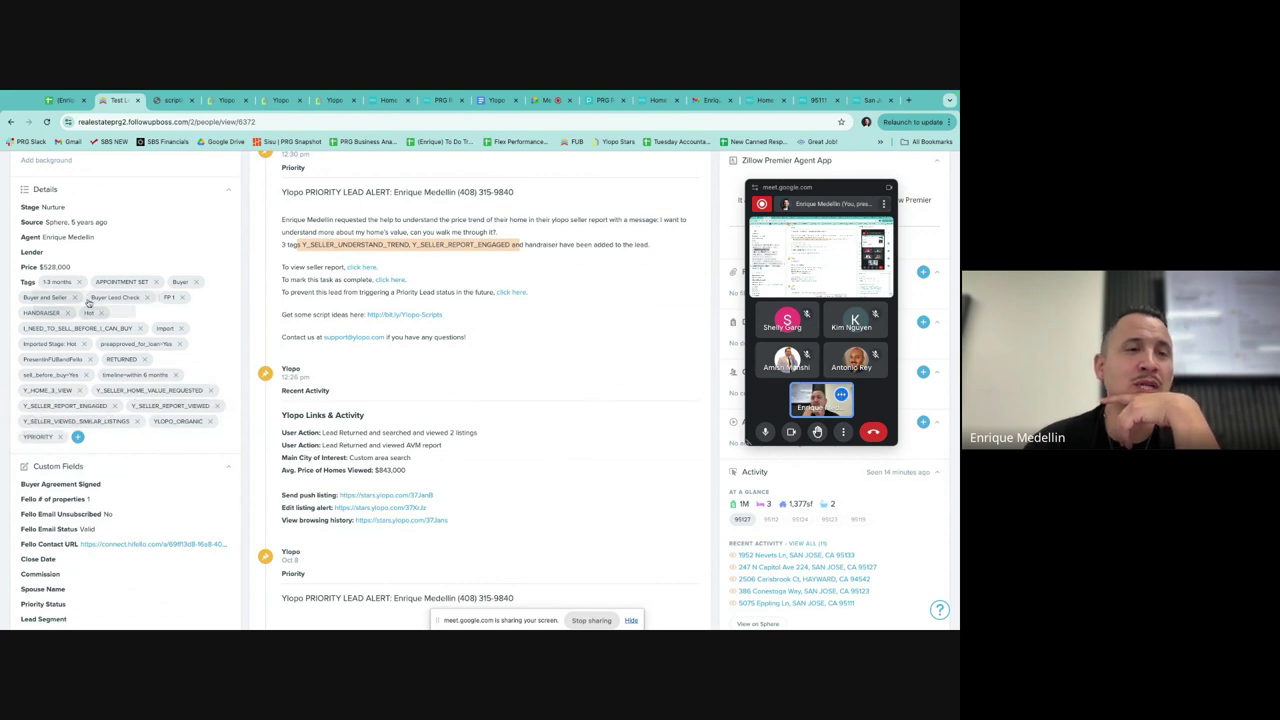
{"action": "scroll", "coordinate": [481, 381], "scroll_direction": "up", "scroll_amount": 3}
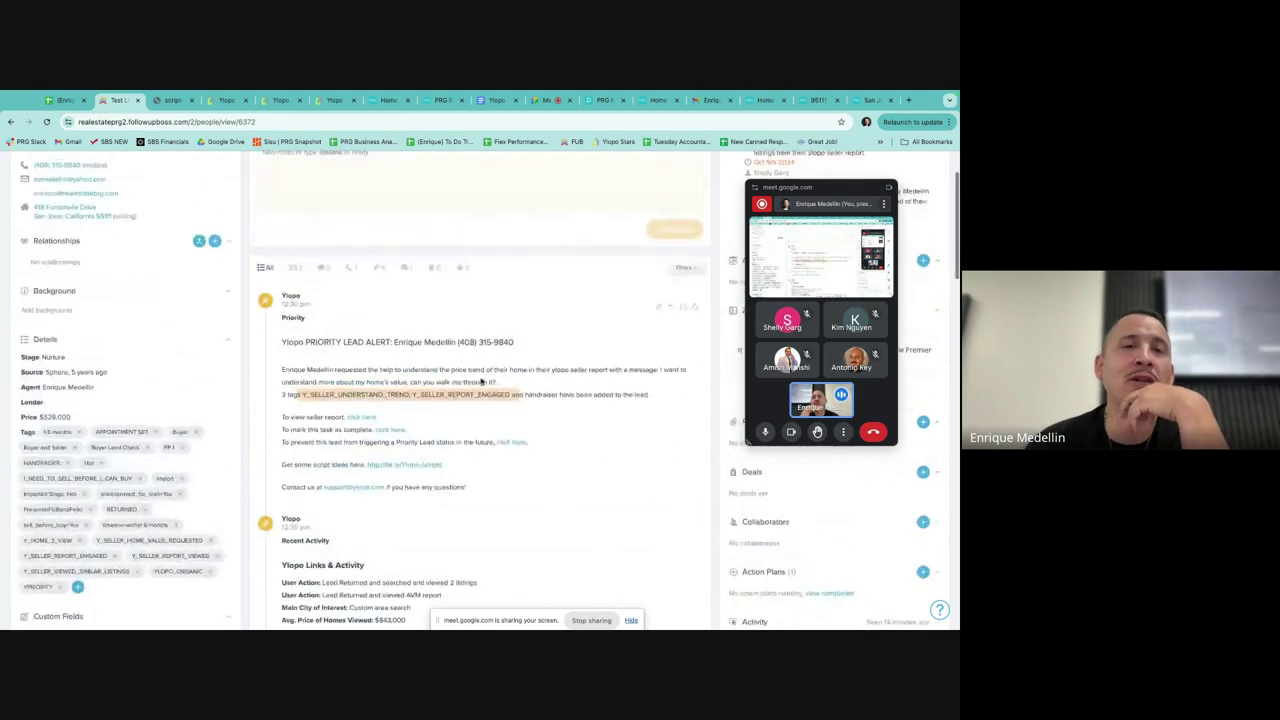
{"action": "scroll", "coordinate": [481, 381], "scroll_direction": "up", "scroll_amount": 2}
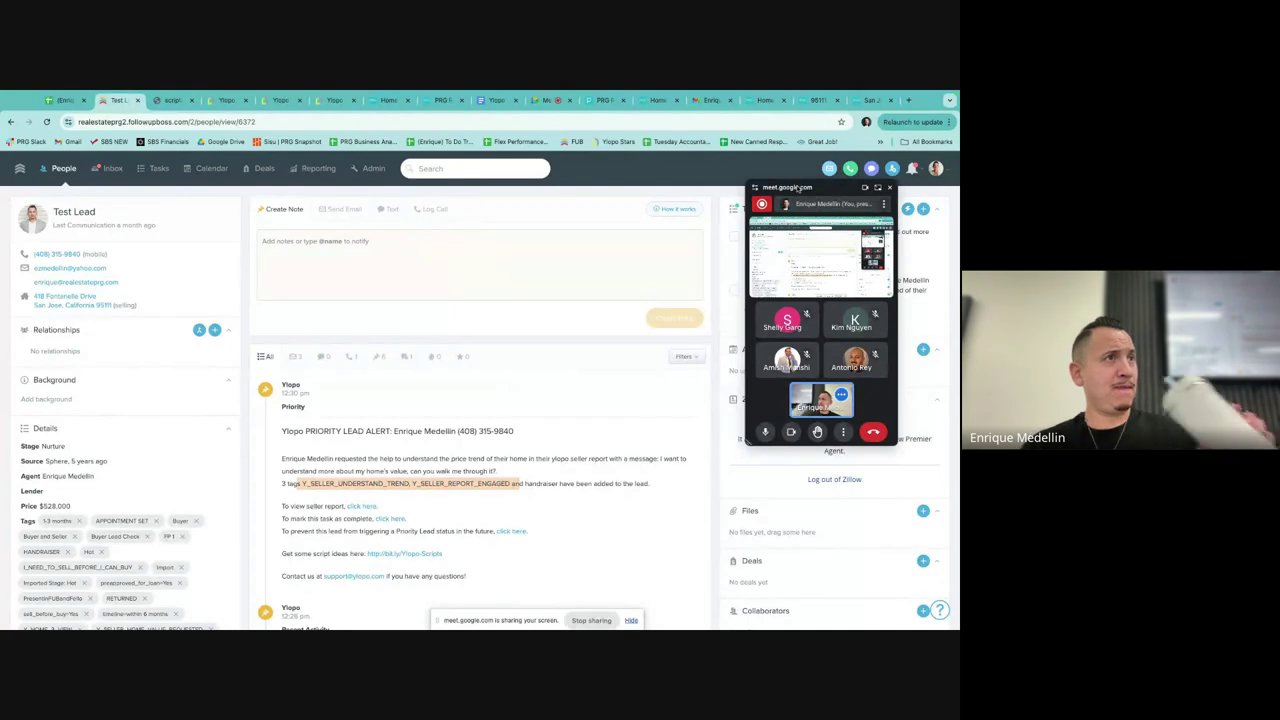
{"action": "scroll", "coordinate": [170, 508], "scroll_direction": "down", "scroll_amount": 2}
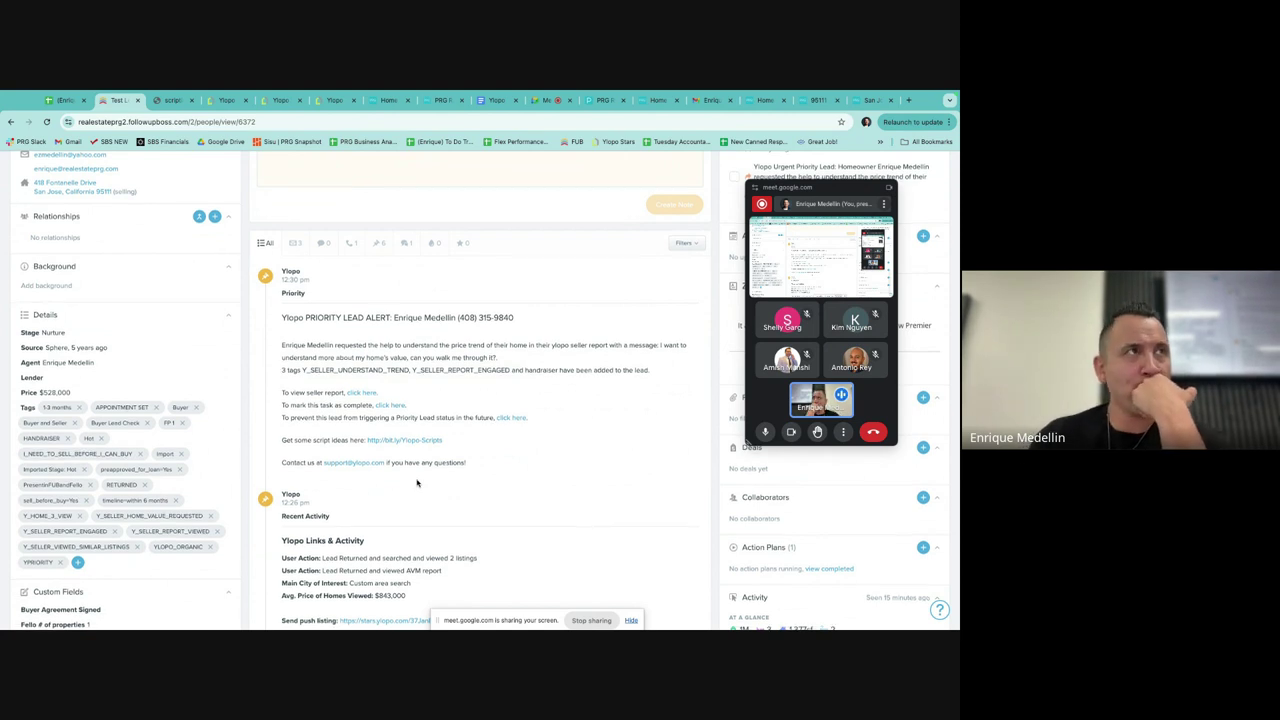
{"action": "scroll", "coordinate": [417, 483], "scroll_direction": "down", "scroll_amount": 2}
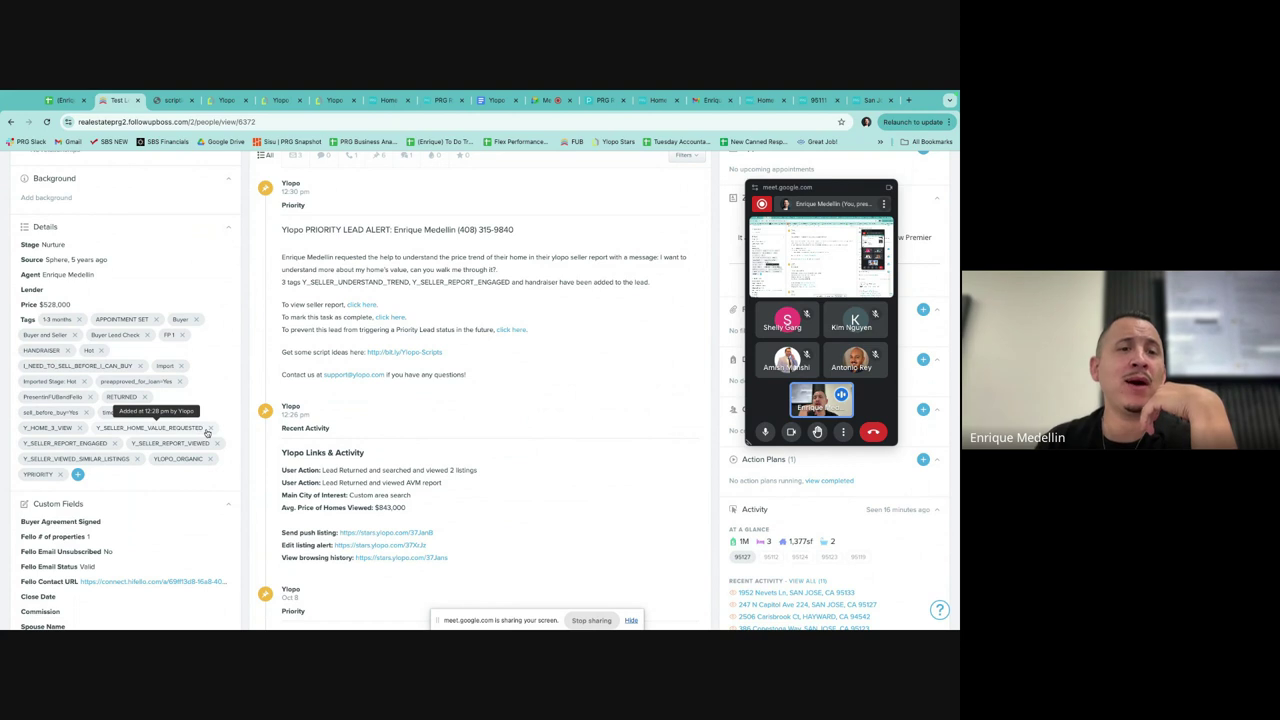
Step: Remove the lead's tags Y_SELLER_HOME_VALUE_REQUESTED, Y_SELLER_REPORT_ENGAGED, Y_HOME_3_VIEW, Y_SELLER_REPORT_VIEWED and Y_SELLER_VIEWED_SIMILAR_LISTINGS
{"action": "left_click", "coordinate": [210, 431]}
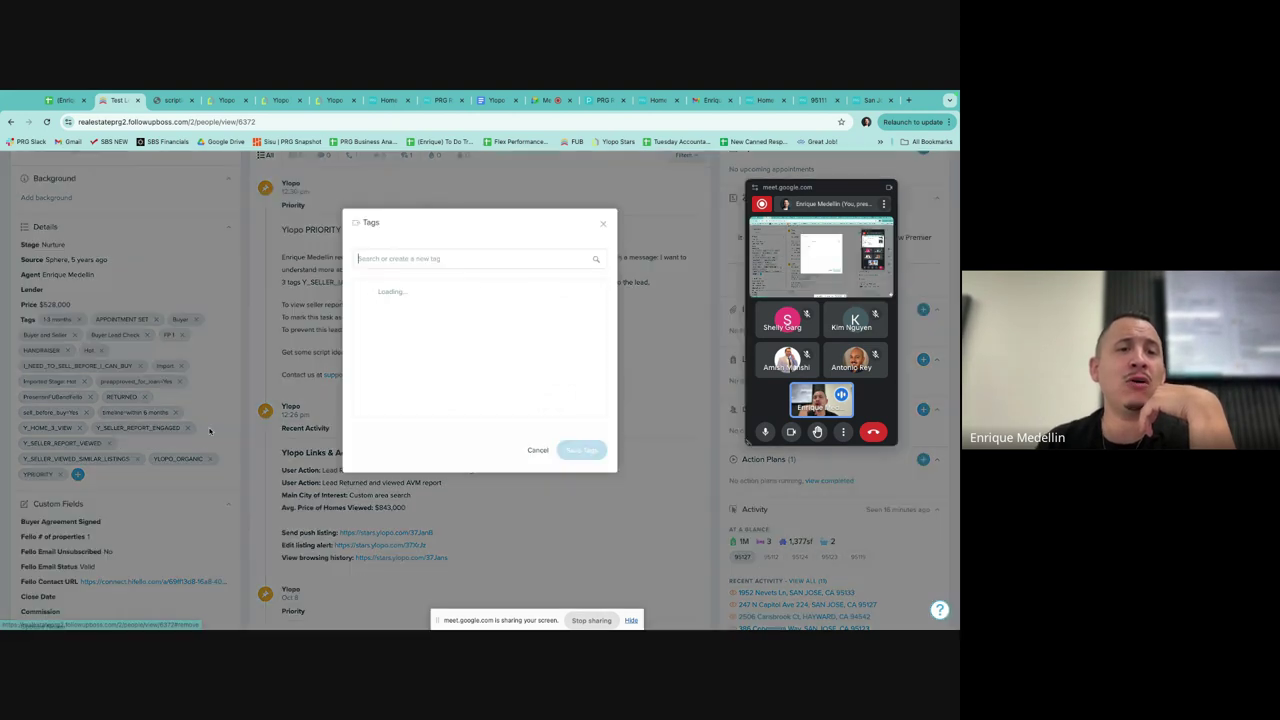
{"action": "left_click", "coordinate": [603, 222]}
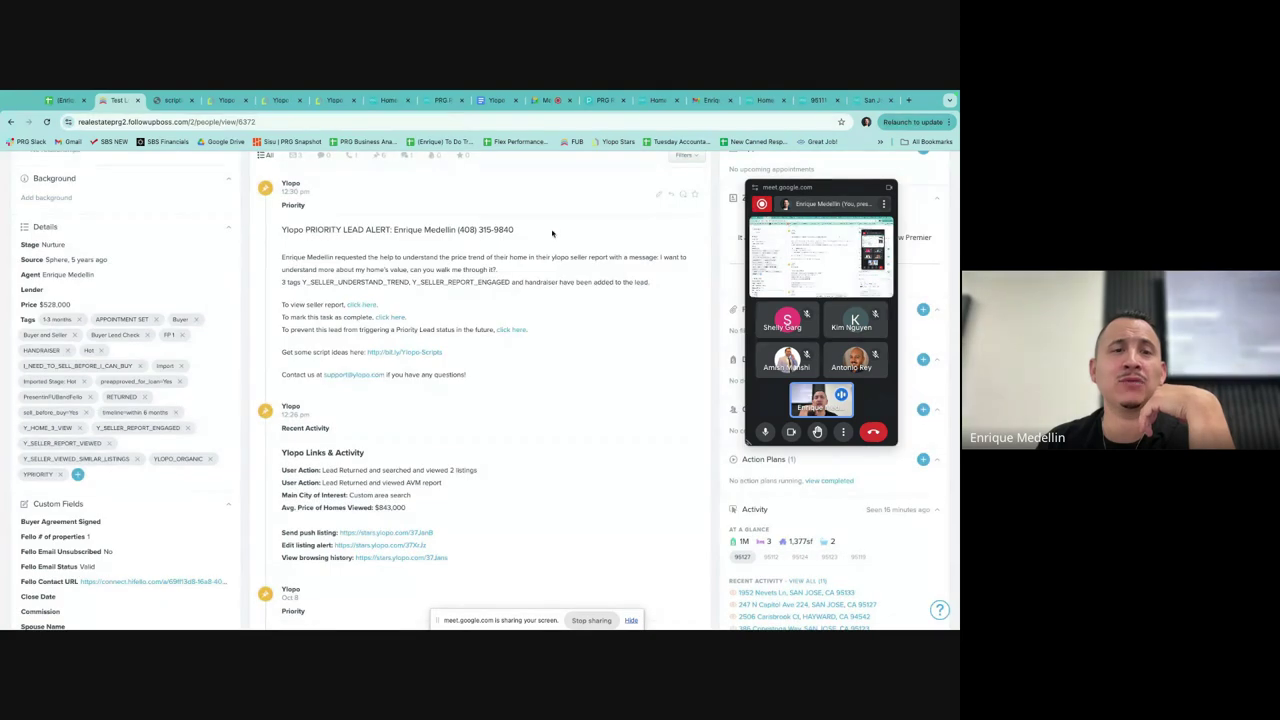
{"action": "left_click", "coordinate": [186, 432]}
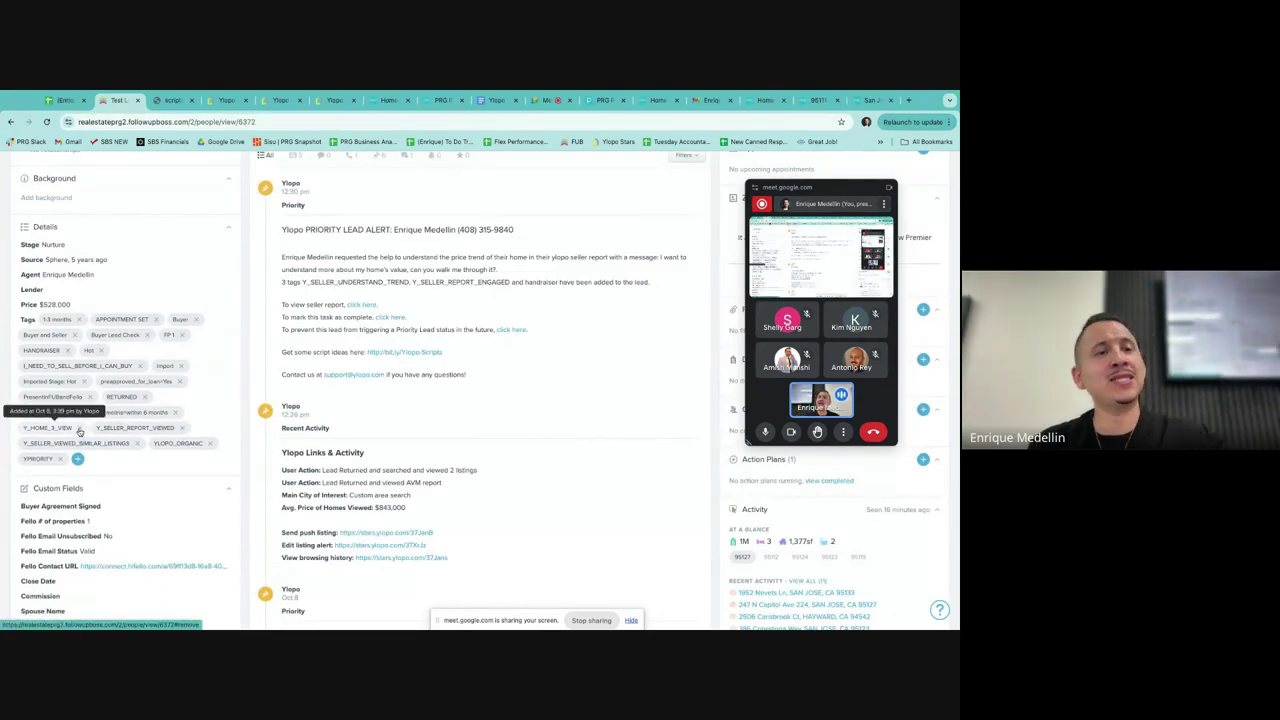
{"action": "left_click", "coordinate": [80, 428]}
{"action": "left_click", "coordinate": [109, 428]}
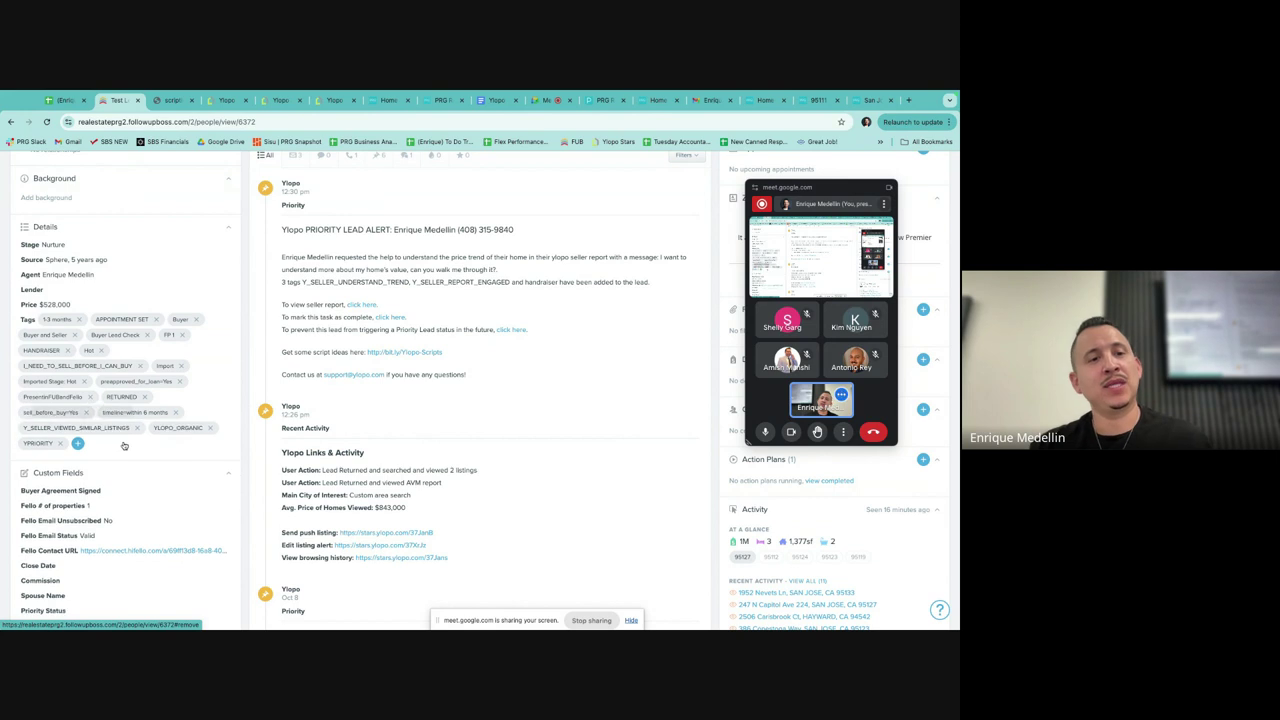
{"action": "left_click", "coordinate": [136, 428]}
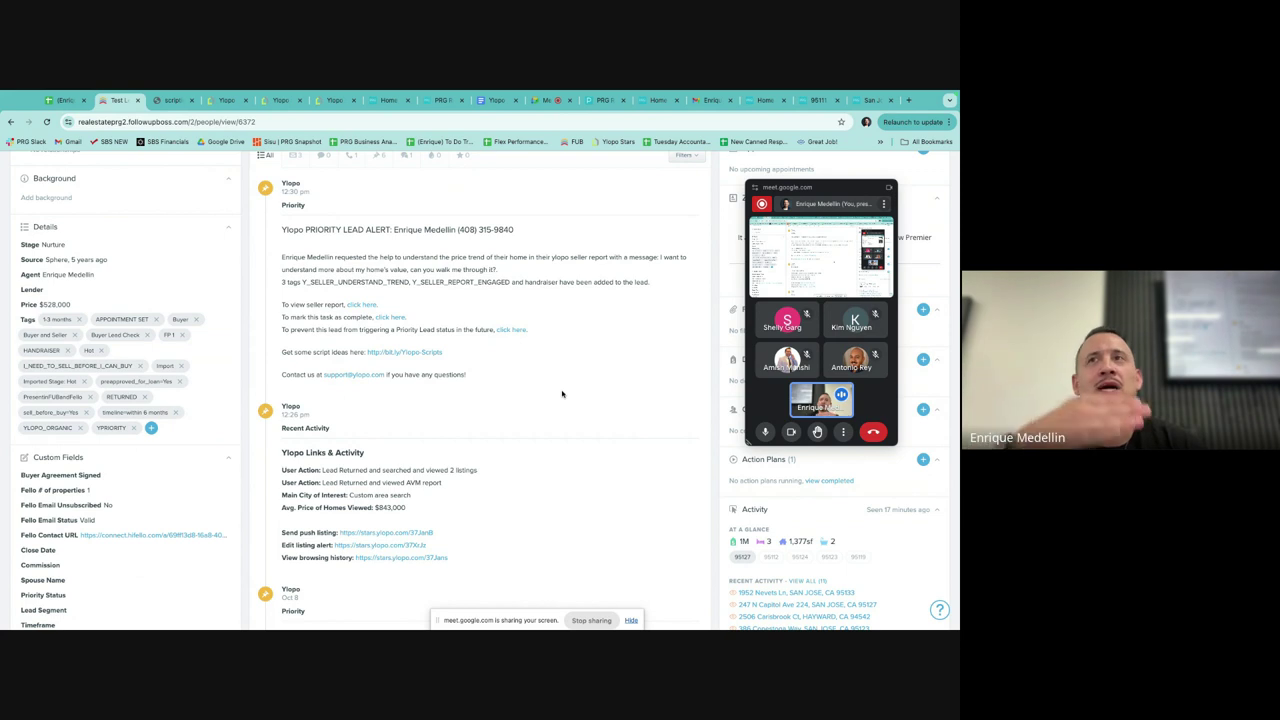
Step: Mark the priority alert's task as complete through its link, close the confirmation page and move the meeting window off the task column
{"action": "scroll", "coordinate": [531, 428], "scroll_direction": "down", "scroll_amount": 3}
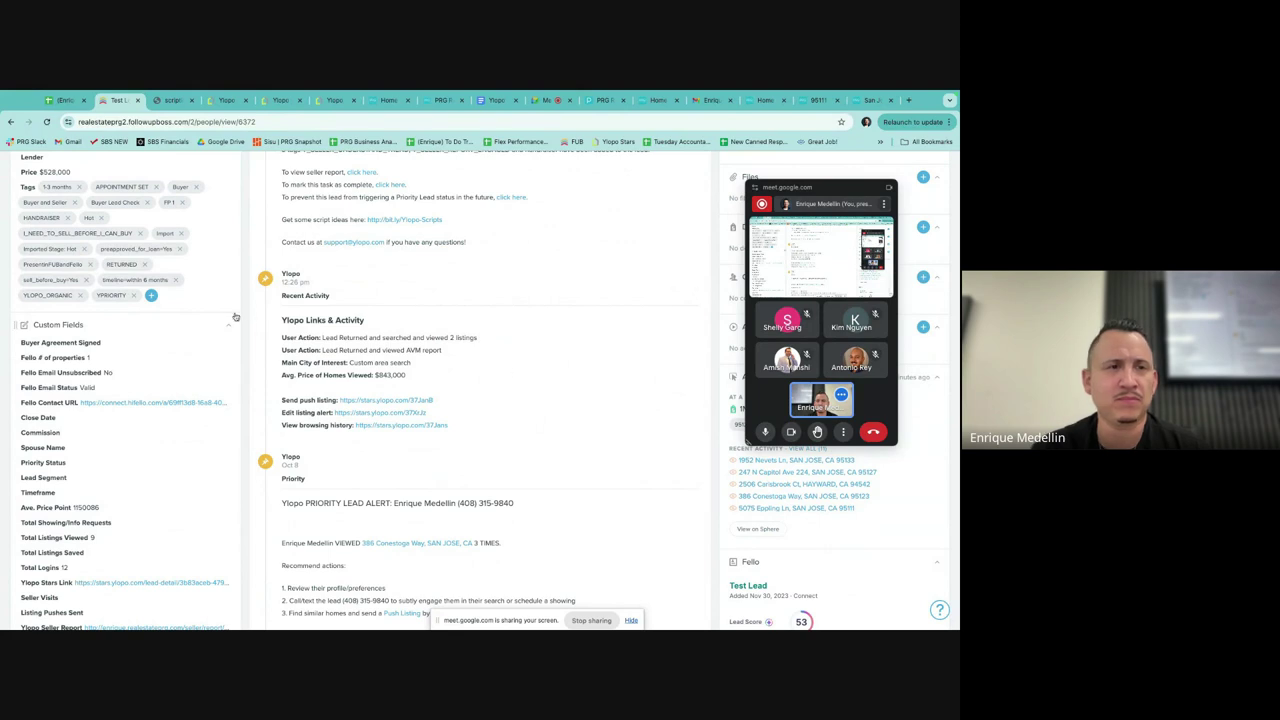
{"action": "scroll", "coordinate": [530, 330], "scroll_direction": "up", "scroll_amount": 4}
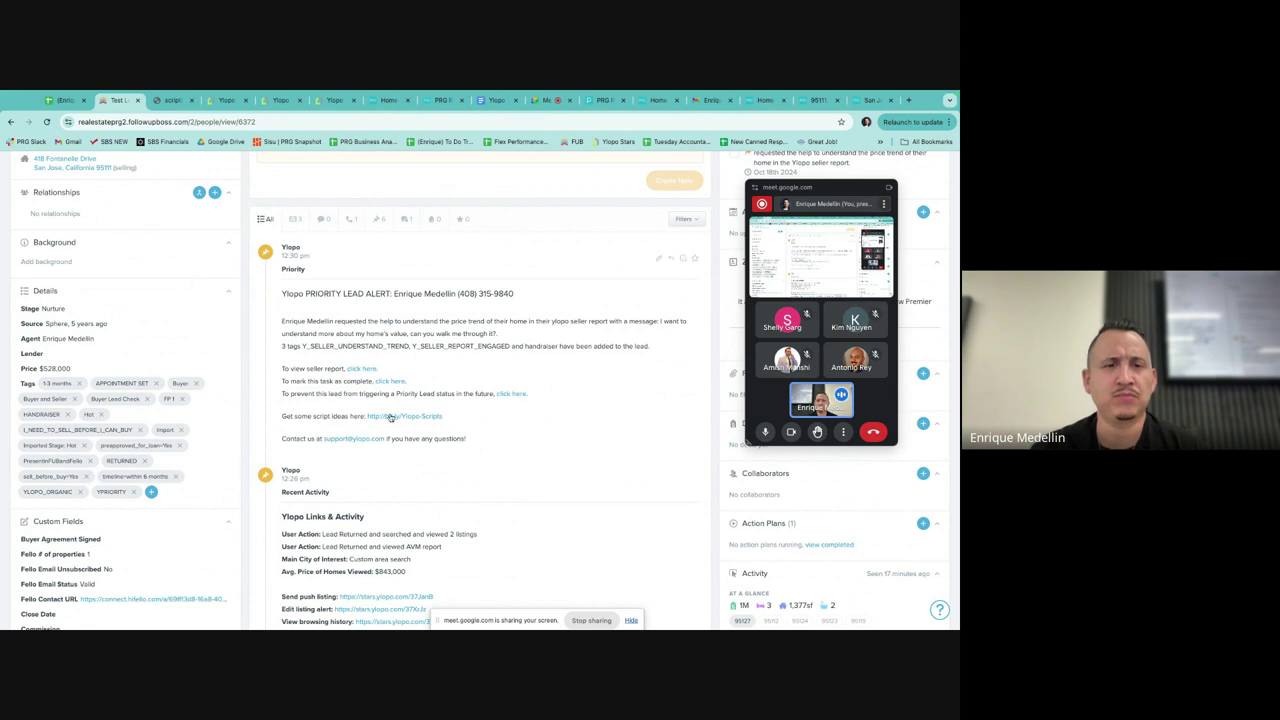
{"action": "left_click", "coordinate": [390, 381]}
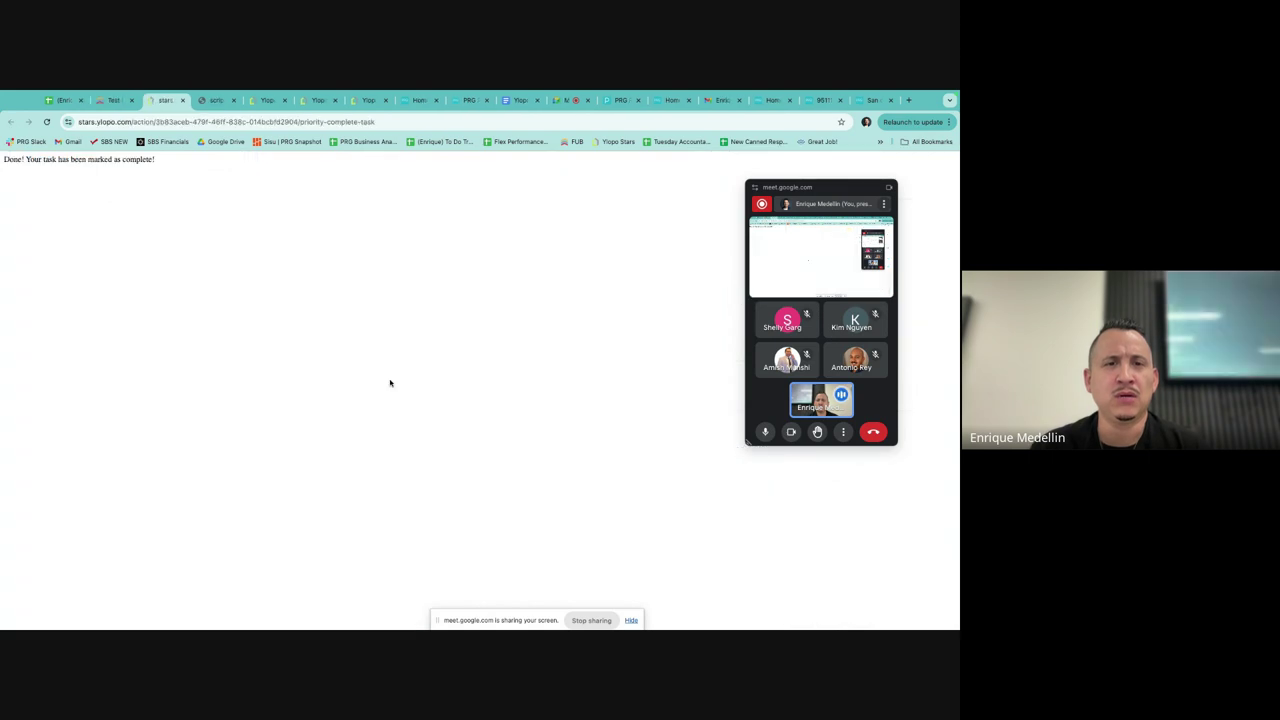
{"action": "key", "text": "super+w"}
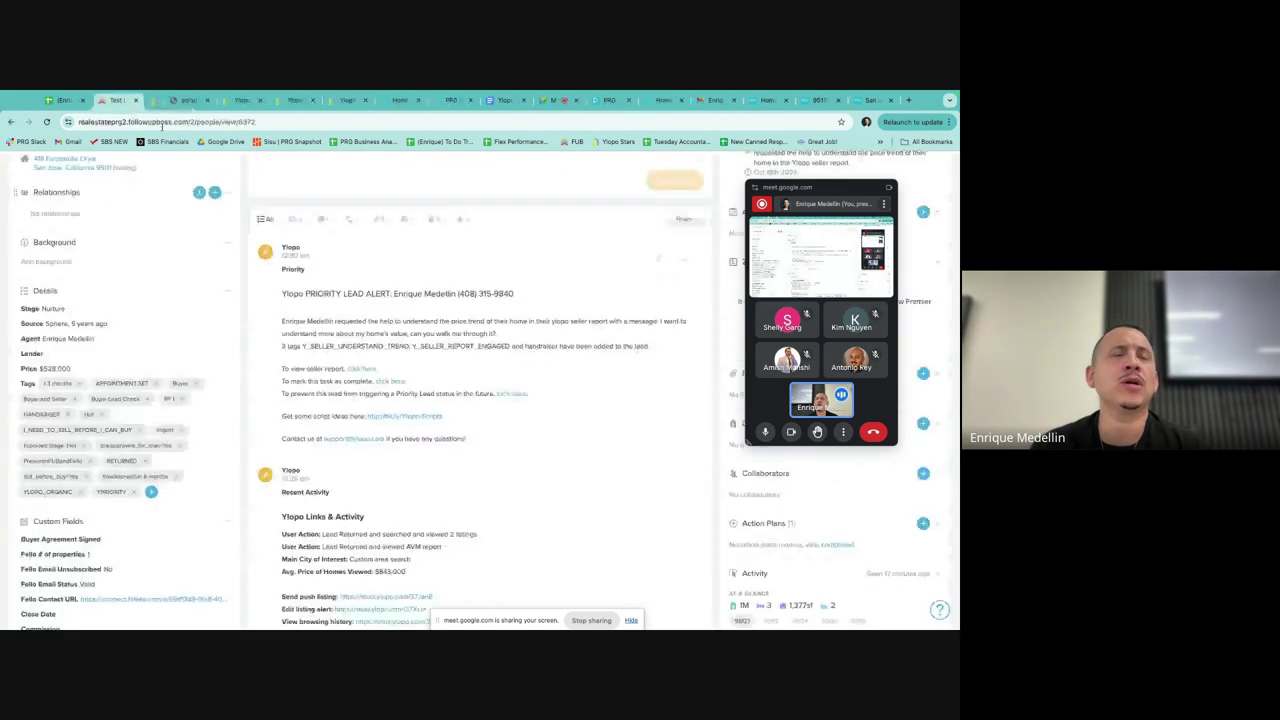
{"action": "left_click_drag", "start_coordinate": [813, 193], "coordinate": [610, 289]}
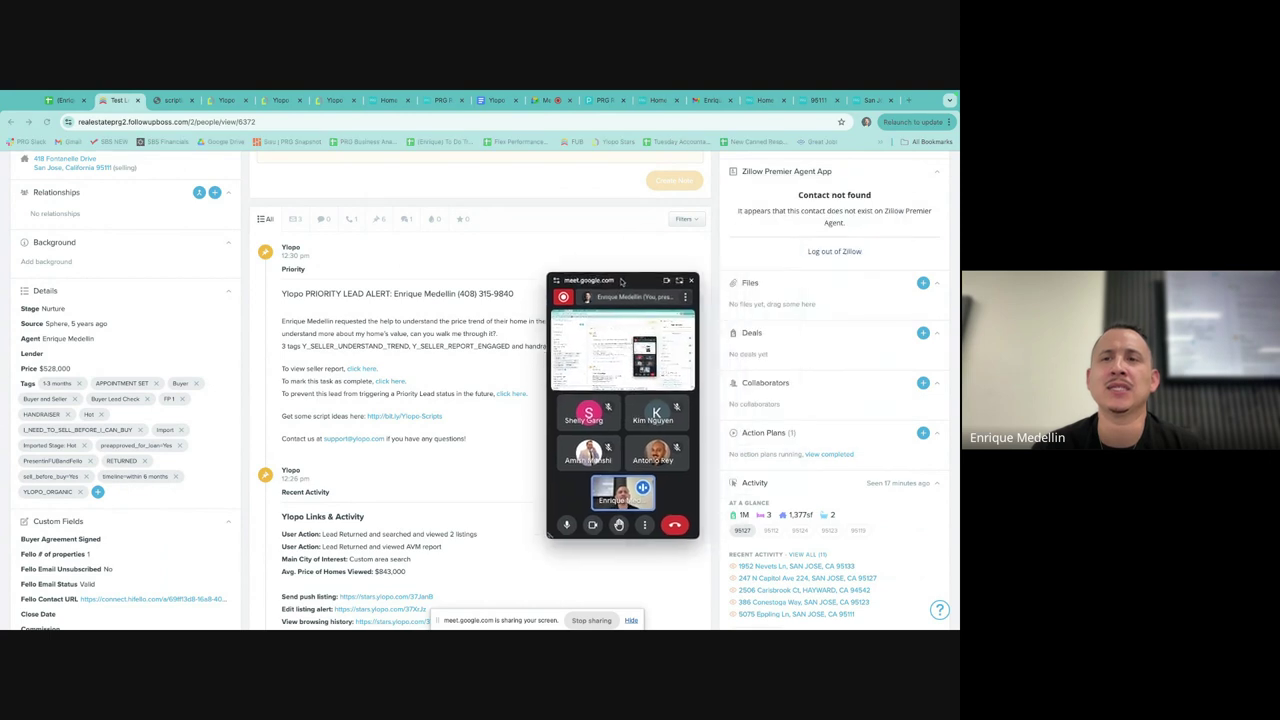
Step: Show the lead's completed tasks, reopen the two Ylopo priority tasks, and move the meeting window aside
{"action": "scroll", "coordinate": [812, 232], "scroll_direction": "up", "scroll_amount": 3}
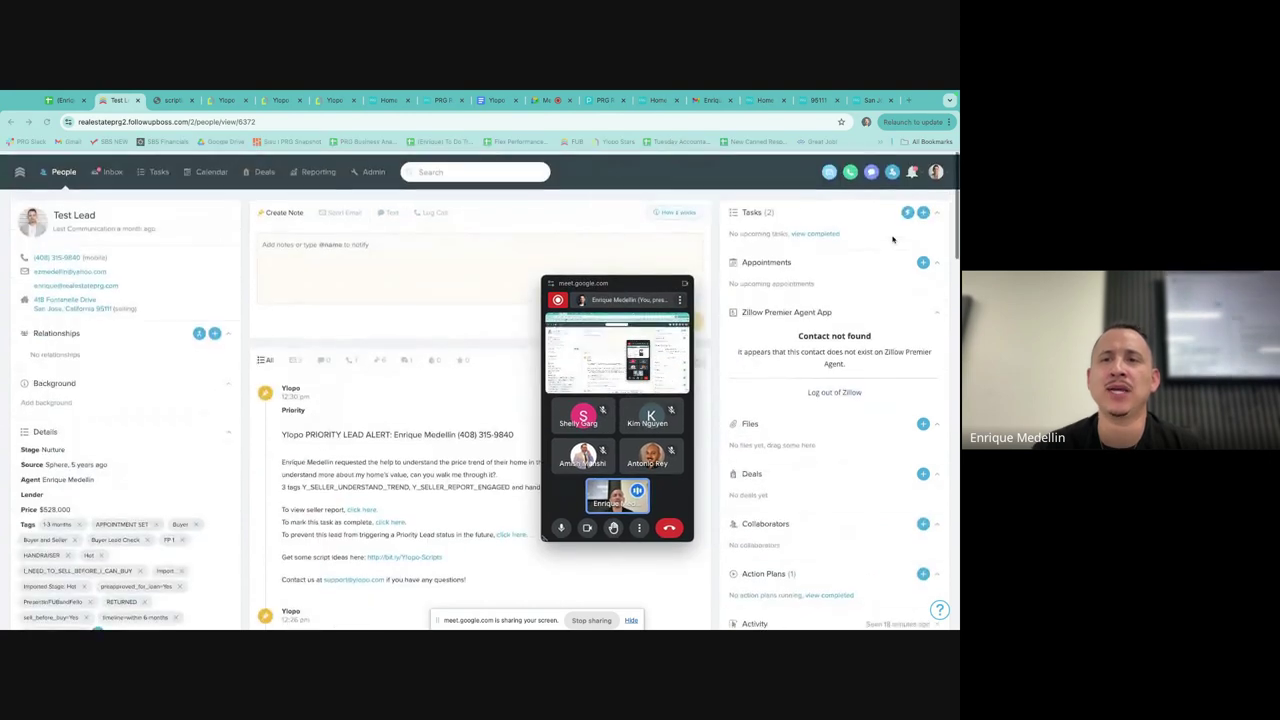
{"action": "left_click", "coordinate": [806, 230]}
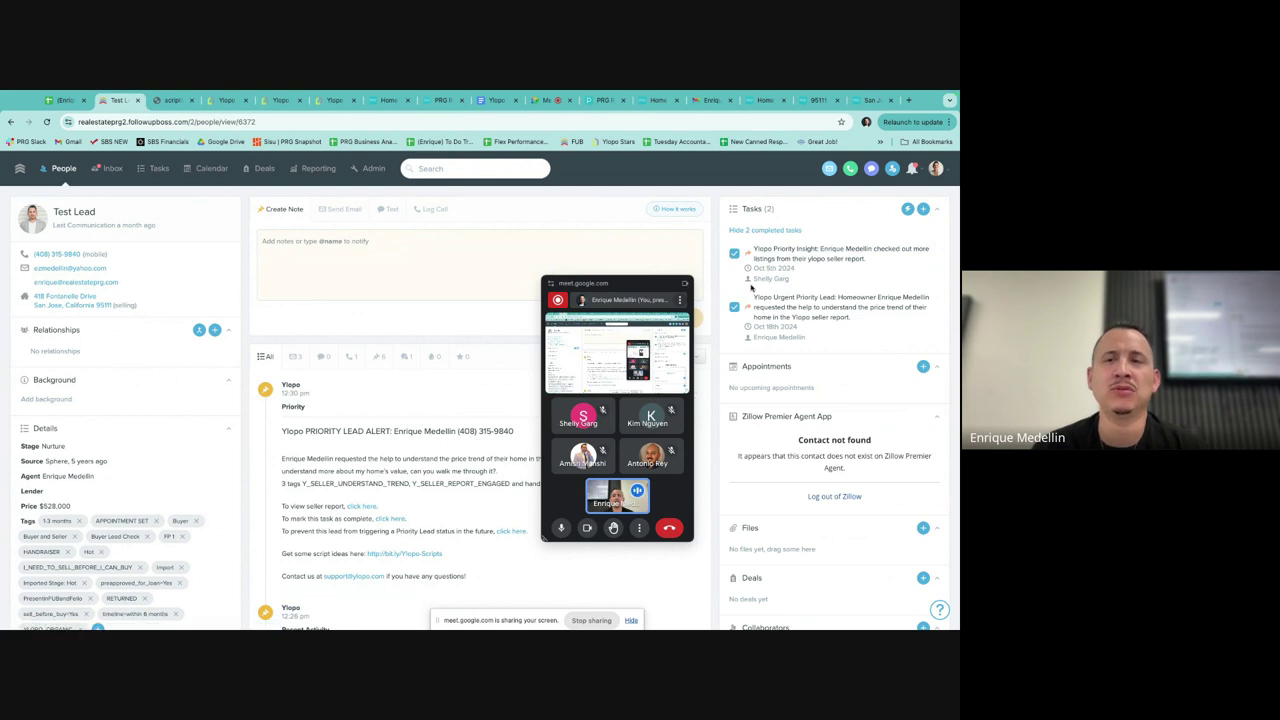
{"action": "left_click", "coordinate": [735, 254]}
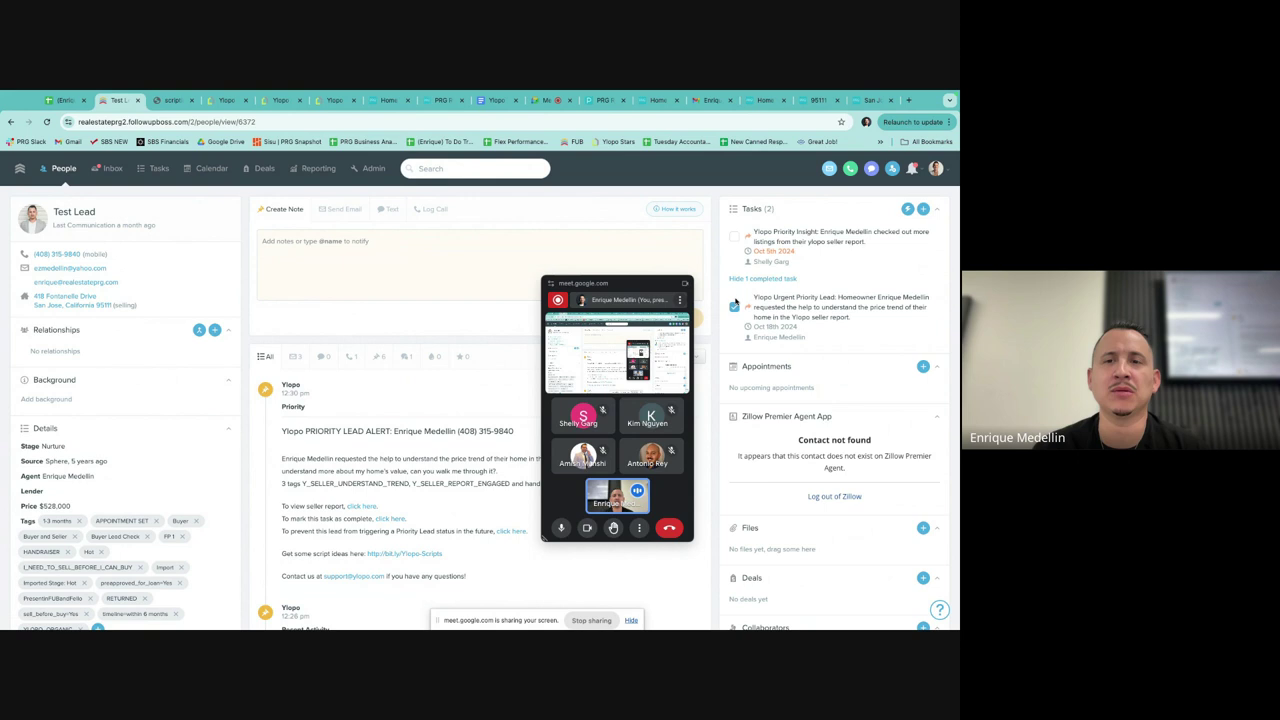
{"action": "left_click", "coordinate": [736, 309]}
{"action": "left_click_drag", "start_coordinate": [632, 288], "coordinate": [807, 197]}
Step: Highlight "How do we access it and use it?" in the training agenda, then the Ylopo Stars web address on the seller alert page
{"action": "left_click", "coordinate": [495, 100]}
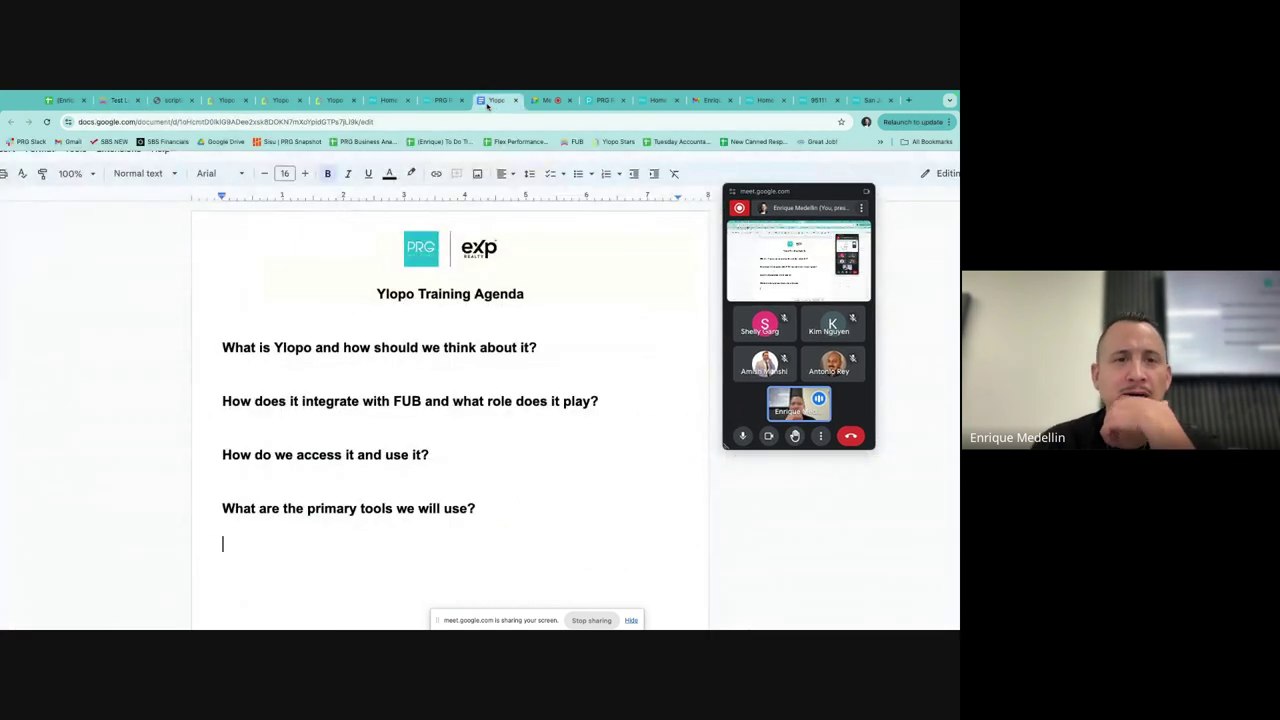
{"action": "triple_click", "coordinate": [403, 456]}
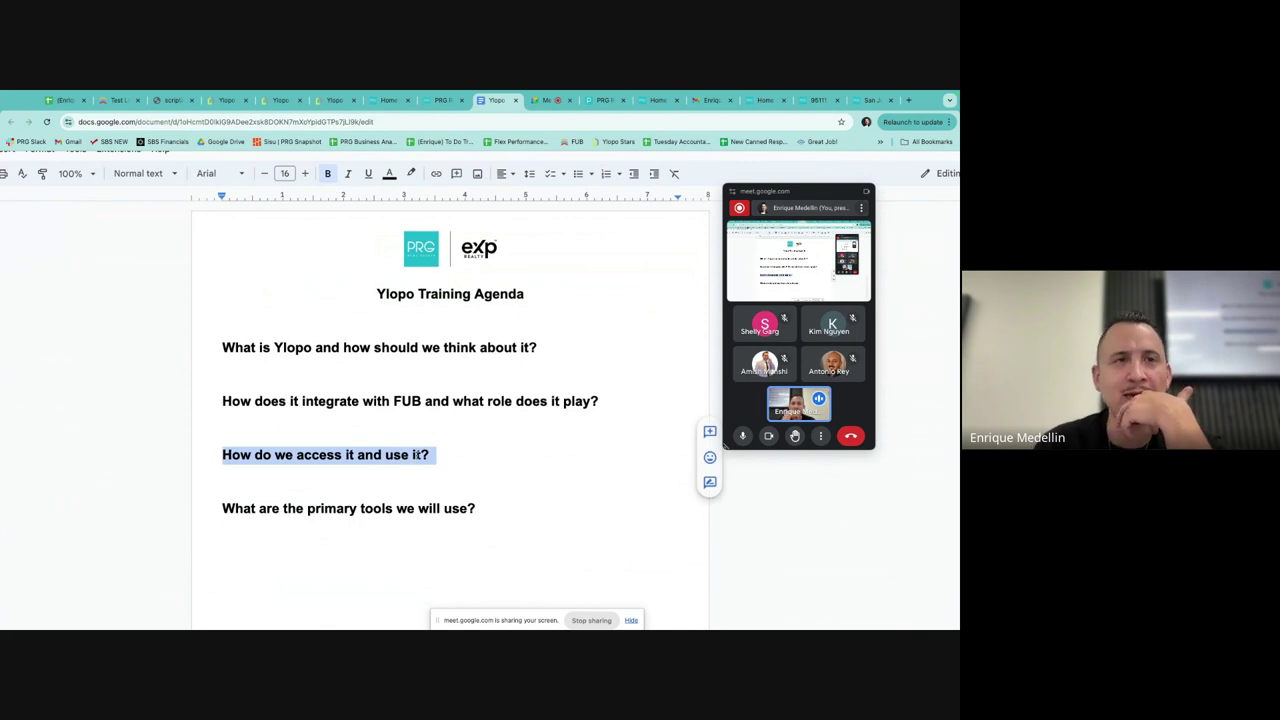
{"action": "left_click", "coordinate": [230, 112]}
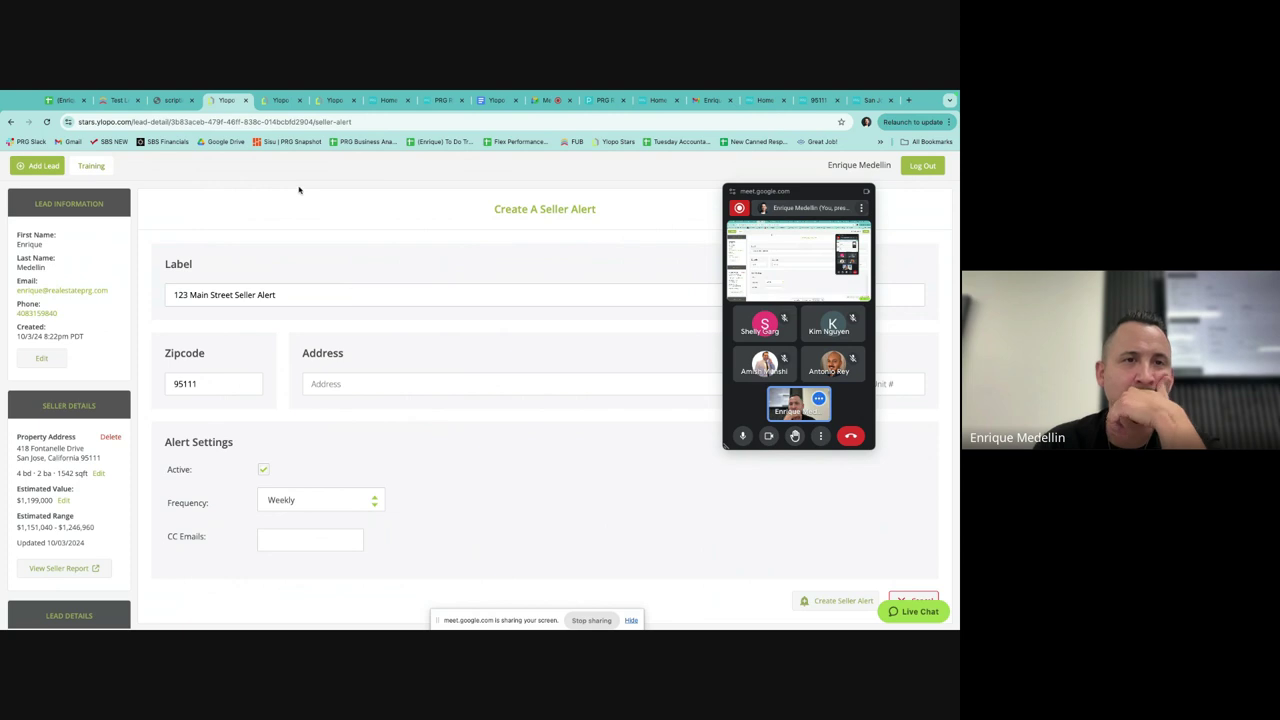
{"action": "left_click_drag", "start_coordinate": [166, 121], "coordinate": [76, 123]}
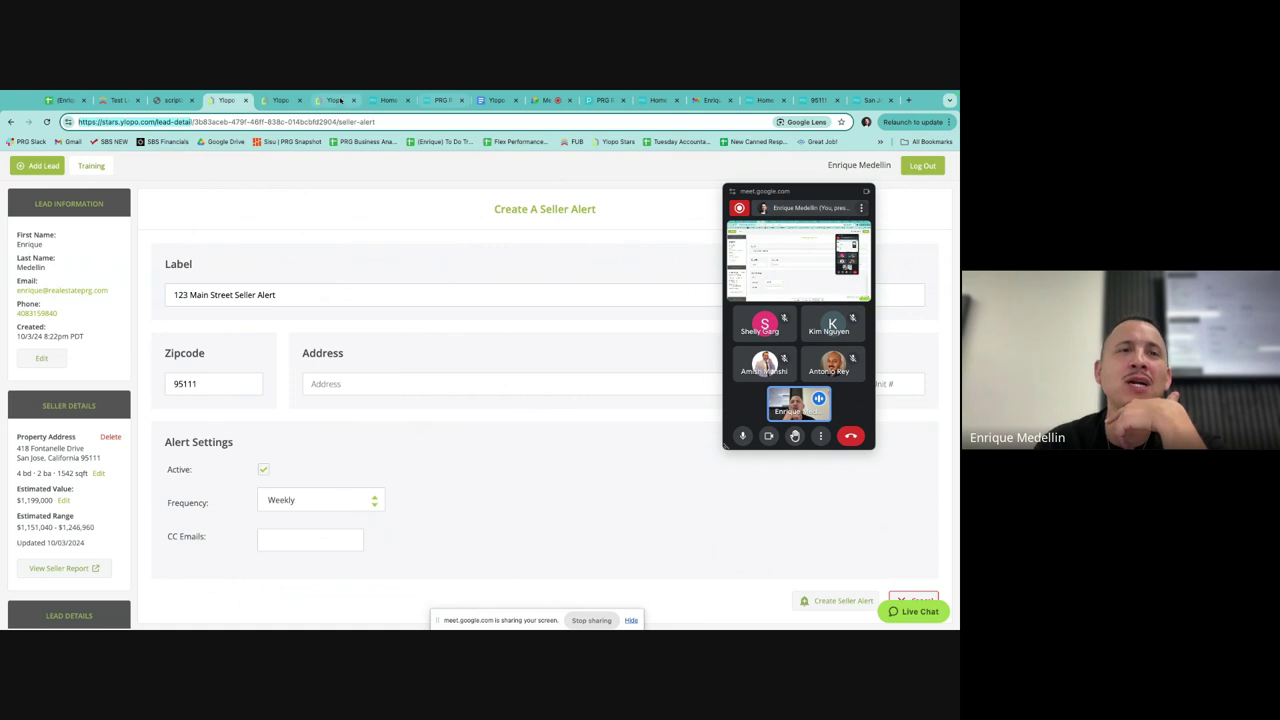
Step: Return to the test lead in Follow Up Boss and open the Ylopo Stars link from its custom fields
{"action": "left_click", "coordinate": [120, 100]}
{"action": "scroll", "coordinate": [99, 467], "scroll_direction": "down", "scroll_amount": 5}
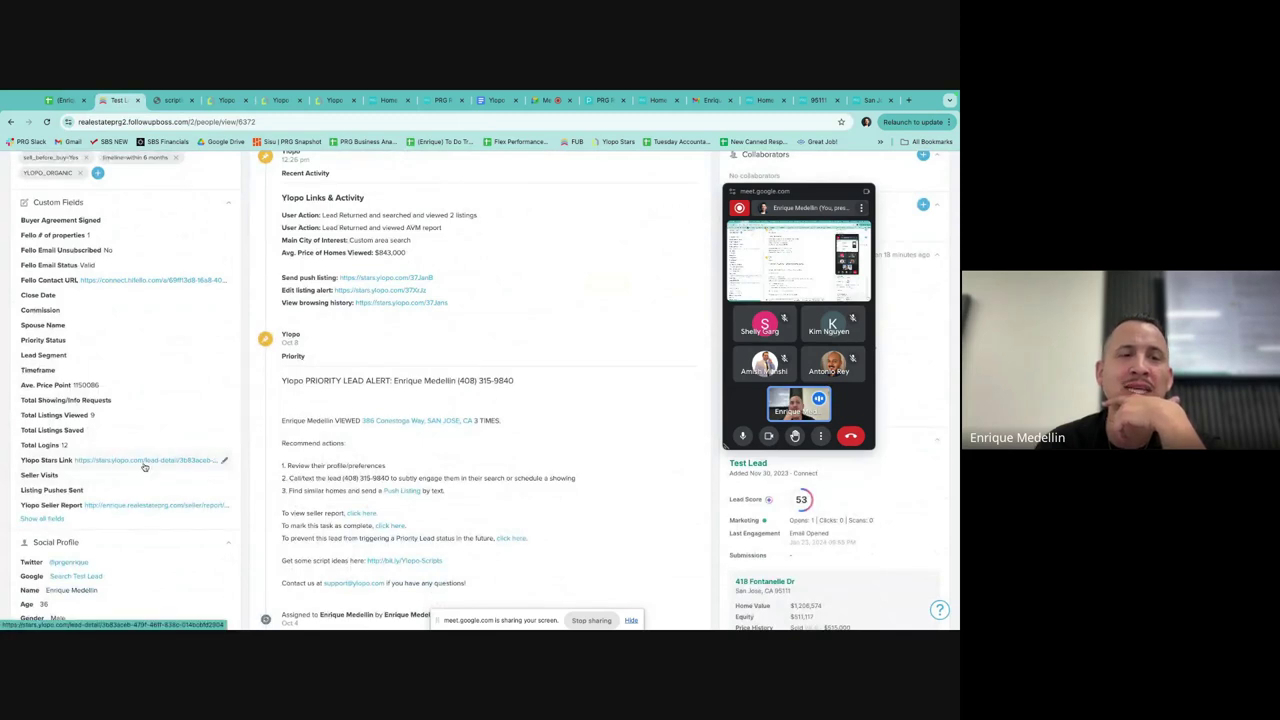
{"action": "left_click", "coordinate": [146, 462]}
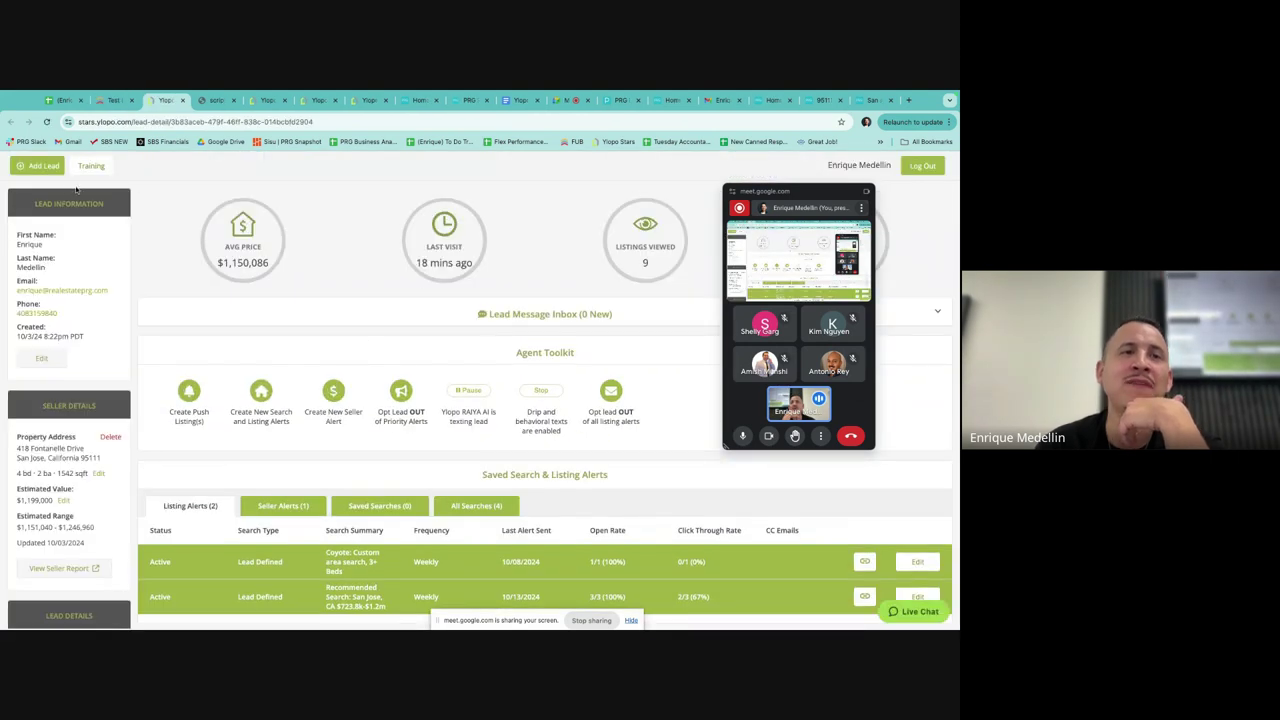
Step: Start adding a new lead in Ylopo Stars and expand the section for pulling lead details from Follow Up Boss
{"action": "left_click", "coordinate": [37, 166]}
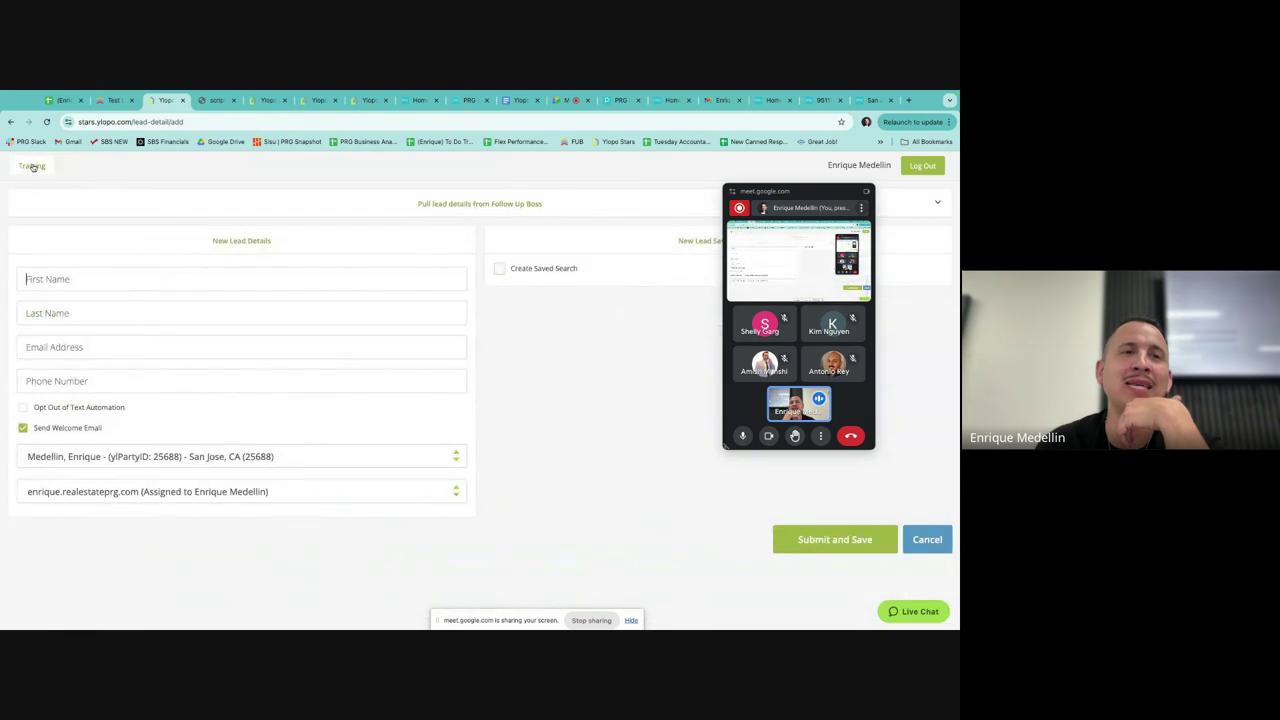
{"action": "left_click", "coordinate": [141, 122]}
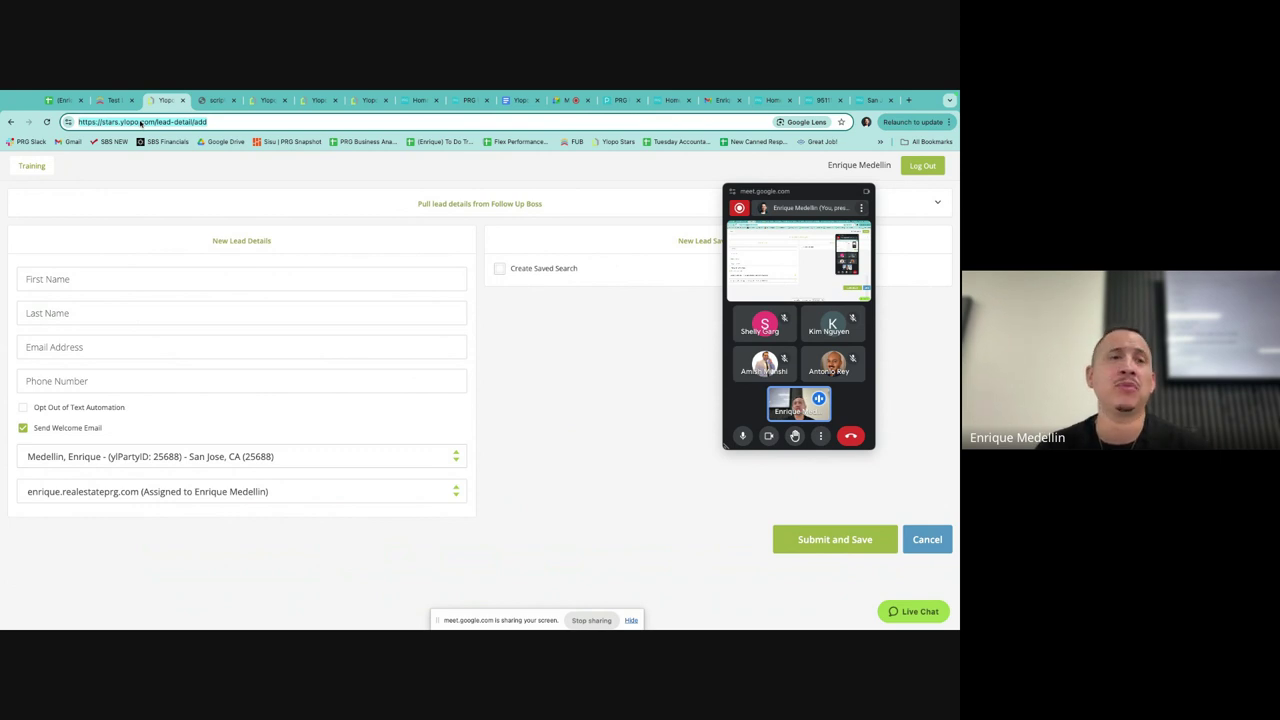
{"action": "left_click_drag", "start_coordinate": [769, 193], "coordinate": [660, 318]}
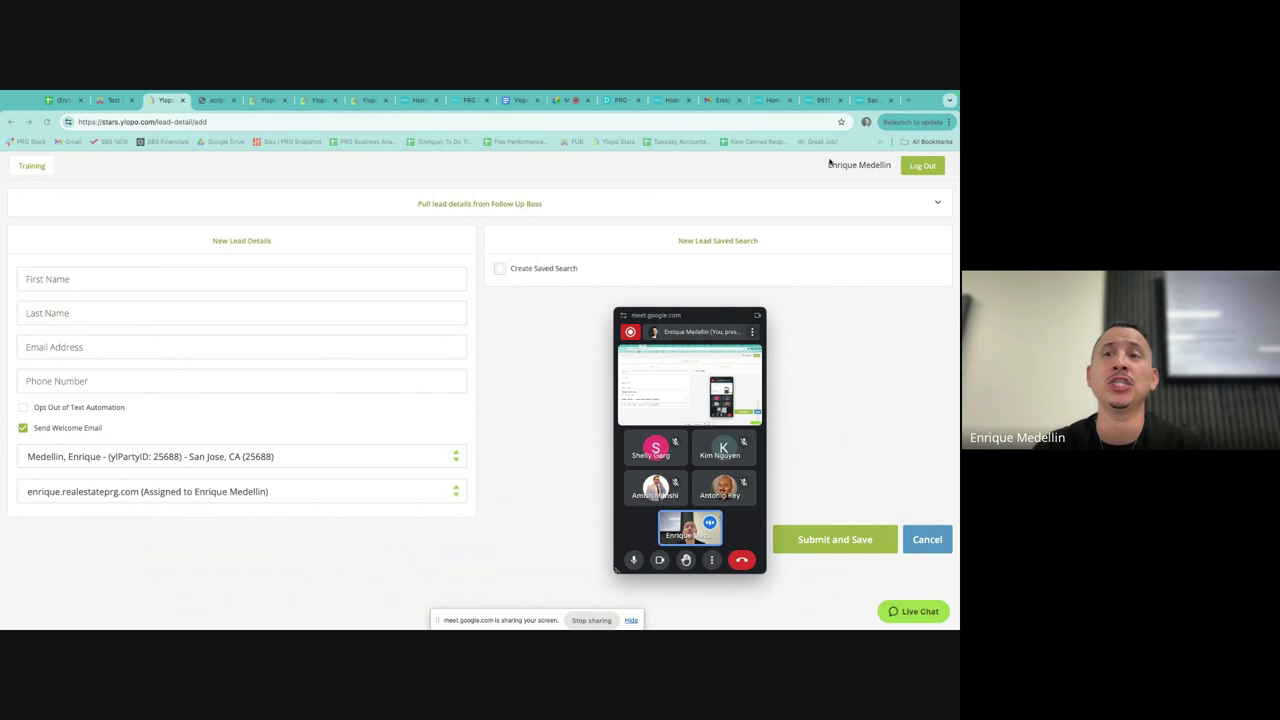
{"action": "left_click", "coordinate": [937, 204]}
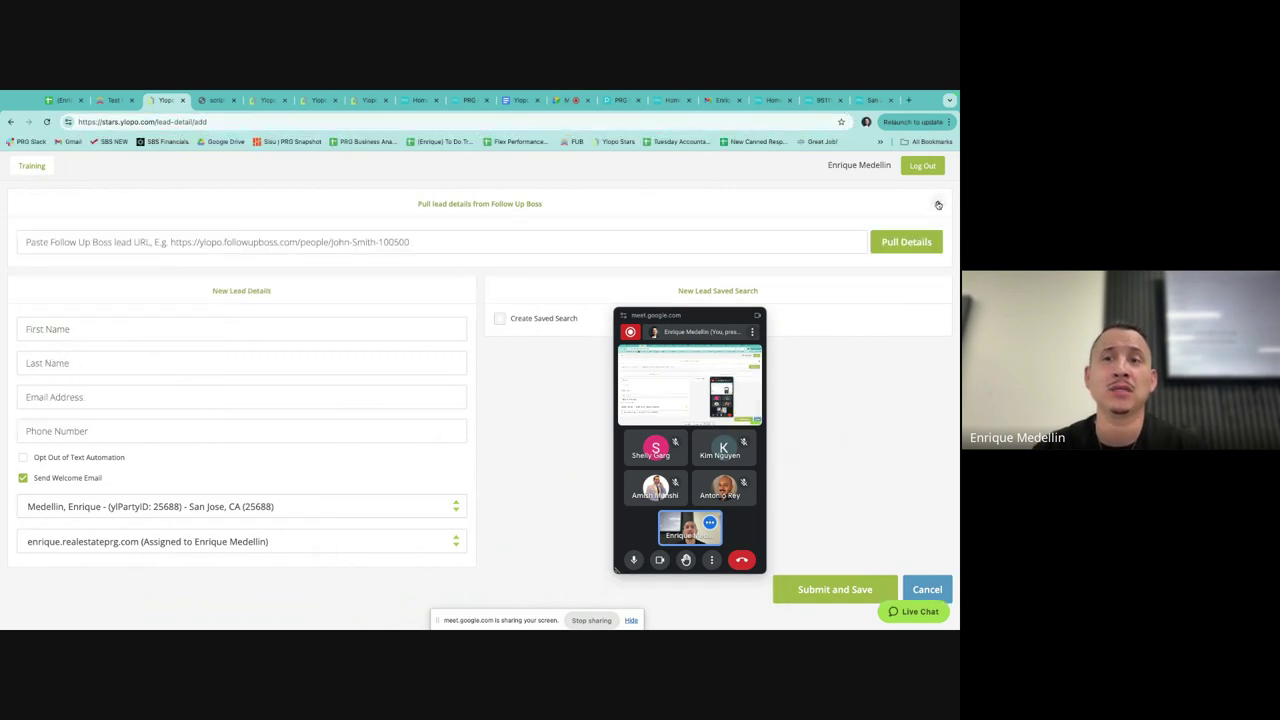
Step: Open the second lead in the Follow Up Boss people list and copy the web address of its profile
{"action": "left_click", "coordinate": [115, 101]}
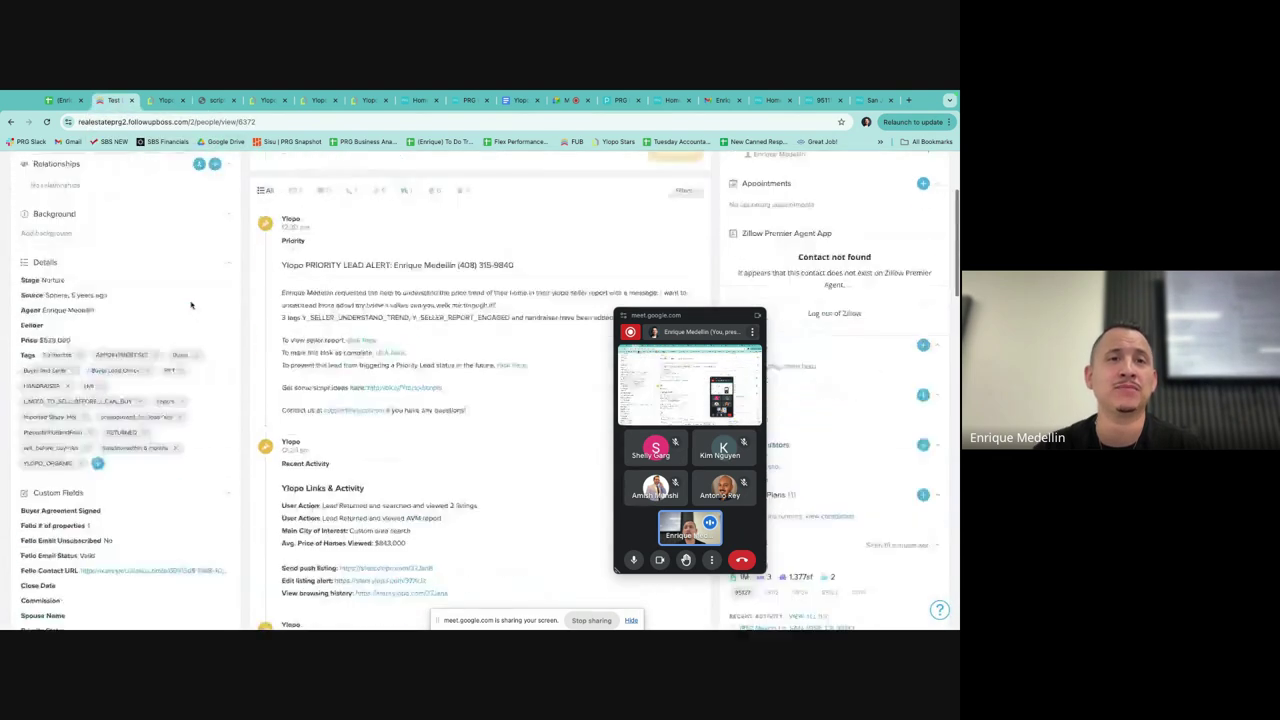
{"action": "left_click", "coordinate": [60, 170]}
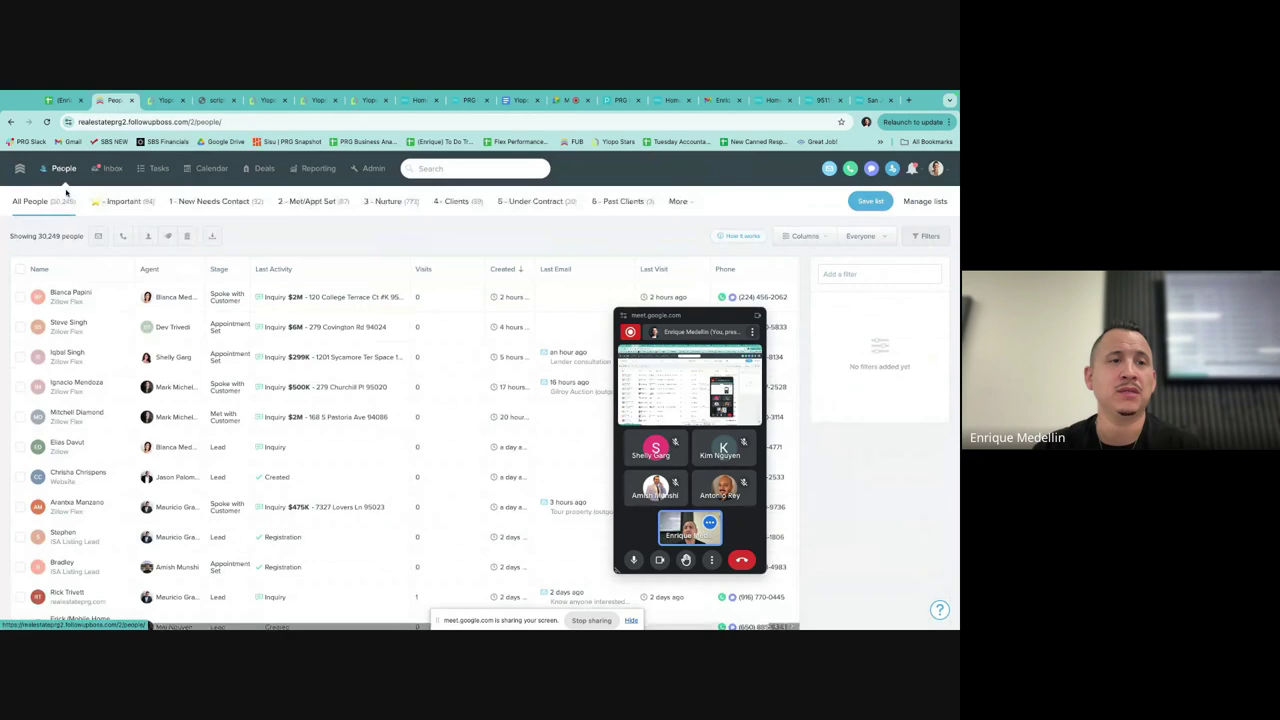
{"action": "left_click", "coordinate": [72, 322]}
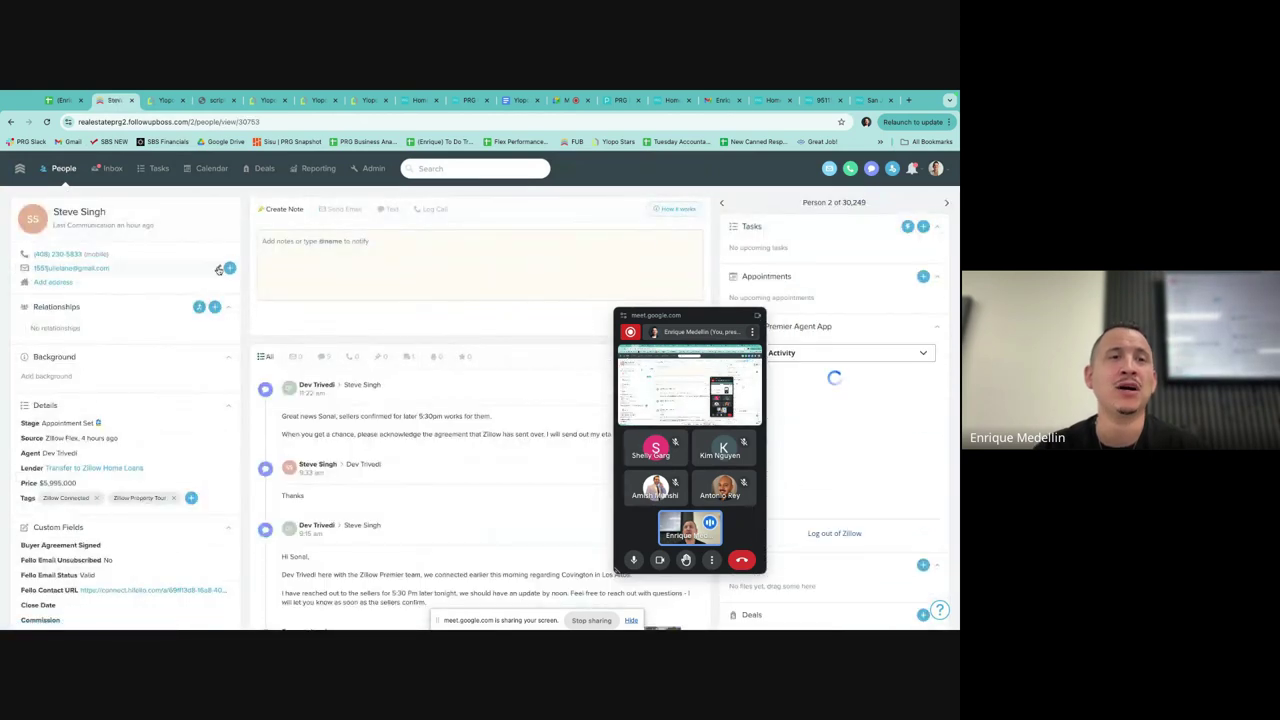
{"action": "left_click", "coordinate": [165, 121]}
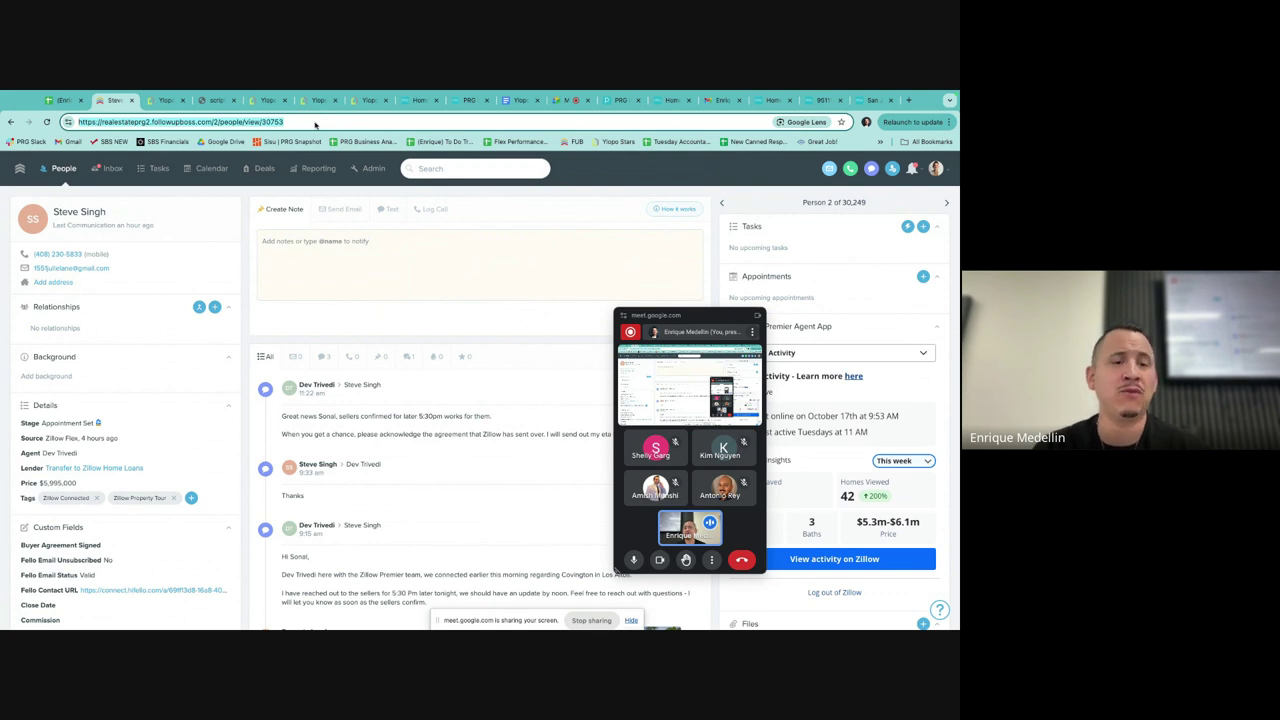
{"action": "left_click", "coordinate": [302, 123]}
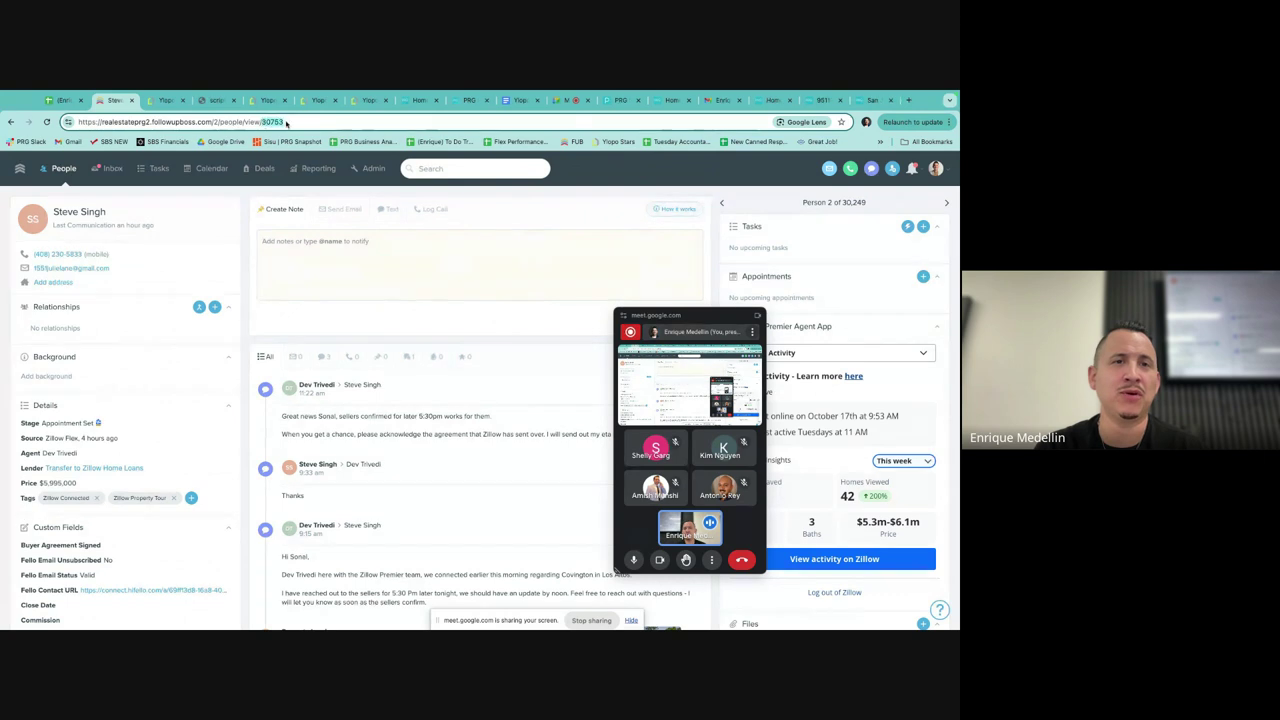
{"action": "left_click", "coordinate": [288, 123]}
{"action": "key", "text": "ctrl+c"}
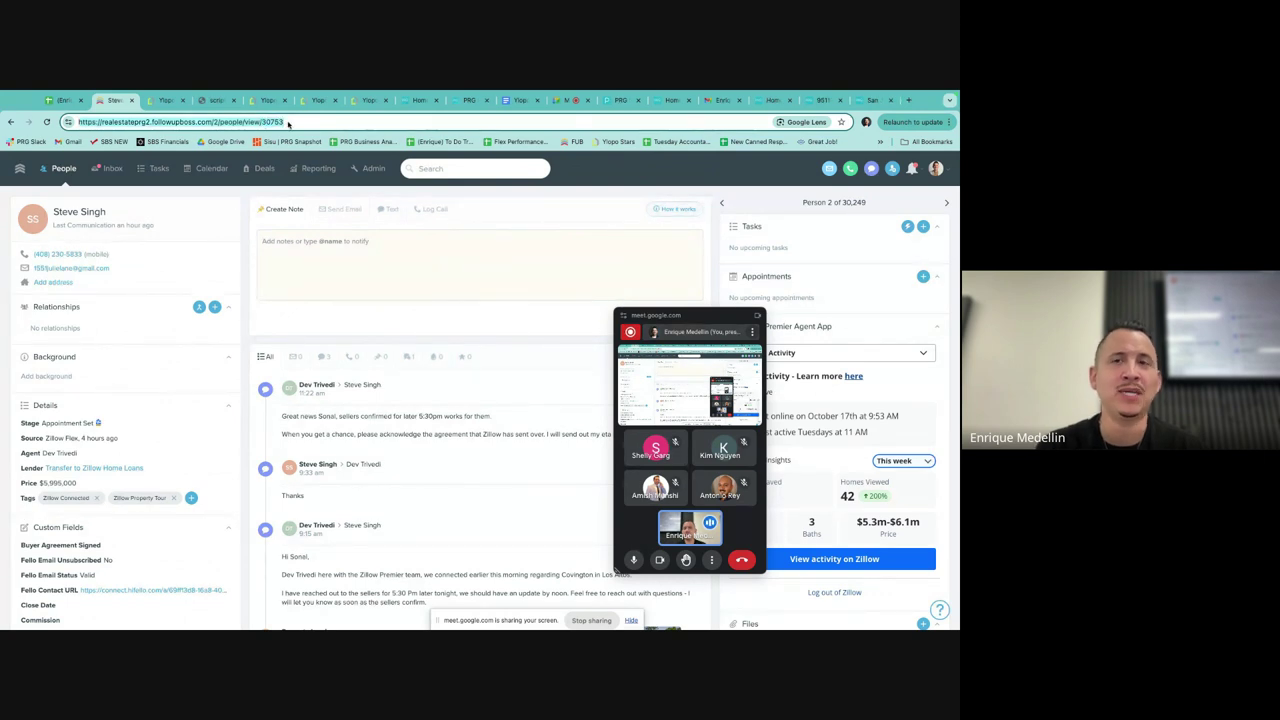
Step: Paste the lead's profile address into the Ylopo import field, pull the details and look over the filled-in form
{"action": "left_click", "coordinate": [163, 100]}
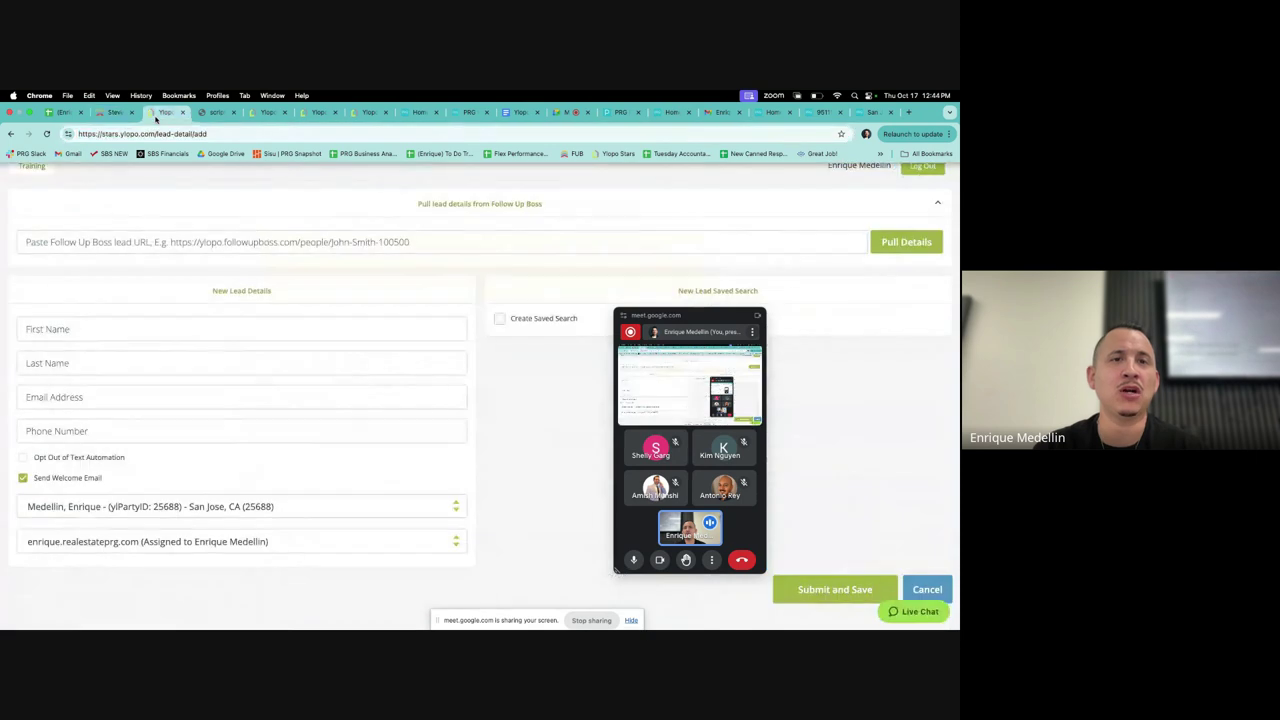
{"action": "left_click", "coordinate": [459, 237]}
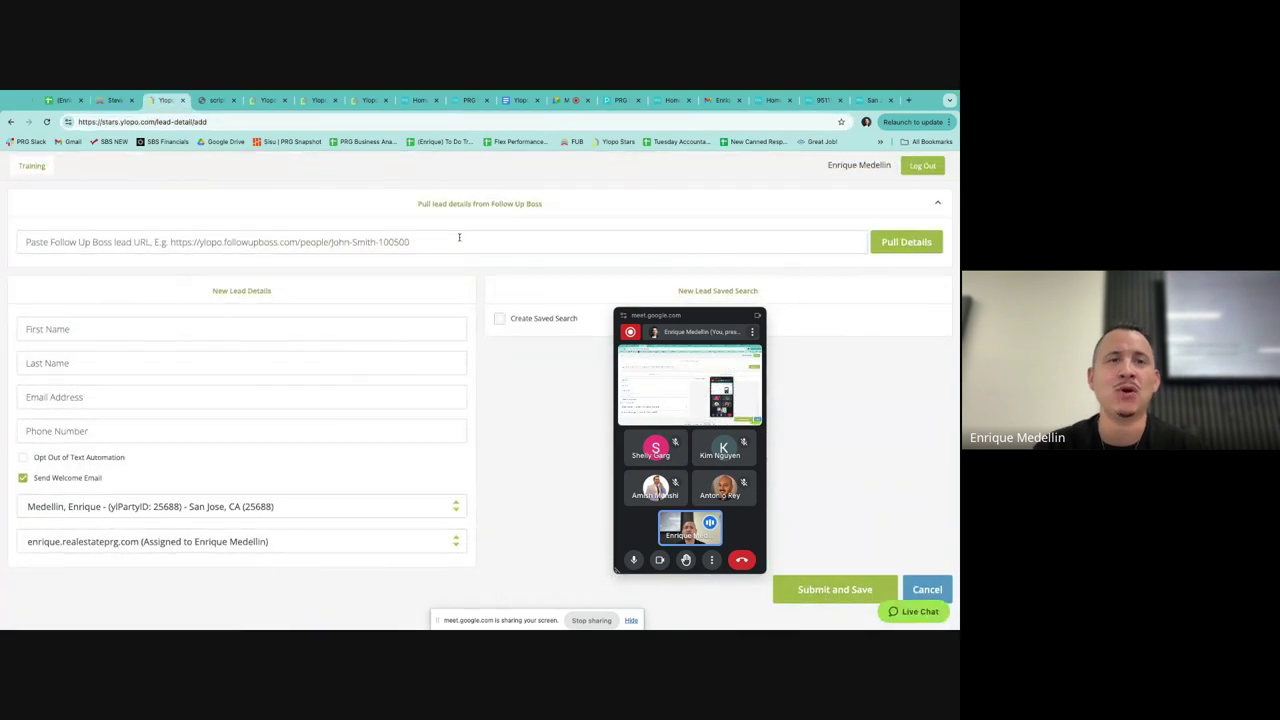
{"action": "key", "text": "ctrl+v"}
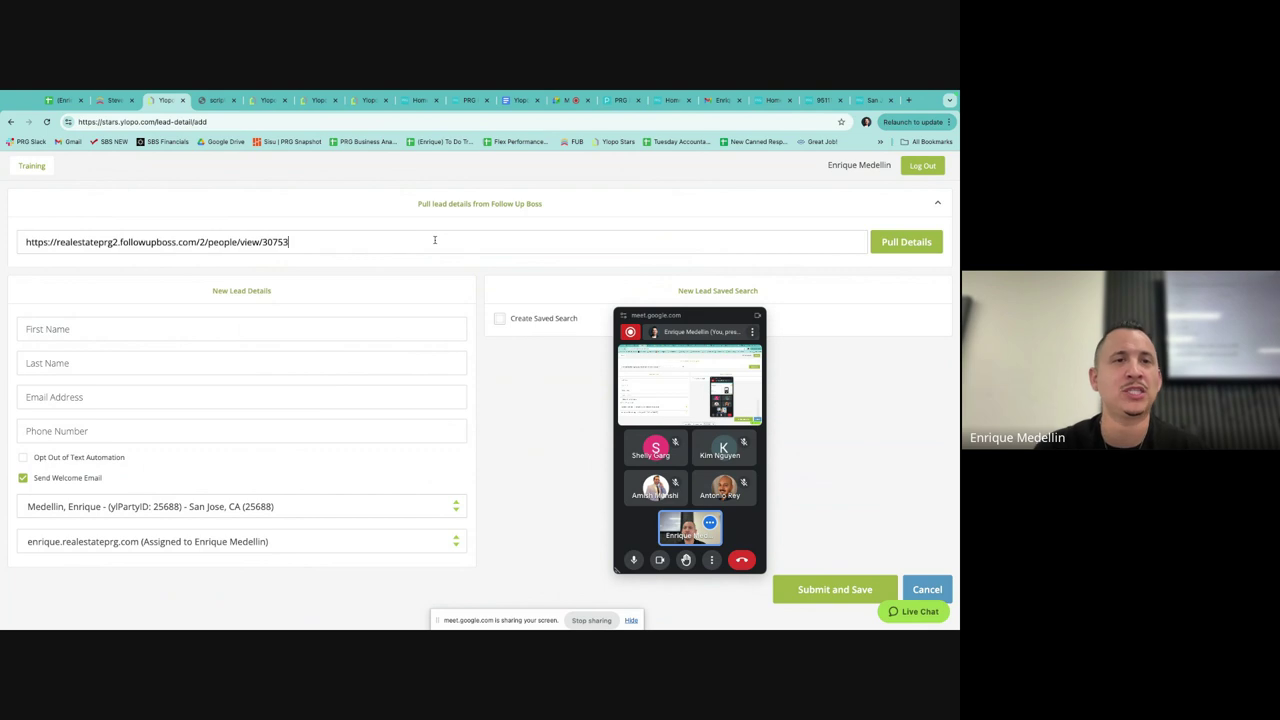
{"action": "left_click", "coordinate": [884, 243]}
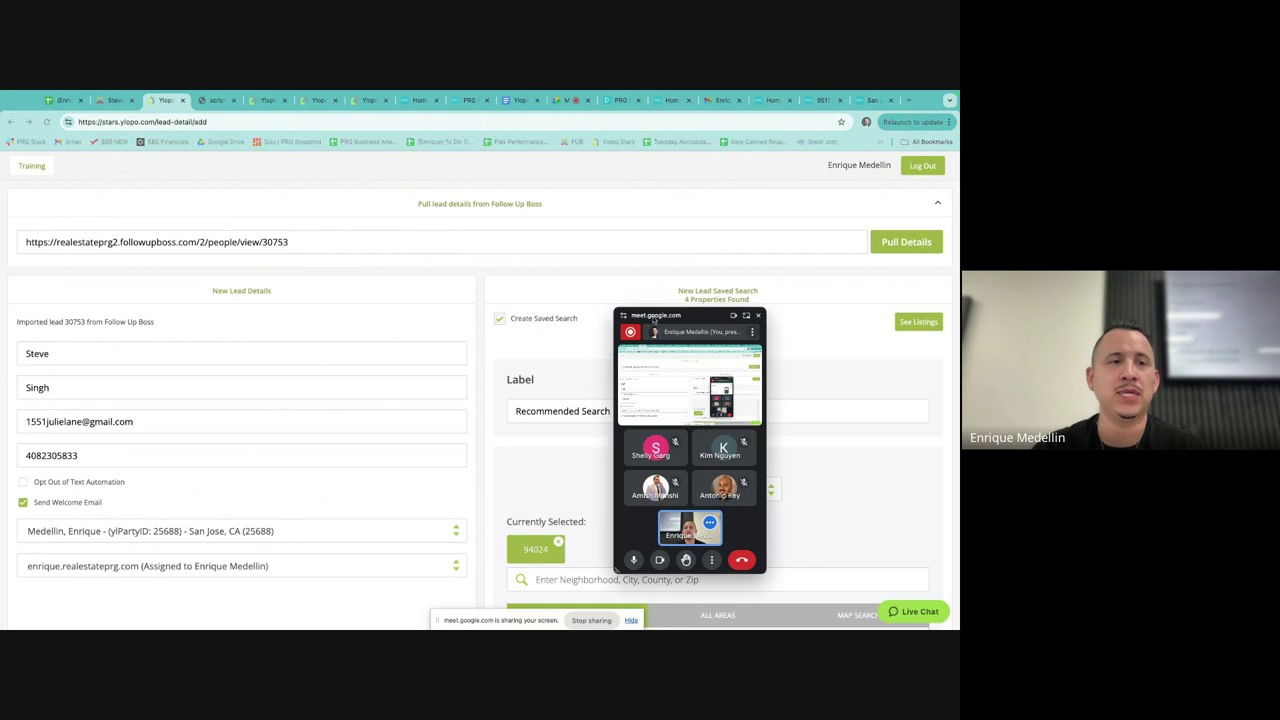
{"action": "left_click_drag", "start_coordinate": [652, 314], "coordinate": [699, 106]}
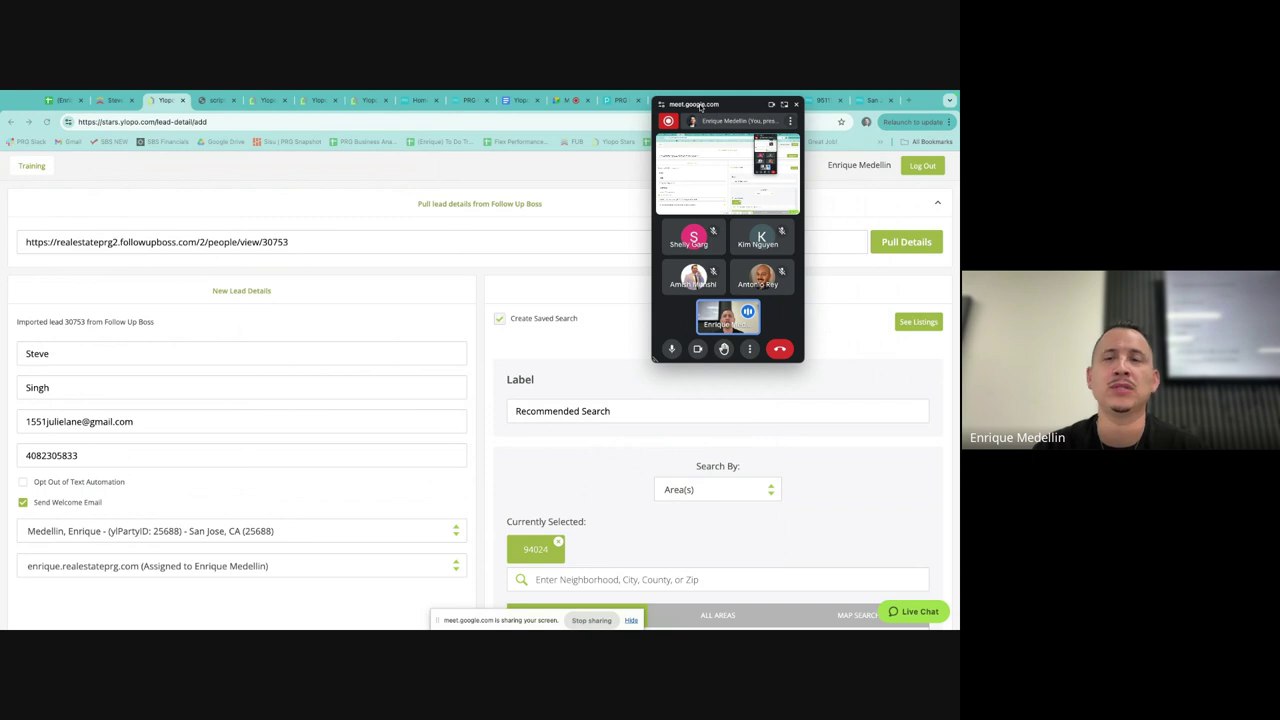
{"action": "scroll", "coordinate": [343, 420], "scroll_direction": "down", "scroll_amount": 3}
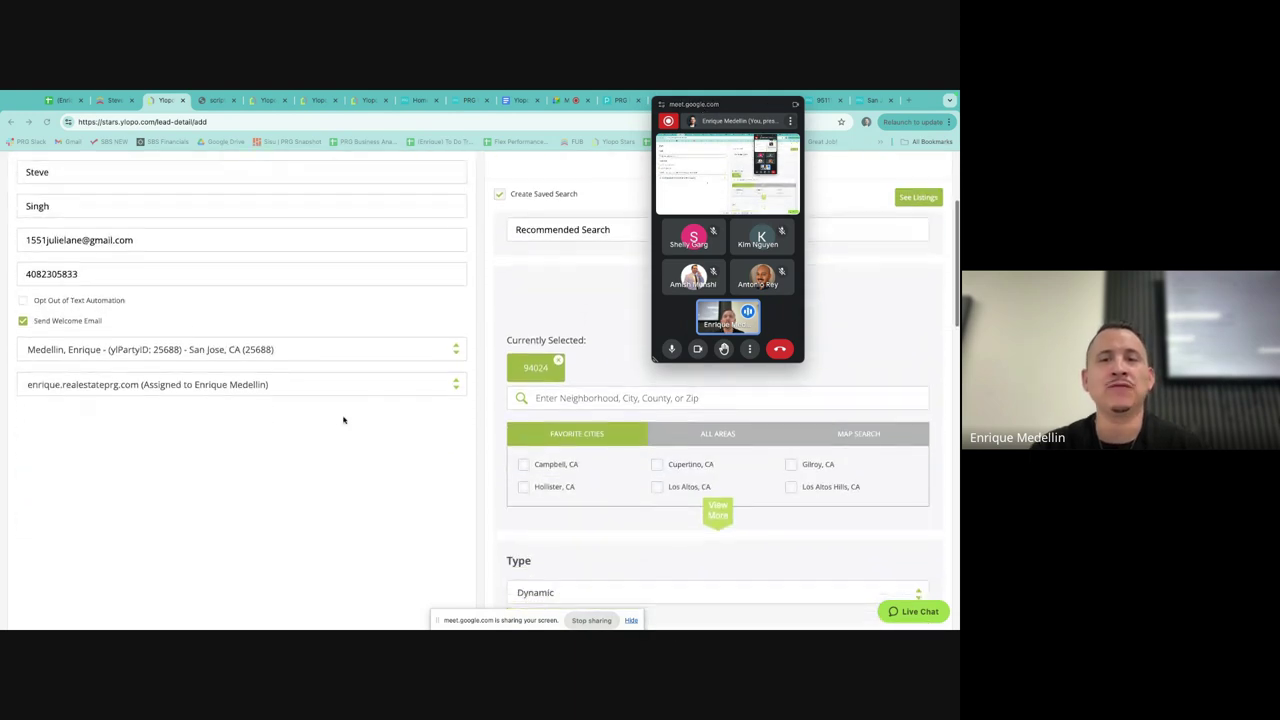
{"action": "scroll", "coordinate": [343, 420], "scroll_direction": "up", "scroll_amount": 3}
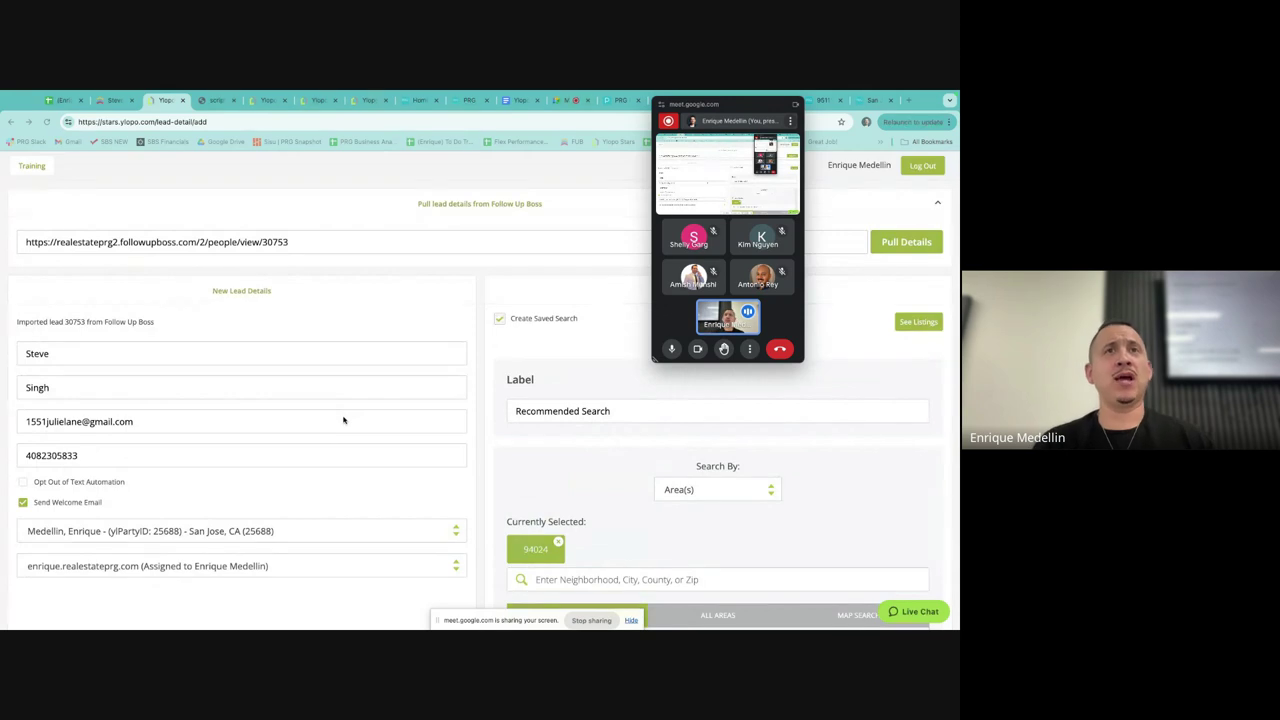
Step: Revisit the lead's Follow Up Boss profile, then pull its details into the Ylopo form again from the same address
{"action": "left_click", "coordinate": [116, 100]}
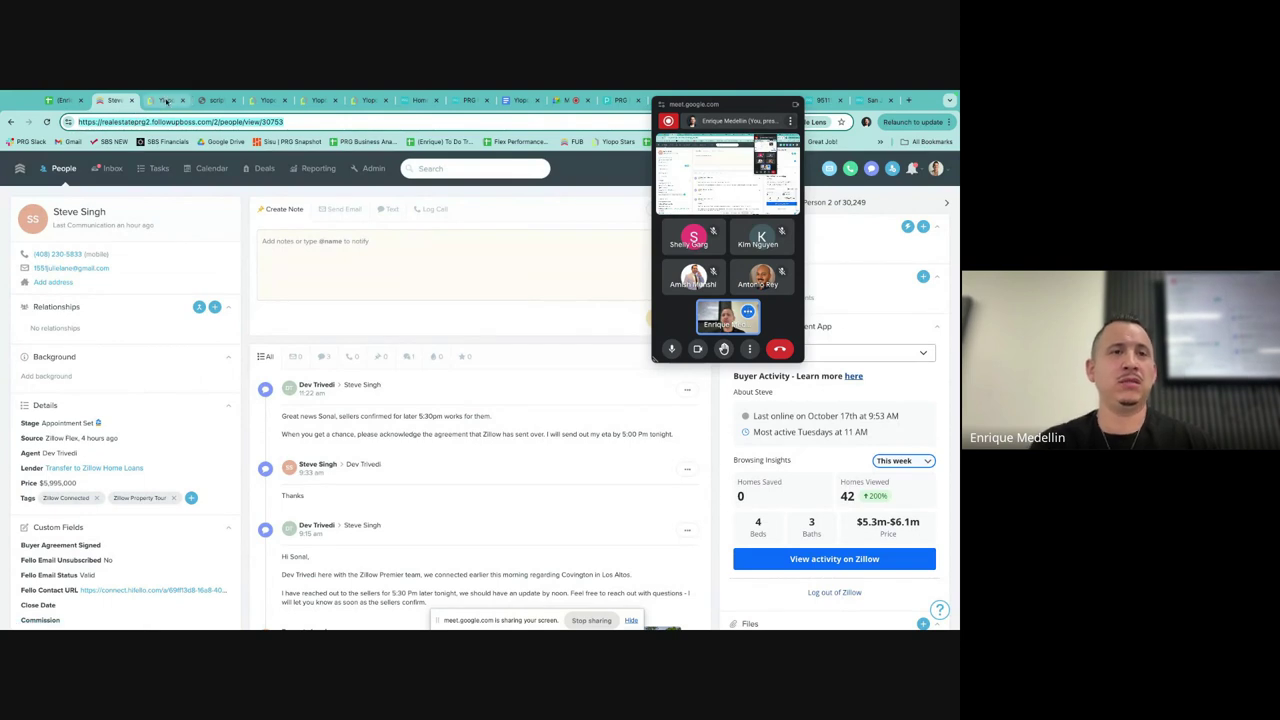
{"action": "left_click", "coordinate": [165, 101]}
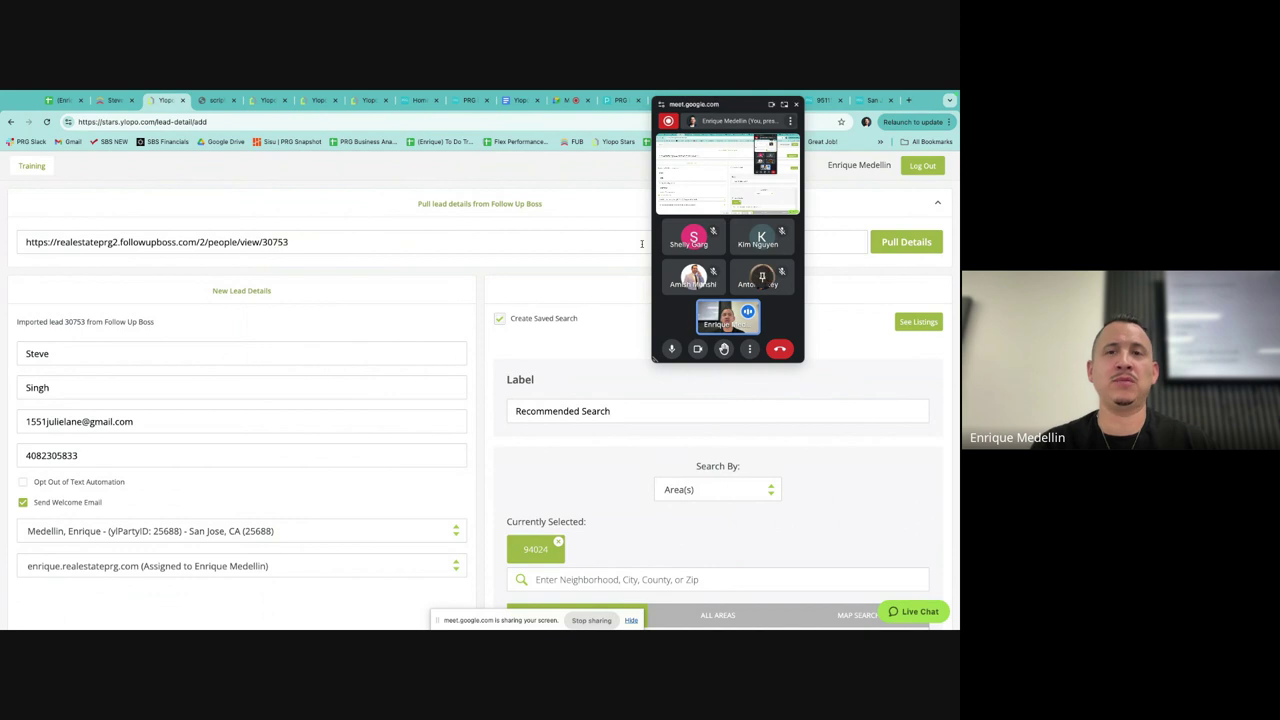
{"action": "triple_click", "coordinate": [374, 234]}
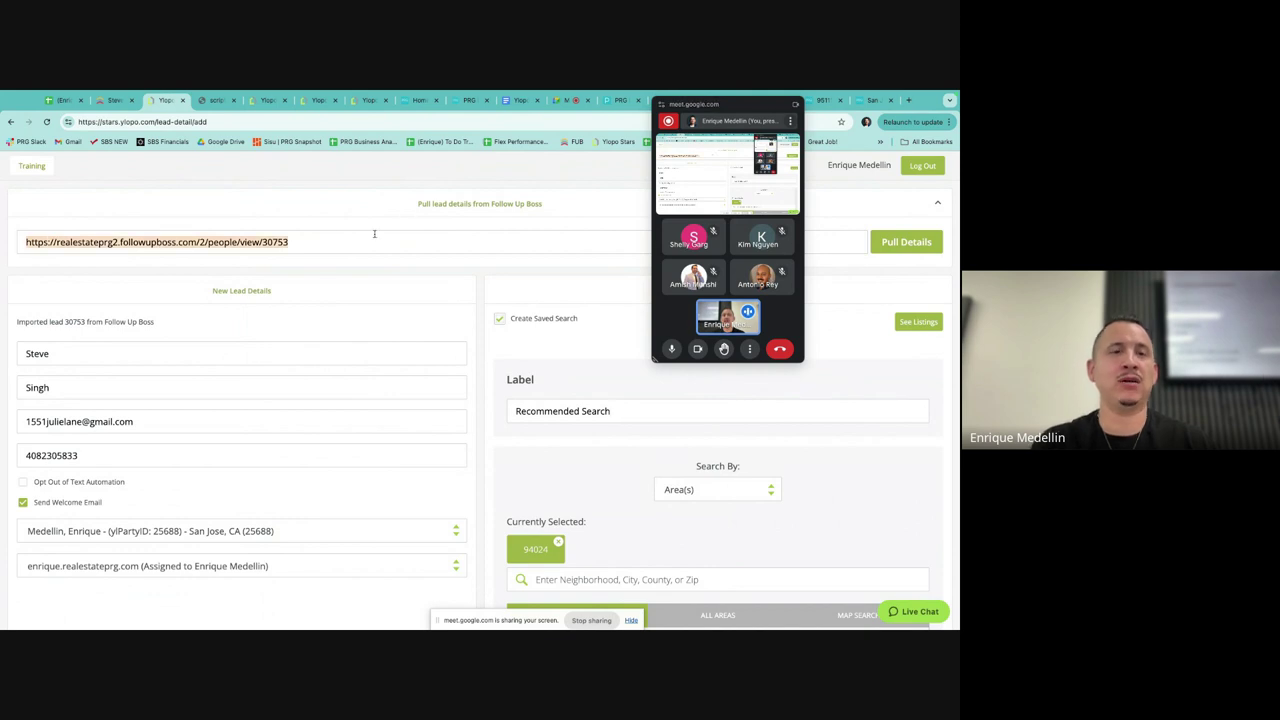
{"action": "left_click", "coordinate": [374, 234]}
{"action": "left_click", "coordinate": [883, 251]}
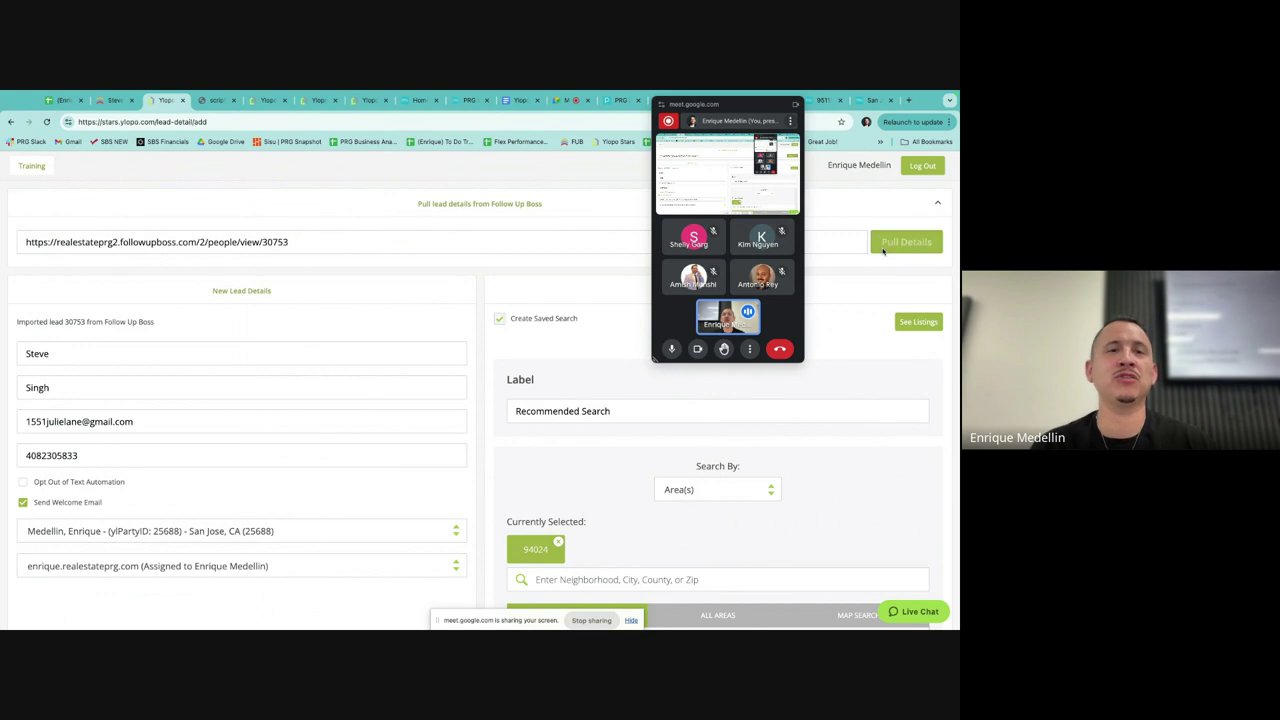
Step: Highlight the pasted Follow Up Boss address and turn off Send Welcome Email for the imported lead
{"action": "scroll", "coordinate": [443, 457], "scroll_direction": "down", "scroll_amount": 2}
{"action": "scroll", "coordinate": [447, 459], "scroll_direction": "up", "scroll_amount": 1}
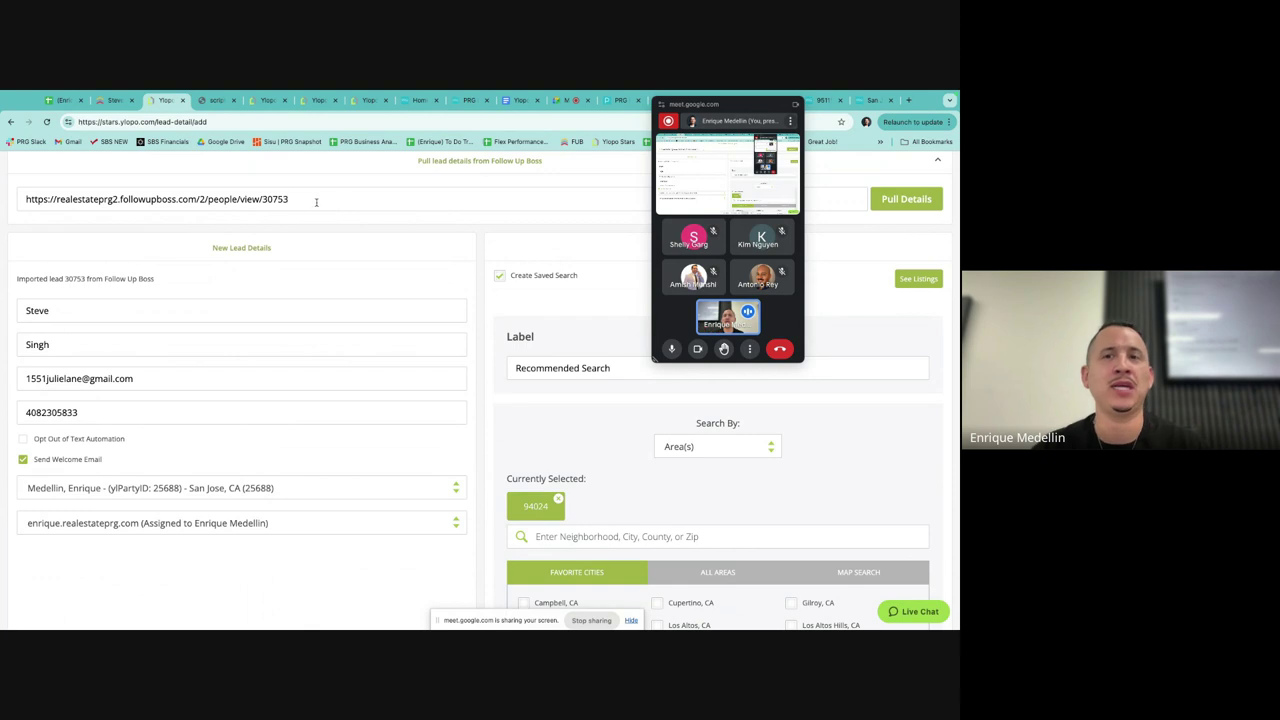
{"action": "left_click_drag", "start_coordinate": [345, 208], "coordinate": [26, 199]}
{"action": "left_click", "coordinate": [341, 302]}
{"action": "scroll", "coordinate": [91, 298], "scroll_direction": "down", "scroll_amount": 2}
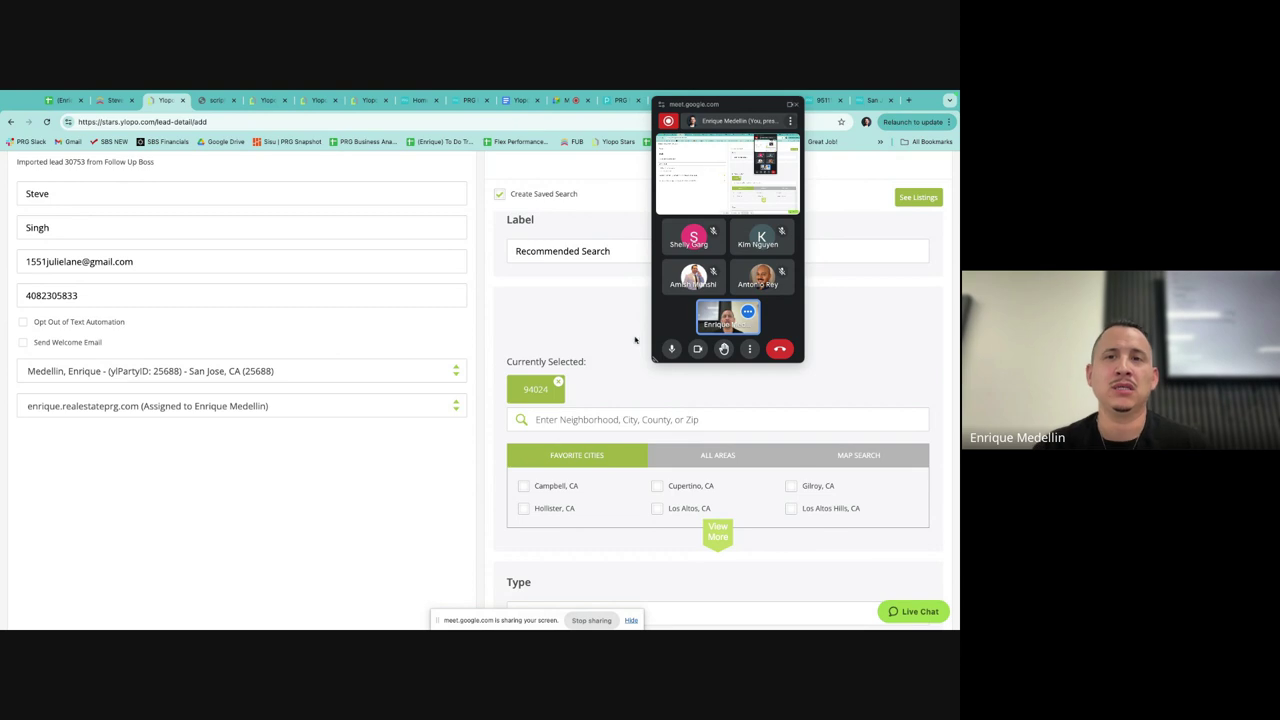
Step: Review the new lead's saved search, from its label and areas through the amenities to the listing alert settings
{"action": "scroll", "coordinate": [770, 347], "scroll_direction": "up", "scroll_amount": 3}
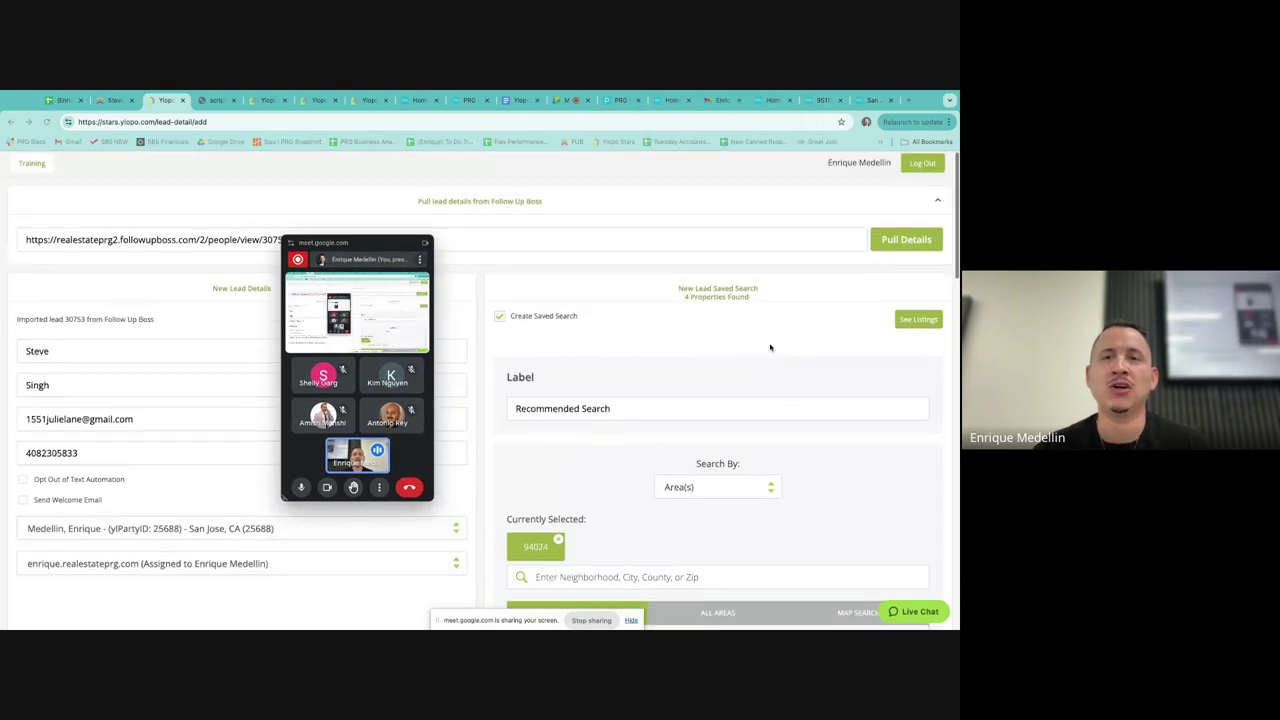
{"action": "scroll", "coordinate": [600, 290], "scroll_direction": "down", "scroll_amount": 1}
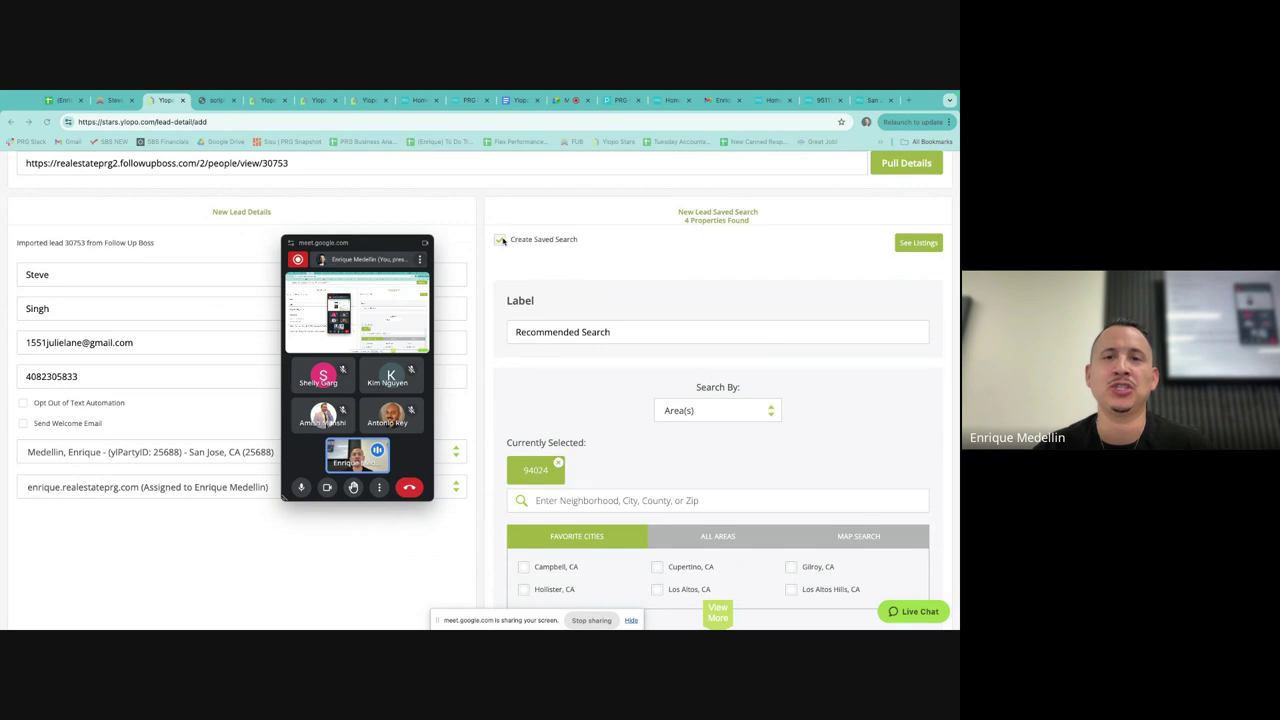
{"action": "scroll", "coordinate": [662, 403], "scroll_direction": "down", "scroll_amount": 10}
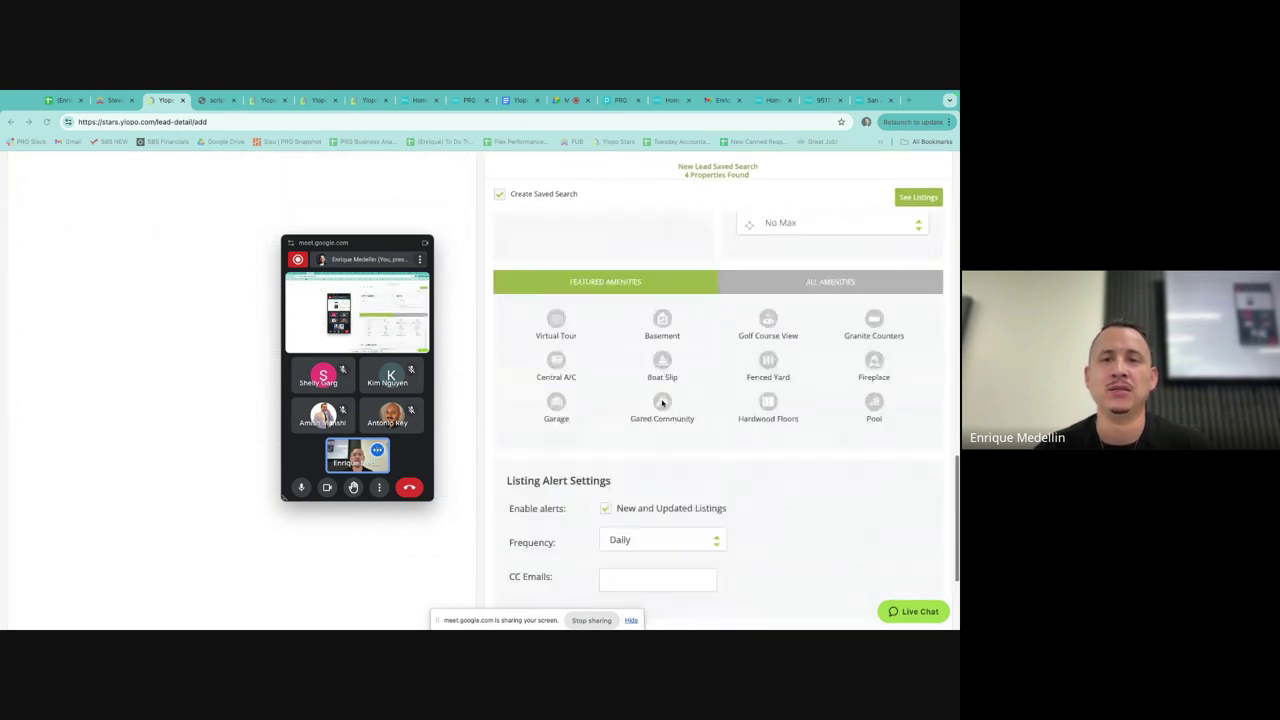
Step: Return to the import address and lead details of the filled-in form, moving the meeting window off them
{"action": "scroll", "coordinate": [662, 403], "scroll_direction": "down", "scroll_amount": 2}
{"action": "scroll", "coordinate": [662, 403], "scroll_direction": "up", "scroll_amount": 15}
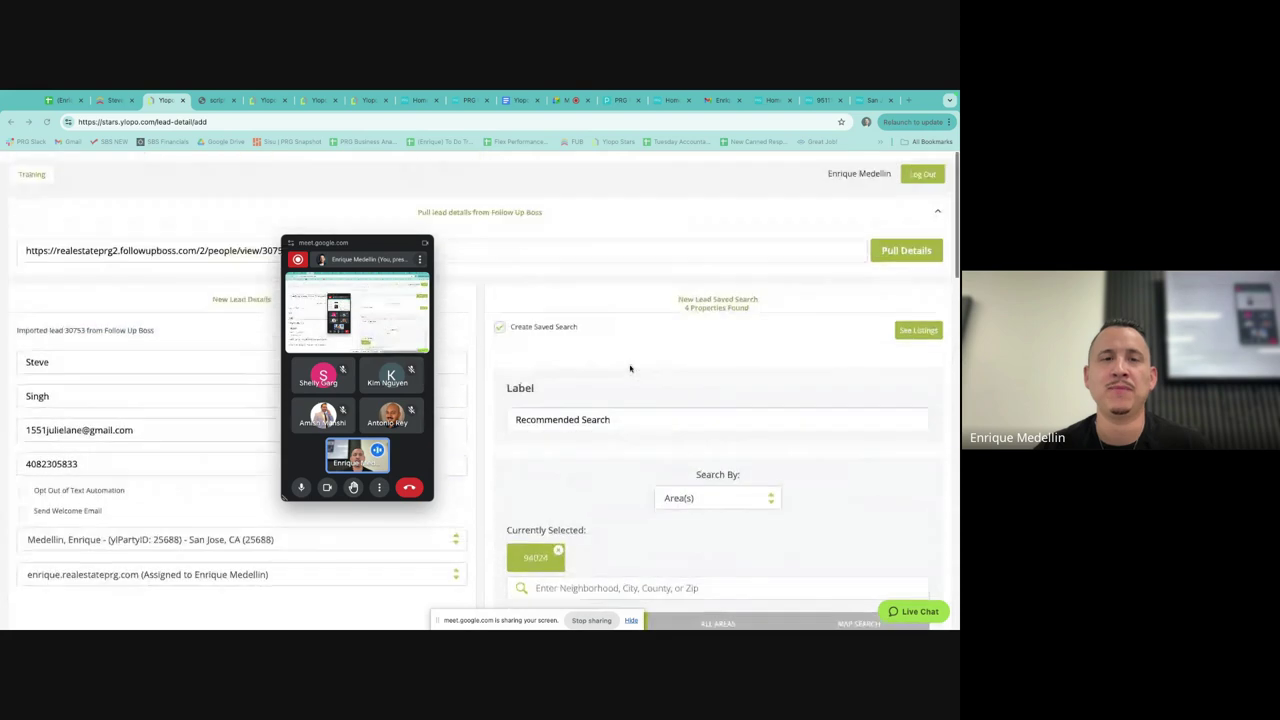
{"action": "scroll", "coordinate": [630, 368], "scroll_direction": "down", "scroll_amount": 1}
{"action": "left_click_drag", "start_coordinate": [354, 243], "coordinate": [745, 177]}
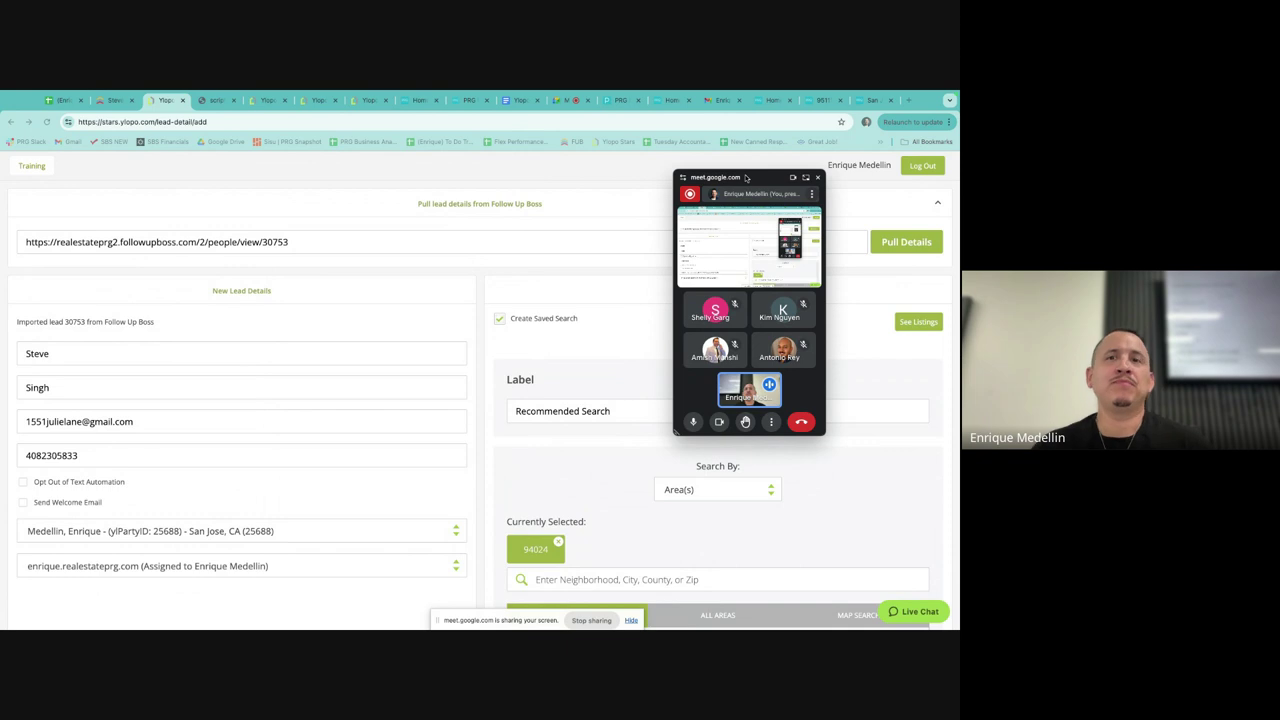
{"action": "left_click_drag", "start_coordinate": [745, 177], "coordinate": [785, 180]}
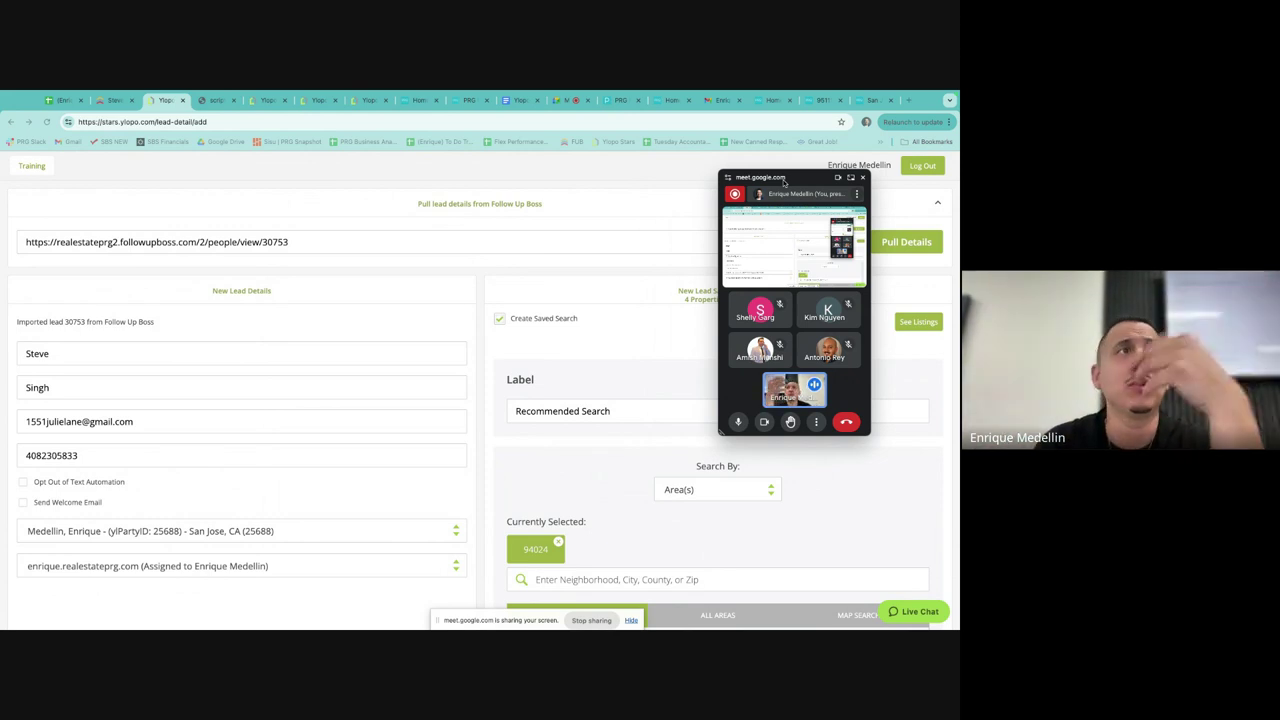
Step: Switch to Follow Up Boss, search for "test" and open the Test Lead profile
{"action": "mouse_move", "coordinate": [630, 97]}
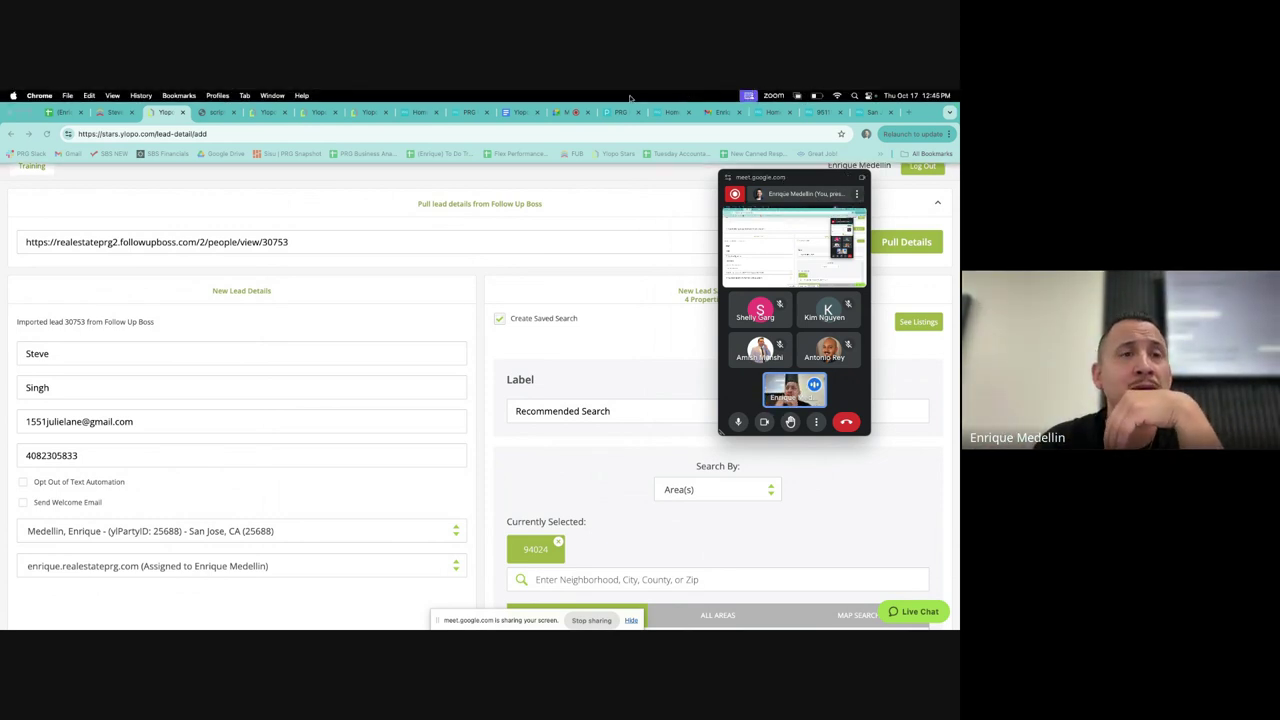
{"action": "left_click", "coordinate": [113, 112]}
{"action": "scroll", "coordinate": [98, 367], "scroll_direction": "down", "scroll_amount": 3}
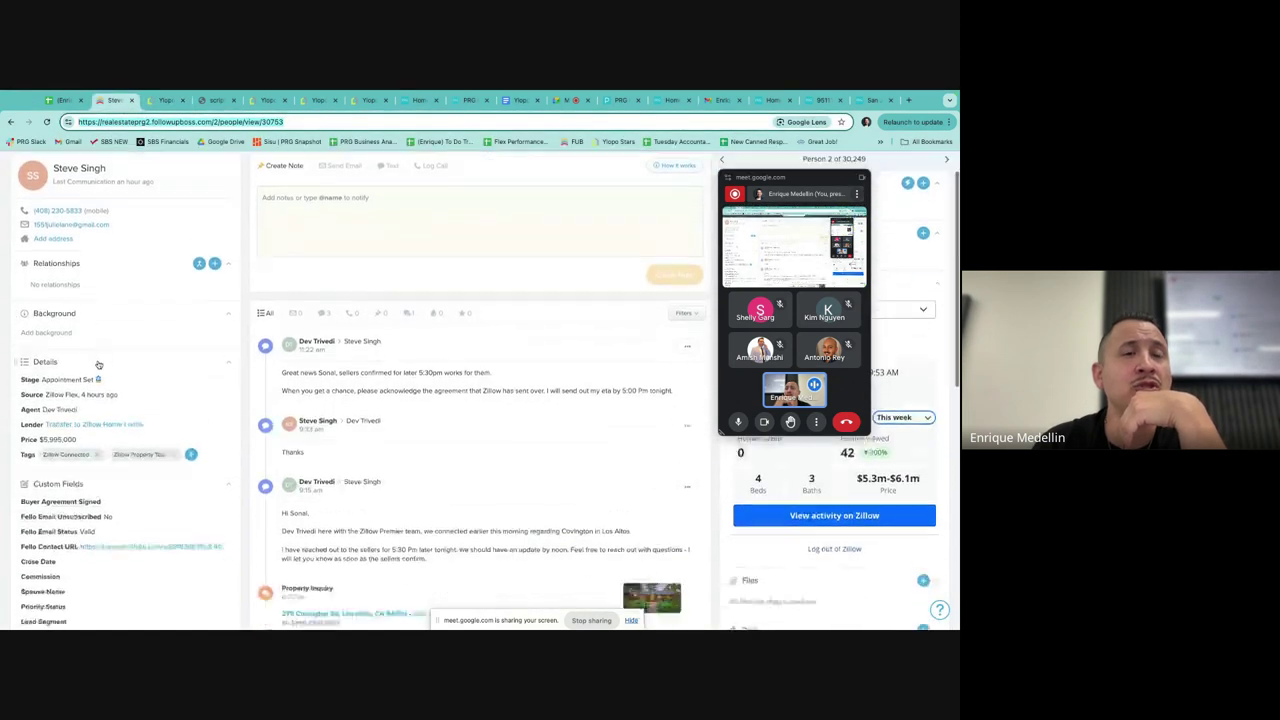
{"action": "scroll", "coordinate": [98, 365], "scroll_direction": "down", "scroll_amount": 3}
{"action": "scroll", "coordinate": [97, 360], "scroll_direction": "up", "scroll_amount": 7}
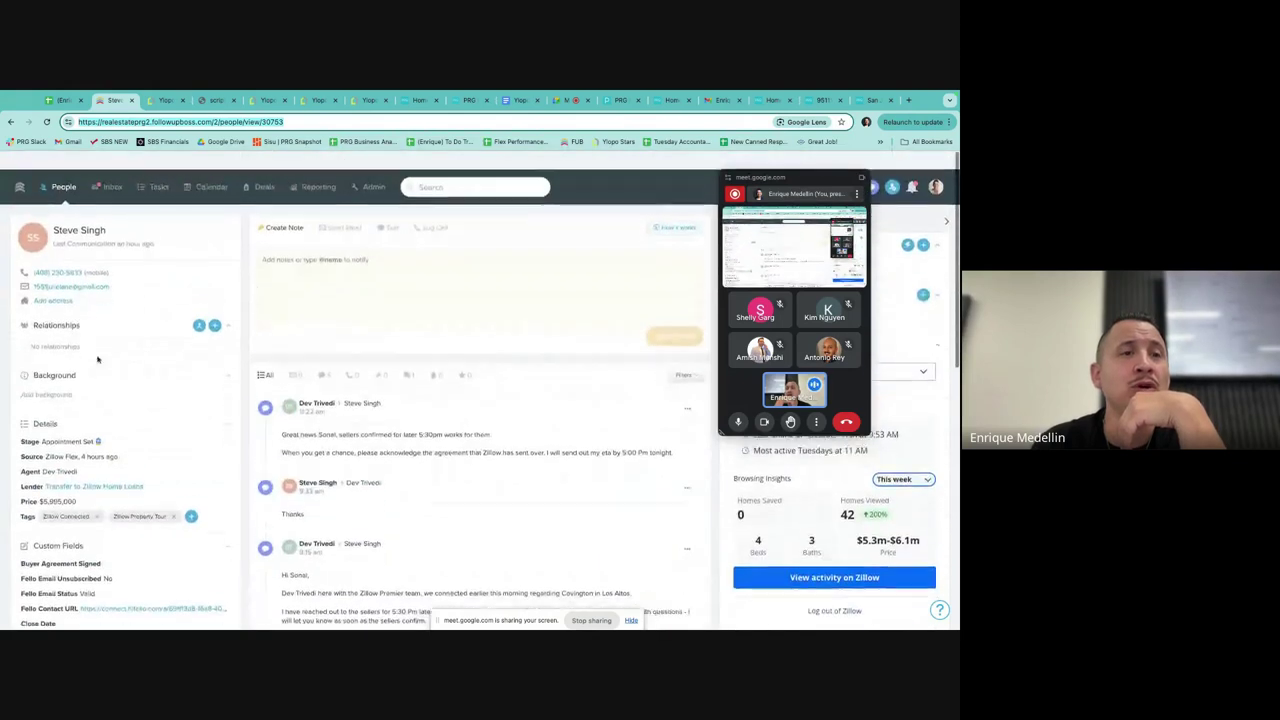
{"action": "left_click", "coordinate": [433, 169]}
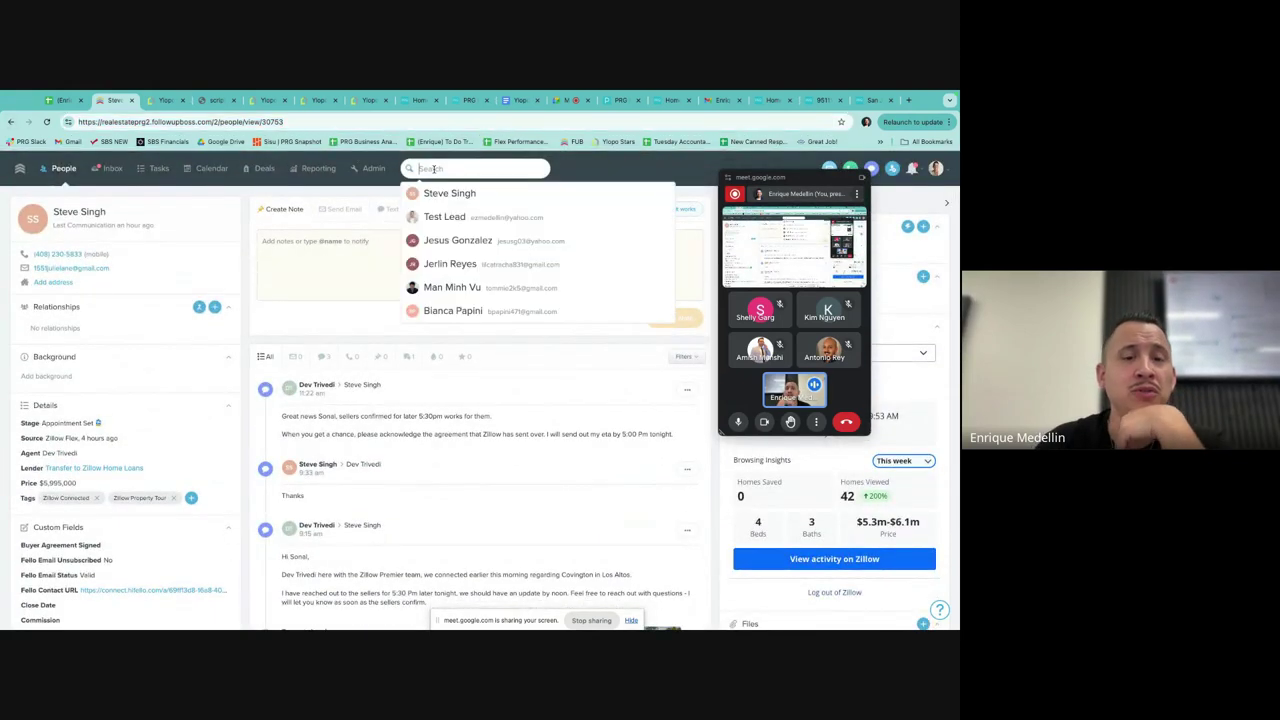
{"action": "type", "text": "test"}
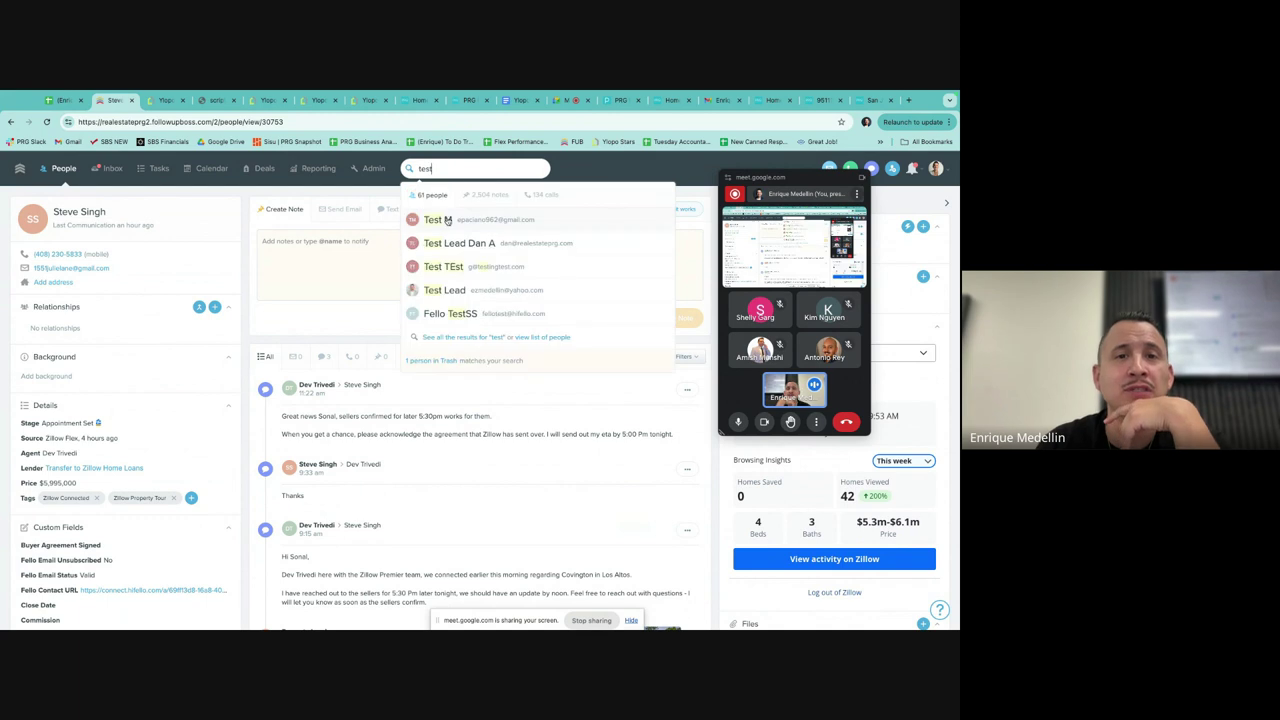
{"action": "left_click", "coordinate": [453, 300]}
Step: Open the Test Lead's Ylopo Stars link from the custom fields and start a new blank lead in Ylopo
{"action": "scroll", "coordinate": [169, 424], "scroll_direction": "down", "scroll_amount": 5}
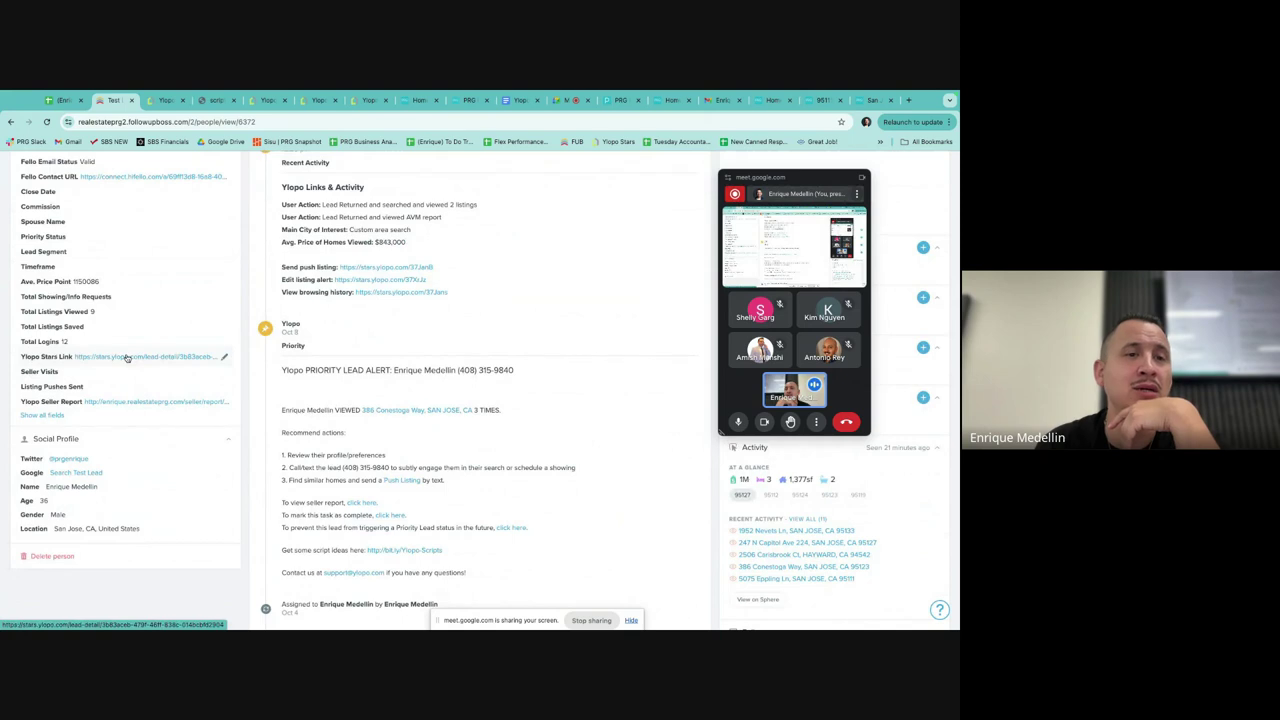
{"action": "left_click", "coordinate": [127, 357]}
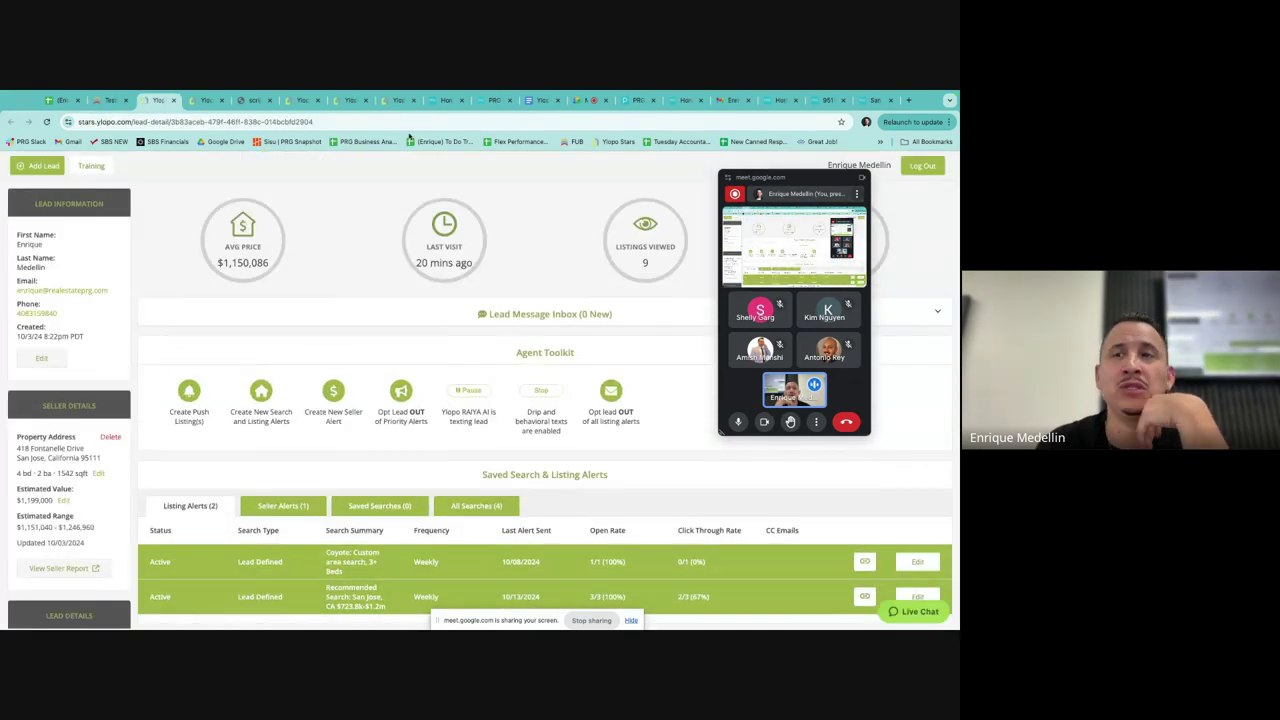
{"action": "left_click", "coordinate": [32, 165]}
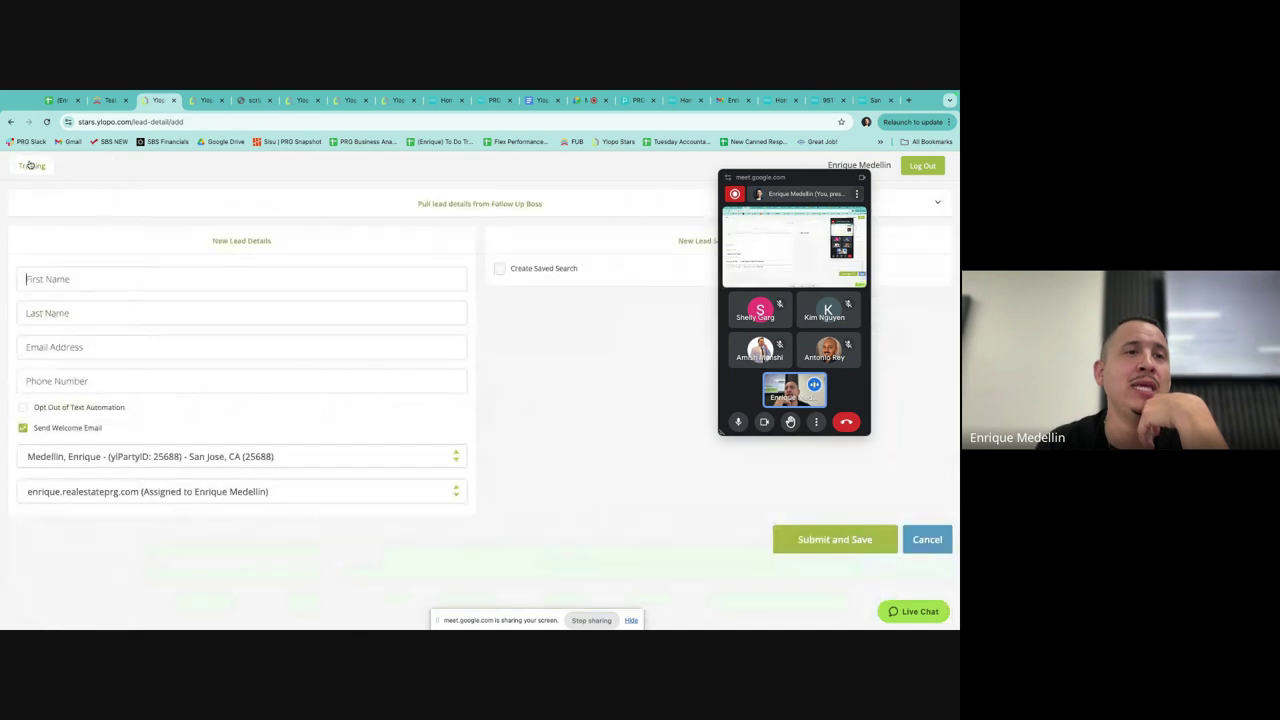
Step: Bookmark the blank add-lead page as Ylopo Stars in the Bookmarks Bar and place it beside the existing Ylopo Stars bookmark
{"action": "left_click", "coordinate": [104, 122]}
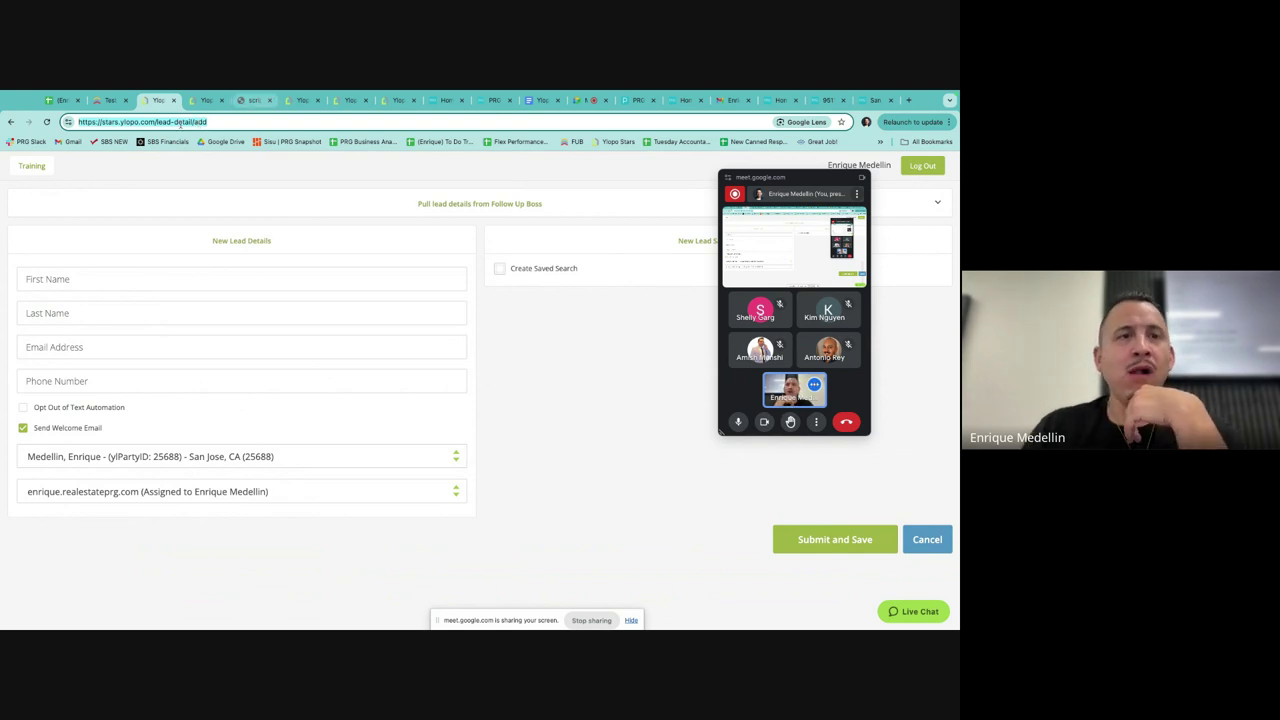
{"action": "left_click_drag", "start_coordinate": [768, 176], "coordinate": [670, 260]}
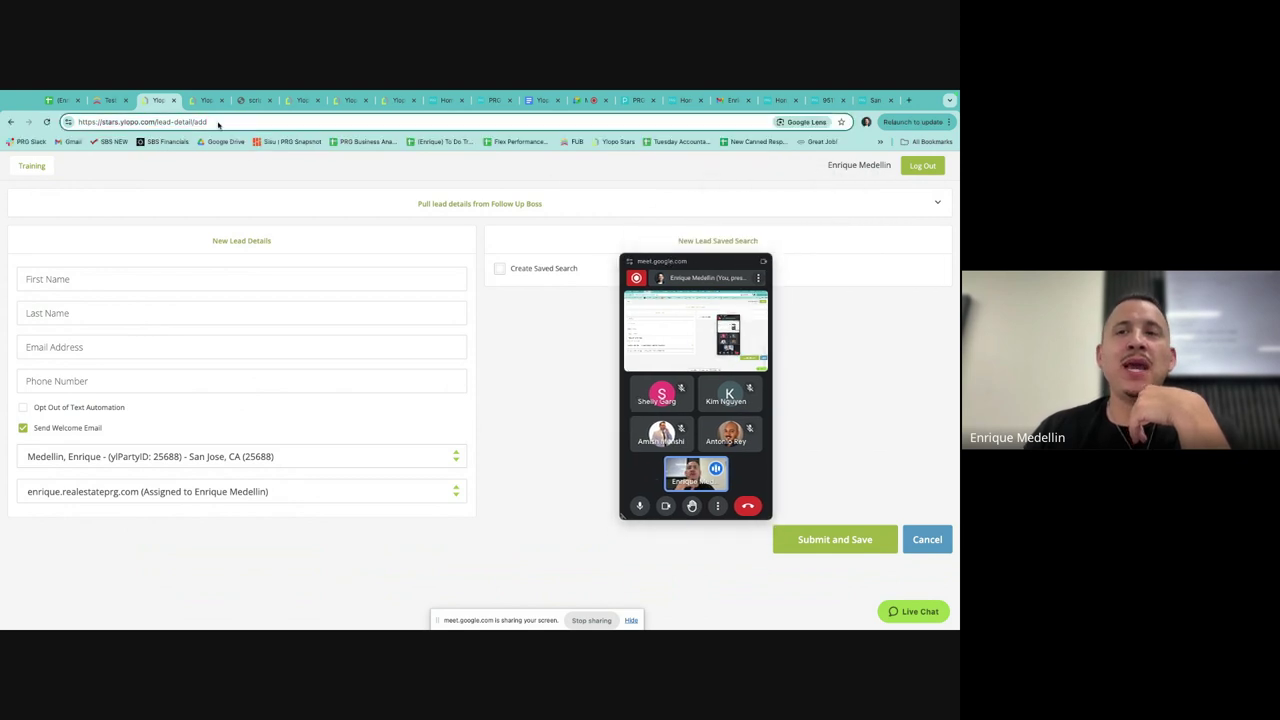
{"action": "left_click", "coordinate": [842, 122]}
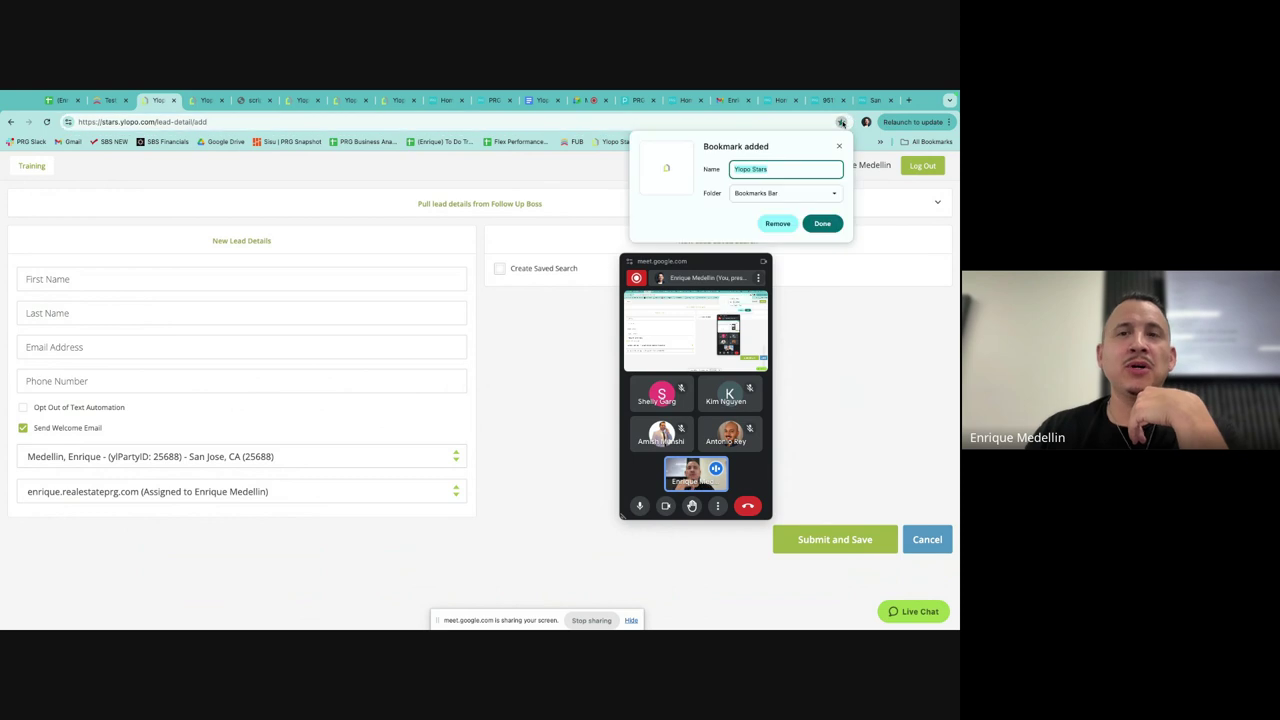
{"action": "left_click", "coordinate": [775, 169]}
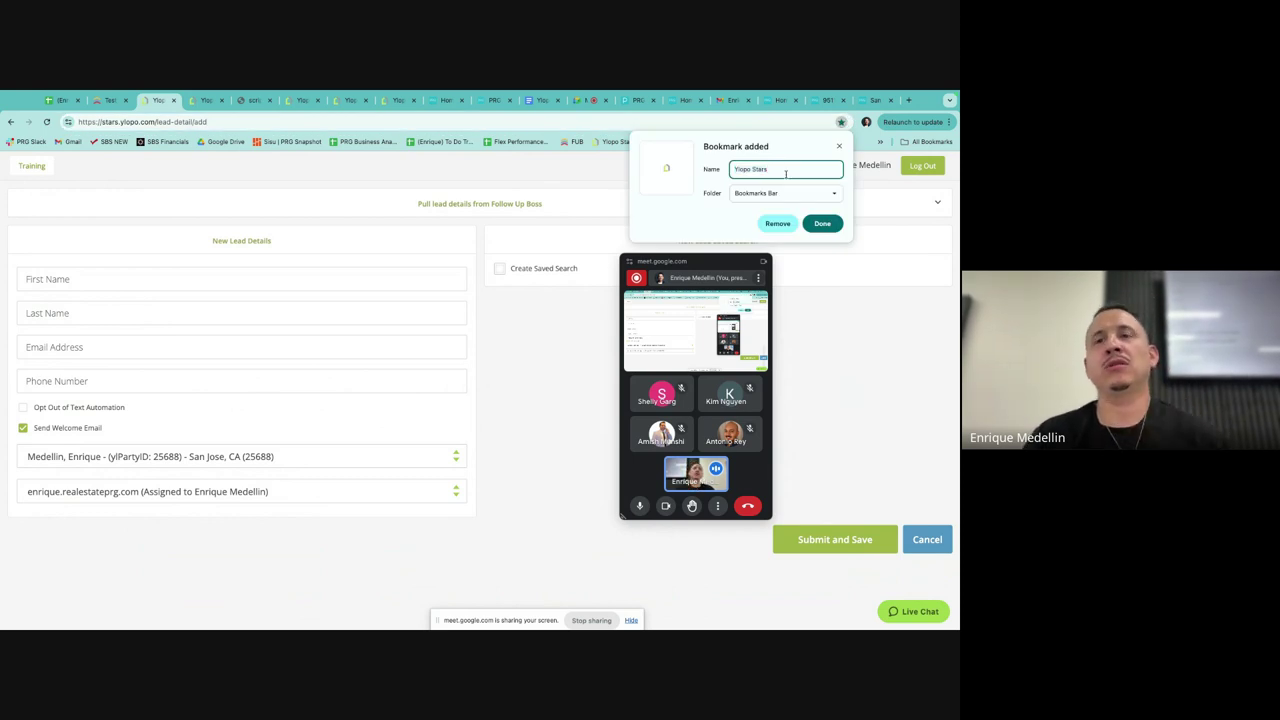
{"action": "left_click", "coordinate": [822, 224]}
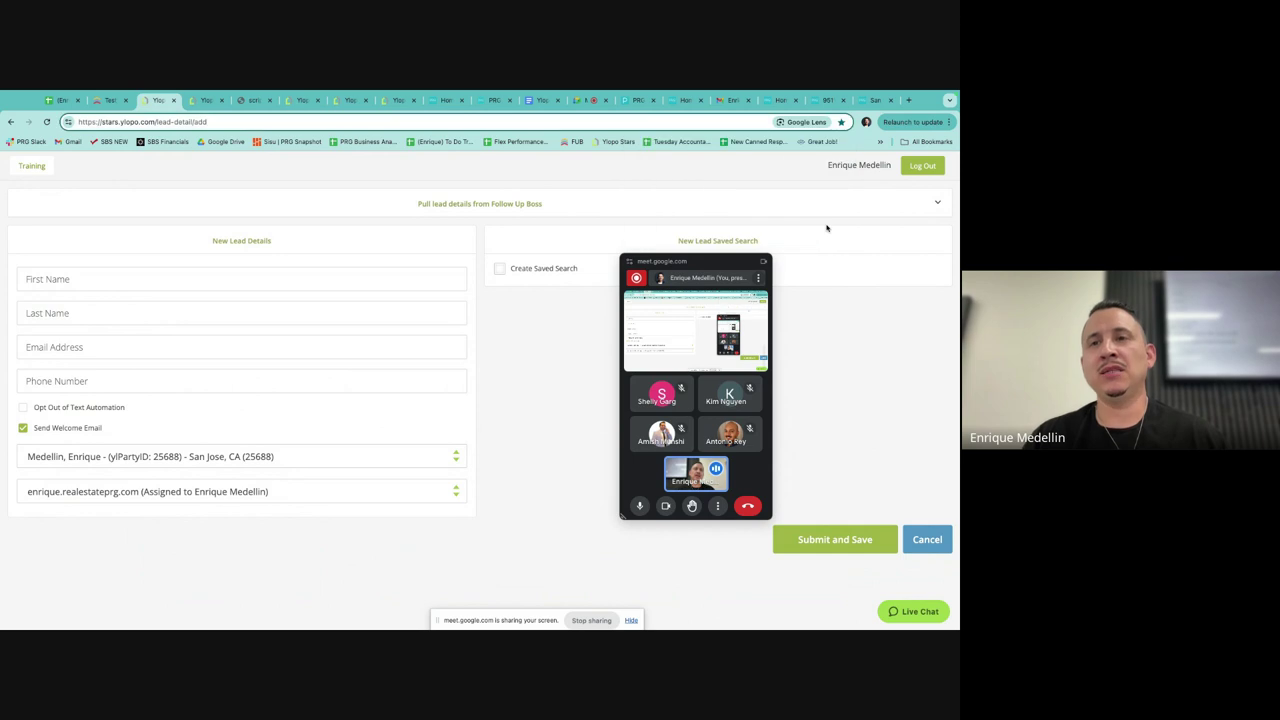
{"action": "left_click", "coordinate": [880, 142]}
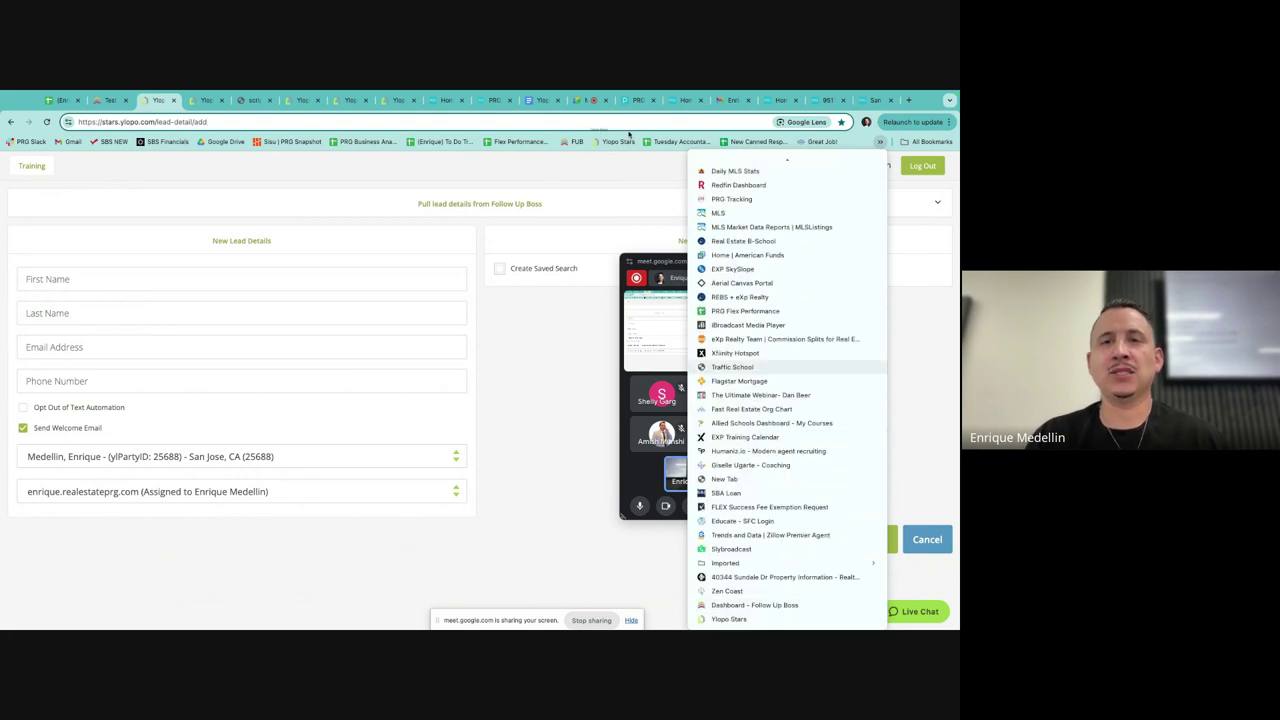
{"action": "left_click", "coordinate": [593, 145]}
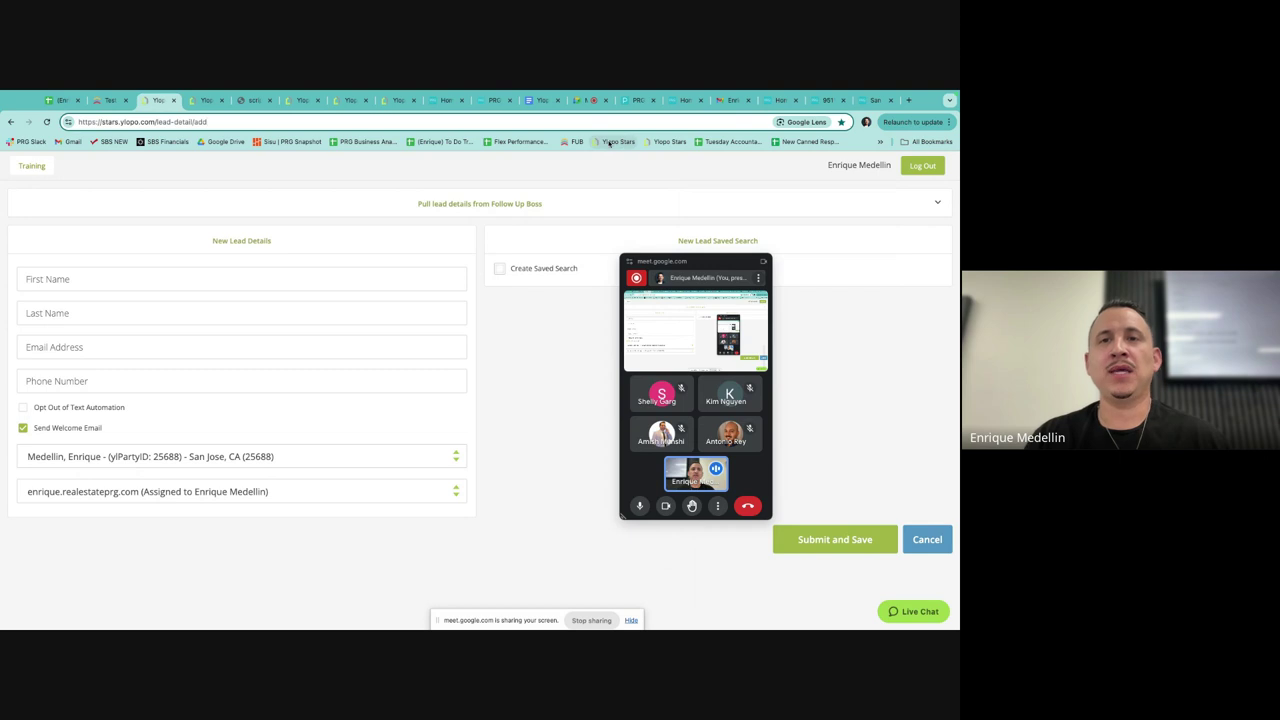
Step: Revisit the filled-in lead form, then open the Ylopo Seller Report from the Test Lead's Follow Up Boss profile
{"action": "left_click_drag", "start_coordinate": [723, 263], "coordinate": [861, 218]}
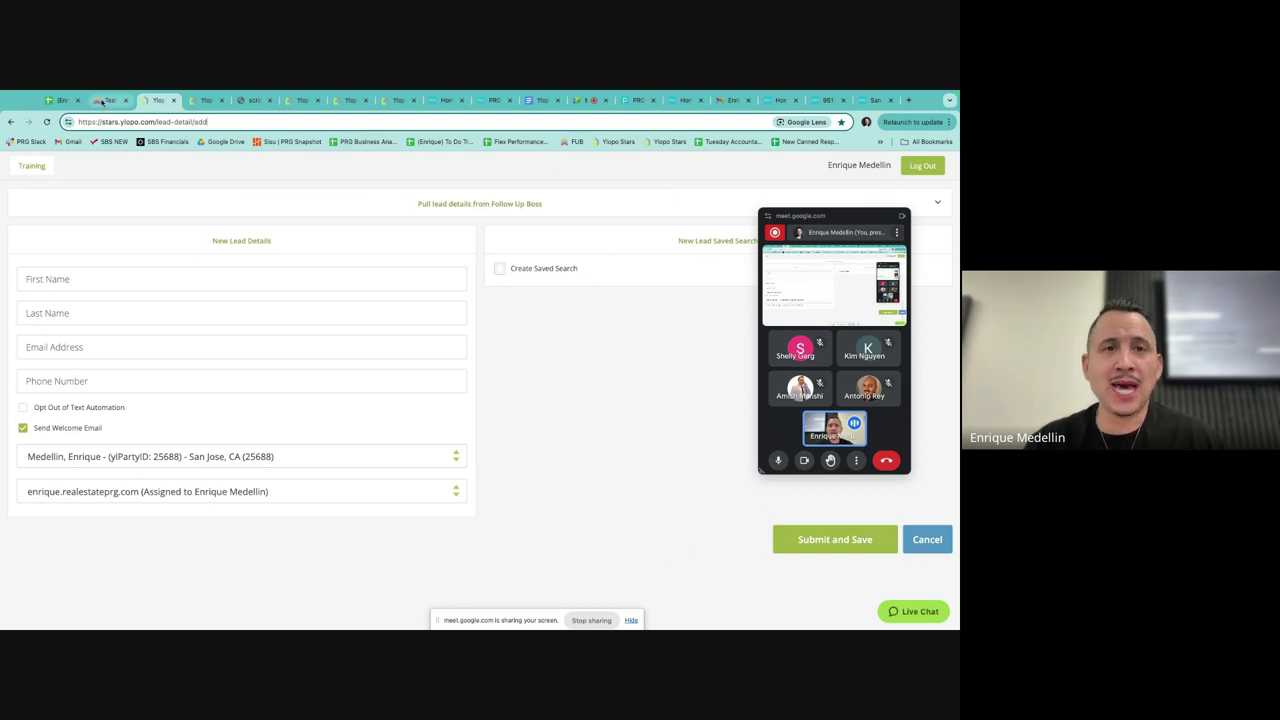
{"action": "left_click", "coordinate": [208, 101]}
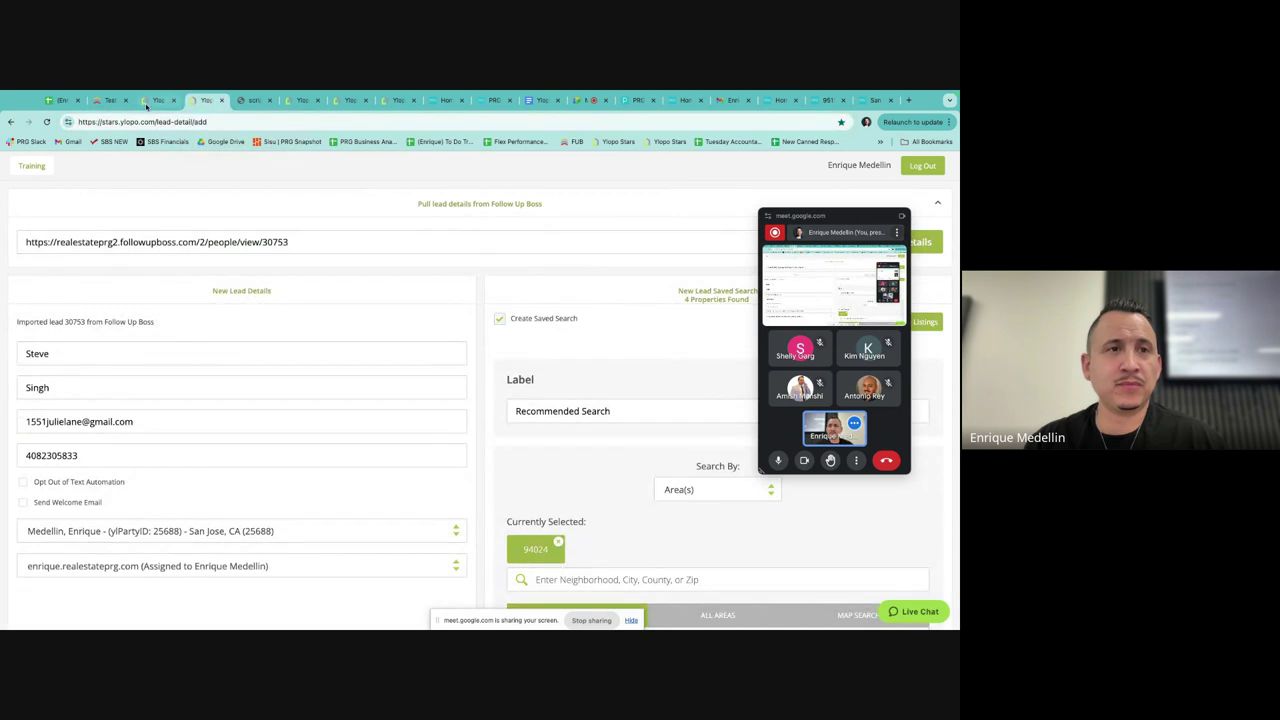
{"action": "left_click_drag", "start_coordinate": [770, 214], "coordinate": [578, 215]}
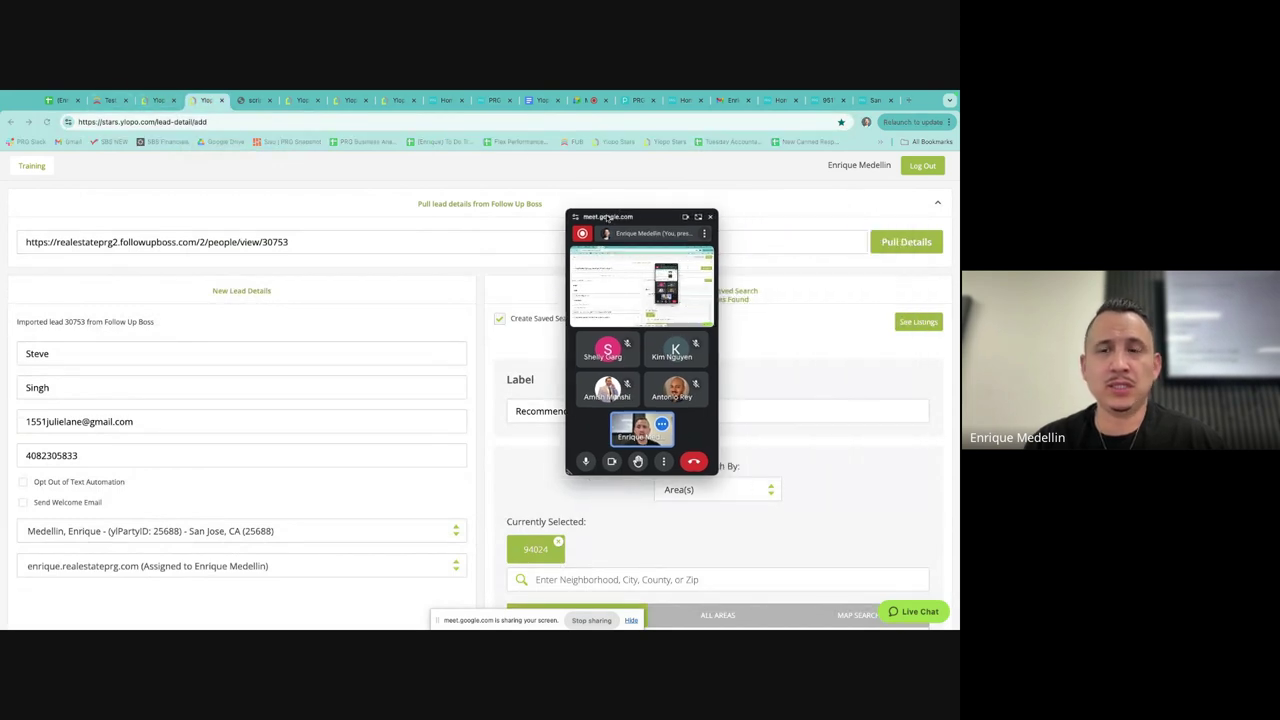
{"action": "left_click", "coordinate": [108, 100]}
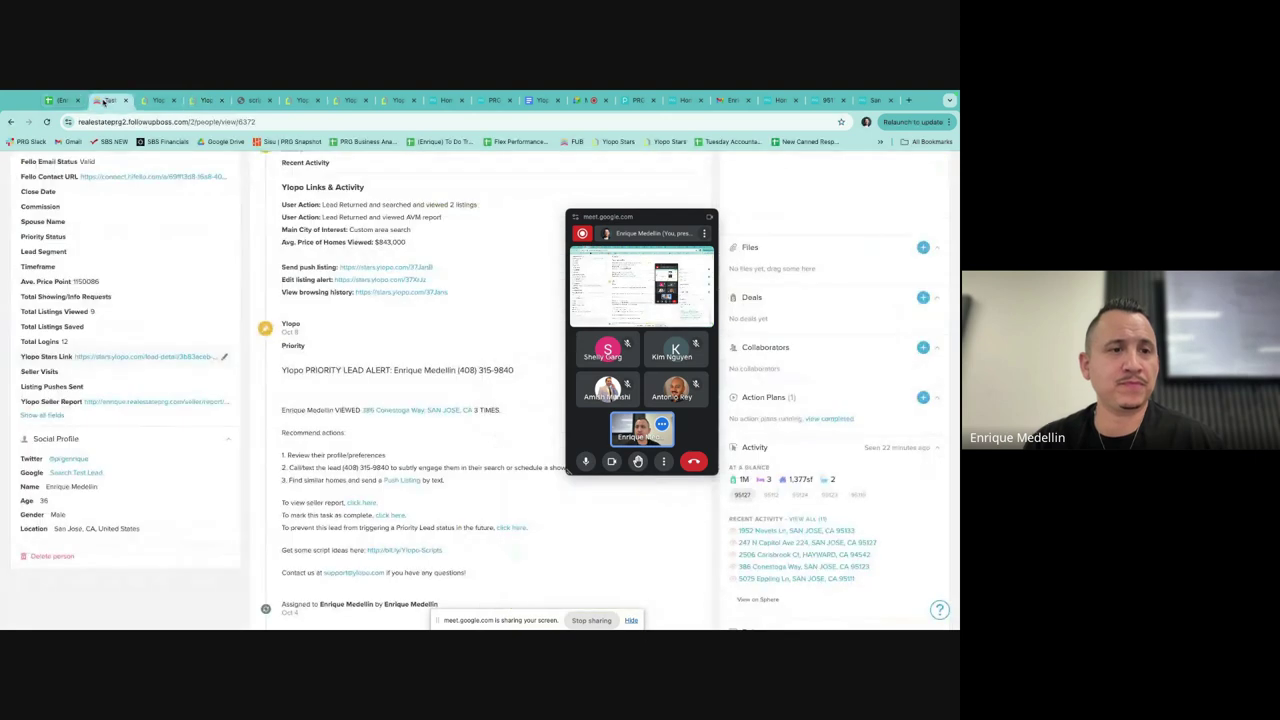
{"action": "left_click", "coordinate": [103, 403]}
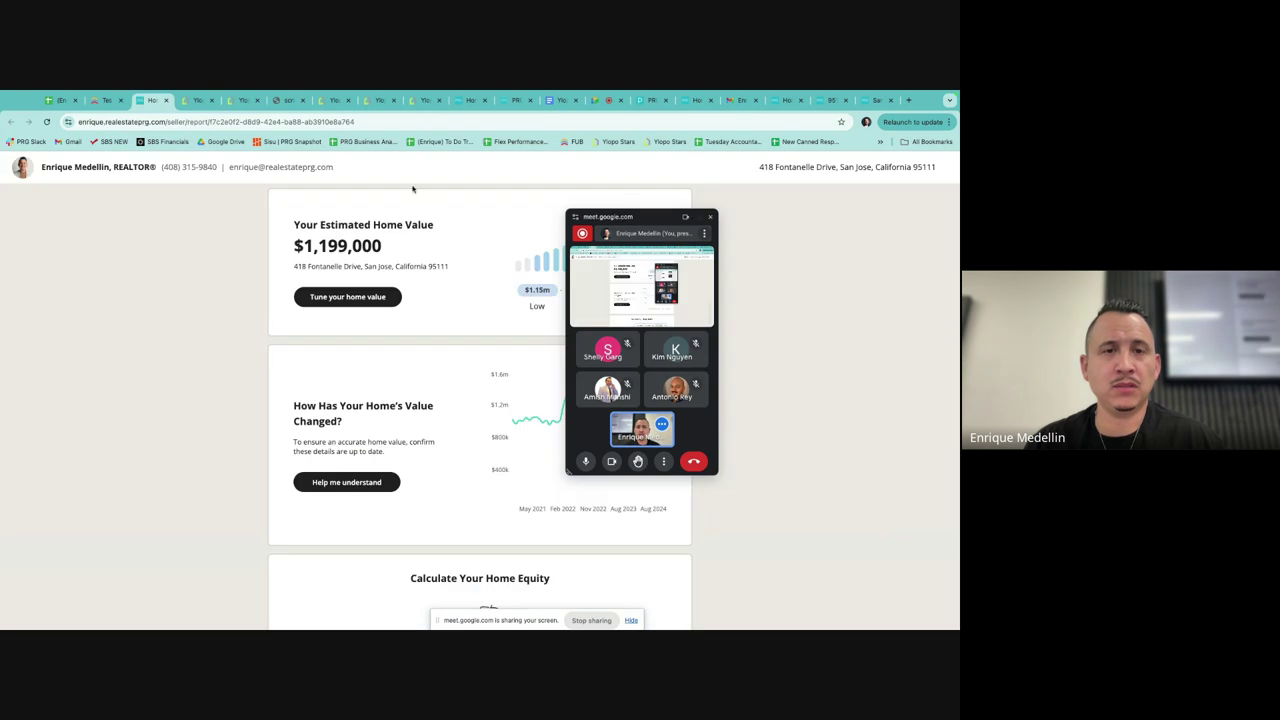
Step: Open the Test Lead's Ylopo Stars link from Follow Up Boss and look over the lead detail page, keeping the meeting window clear of it
{"action": "left_click", "coordinate": [107, 100]}
{"action": "left_click", "coordinate": [146, 356]}
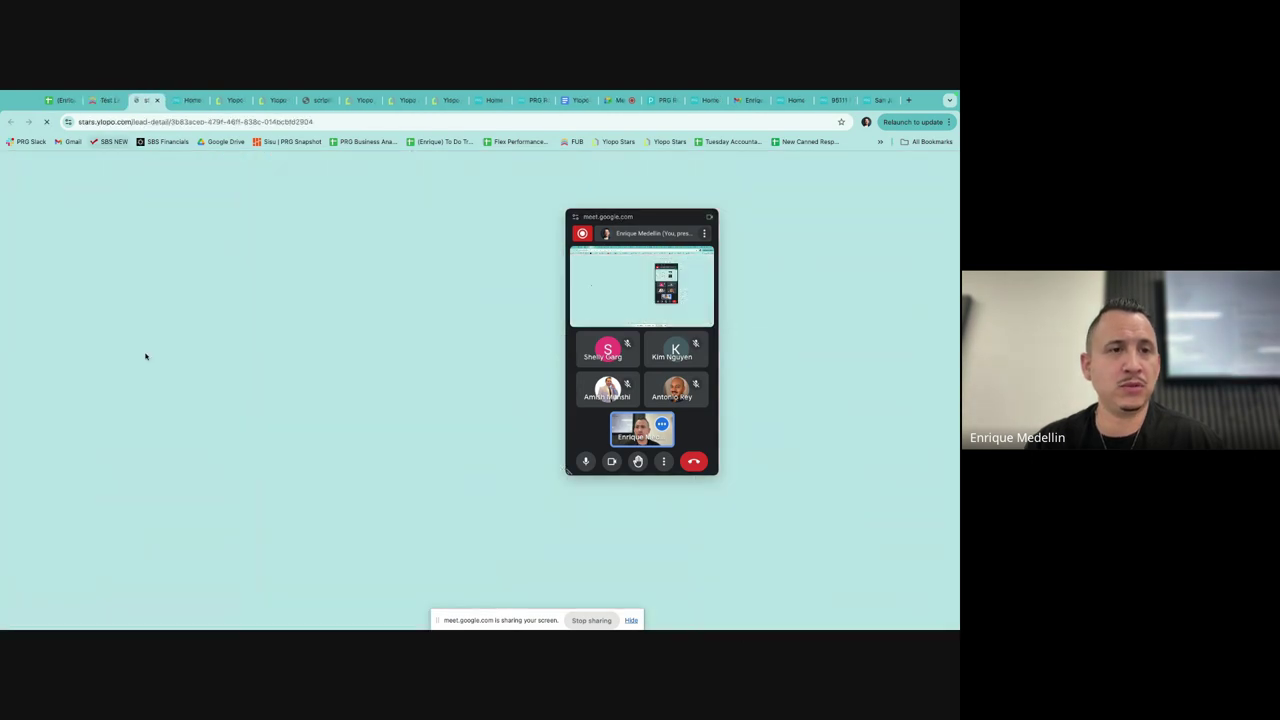
{"action": "left_click_drag", "start_coordinate": [640, 222], "coordinate": [840, 139]}
{"action": "scroll", "coordinate": [418, 423], "scroll_direction": "down", "scroll_amount": 2}
{"action": "scroll", "coordinate": [350, 380], "scroll_direction": "up", "scroll_amount": 2}
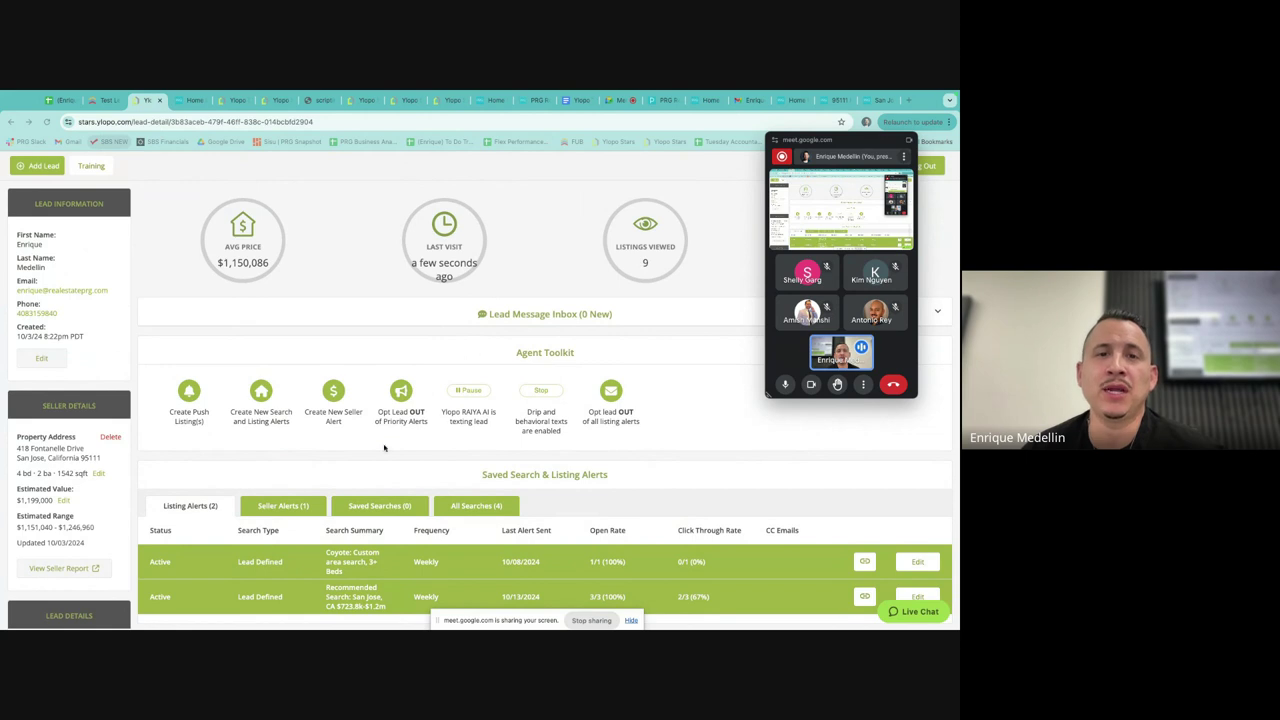
{"action": "left_click_drag", "start_coordinate": [812, 140], "coordinate": [808, 345]}
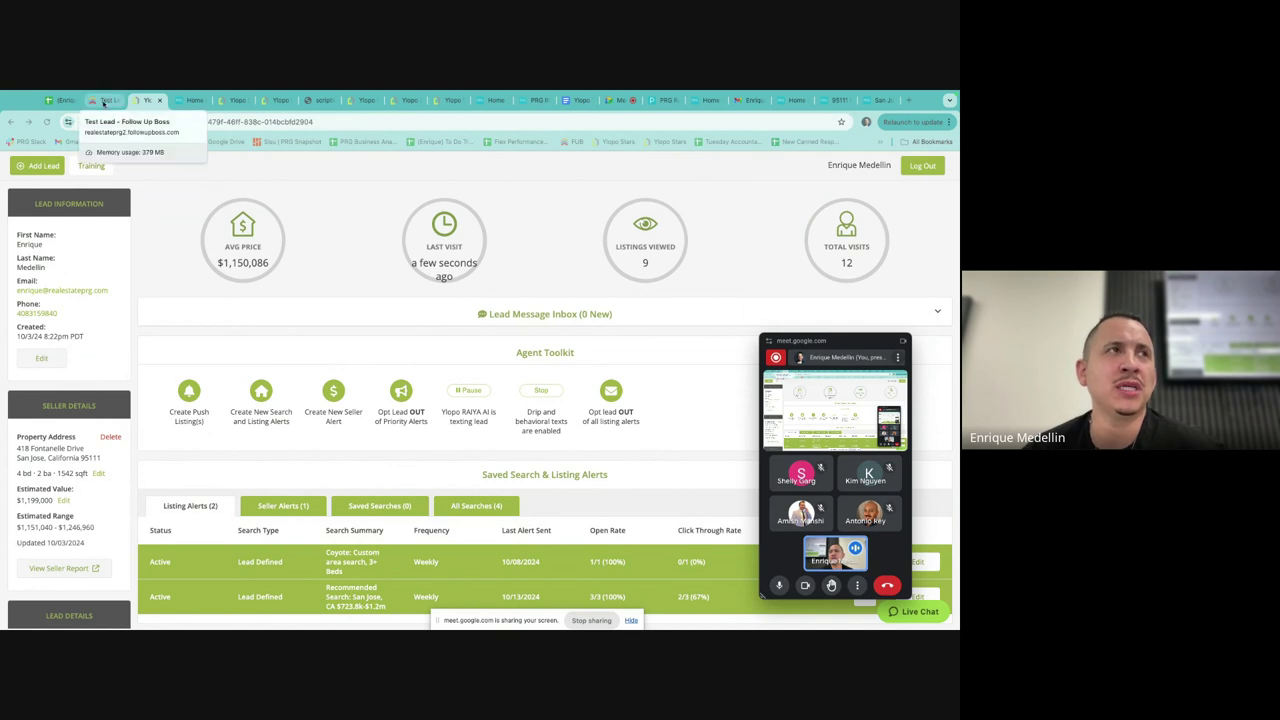
Step: Go back to the Test Lead in Follow Up Boss and look through its Ylopo timeline entries, ending at the Tasks section
{"action": "left_click", "coordinate": [103, 101]}
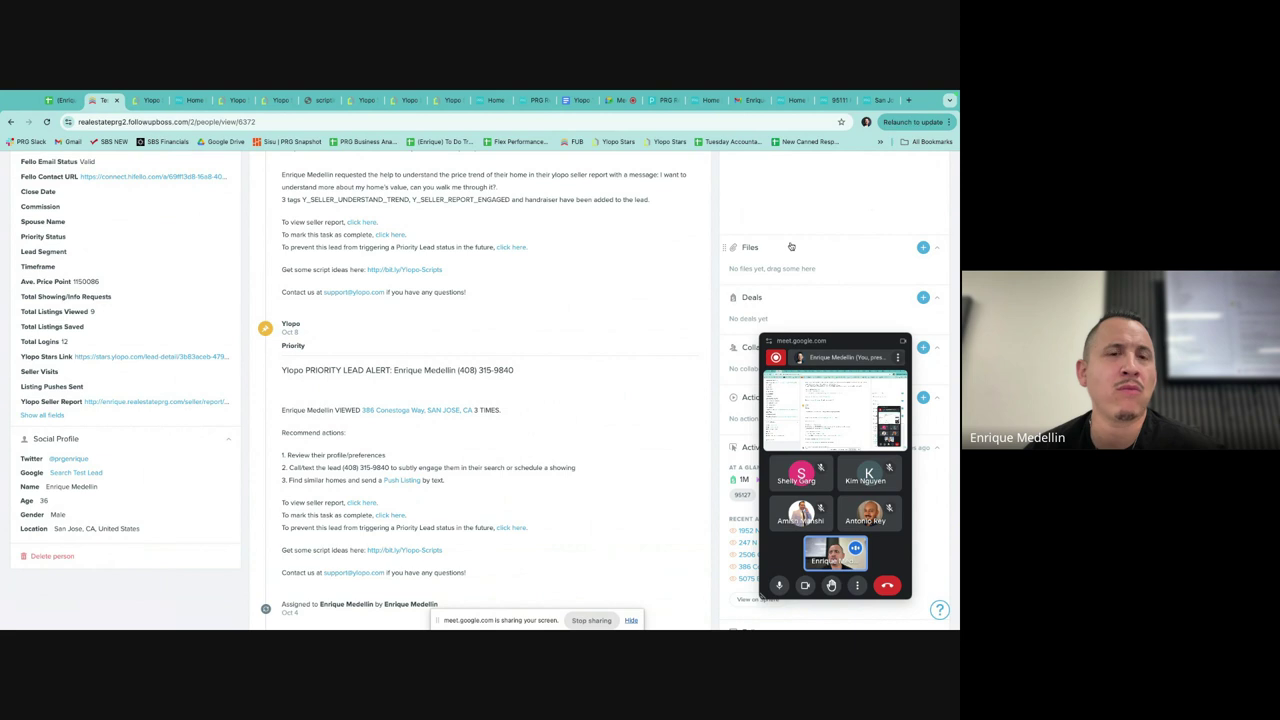
{"action": "scroll", "coordinate": [405, 409], "scroll_direction": "down", "scroll_amount": 15}
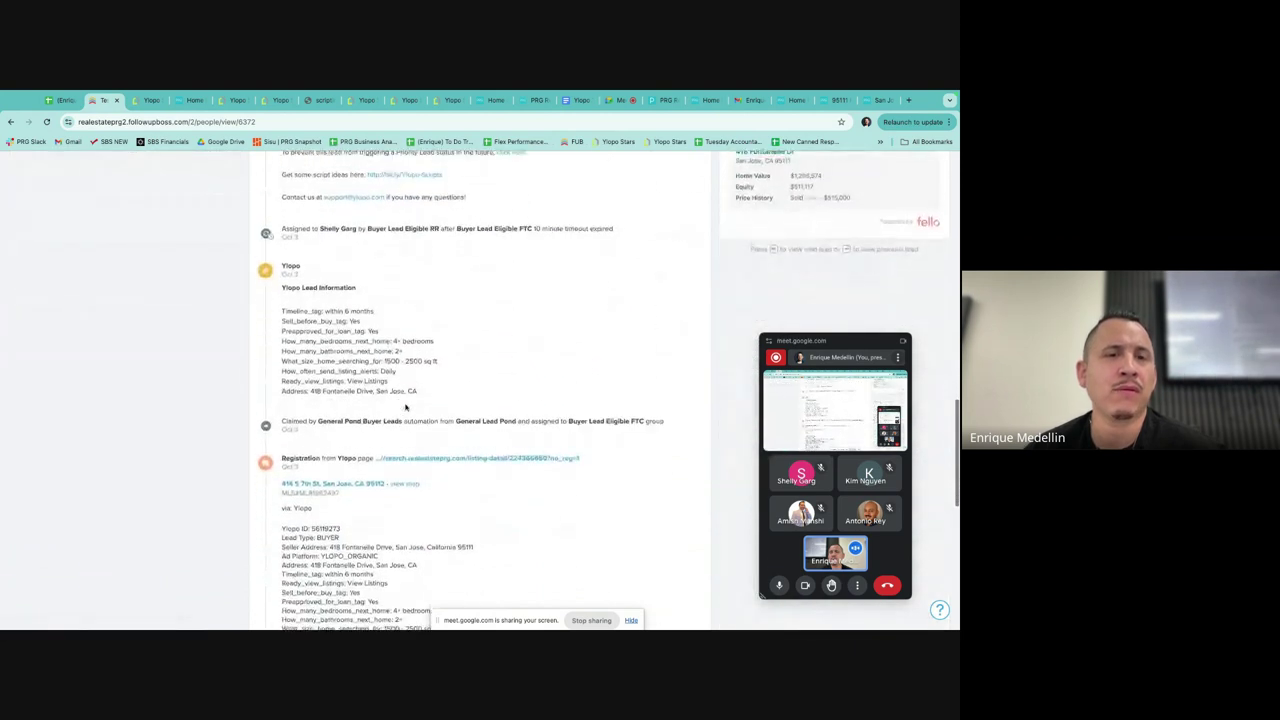
{"action": "scroll", "coordinate": [405, 409], "scroll_direction": "up", "scroll_amount": 12}
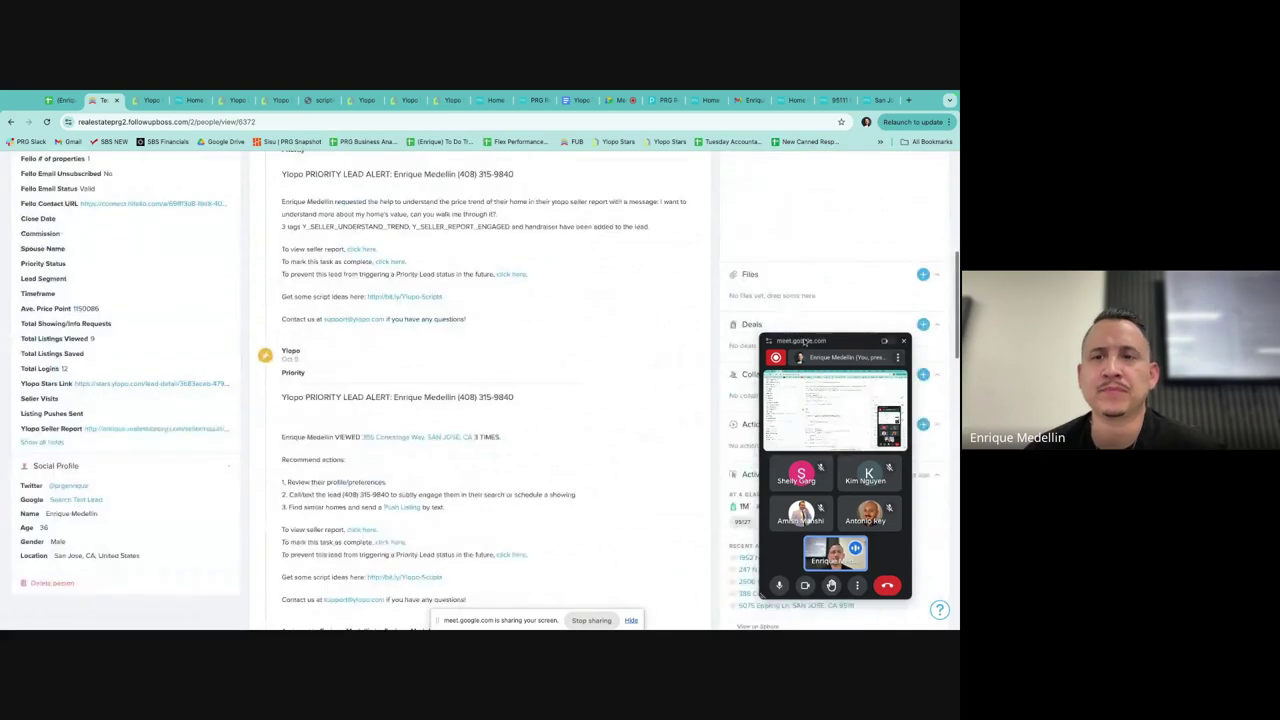
{"action": "left_click_drag", "start_coordinate": [815, 341], "coordinate": [553, 302]}
{"action": "scroll", "coordinate": [849, 348], "scroll_direction": "up", "scroll_amount": 3}
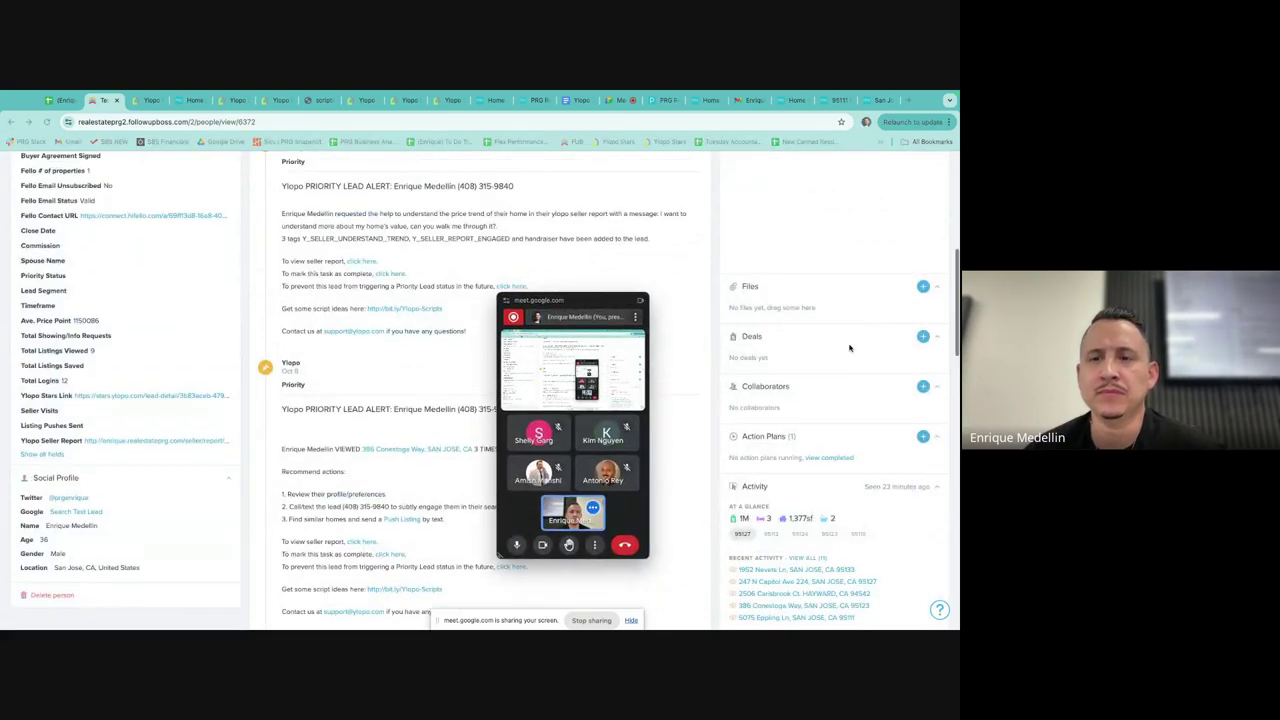
{"action": "scroll", "coordinate": [849, 348], "scroll_direction": "up", "scroll_amount": 5}
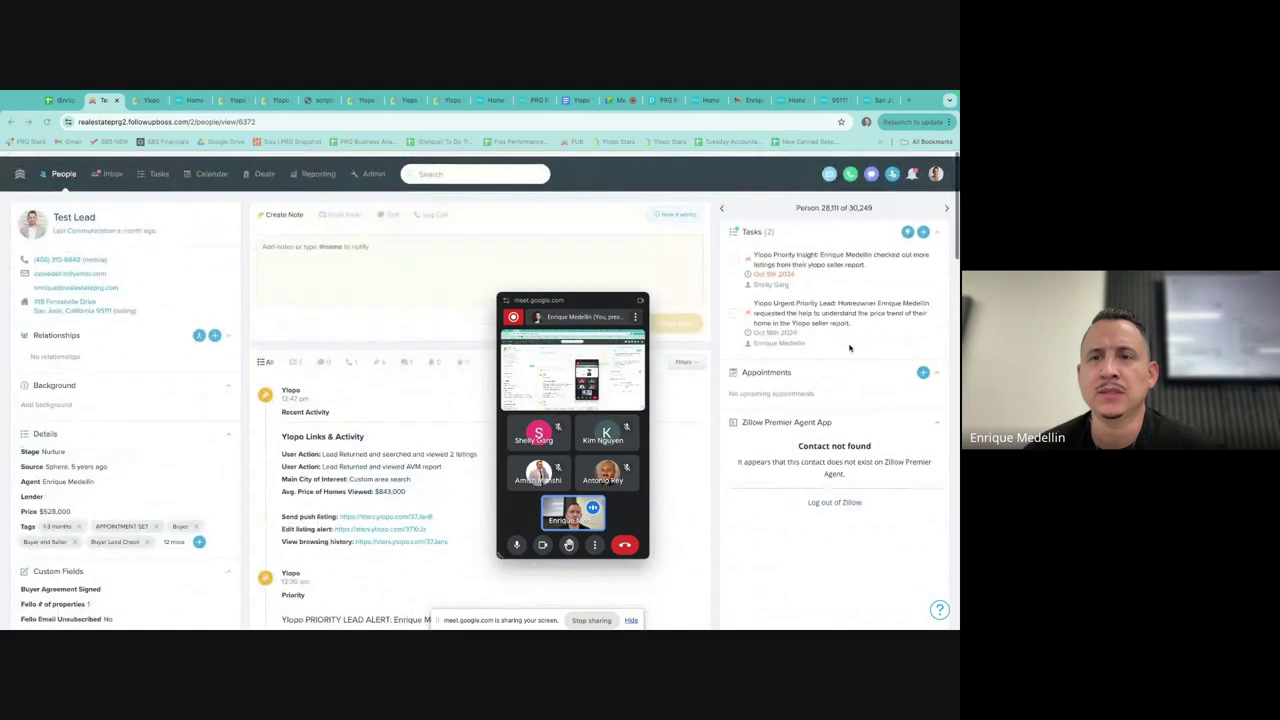
Step: Examine the Test Lead's Activity and Fello sections alongside the priority alerts, with the meeting window moved off the timeline
{"action": "scroll", "coordinate": [849, 348], "scroll_direction": "down", "scroll_amount": 2}
{"action": "scroll", "coordinate": [849, 348], "scroll_direction": "down", "scroll_amount": 6}
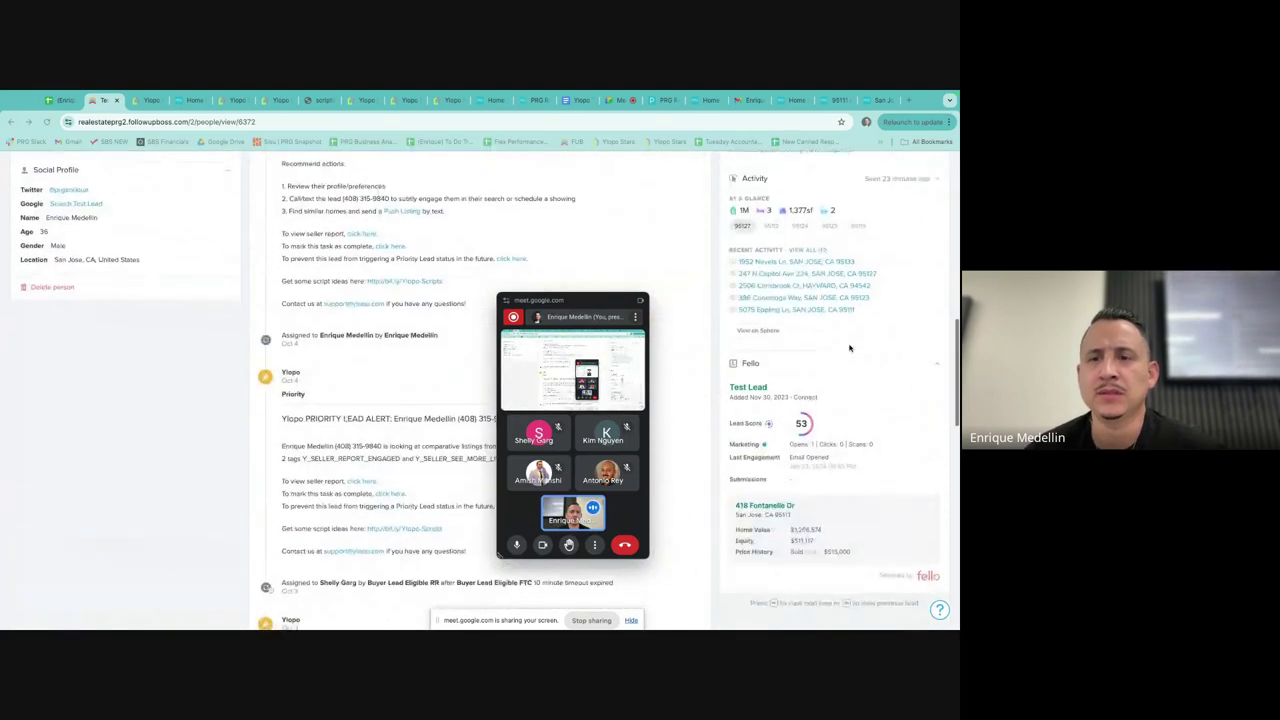
{"action": "scroll", "coordinate": [849, 348], "scroll_direction": "up", "scroll_amount": 5}
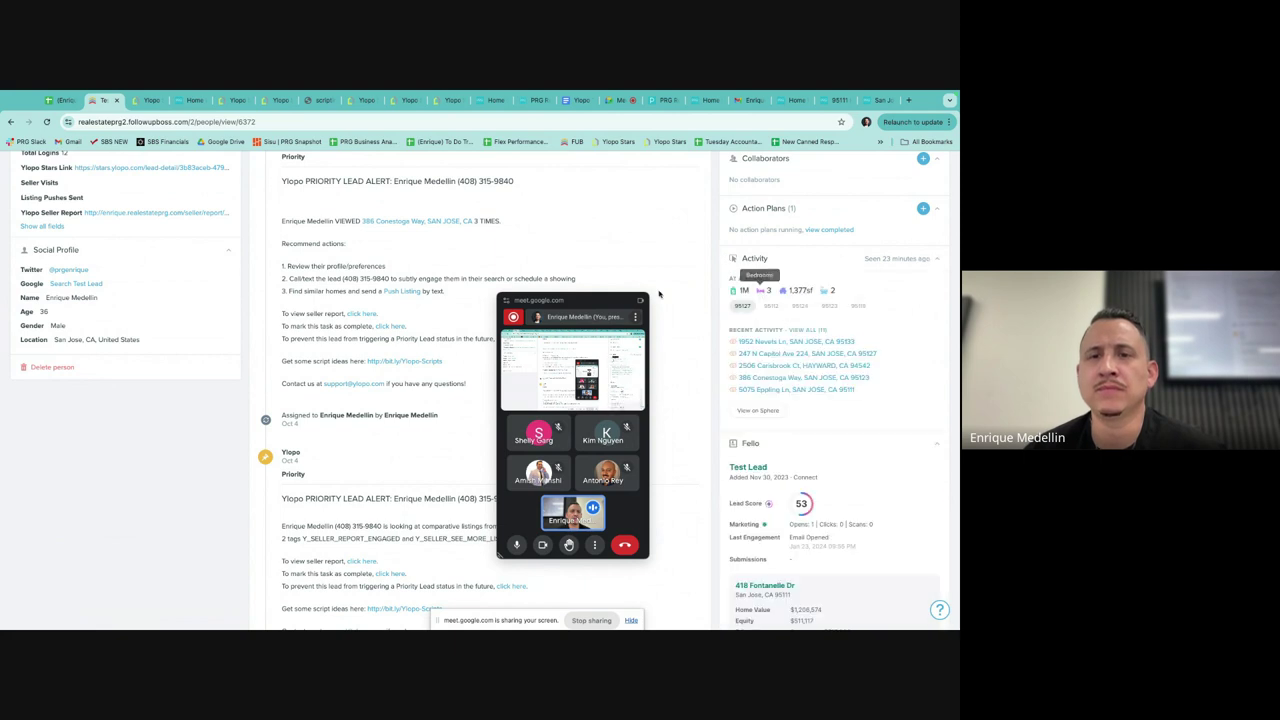
{"action": "left_click_drag", "start_coordinate": [605, 302], "coordinate": [197, 278]}
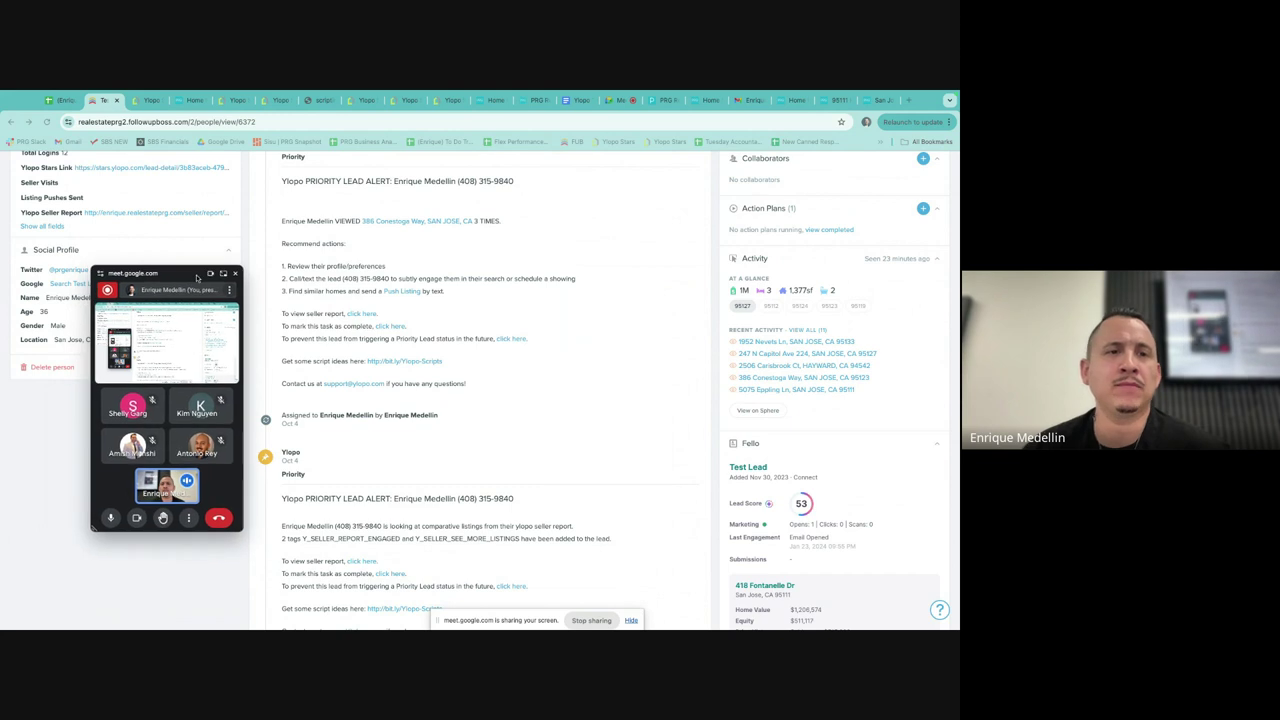
{"action": "scroll", "coordinate": [815, 362], "scroll_direction": "up", "scroll_amount": 1}
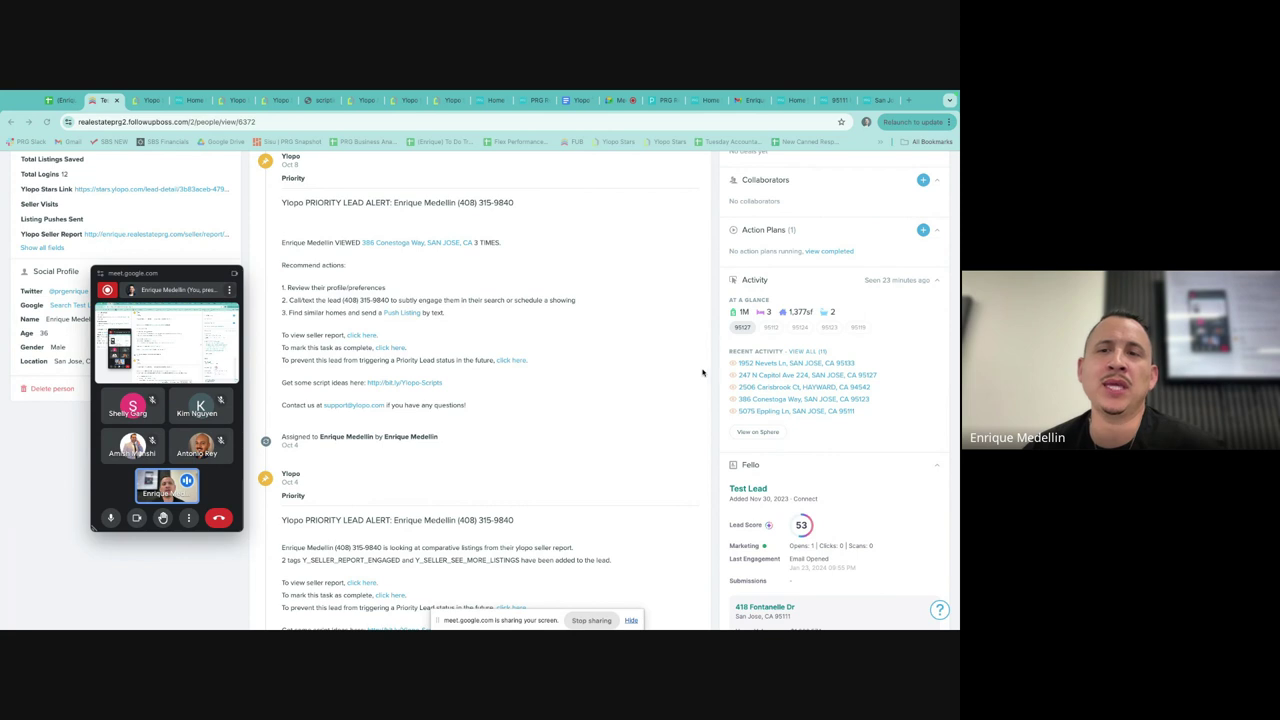
Step: Collapse the Test Lead's Activity section, move it above Tasks to the start of its column, and expand it again
{"action": "scroll", "coordinate": [774, 333], "scroll_direction": "up", "scroll_amount": 2}
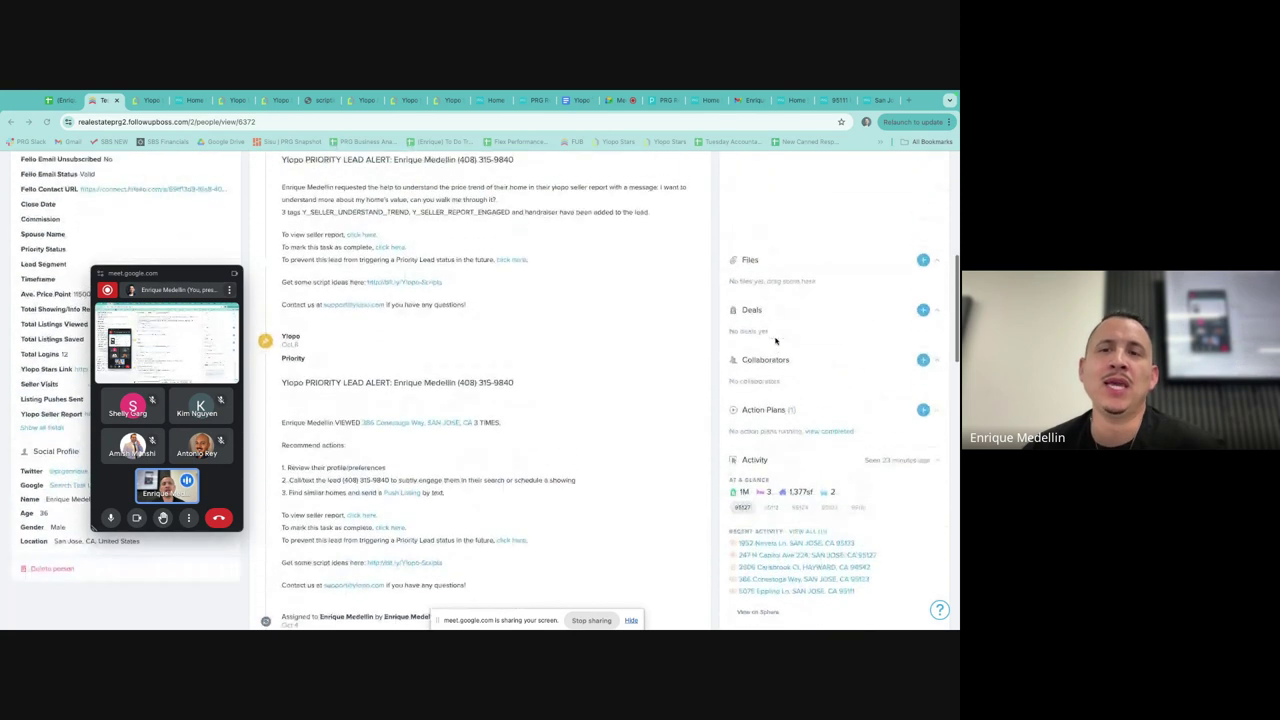
{"action": "scroll", "coordinate": [849, 340], "scroll_direction": "up", "scroll_amount": 3}
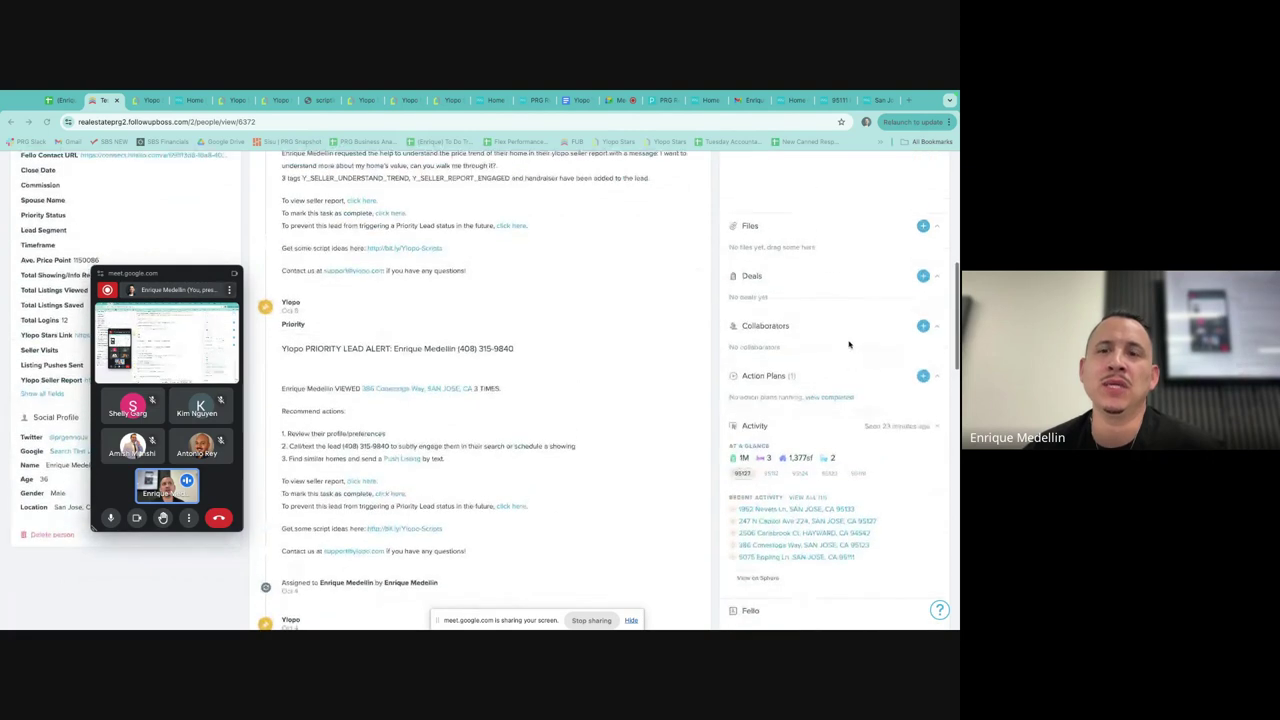
{"action": "left_click_drag", "start_coordinate": [797, 425], "coordinate": [781, 336]}
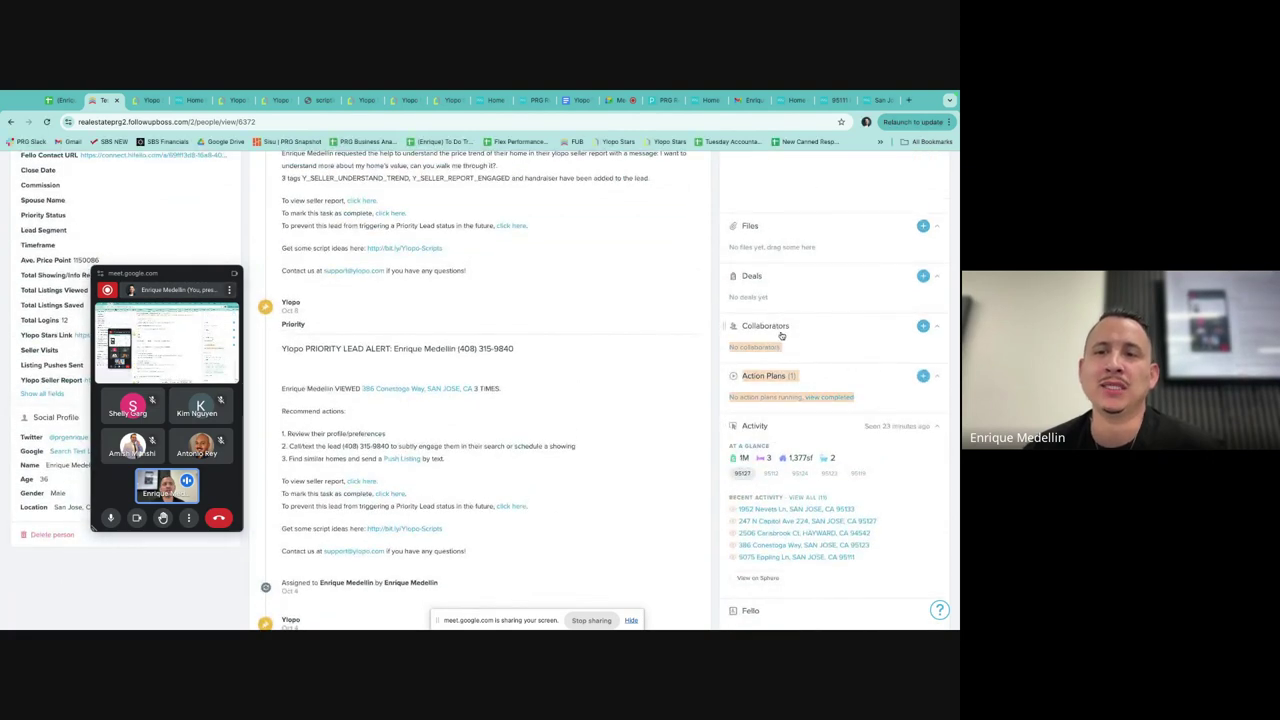
{"action": "left_click", "coordinate": [802, 425]}
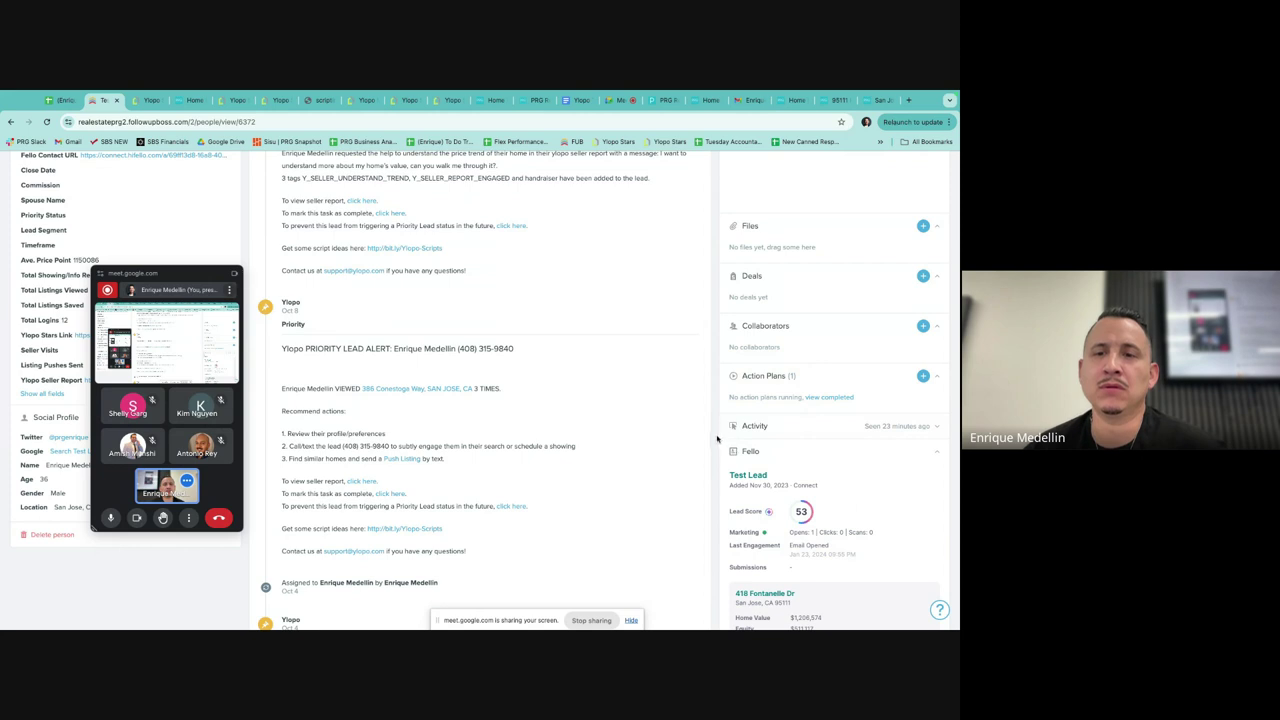
{"action": "left_click_drag", "start_coordinate": [724, 426], "coordinate": [730, 192]}
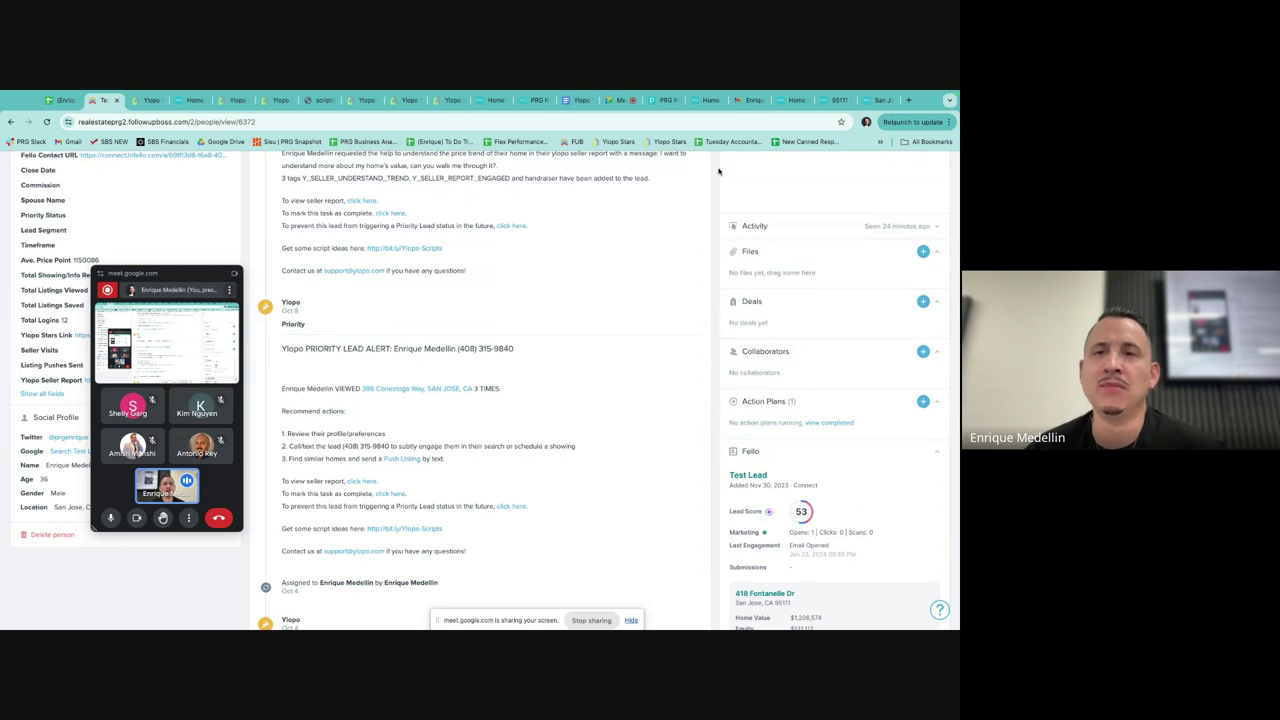
{"action": "scroll", "coordinate": [787, 277], "scroll_direction": "up", "scroll_amount": 5}
{"action": "scroll", "coordinate": [787, 277], "scroll_direction": "up", "scroll_amount": 2}
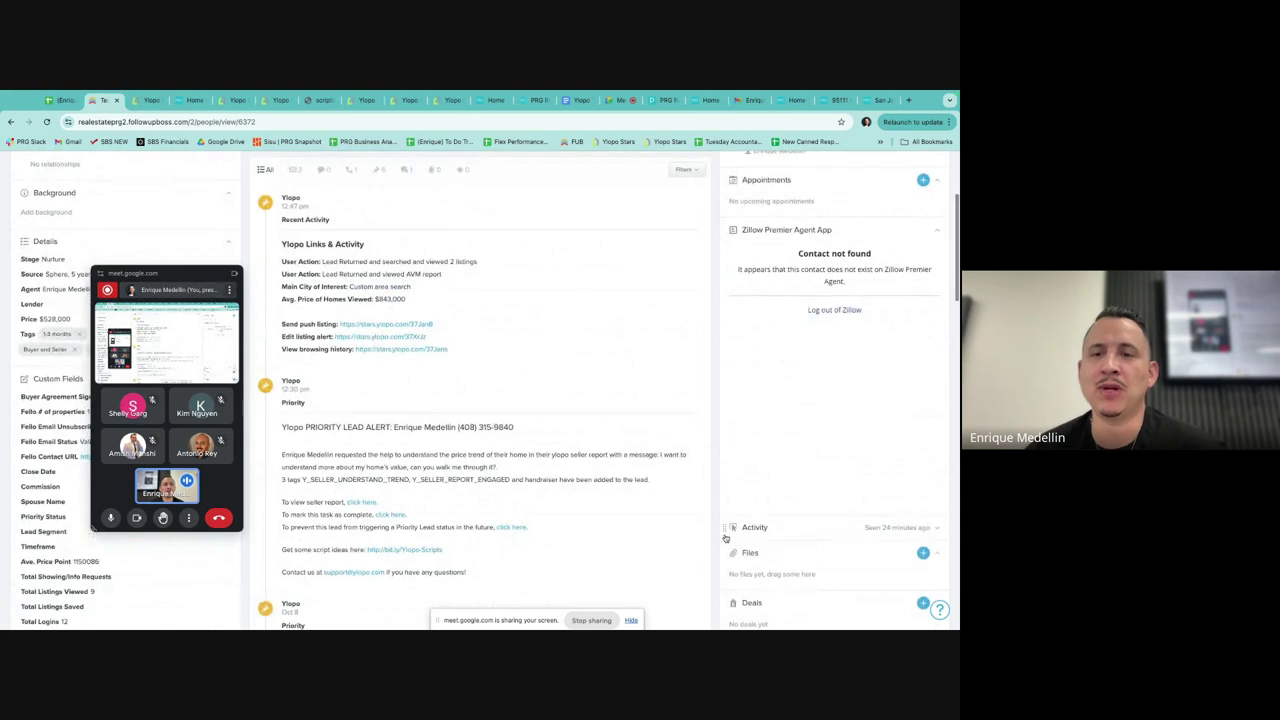
{"action": "left_click_drag", "start_coordinate": [732, 526], "coordinate": [722, 226]}
{"action": "left_click", "coordinate": [936, 226]}
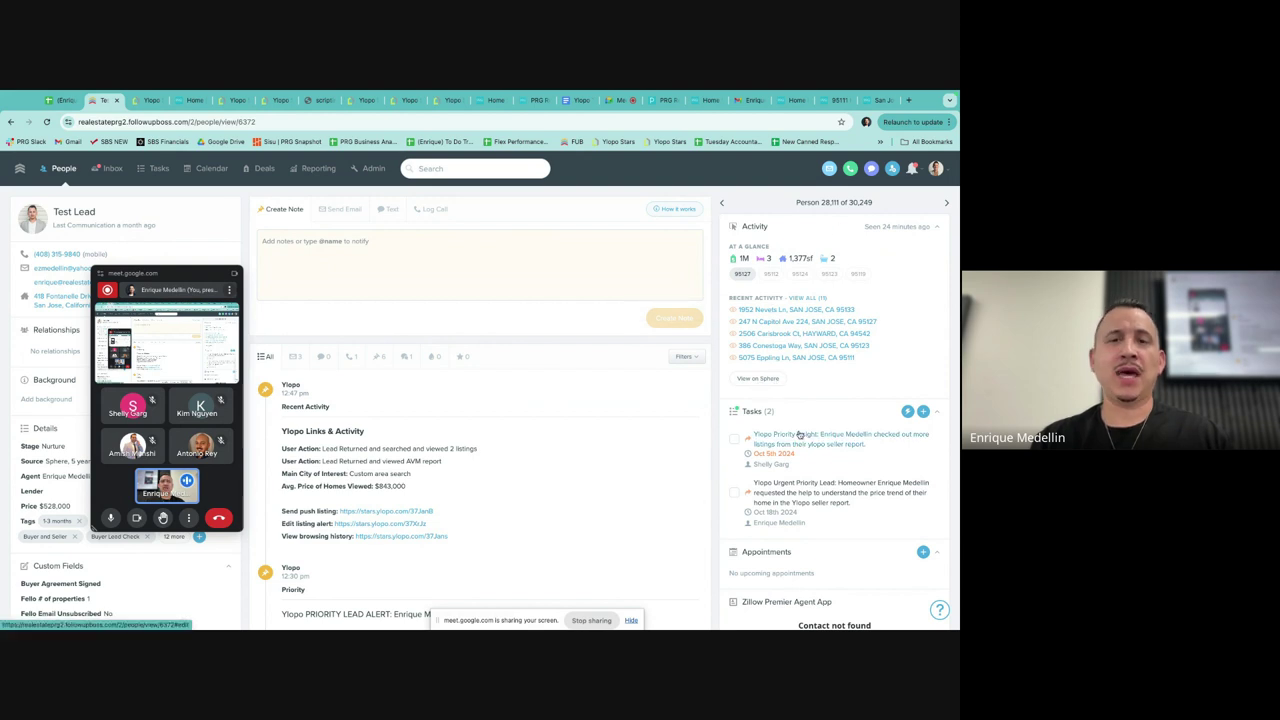
Step: Switch to the lead's Ylopo Stars page and look over its listing alerts and log-ins, with the meeting window moved aside
{"action": "mouse_move", "coordinate": [176, 275]}
{"action": "left_click_drag", "start_coordinate": [176, 275], "coordinate": [611, 213]}
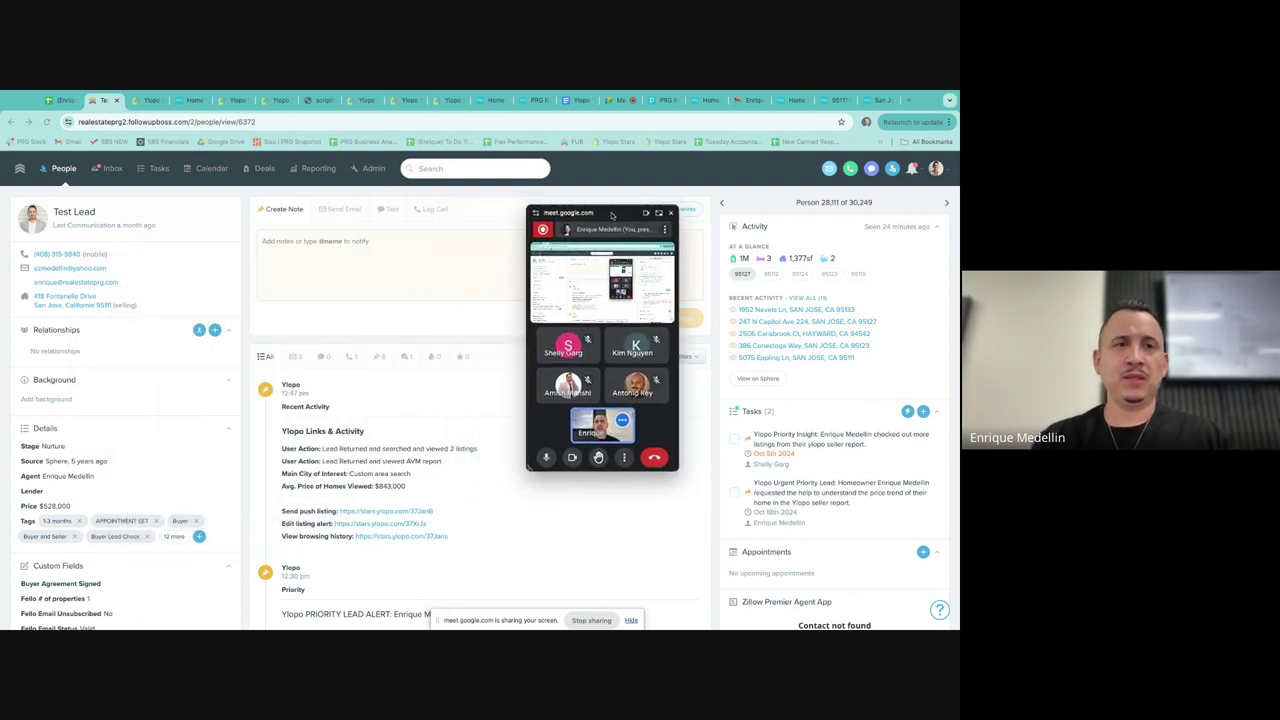
{"action": "left_click", "coordinate": [147, 107]}
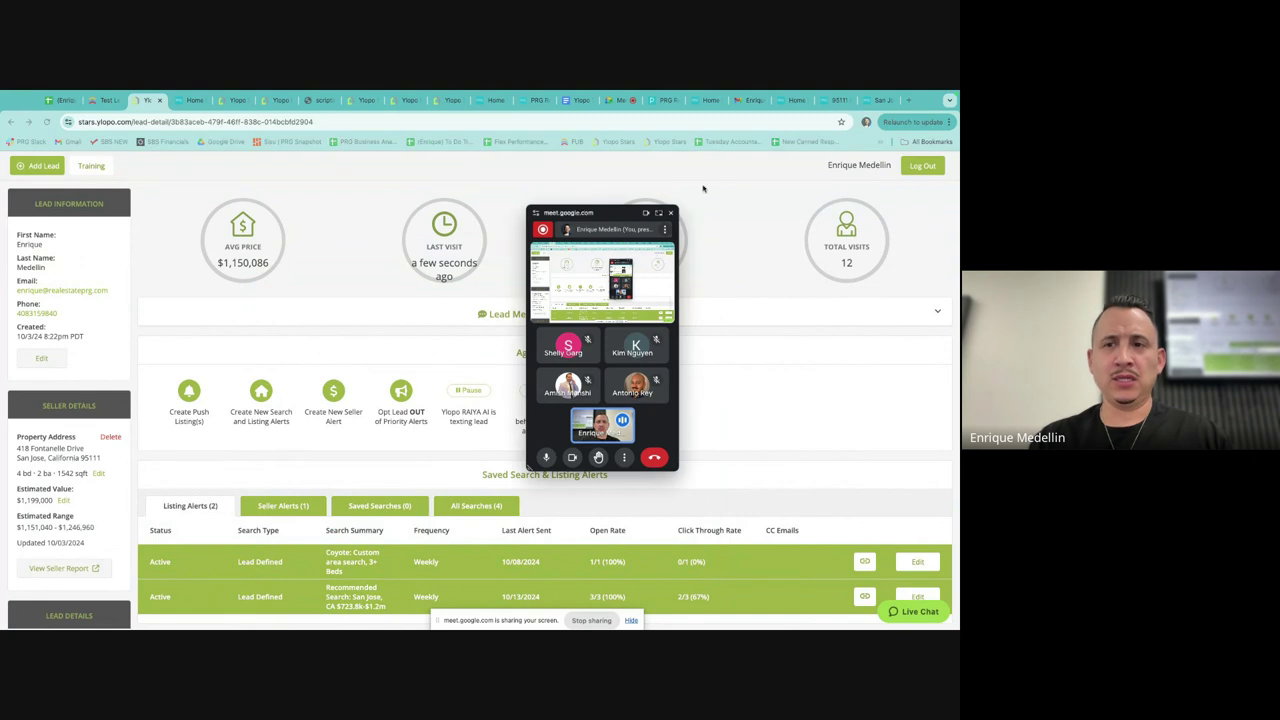
{"action": "left_click_drag", "start_coordinate": [586, 212], "coordinate": [830, 197]}
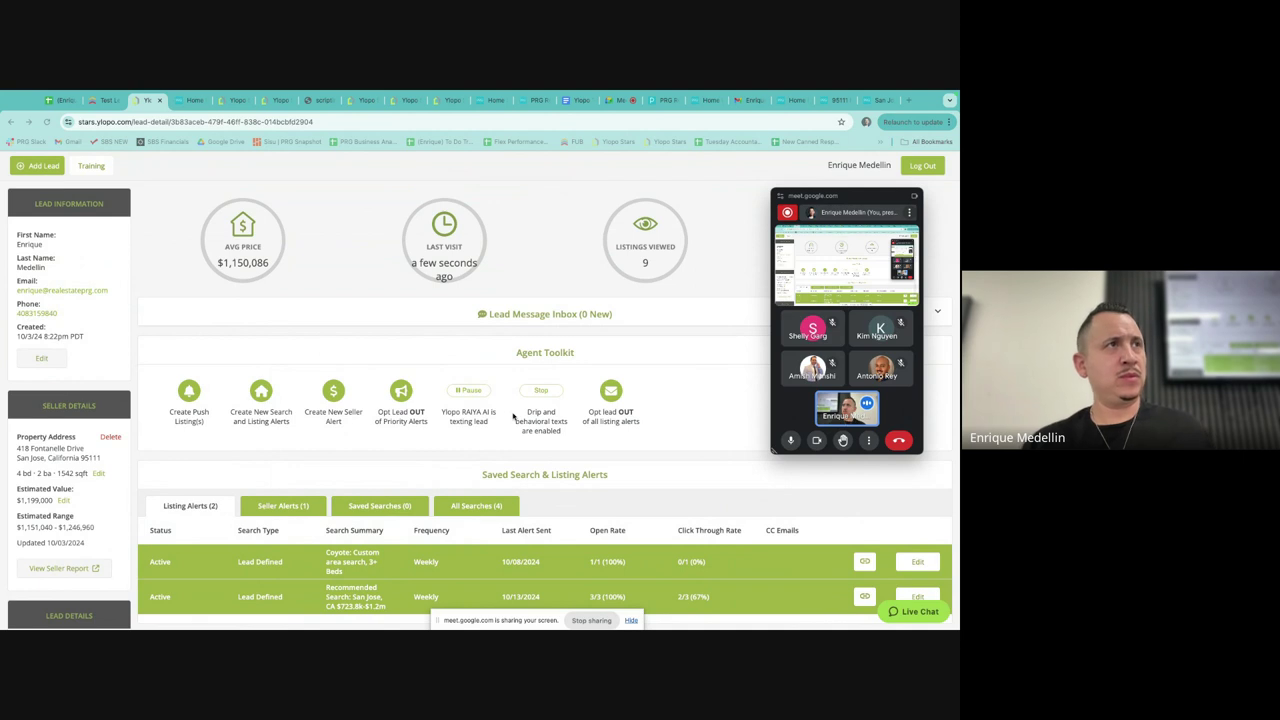
{"action": "scroll", "coordinate": [513, 415], "scroll_direction": "down", "scroll_amount": 2}
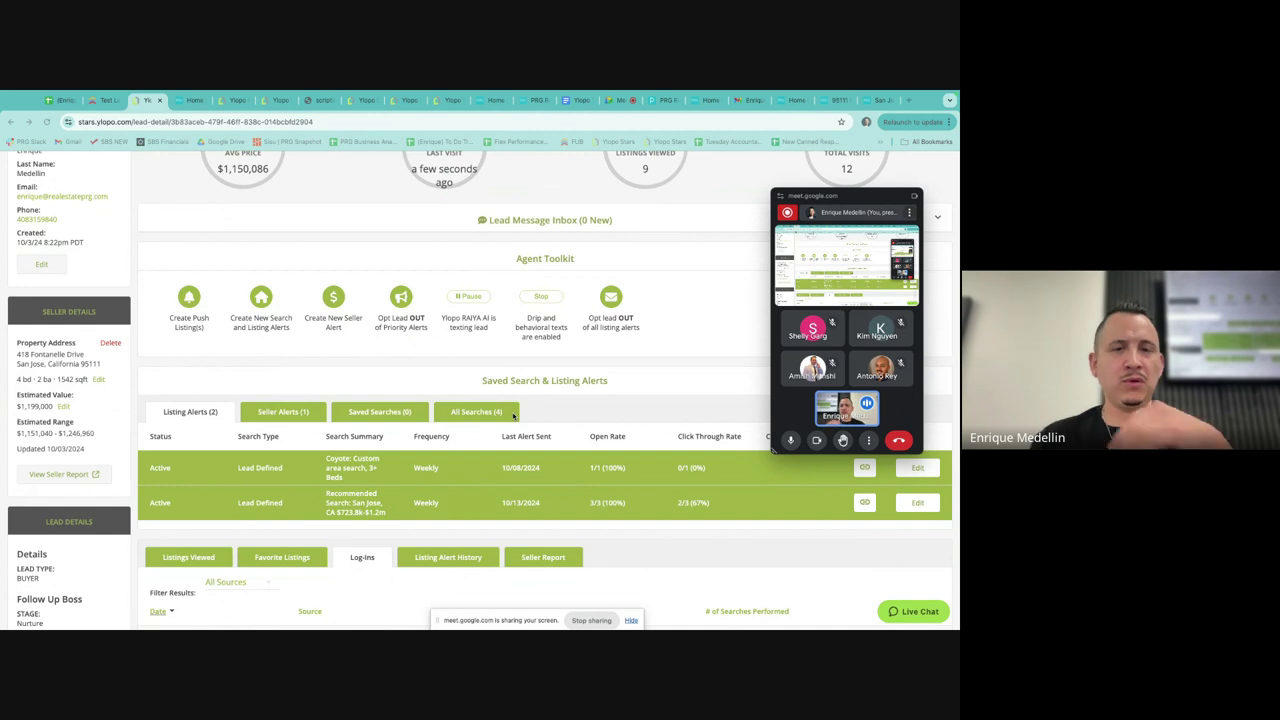
{"action": "scroll", "coordinate": [445, 467], "scroll_direction": "down", "scroll_amount": 3}
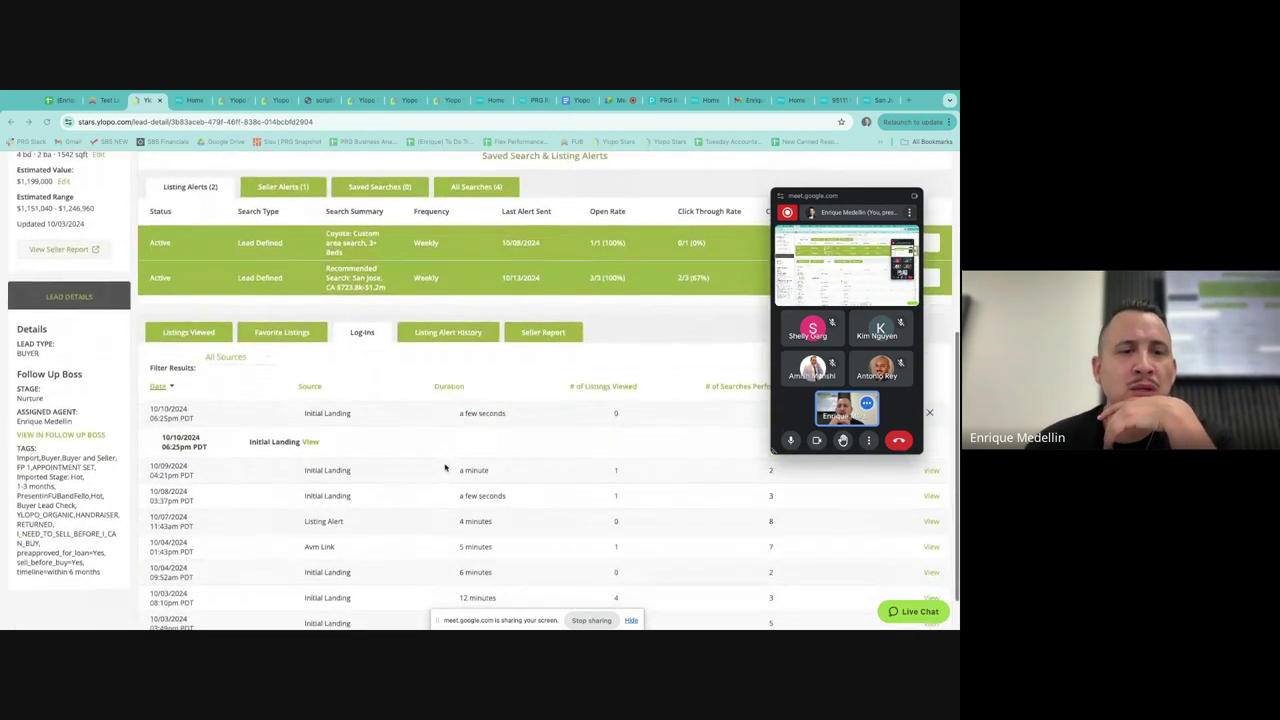
{"action": "scroll", "coordinate": [443, 455], "scroll_direction": "up", "scroll_amount": 1}
{"action": "scroll", "coordinate": [257, 247], "scroll_direction": "up", "scroll_amount": 3}
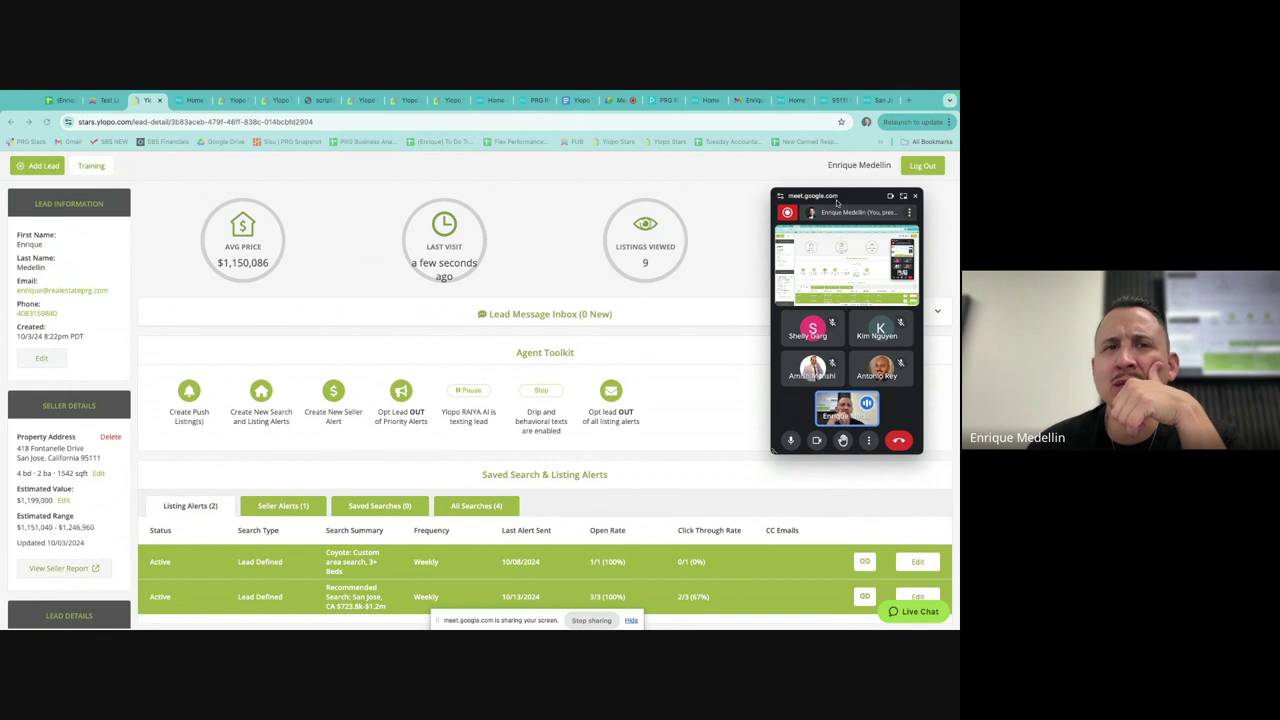
Step: Return to the Test Lead in Follow Up Boss and look through its timeline, ending at the Ylopo Links & Activity note
{"action": "left_click", "coordinate": [106, 100]}
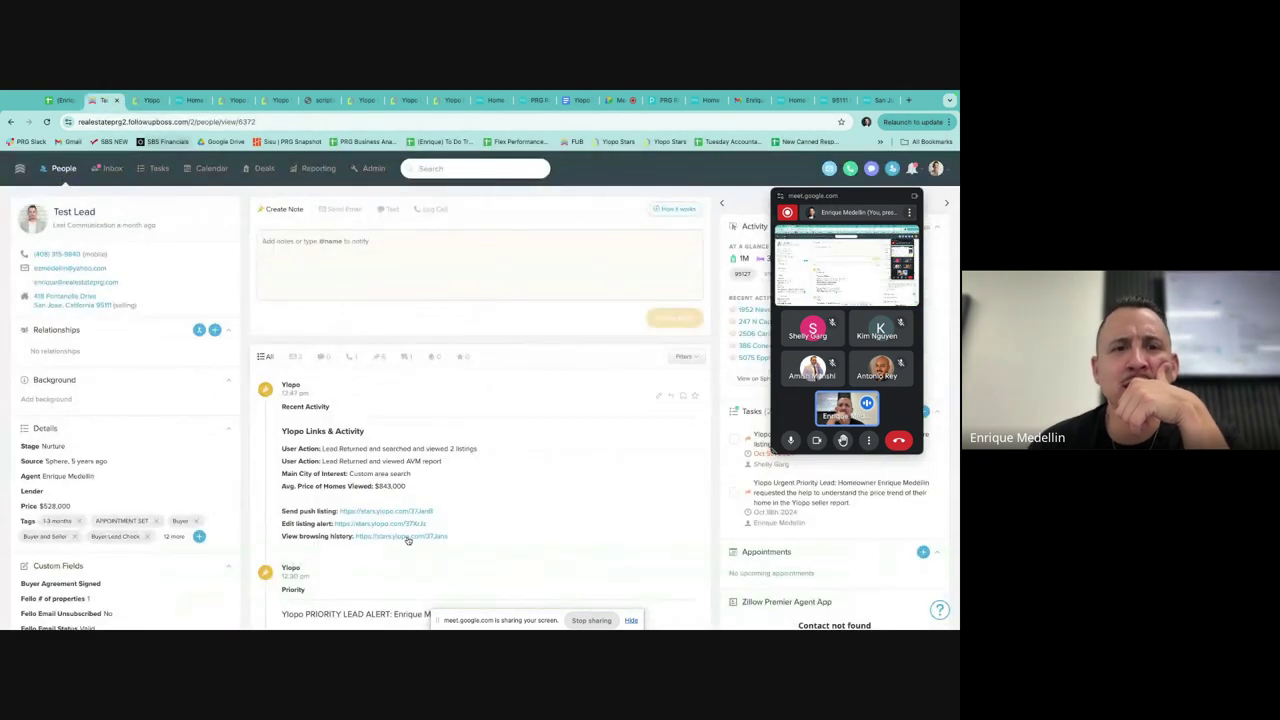
{"action": "scroll", "coordinate": [398, 473], "scroll_direction": "down", "scroll_amount": 4}
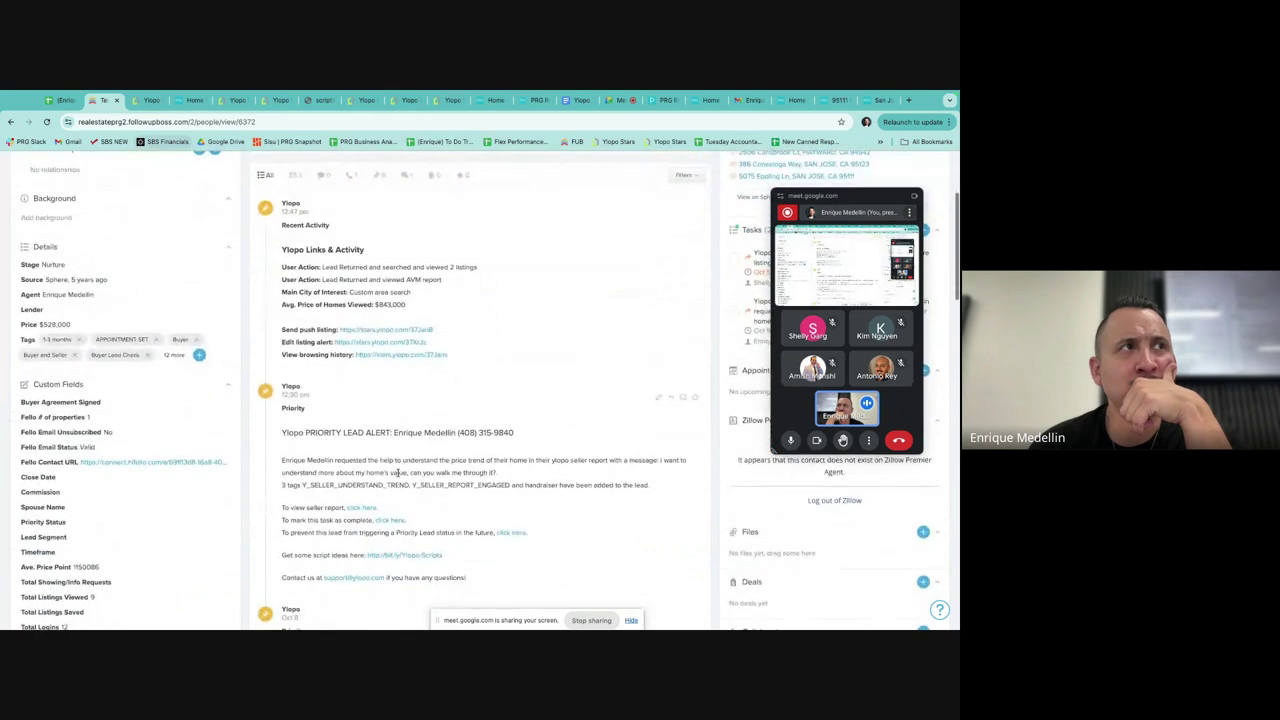
{"action": "scroll", "coordinate": [379, 470], "scroll_direction": "down", "scroll_amount": 10}
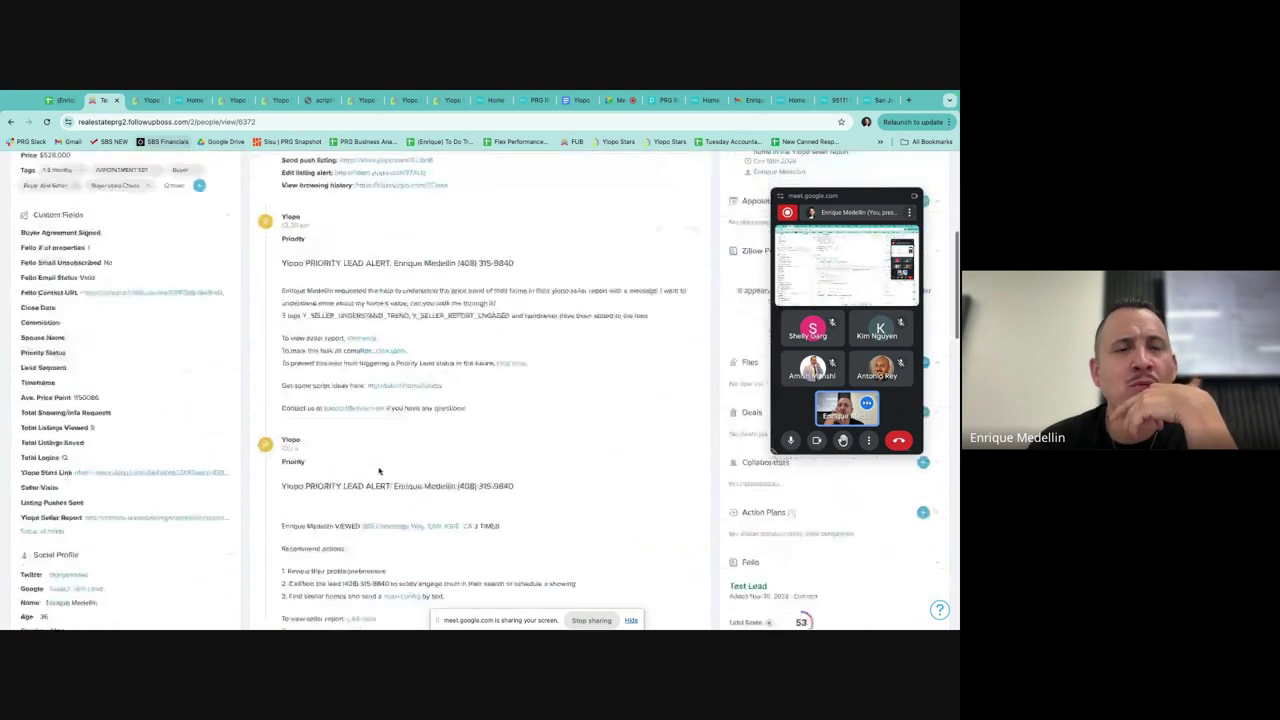
{"action": "scroll", "coordinate": [379, 470], "scroll_direction": "down", "scroll_amount": 8}
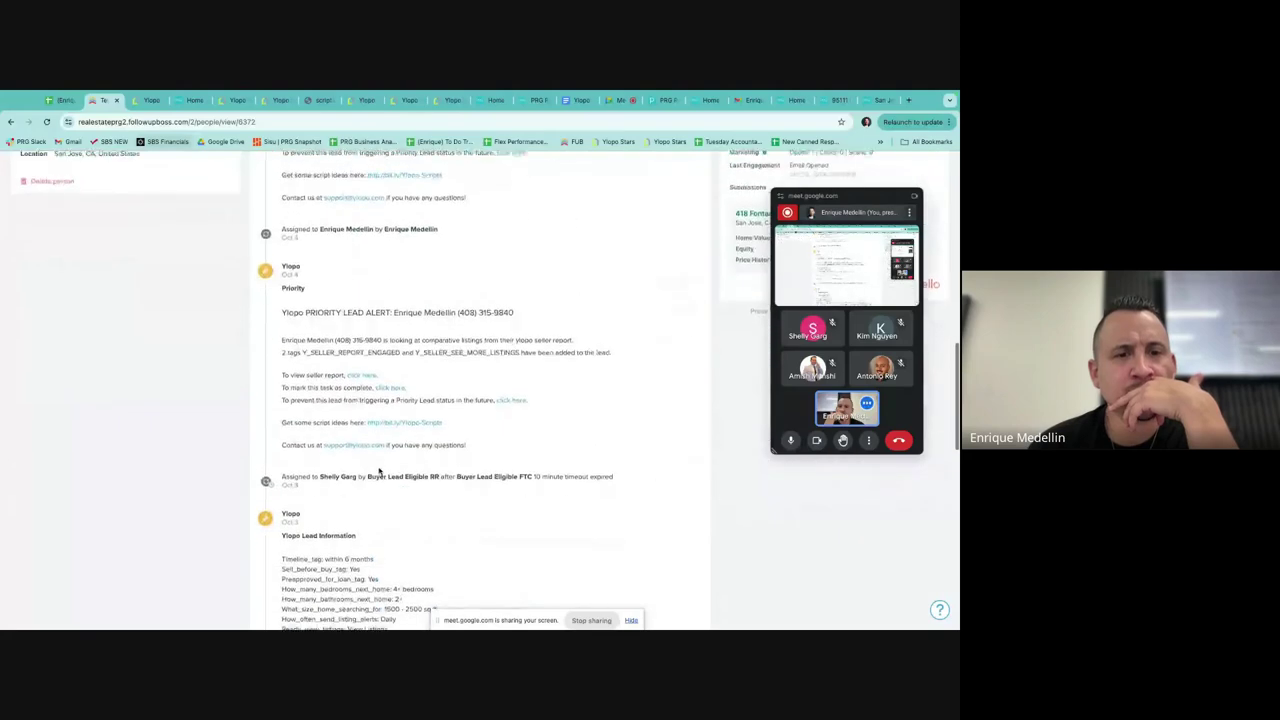
{"action": "scroll", "coordinate": [379, 470], "scroll_direction": "down", "scroll_amount": 8}
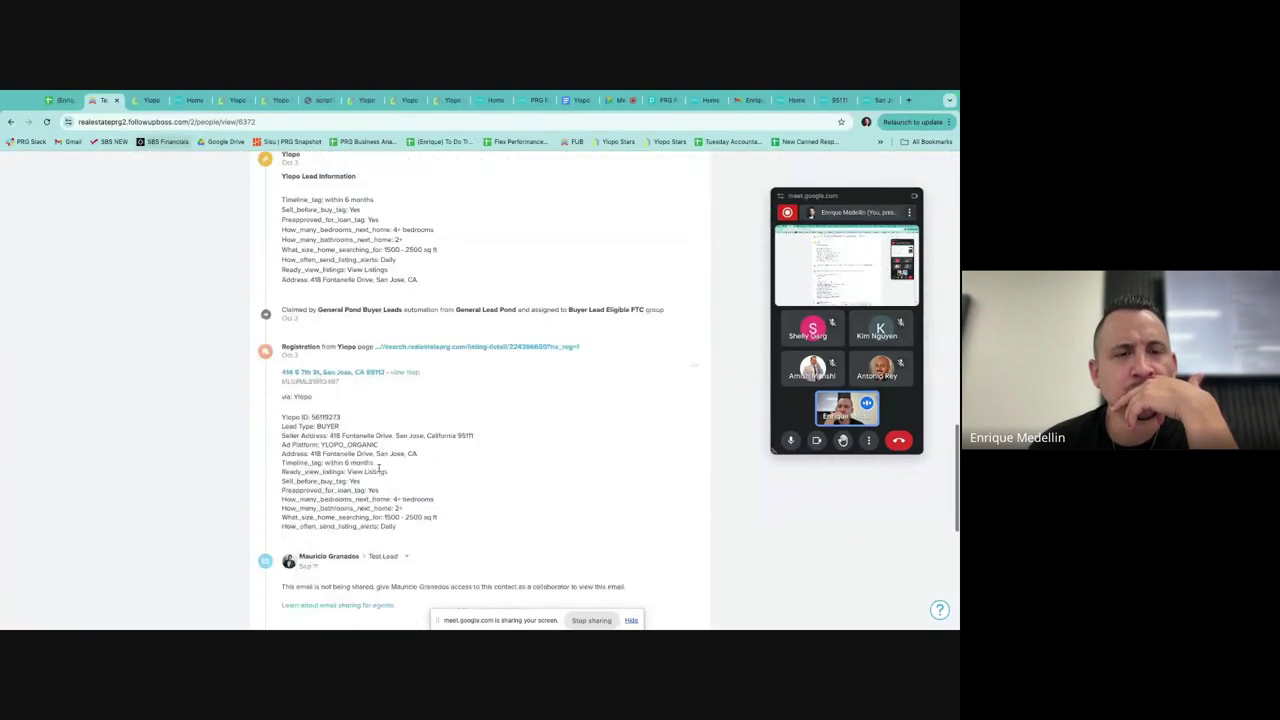
{"action": "scroll", "coordinate": [379, 467], "scroll_direction": "down", "scroll_amount": 5}
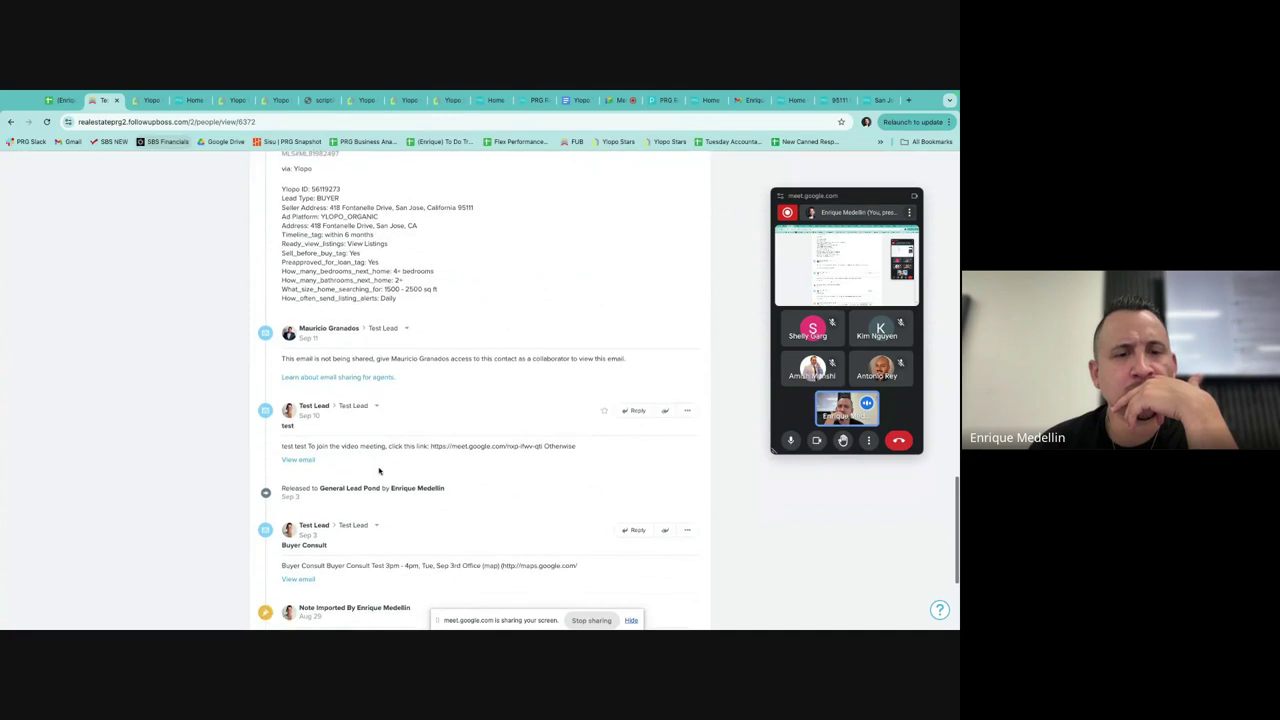
{"action": "scroll", "coordinate": [379, 467], "scroll_direction": "up", "scroll_amount": 15}
{"action": "scroll", "coordinate": [379, 467], "scroll_direction": "up", "scroll_amount": 10}
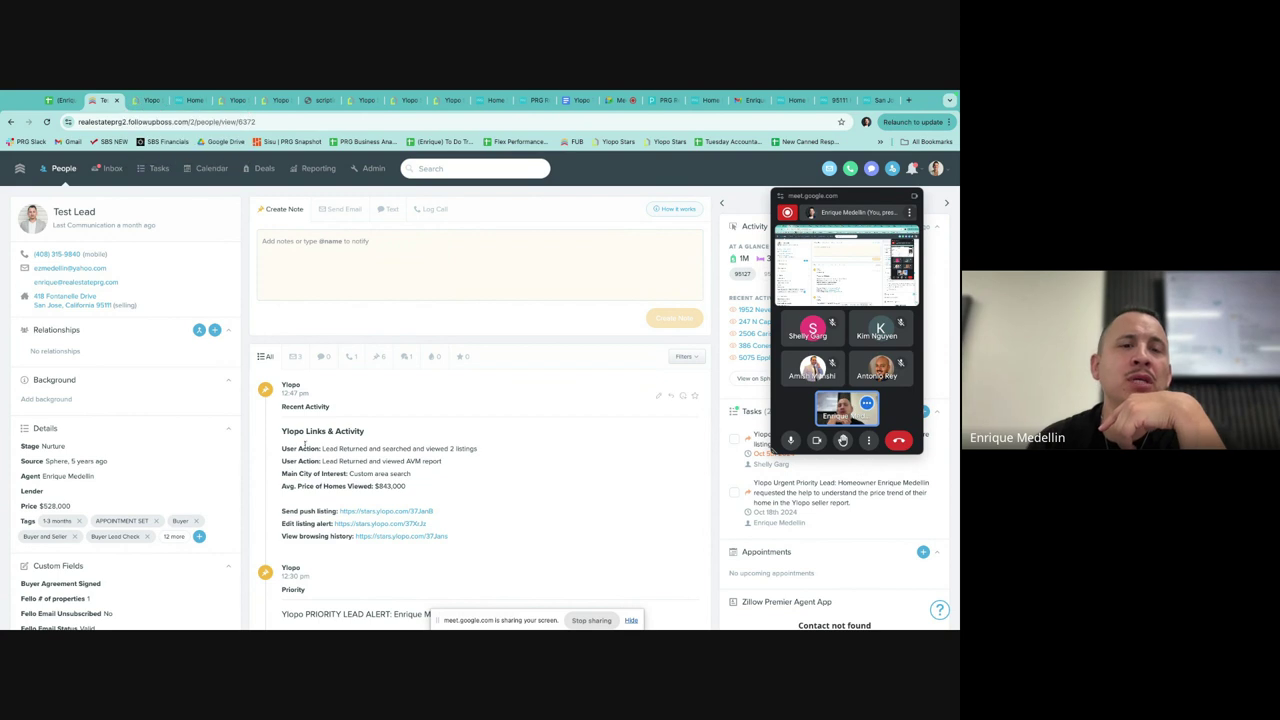
{"action": "scroll", "coordinate": [355, 522], "scroll_direction": "down", "scroll_amount": 1}
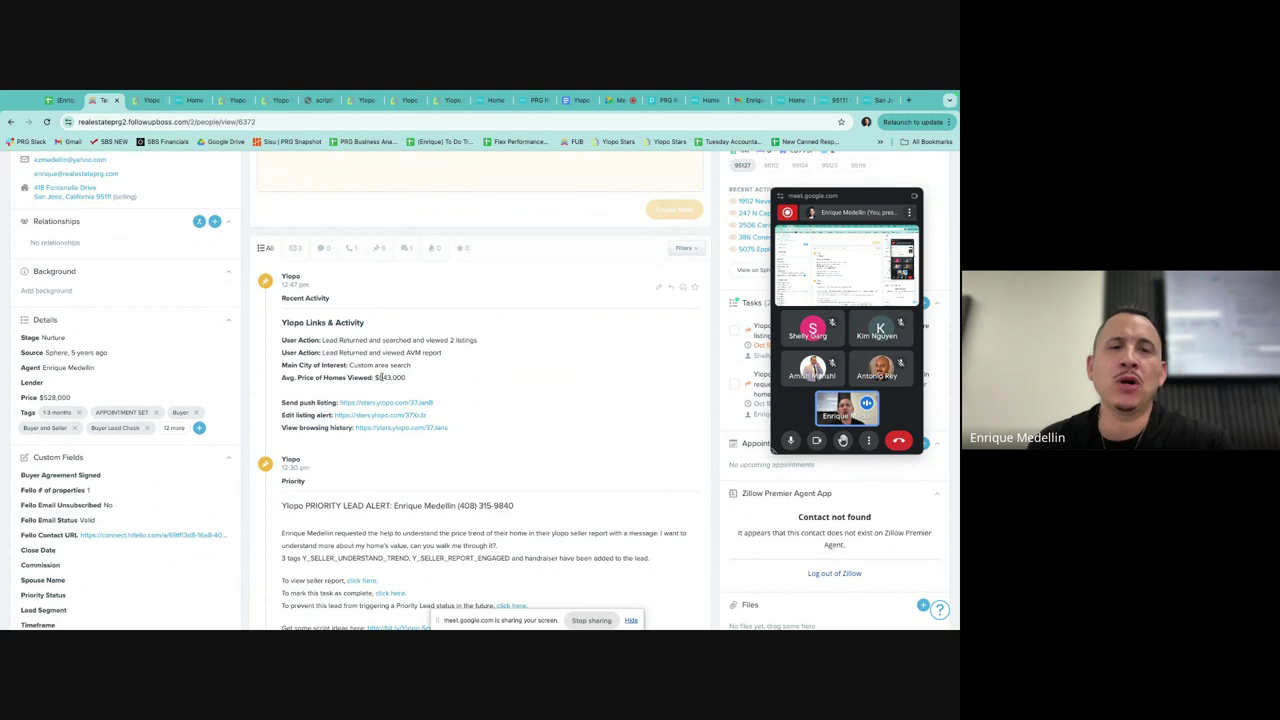
Step: Expand the Lead Message Inbox on the lead's Ylopo Stars page and view it and the Agent Toolkit, moving the meeting window as needed
{"action": "left_click", "coordinate": [148, 101]}
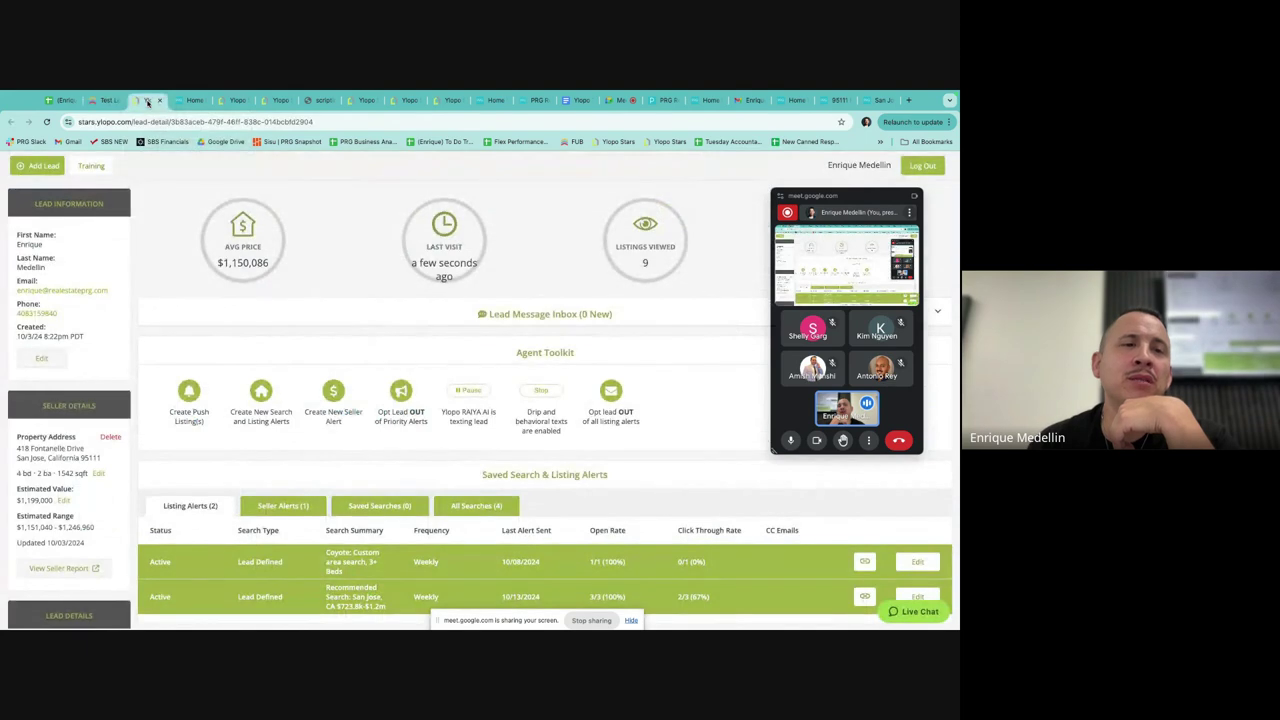
{"action": "left_click", "coordinate": [520, 320]}
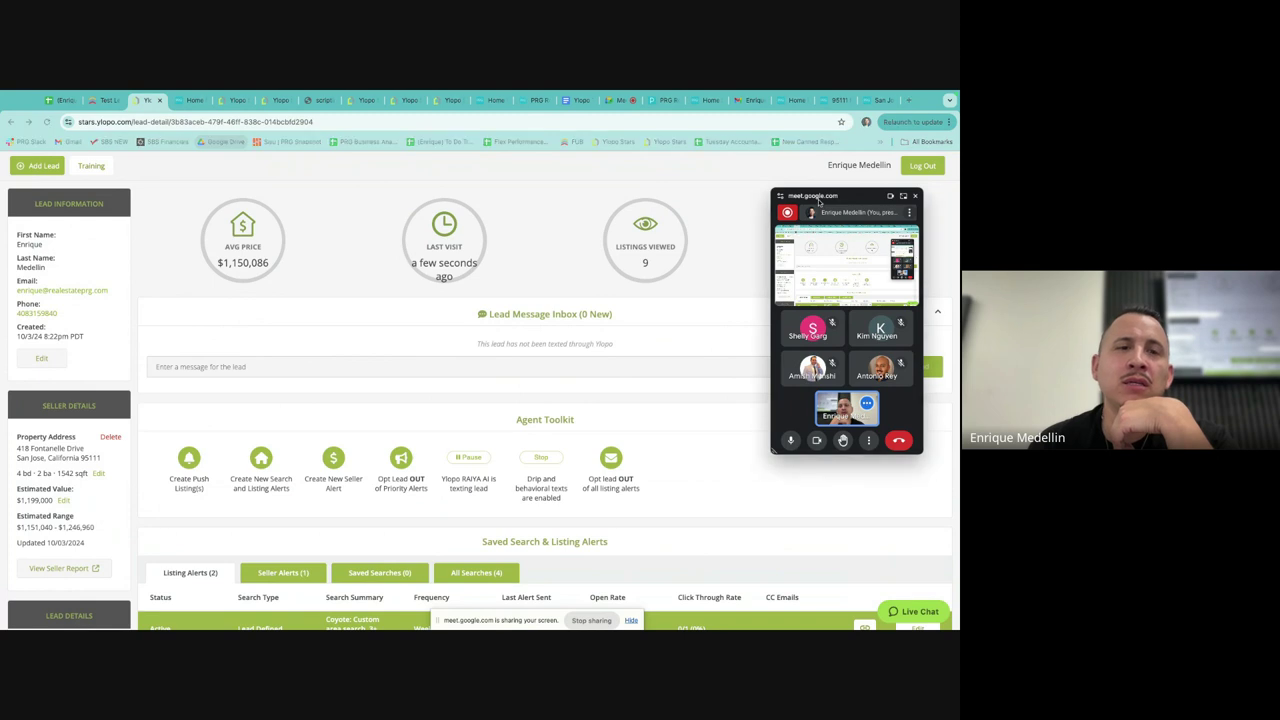
{"action": "left_click_drag", "start_coordinate": [820, 199], "coordinate": [49, 214]}
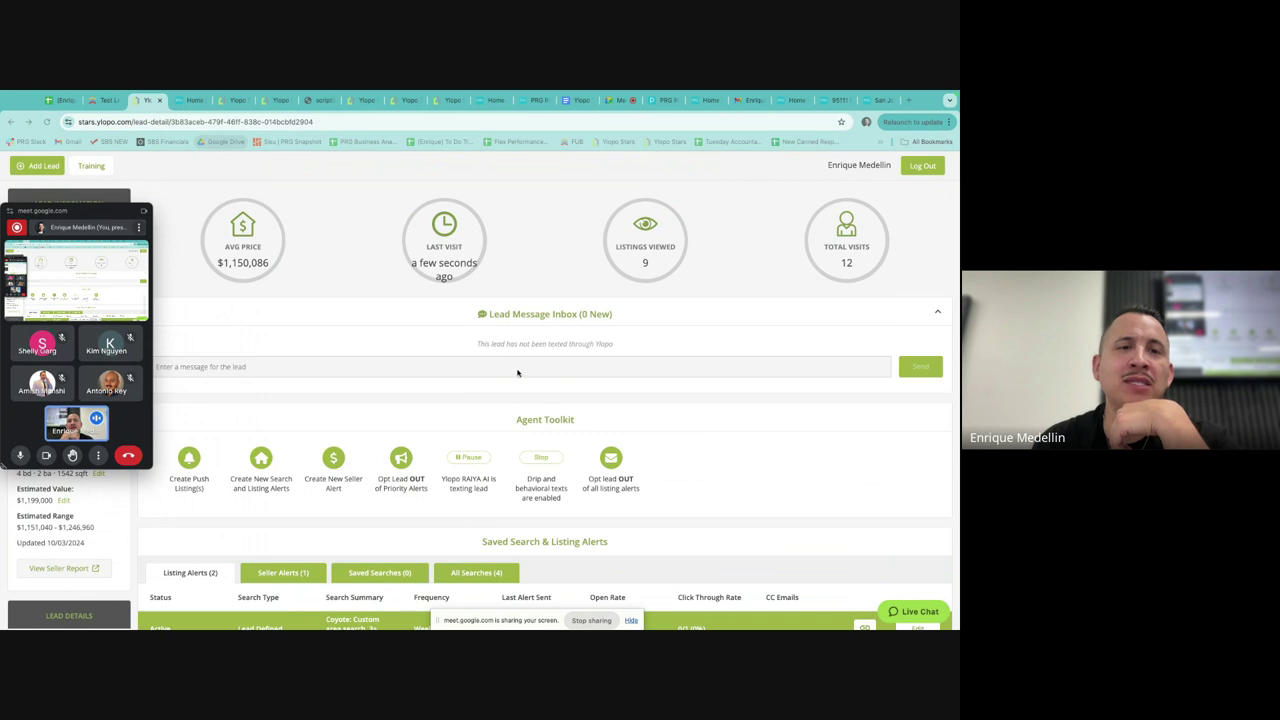
{"action": "scroll", "coordinate": [482, 371], "scroll_direction": "down", "scroll_amount": 1}
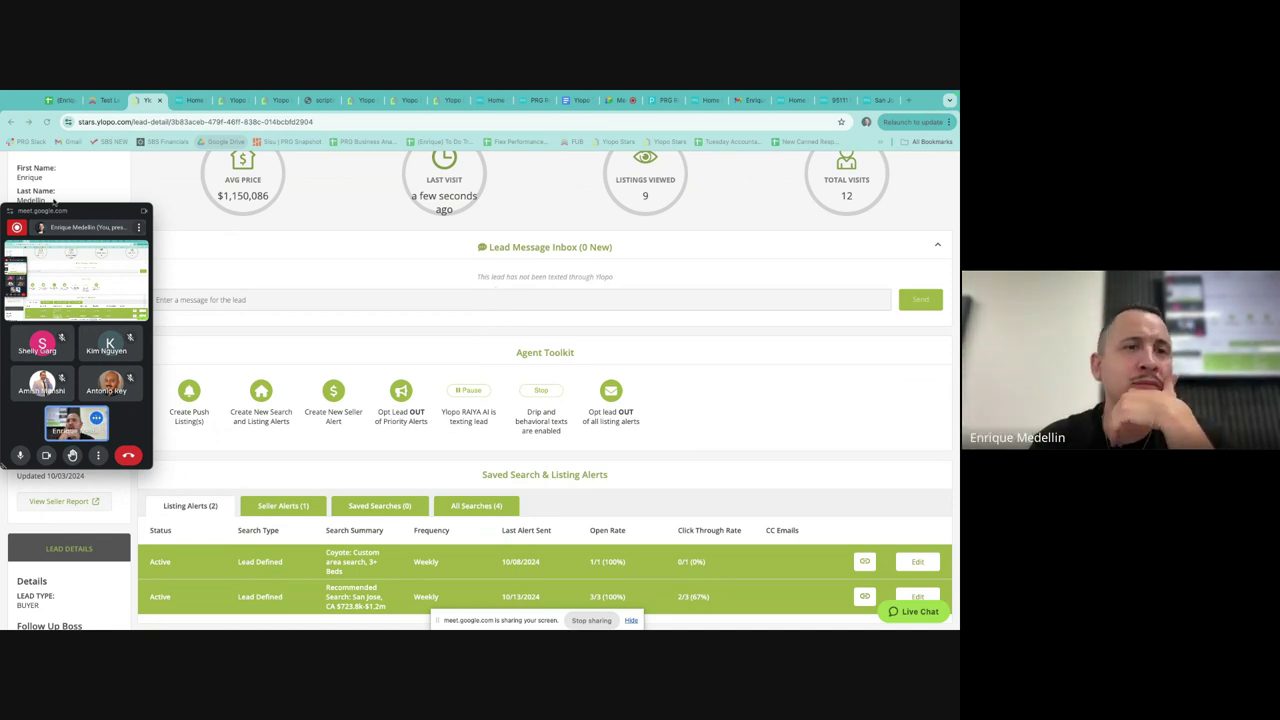
{"action": "left_click_drag", "start_coordinate": [49, 211], "coordinate": [809, 188]}
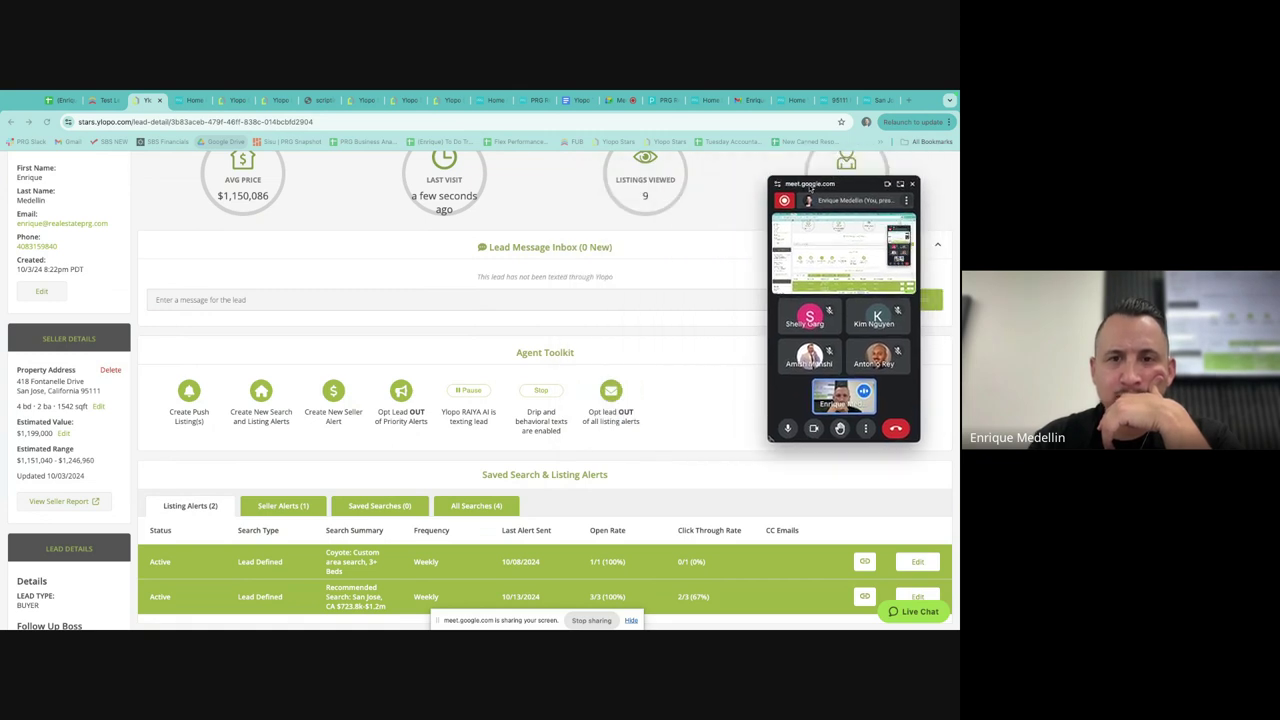
Step: Pause Ylopo RAIYA AI texting for the lead in the Agent Toolkit and resume it
{"action": "scroll", "coordinate": [651, 380], "scroll_direction": "down", "scroll_amount": 2}
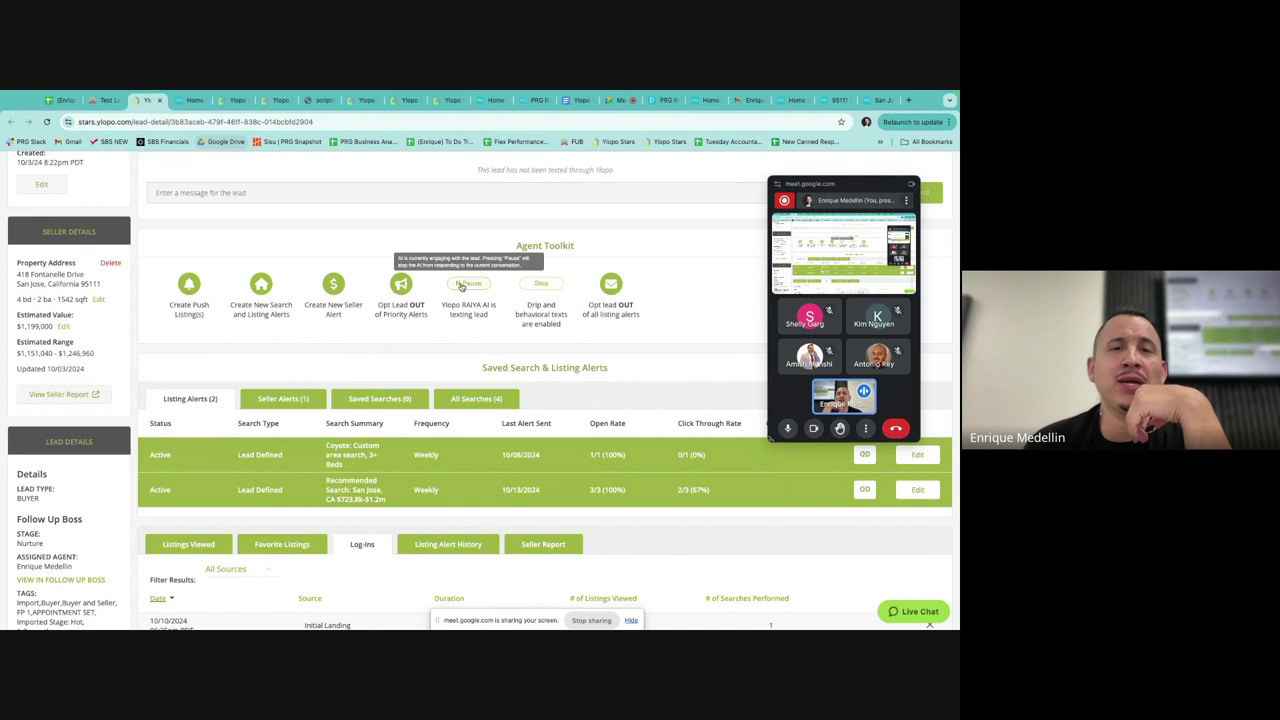
{"action": "left_click", "coordinate": [462, 285]}
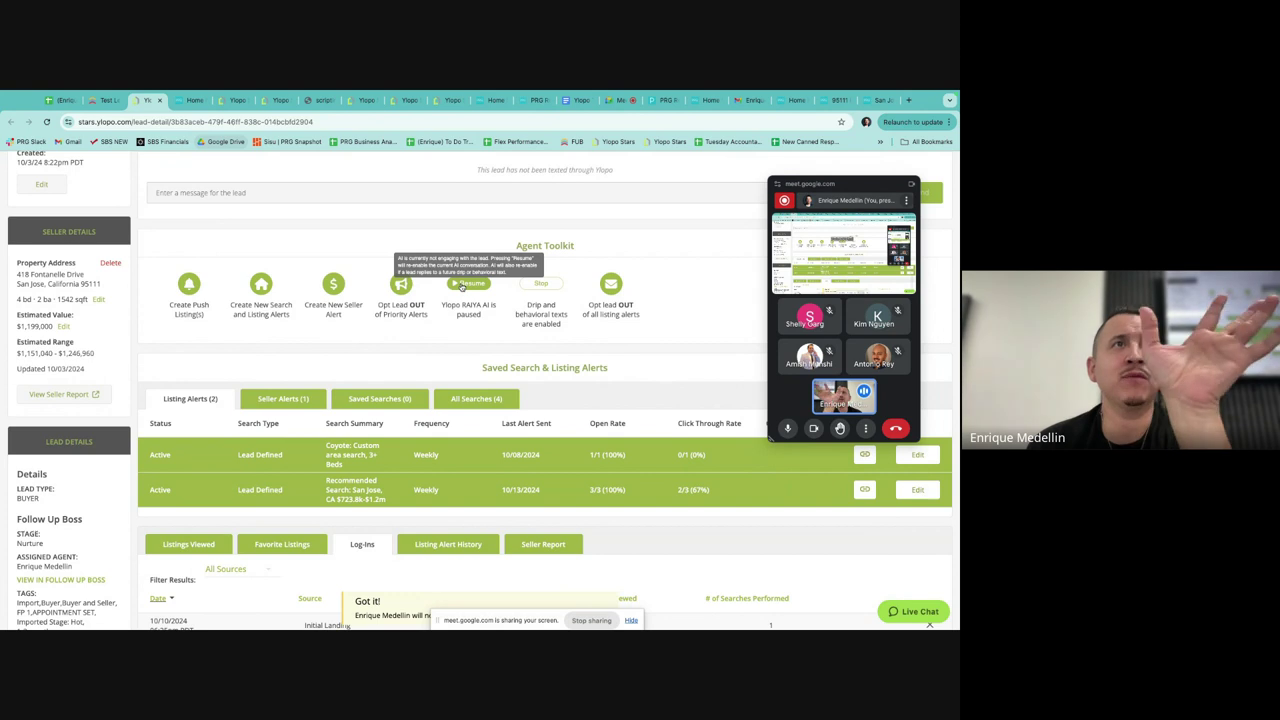
{"action": "left_click", "coordinate": [462, 284]}
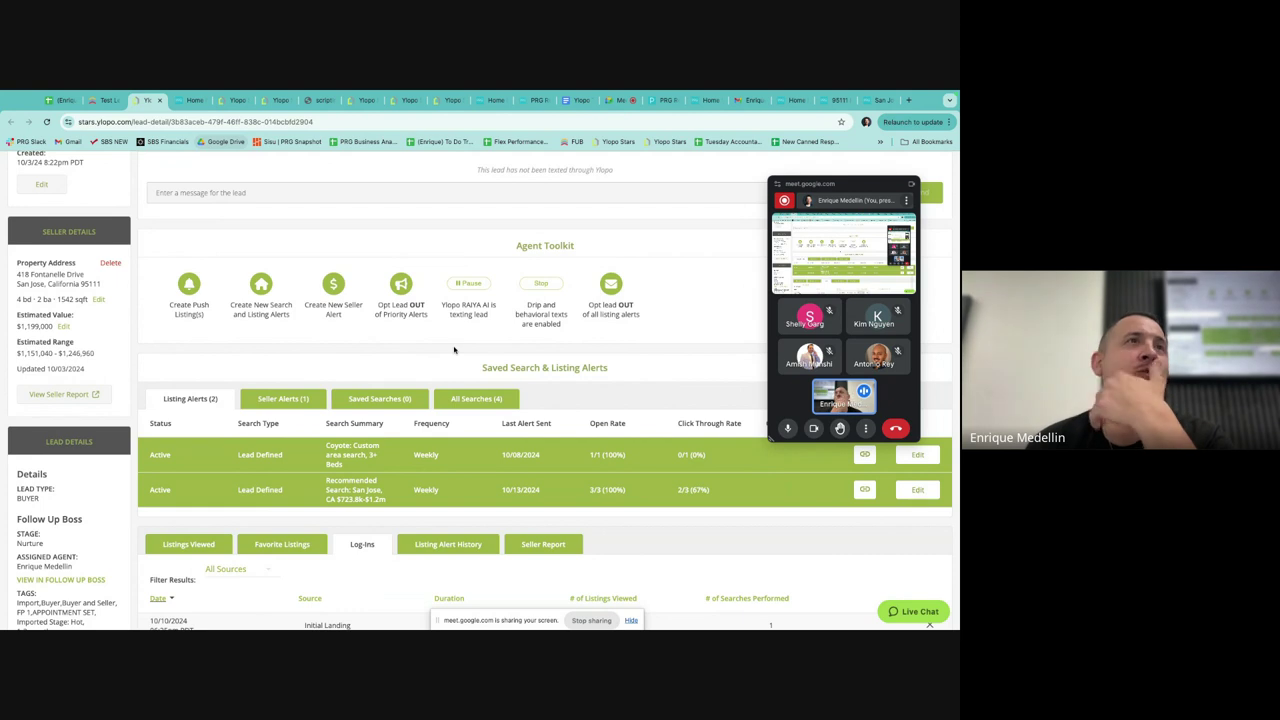
Step: Look through the lead's Seller Alerts, Saved Searches and All Searches lists, along with the log-in history
{"action": "scroll", "coordinate": [454, 349], "scroll_direction": "down", "scroll_amount": 2}
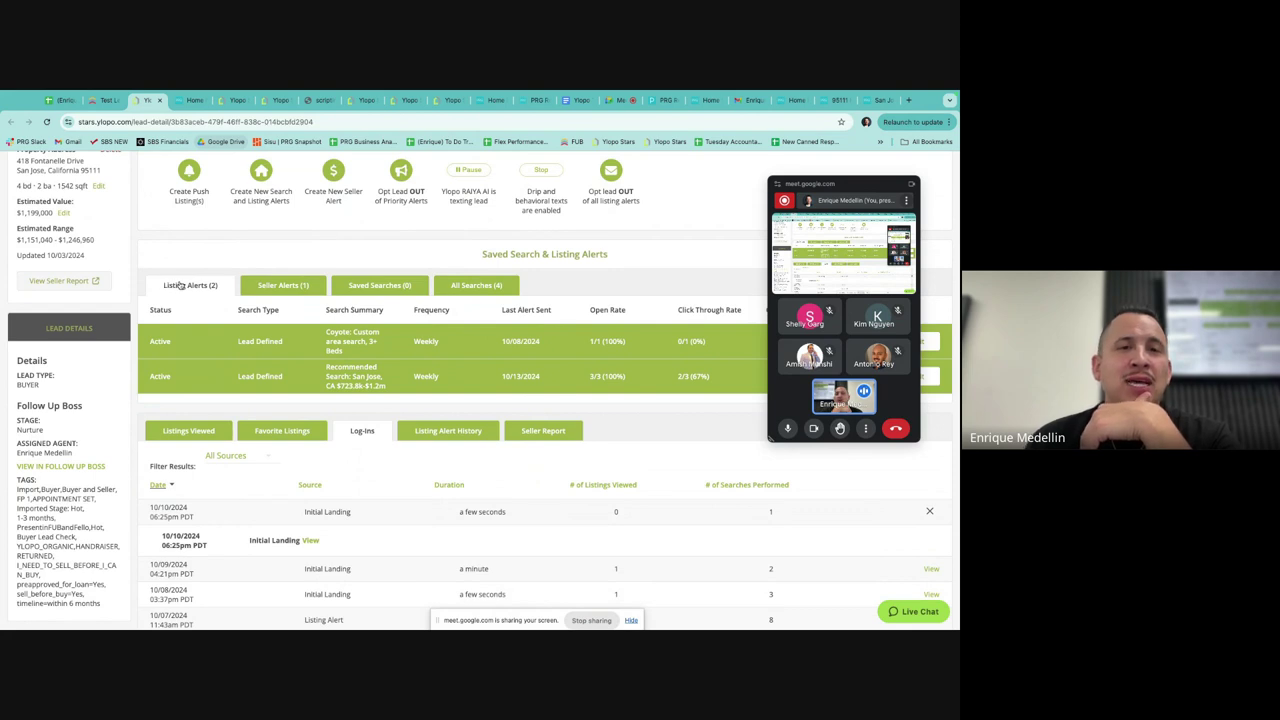
{"action": "left_click", "coordinate": [283, 286]}
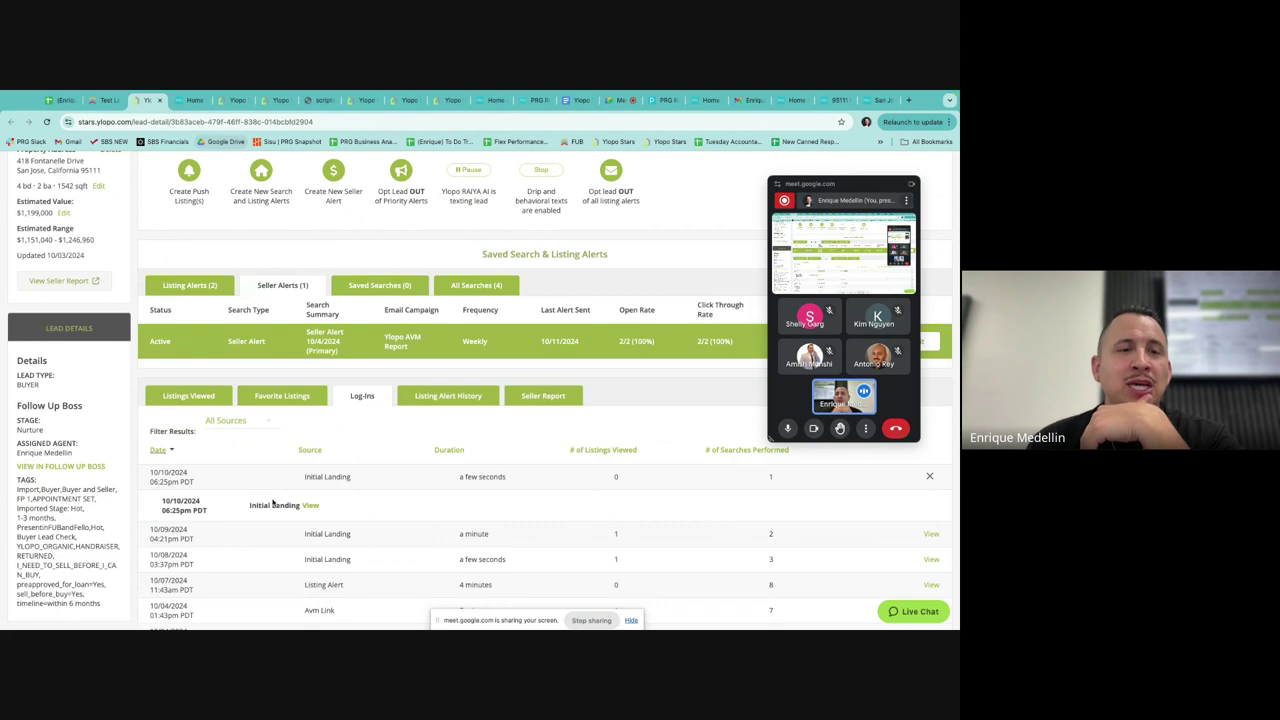
{"action": "scroll", "coordinate": [273, 503], "scroll_direction": "down", "scroll_amount": 1}
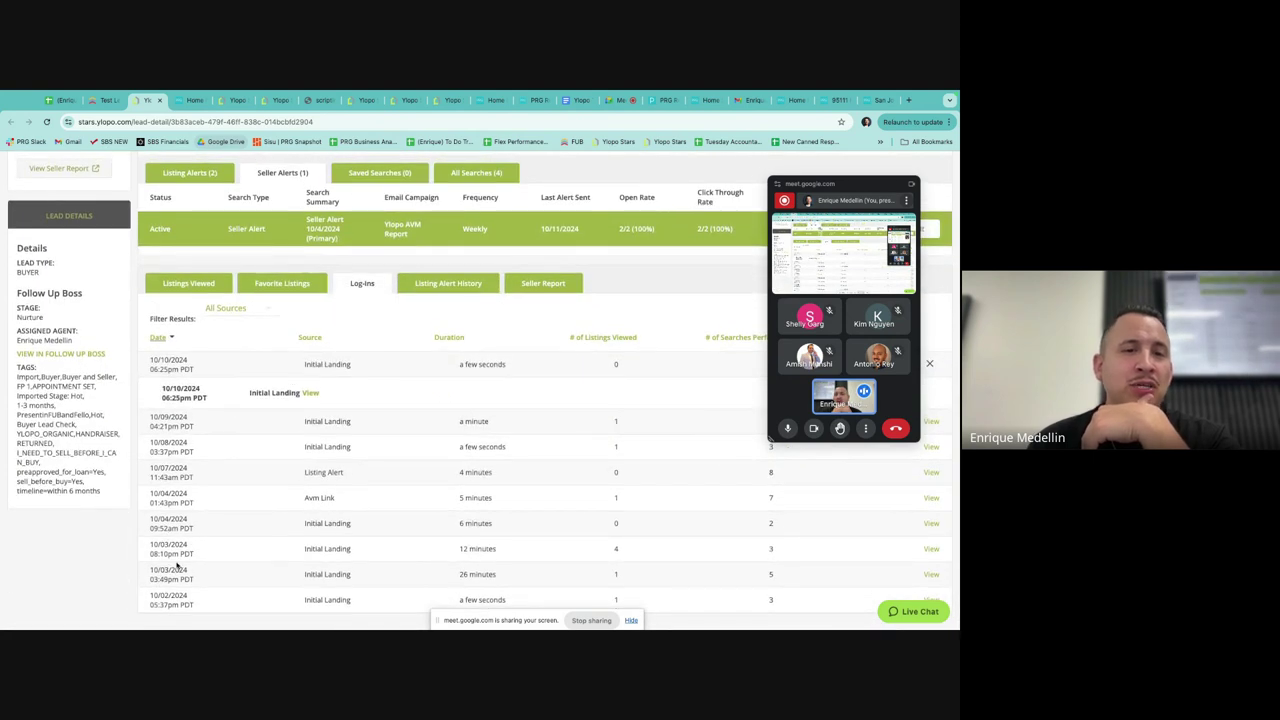
{"action": "scroll", "coordinate": [355, 336], "scroll_direction": "up", "scroll_amount": 1}
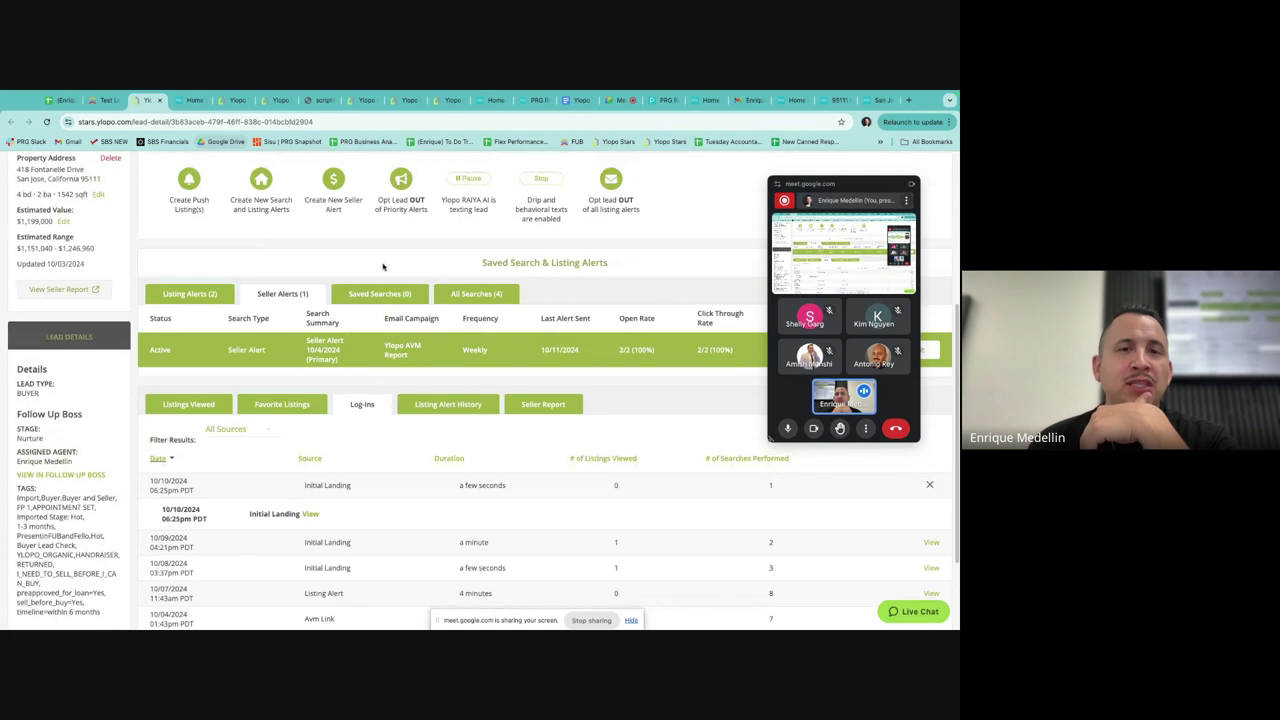
{"action": "left_click", "coordinate": [373, 295]}
{"action": "left_click", "coordinate": [490, 296]}
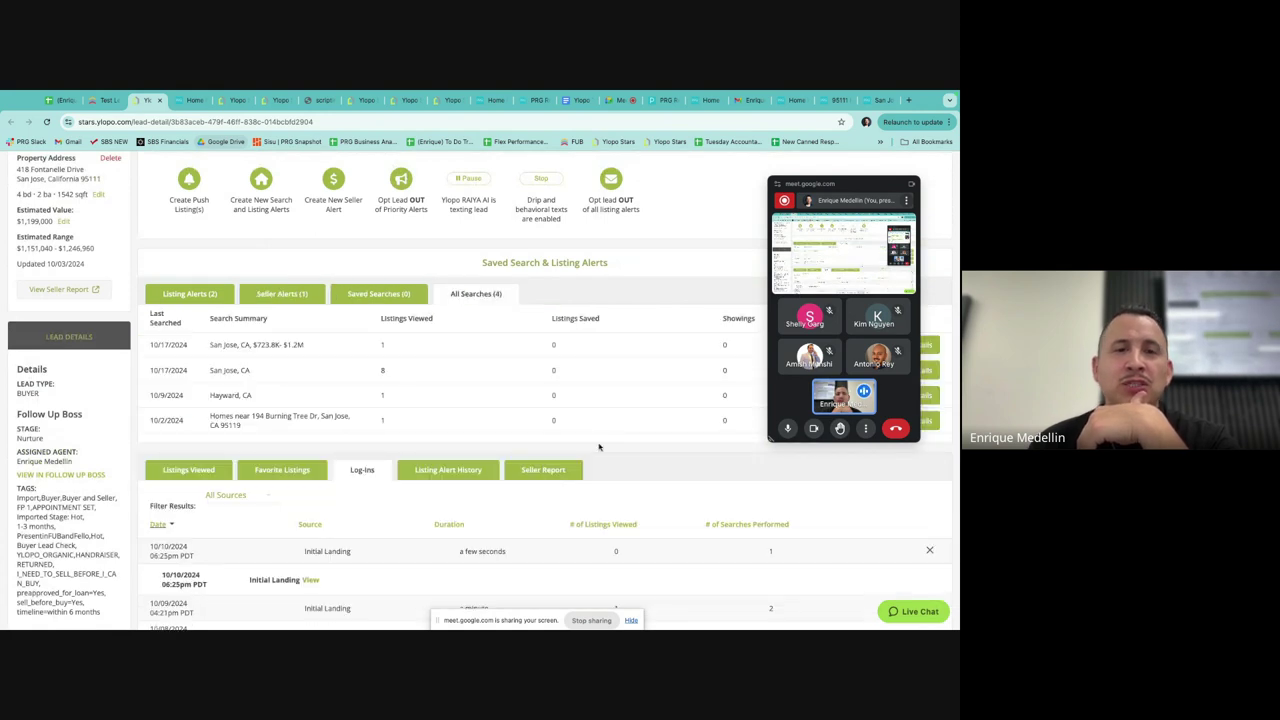
{"action": "scroll", "coordinate": [599, 447], "scroll_direction": "down", "scroll_amount": 1}
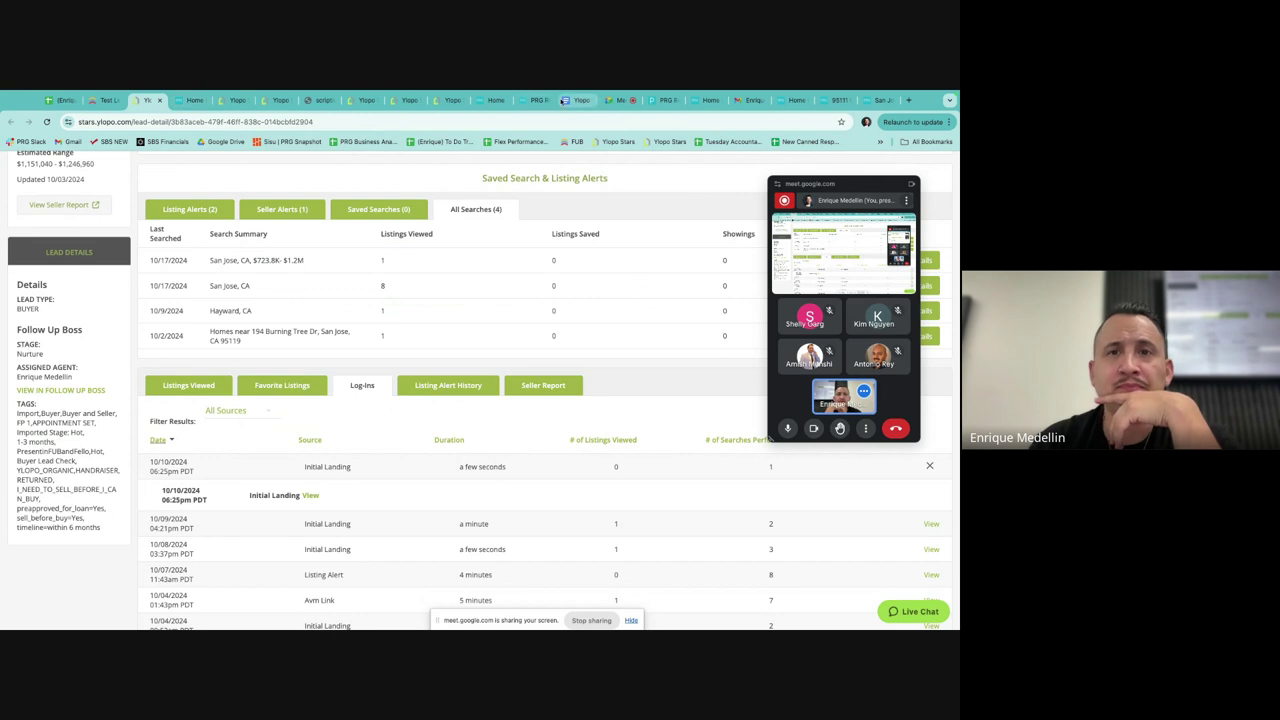
Step: Switch to the Ylopo Training Agenda document and review its questions down to the one about primary tools
{"action": "left_click", "coordinate": [575, 100]}
{"action": "left_click", "coordinate": [491, 489]}
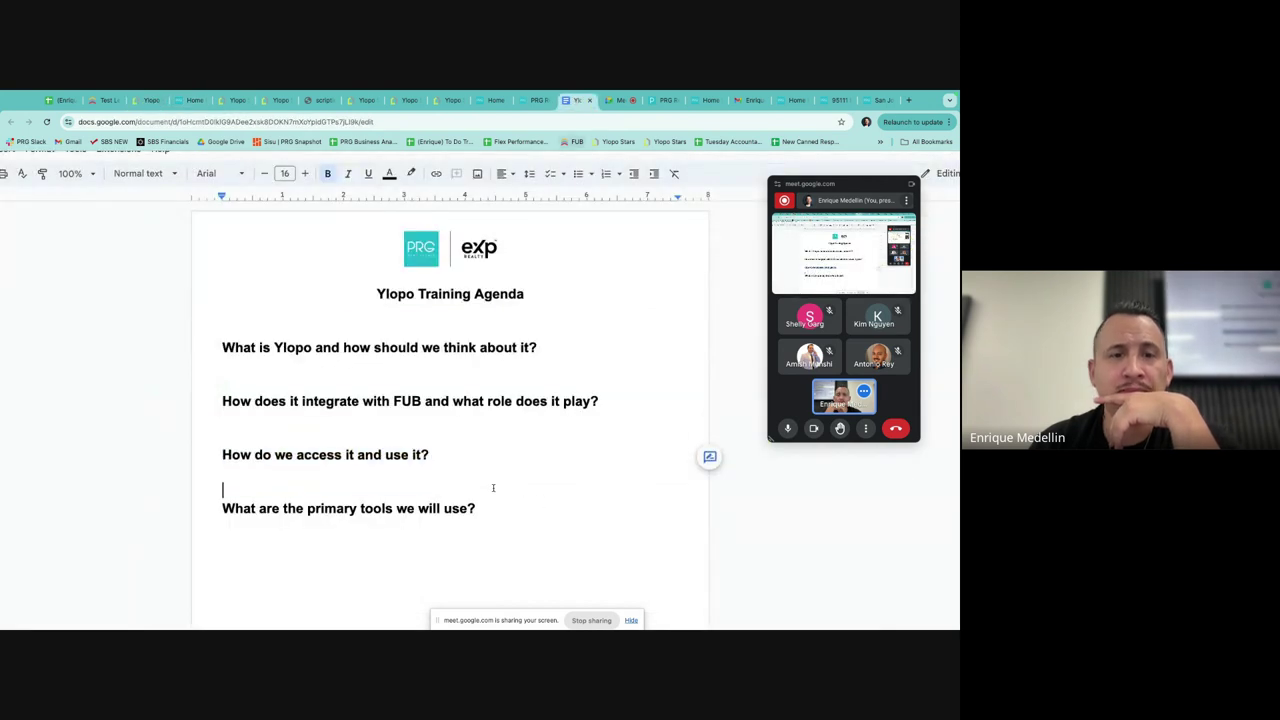
{"action": "left_click", "coordinate": [477, 510]}
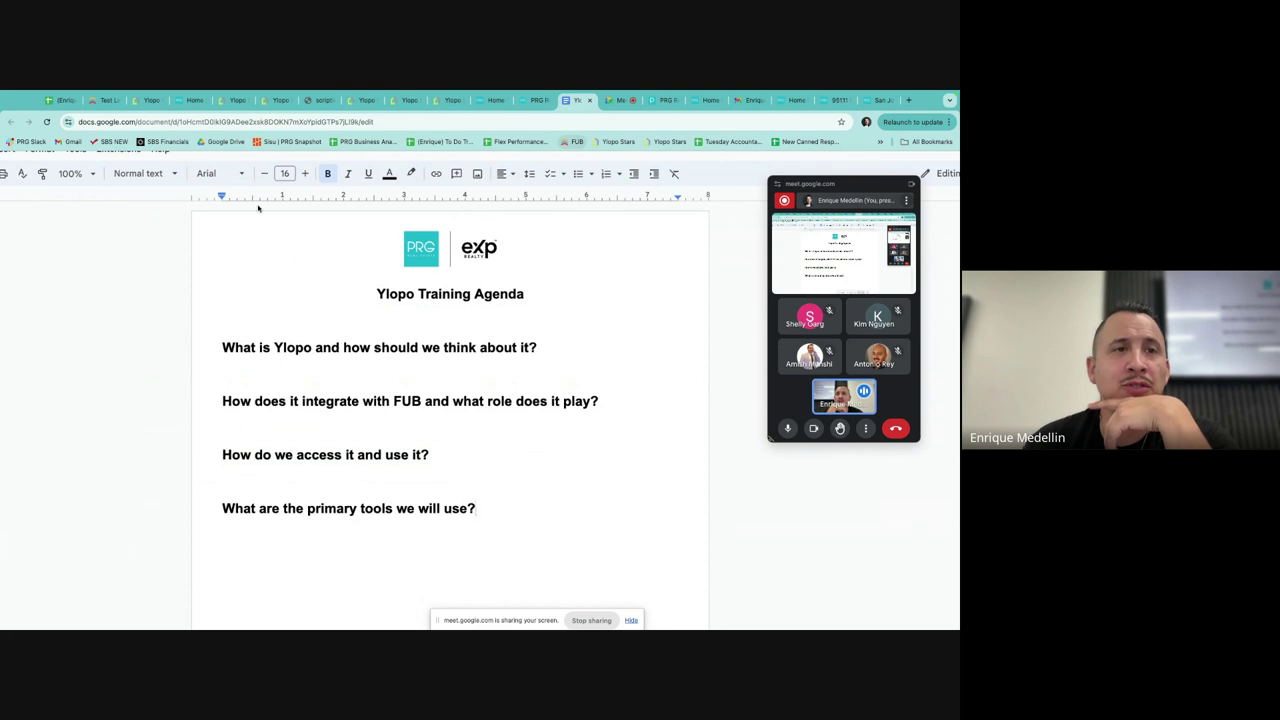
Step: Return to Follow Up Boss and open the Important smart list under People, glancing at 1 - New Needs Contact on the way
{"action": "left_click", "coordinate": [146, 101]}
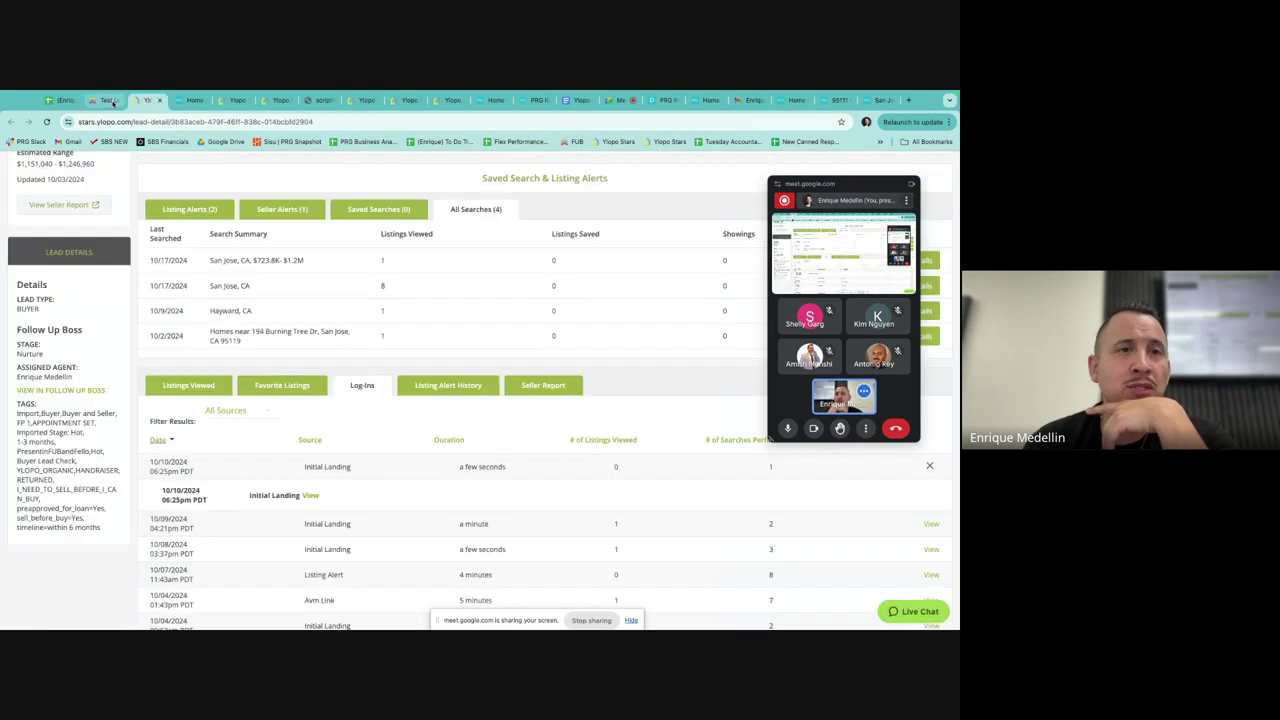
{"action": "left_click", "coordinate": [105, 100]}
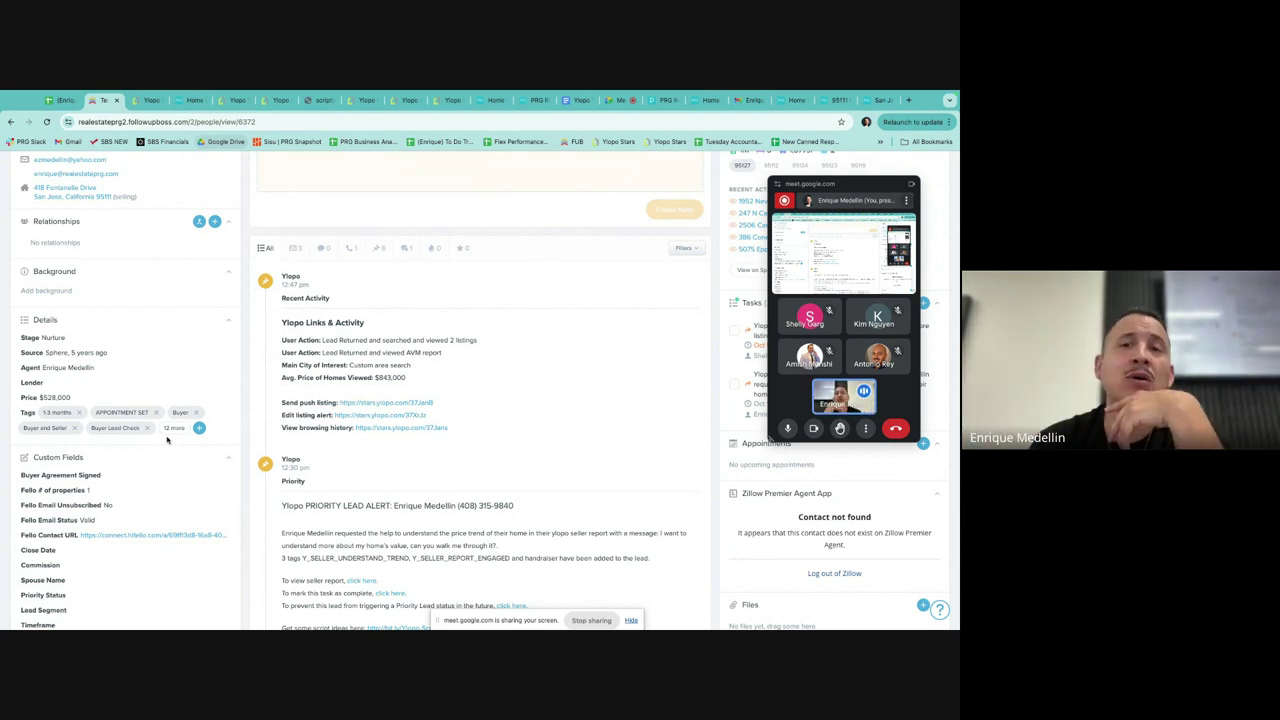
{"action": "scroll", "coordinate": [322, 337], "scroll_direction": "up", "scroll_amount": 1}
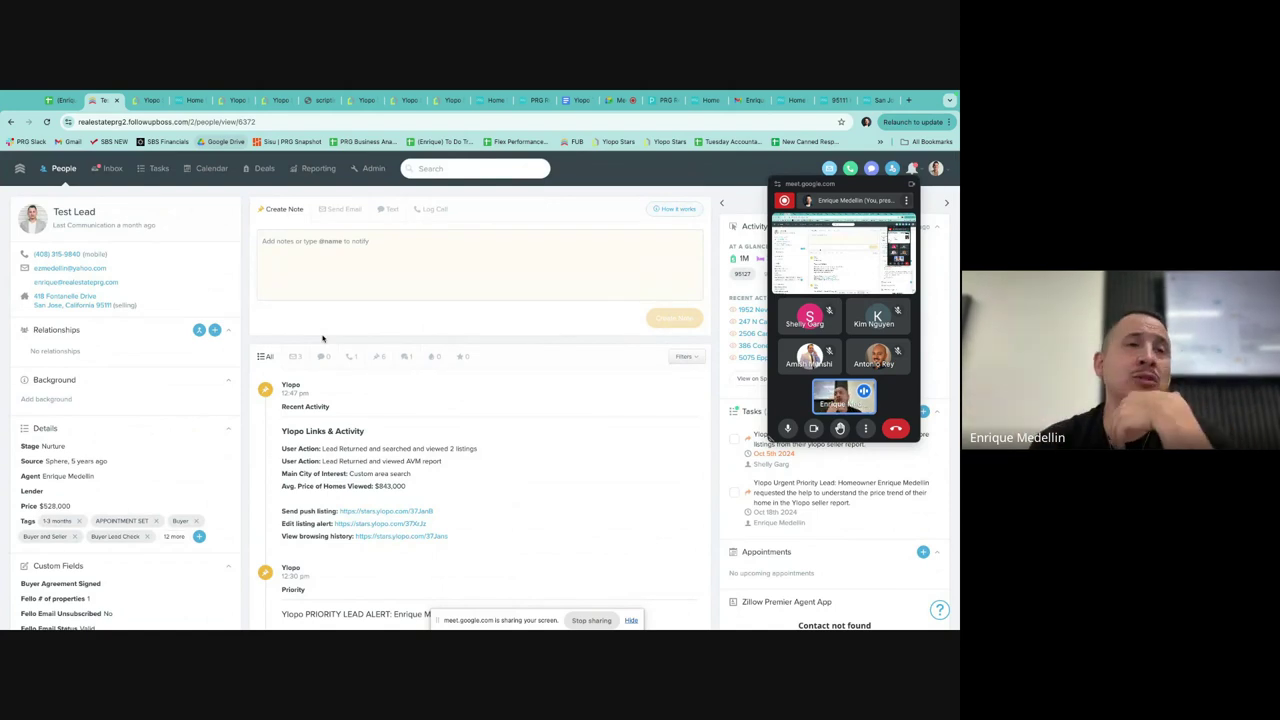
{"action": "left_click", "coordinate": [22, 170]}
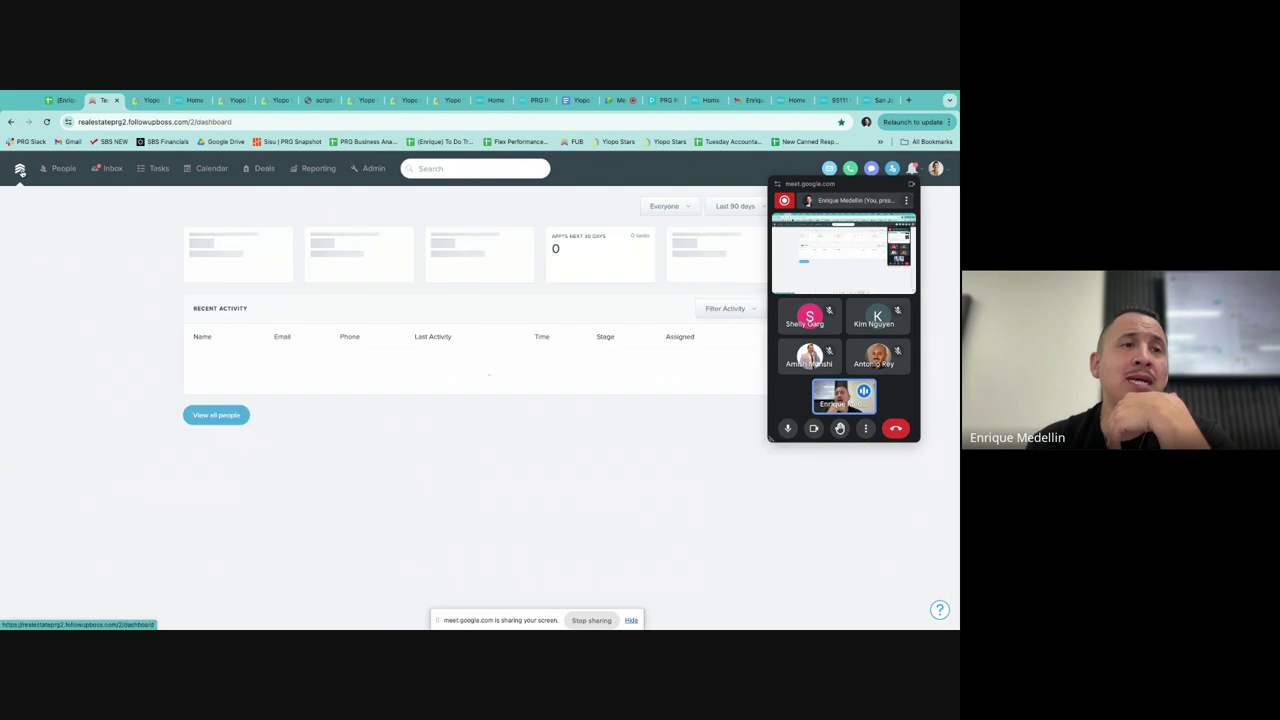
{"action": "left_click", "coordinate": [66, 169]}
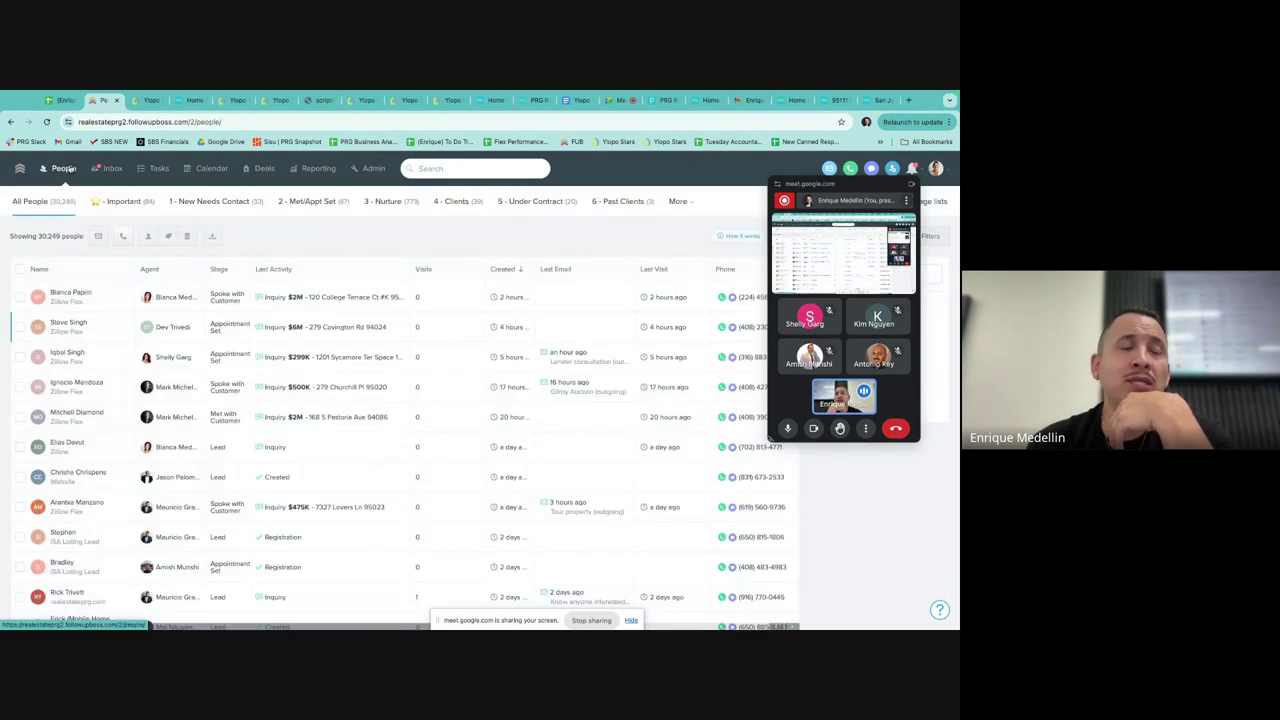
{"action": "left_click", "coordinate": [120, 204]}
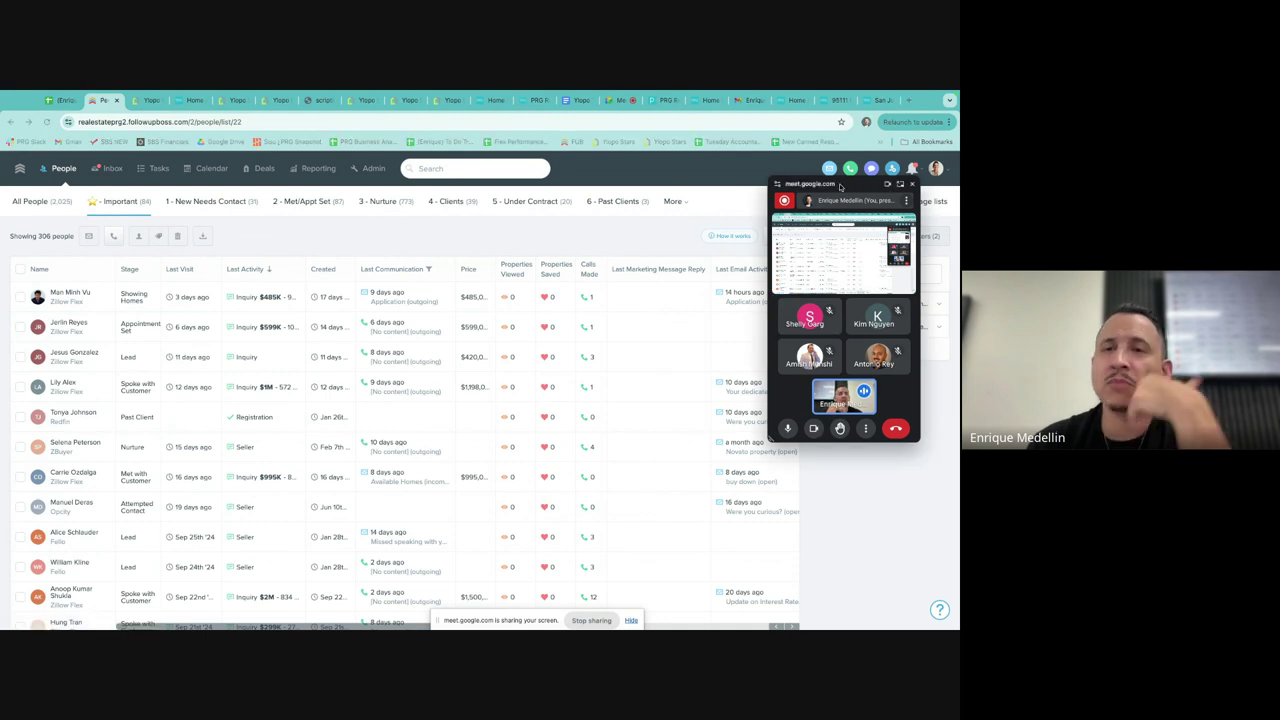
{"action": "left_click_drag", "start_coordinate": [867, 158], "coordinate": [668, 271]}
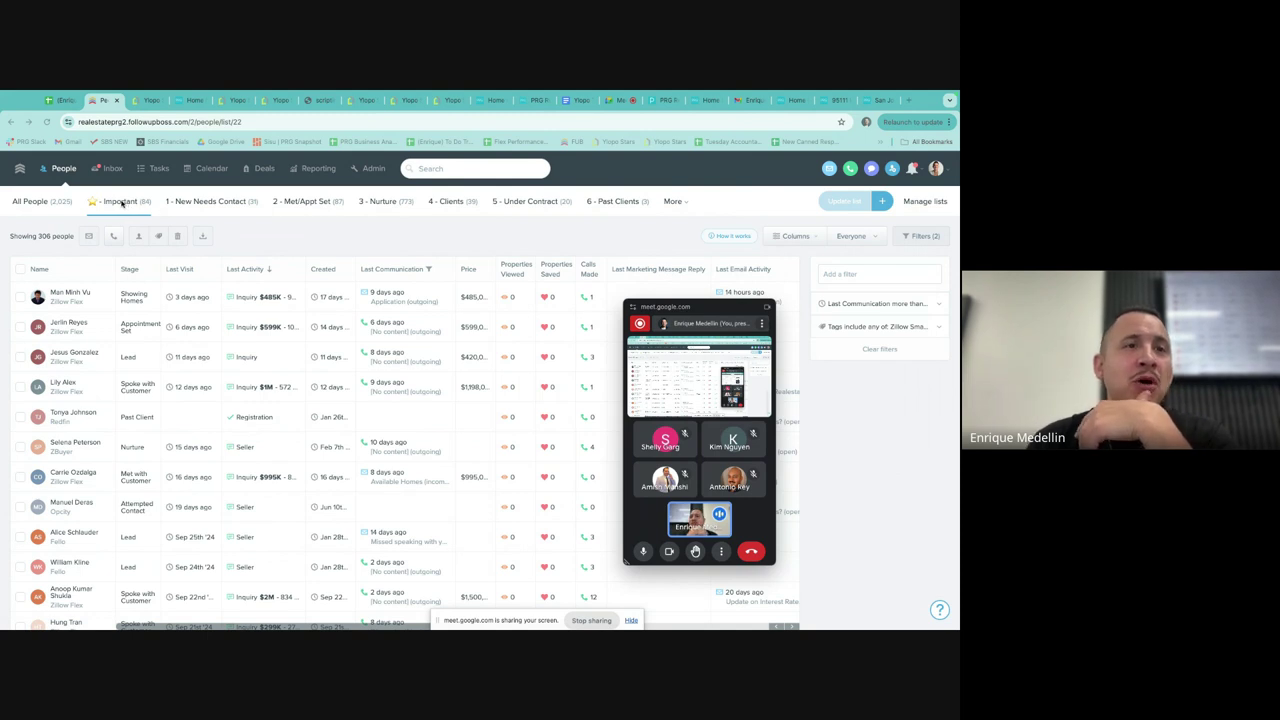
{"action": "left_click", "coordinate": [205, 202]}
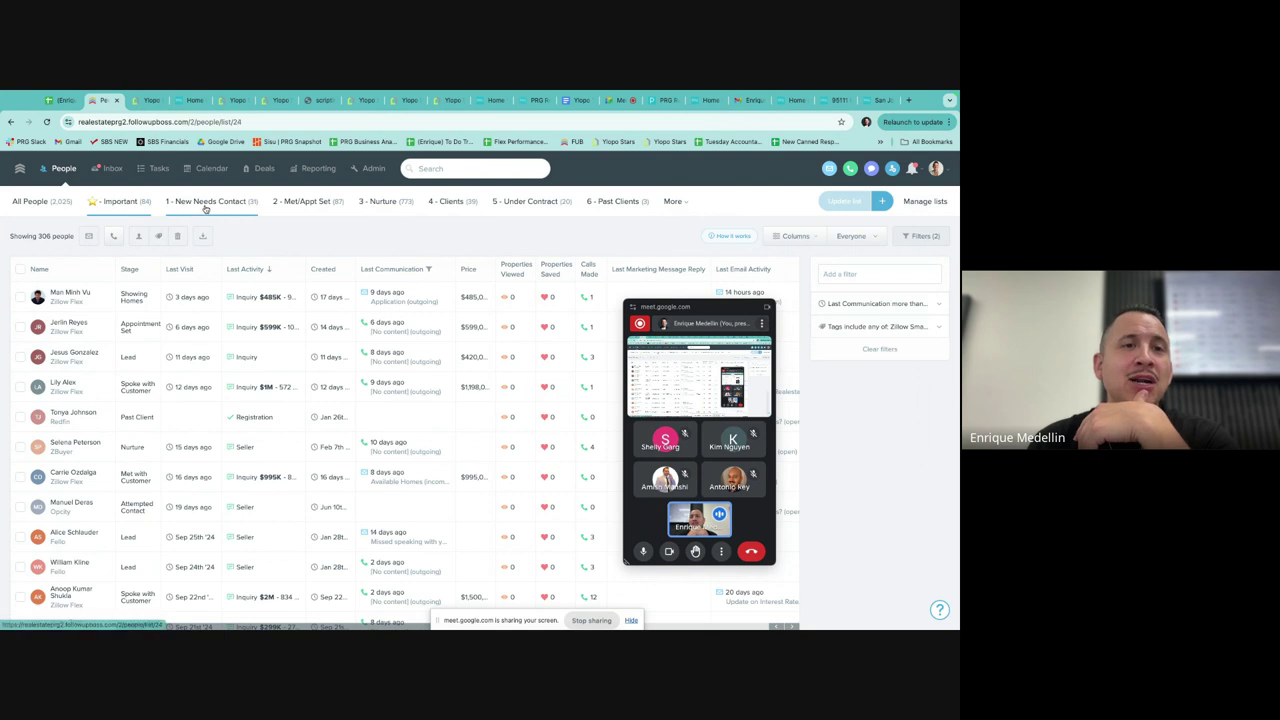
{"action": "left_click", "coordinate": [119, 203]}
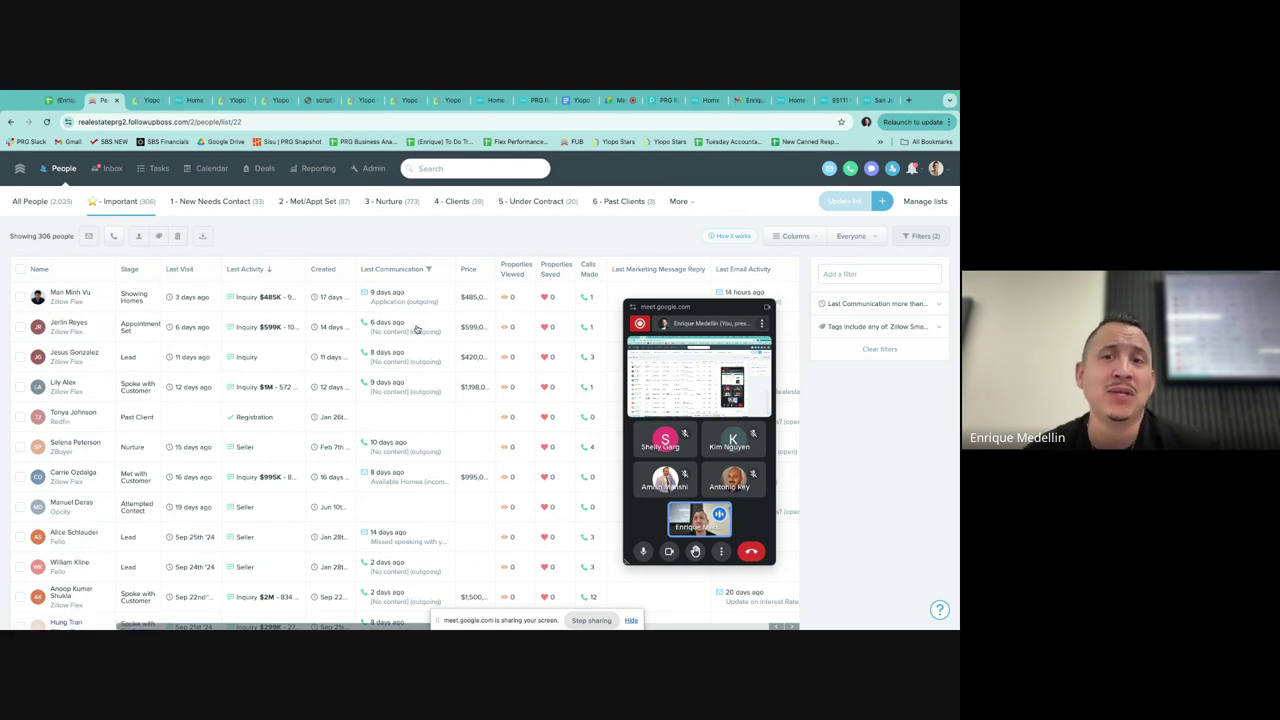
Step: Limit the Important list to one team member's leads and point out the number of people shown
{"action": "left_click_drag", "start_coordinate": [693, 304], "coordinate": [877, 316]}
{"action": "left_click", "coordinate": [851, 237]}
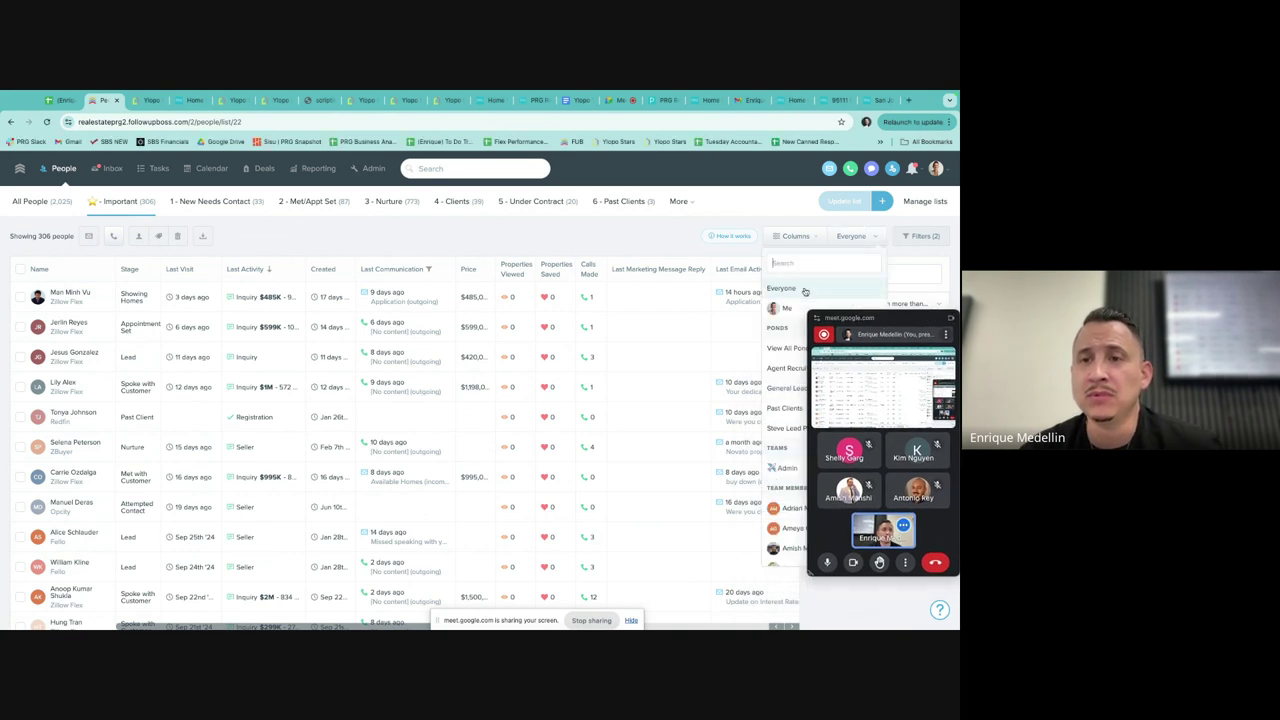
{"action": "type", "text": "bl"}
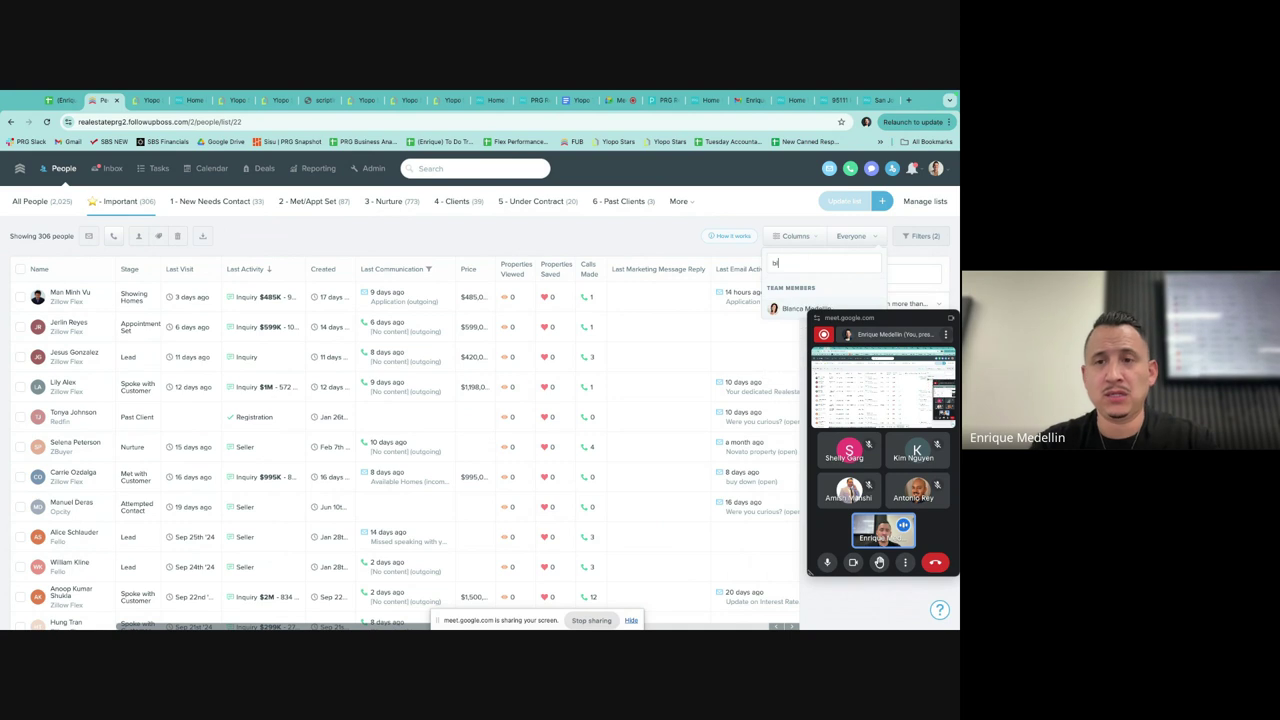
{"action": "left_click", "coordinate": [777, 309]}
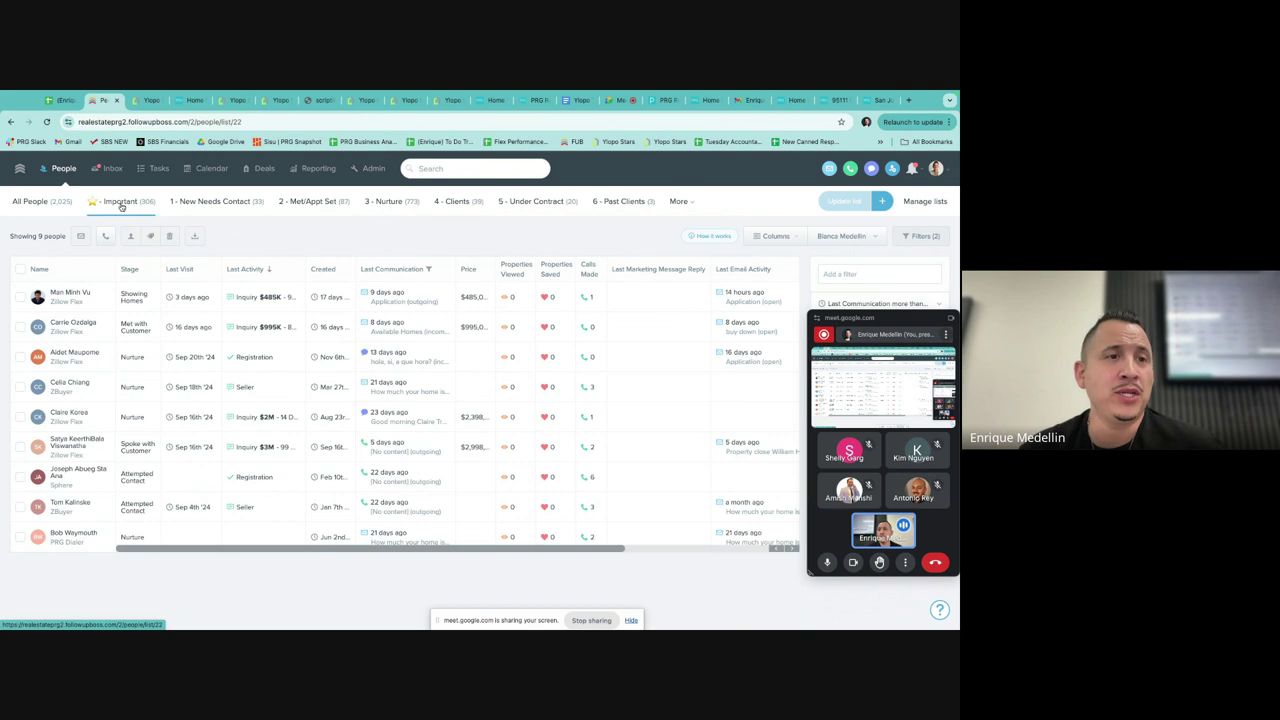
{"action": "left_click_drag", "start_coordinate": [7, 238], "coordinate": [66, 243]}
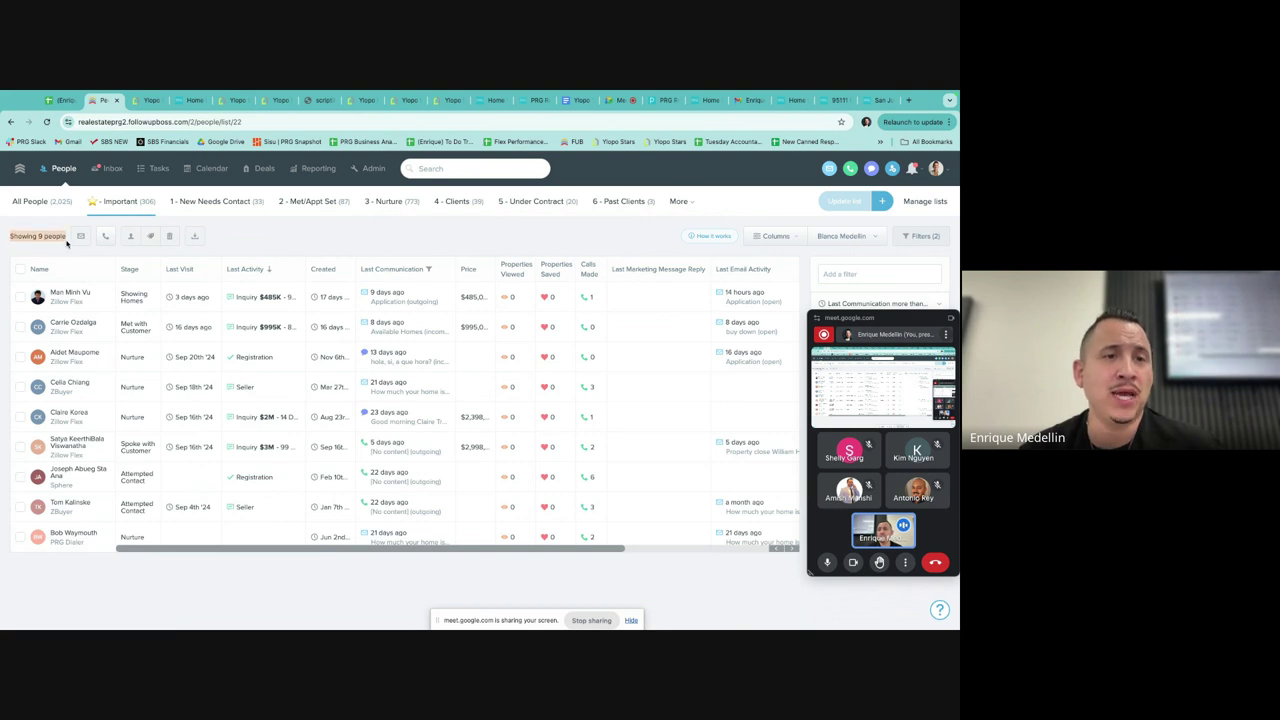
{"action": "left_click", "coordinate": [281, 242]}
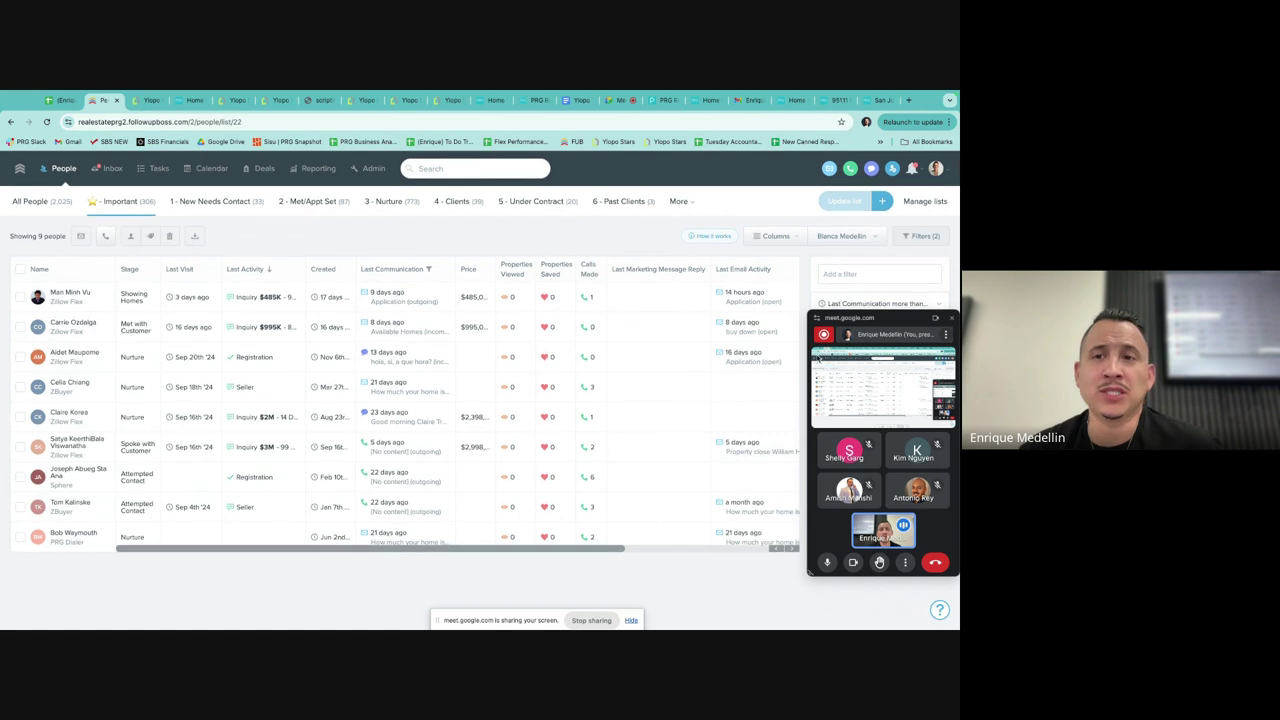
Step: Examine the Important list's Last Communication filter of more than 1 day ago and its included tags, and collapse both filters
{"action": "left_click_drag", "start_coordinate": [880, 326], "coordinate": [695, 358]}
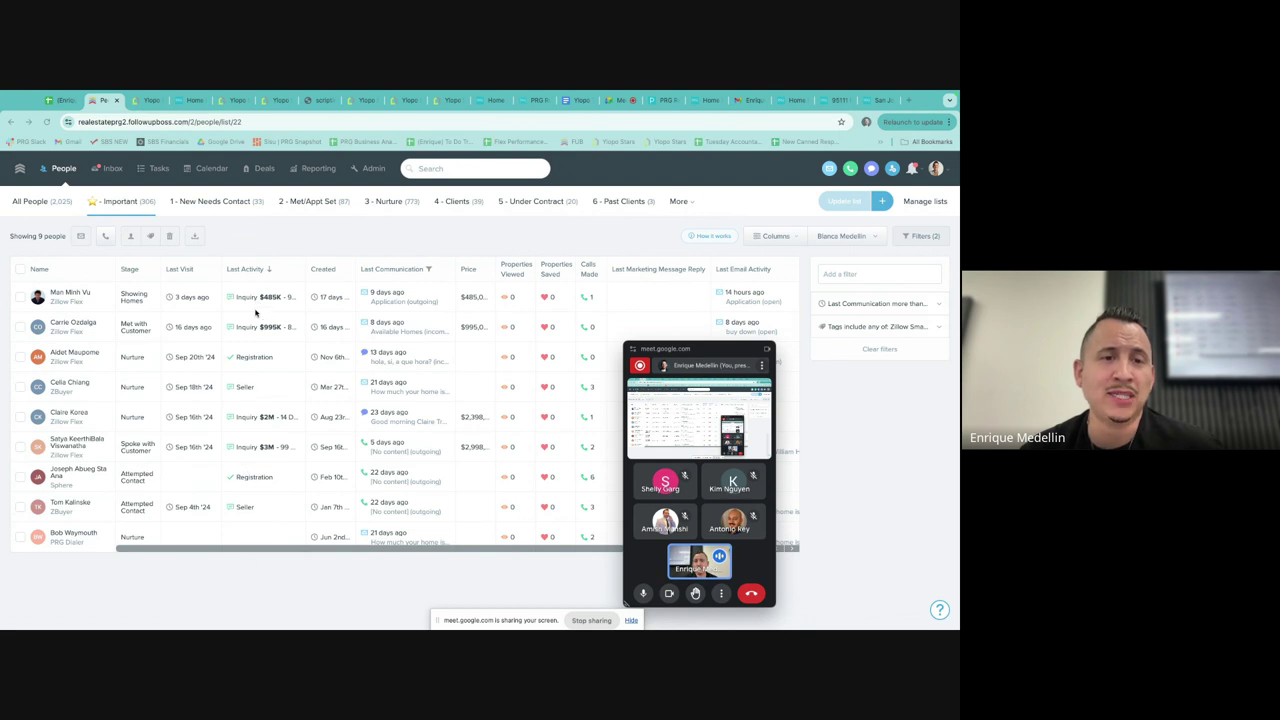
{"action": "left_click", "coordinate": [861, 304]}
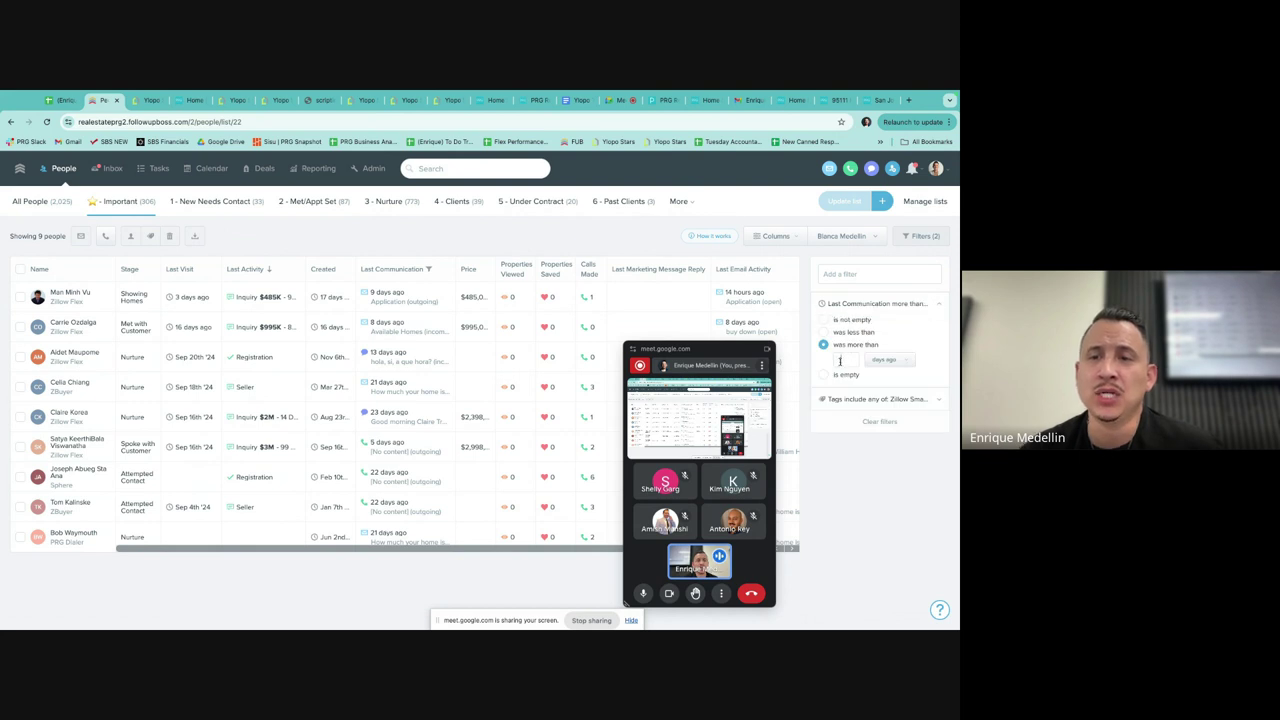
{"action": "left_click", "coordinate": [839, 361]}
{"action": "type", "text": "1"}
{"action": "left_click", "coordinate": [878, 399]}
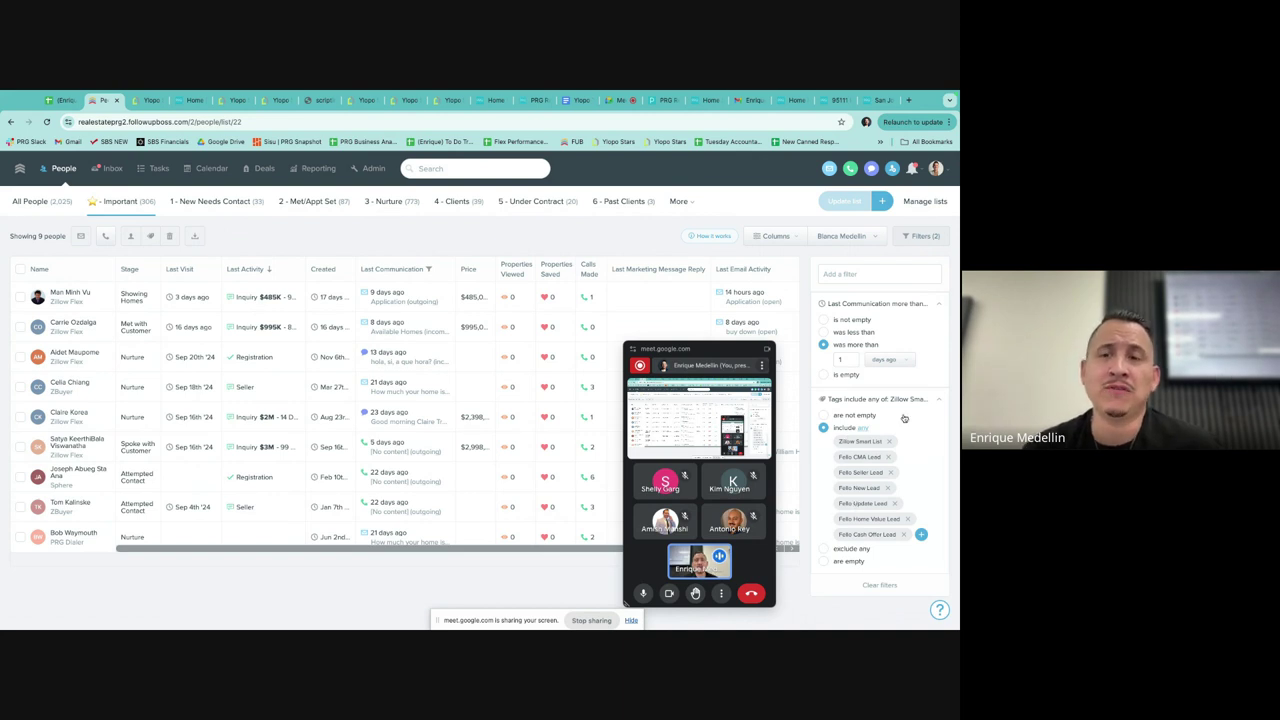
{"action": "left_click", "coordinate": [941, 399]}
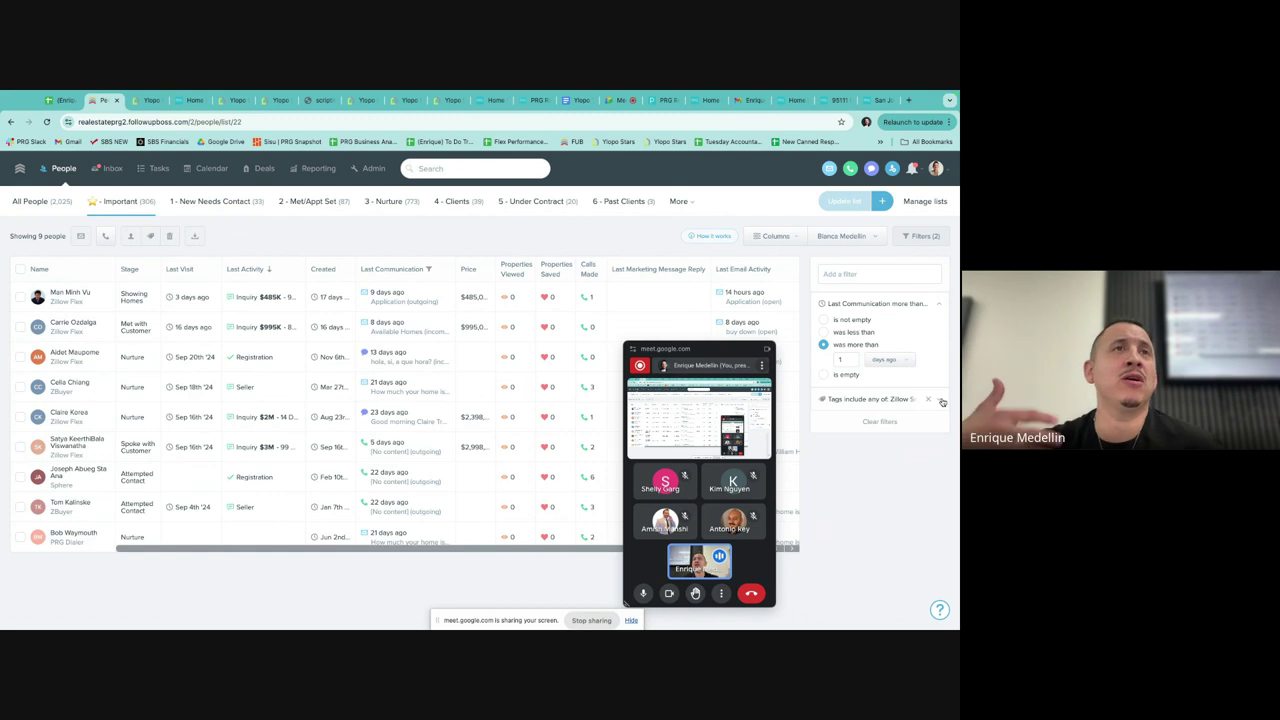
{"action": "left_click", "coordinate": [940, 306]}
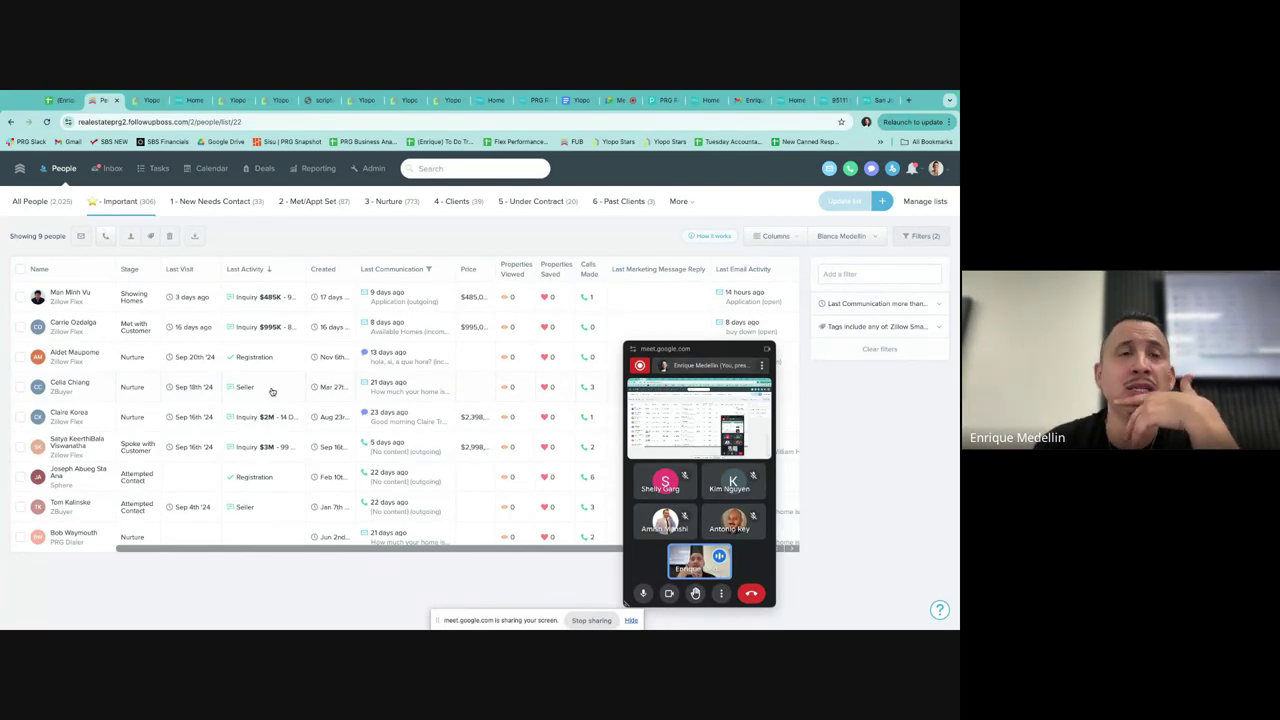
Step: Open the 1 - New Needs Contact list and examine its Created and Last Communication filter conditions
{"action": "left_click", "coordinate": [216, 203]}
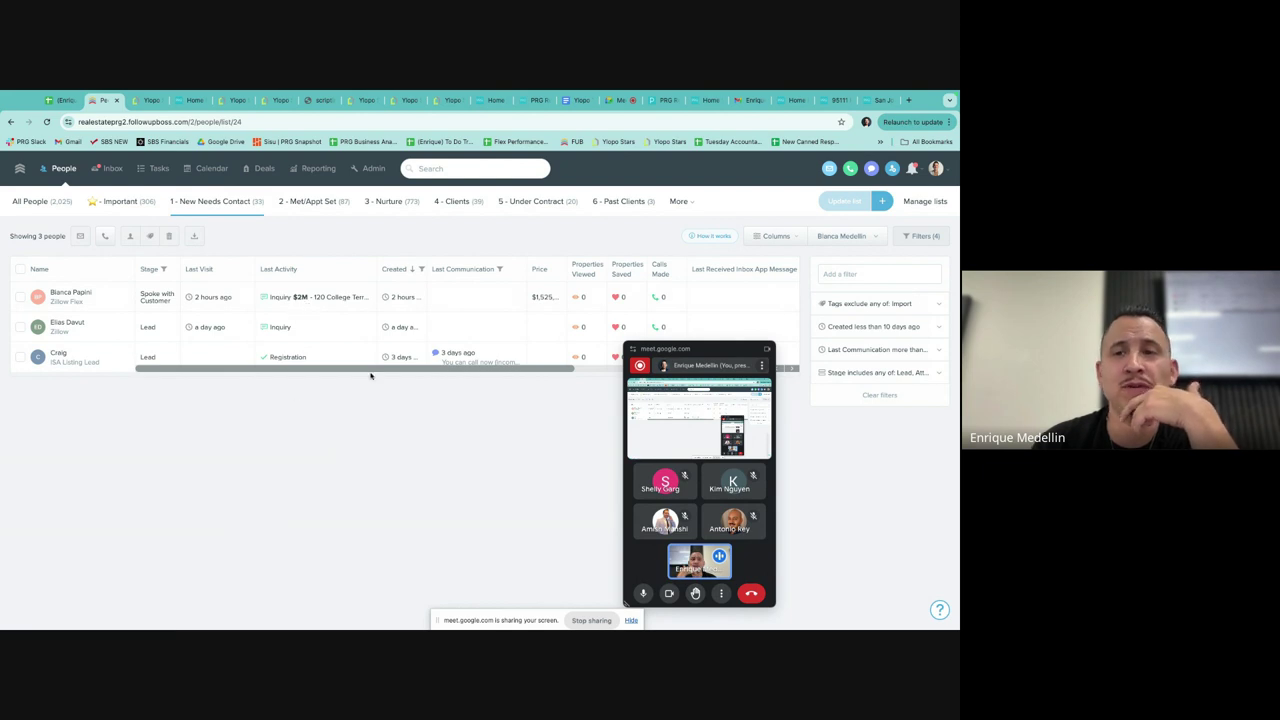
{"action": "left_click", "coordinate": [860, 326]}
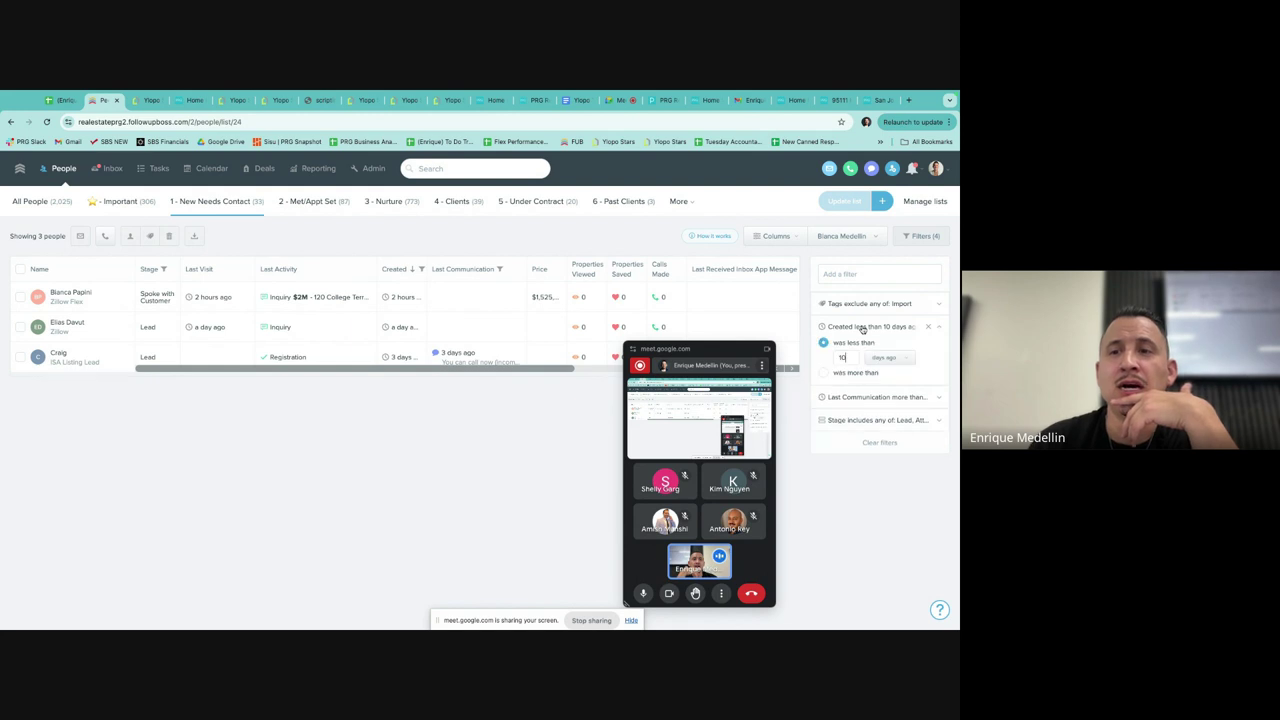
{"action": "left_click", "coordinate": [876, 397]}
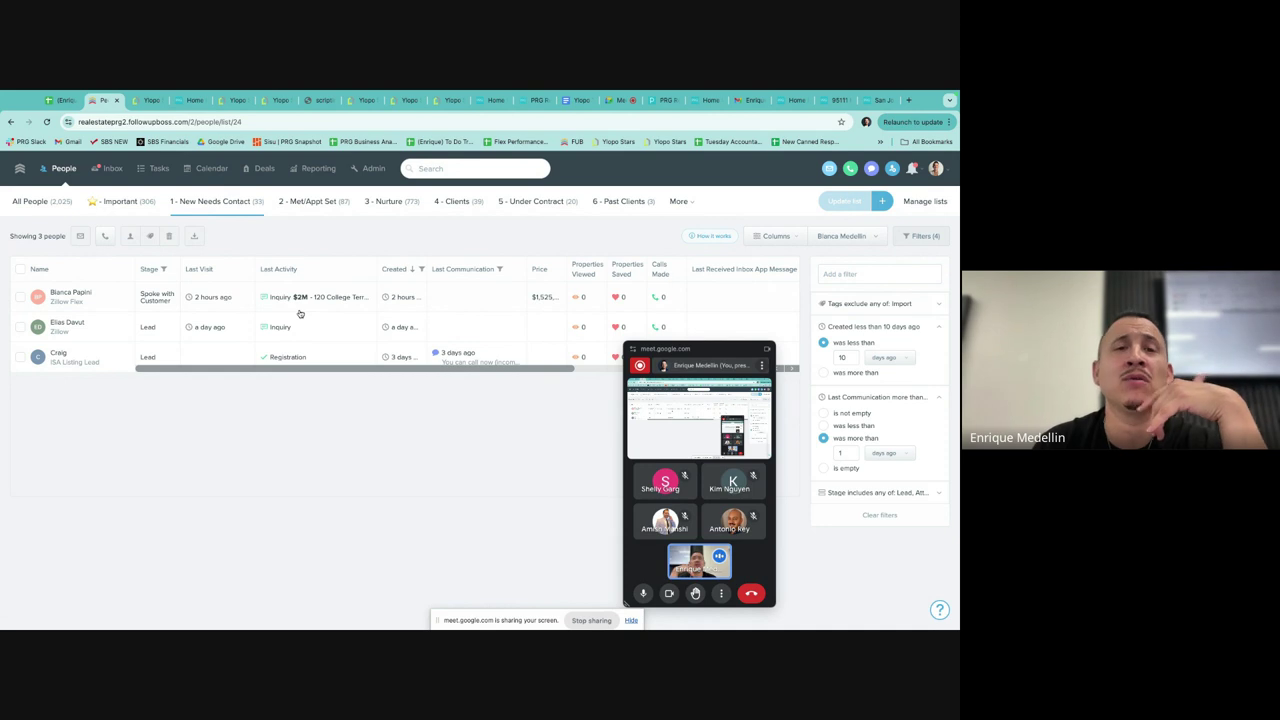
Step: View the 3 - Nurture and 2 - Met/Appt Set lists, ending on Met/Appt Set with the meeting window clear of the filters
{"action": "left_click", "coordinate": [317, 203]}
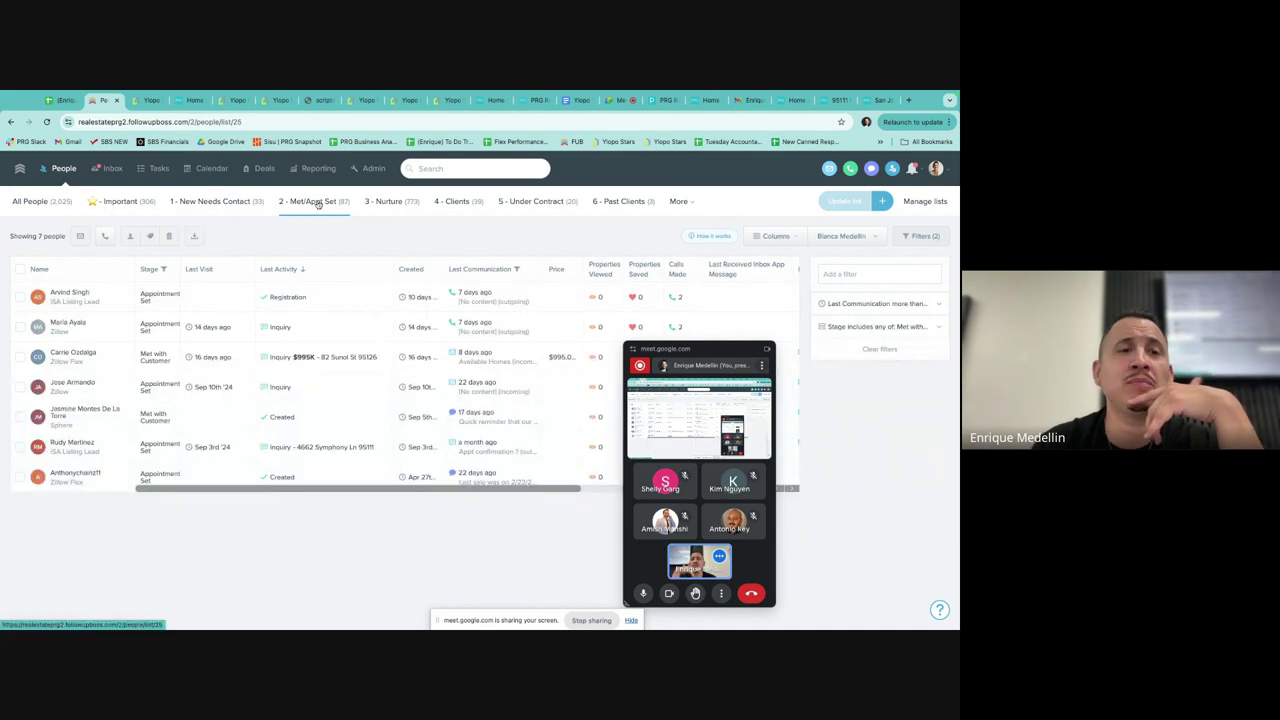
{"action": "left_click", "coordinate": [366, 202]}
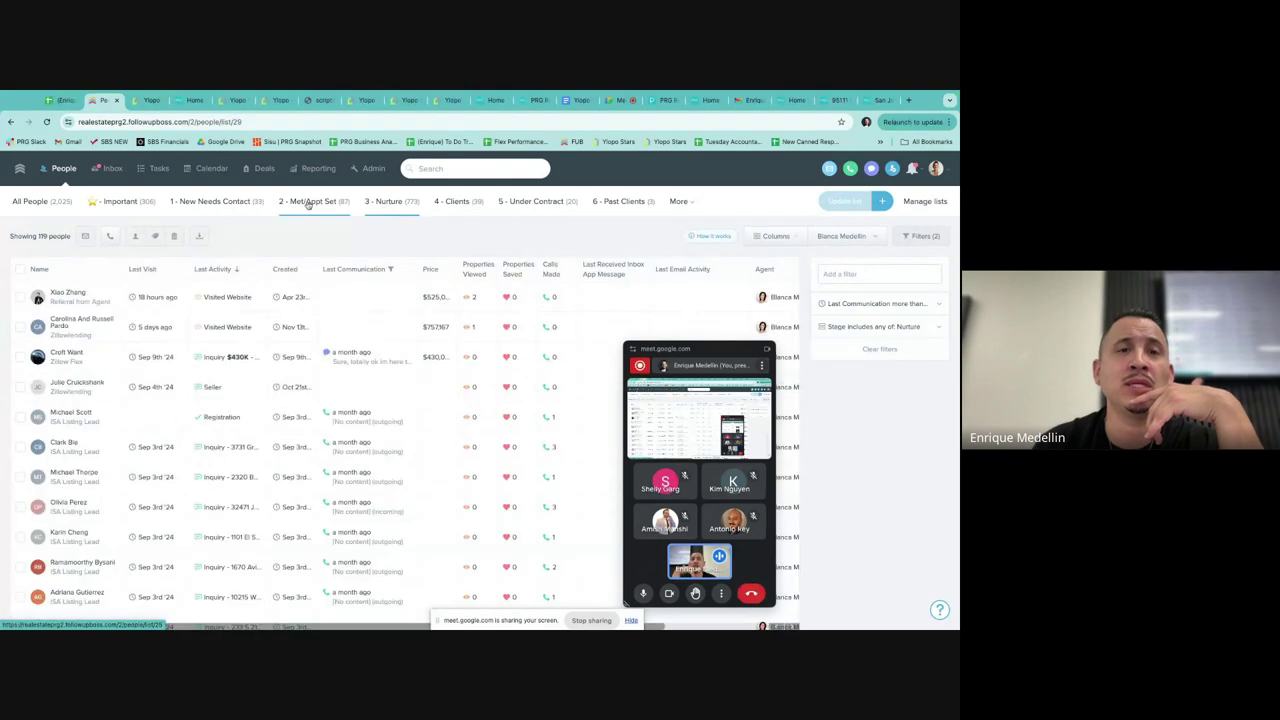
{"action": "left_click", "coordinate": [309, 202]}
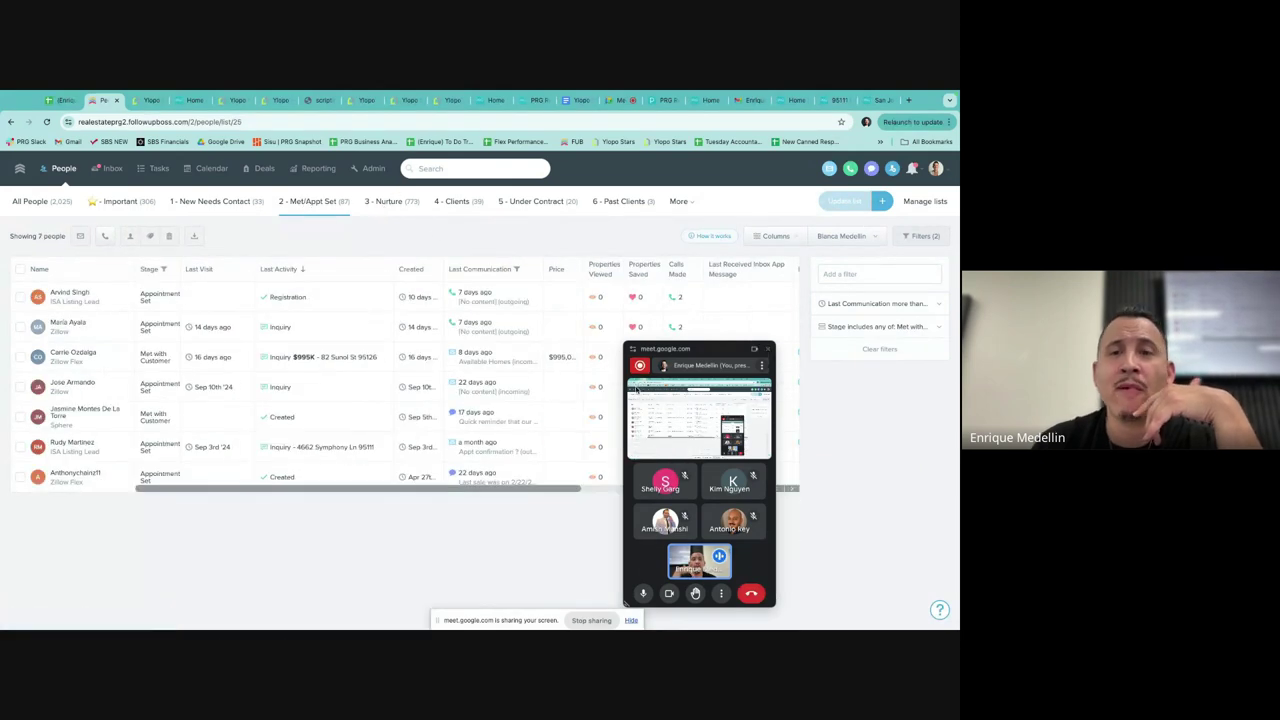
{"action": "left_click_drag", "start_coordinate": [682, 365], "coordinate": [800, 219]}
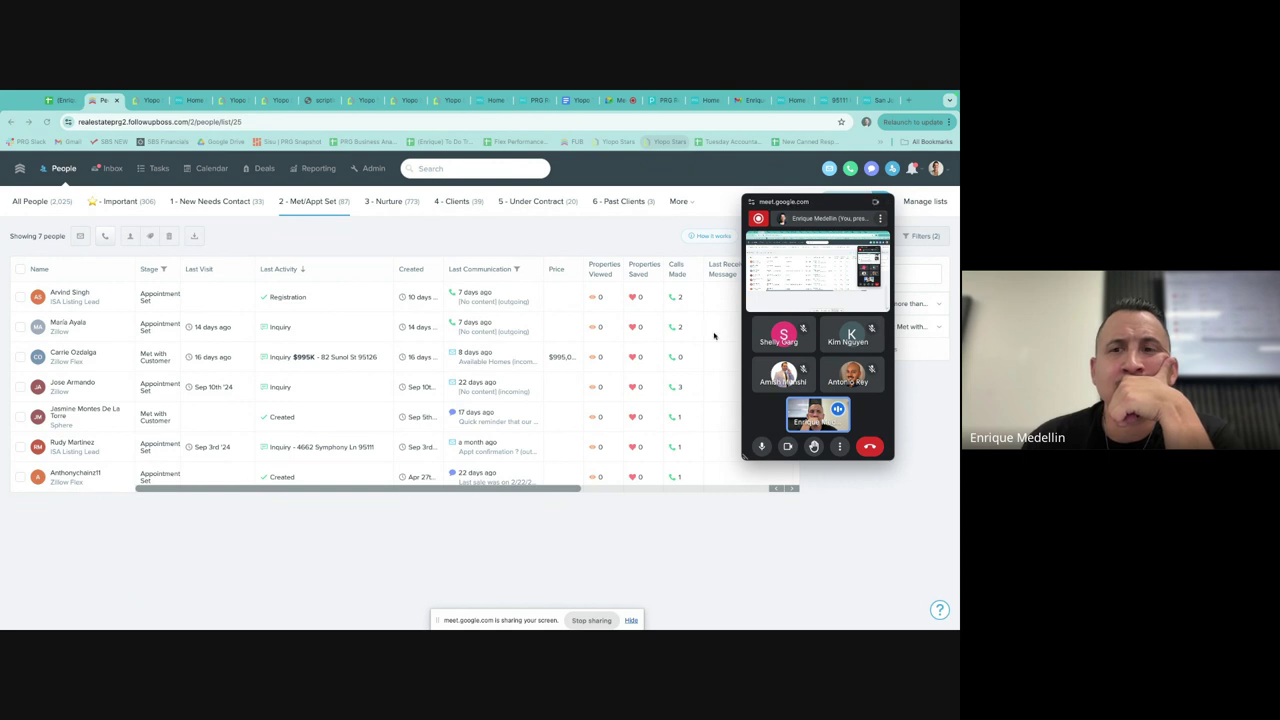
{"action": "left_click_drag", "start_coordinate": [803, 203], "coordinate": [695, 245]}
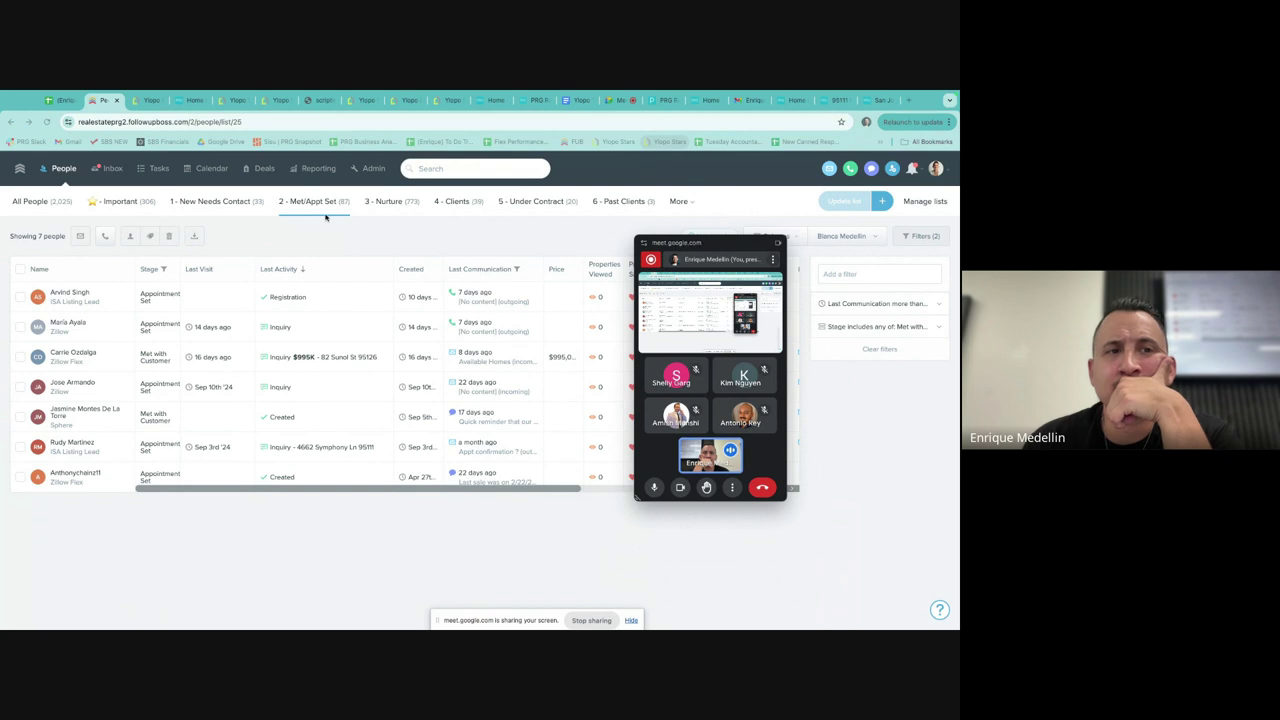
Step: Go back to the Important list and expand its Last Communication and Tags filters to show their criteria
{"action": "left_click", "coordinate": [122, 203]}
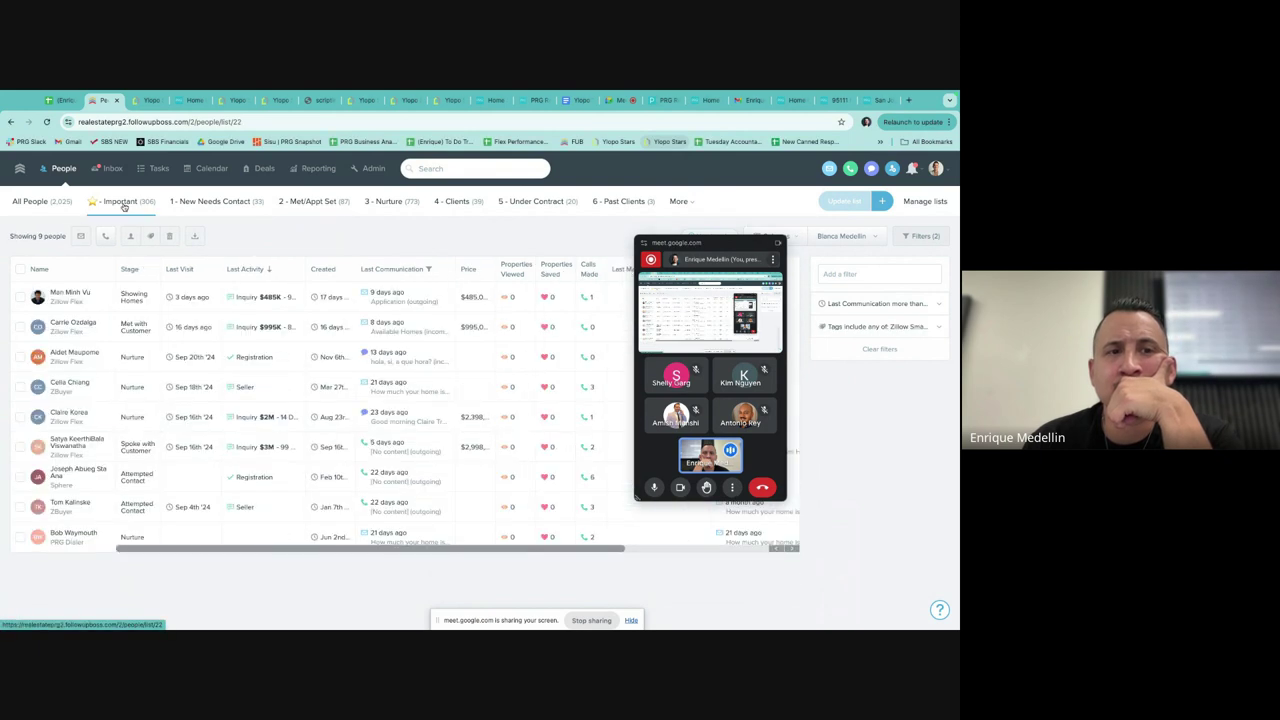
{"action": "left_click", "coordinate": [870, 304]}
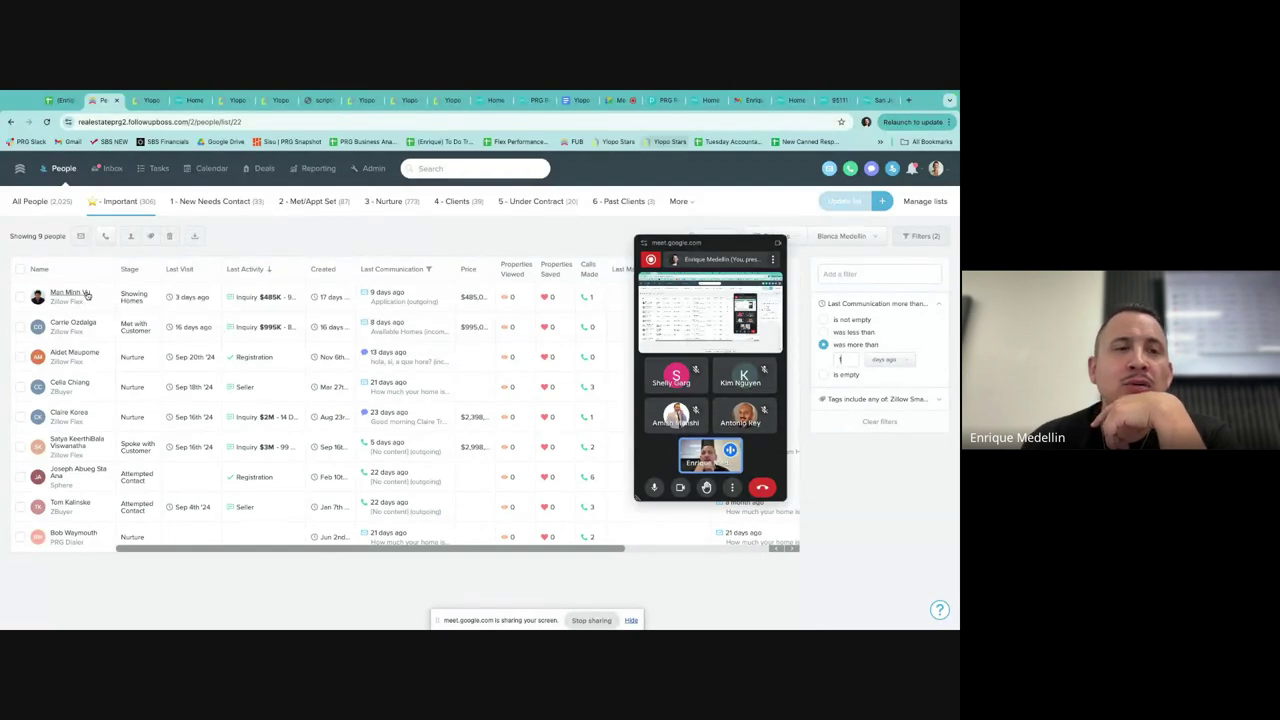
{"action": "left_click", "coordinate": [849, 398]}
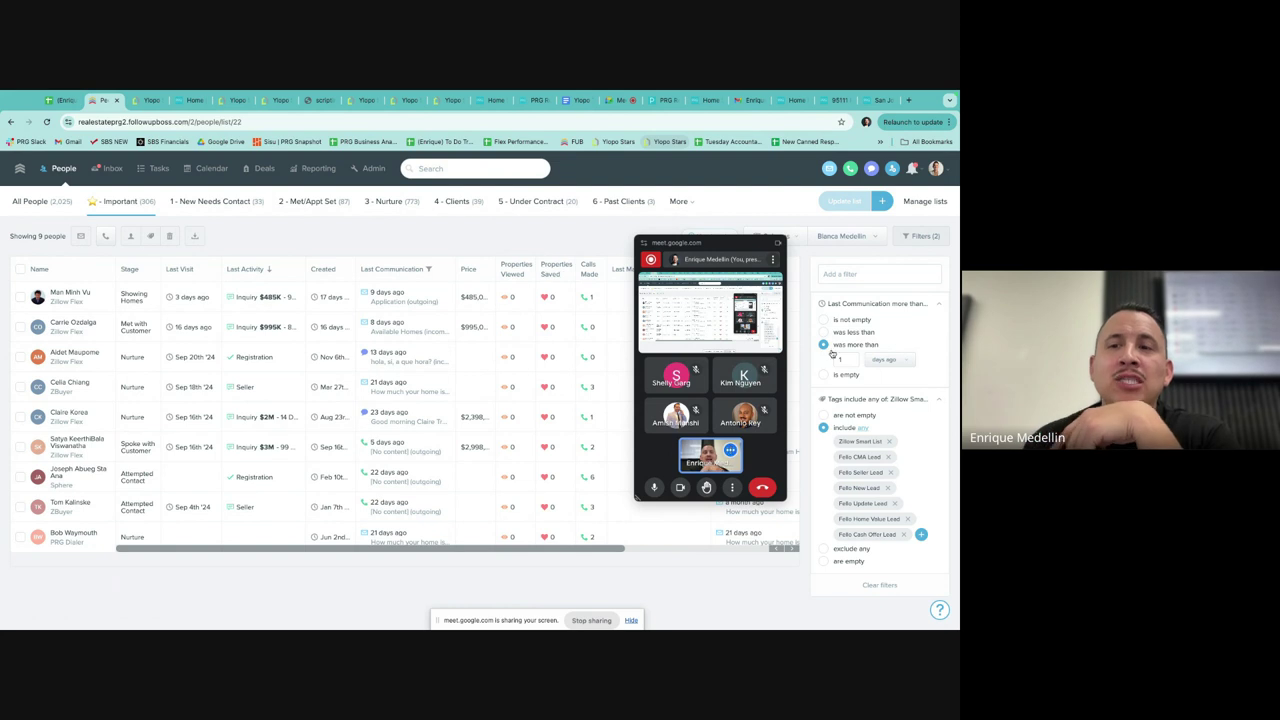
Step: Open the first lead in the Important list and look through the profile's notes, property inquiries and Zillow activity
{"action": "left_click", "coordinate": [70, 292]}
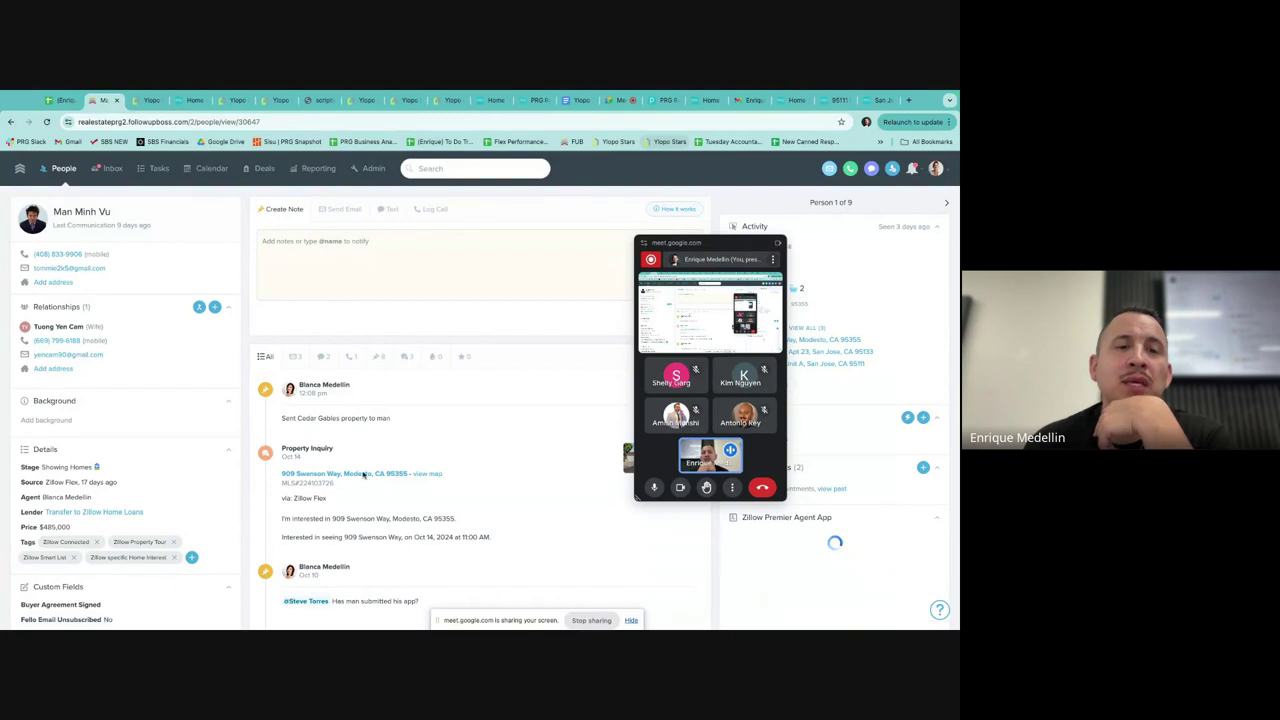
{"action": "scroll", "coordinate": [374, 531], "scroll_direction": "down", "scroll_amount": 2}
{"action": "scroll", "coordinate": [374, 531], "scroll_direction": "down", "scroll_amount": 3}
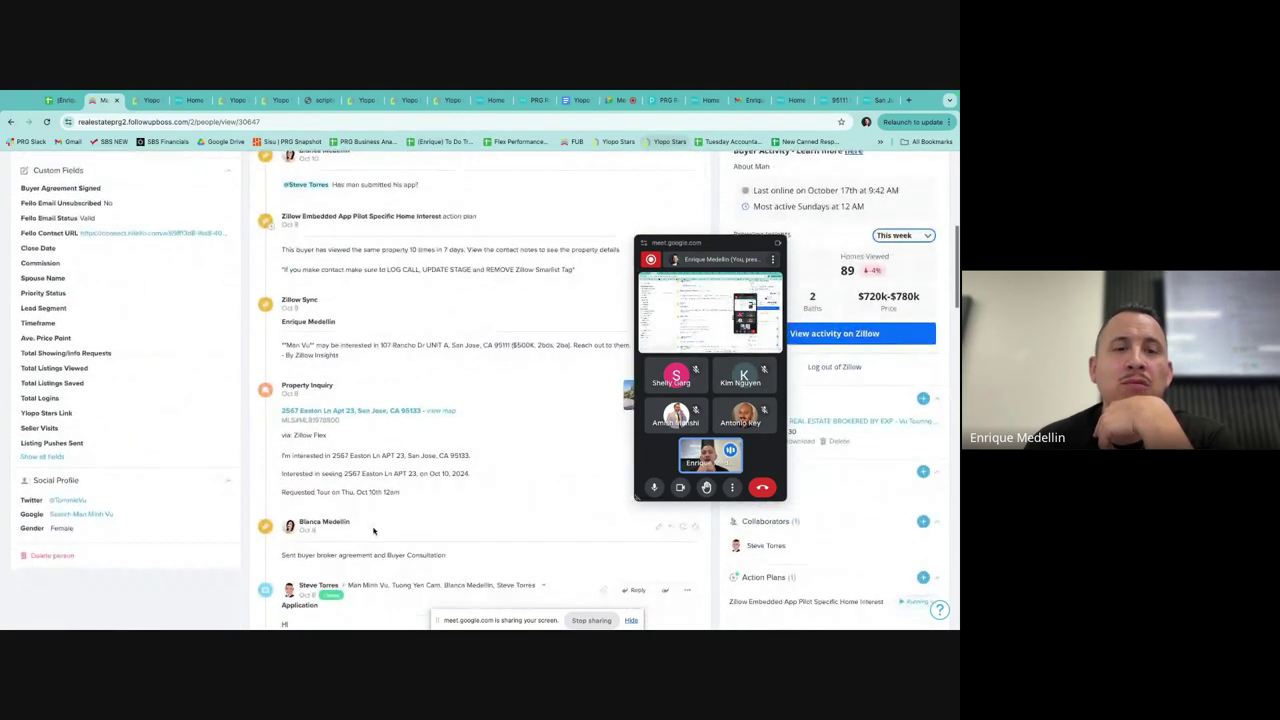
{"action": "scroll", "coordinate": [374, 531], "scroll_direction": "up", "scroll_amount": 4}
{"action": "scroll", "coordinate": [372, 528], "scroll_direction": "up", "scroll_amount": 1}
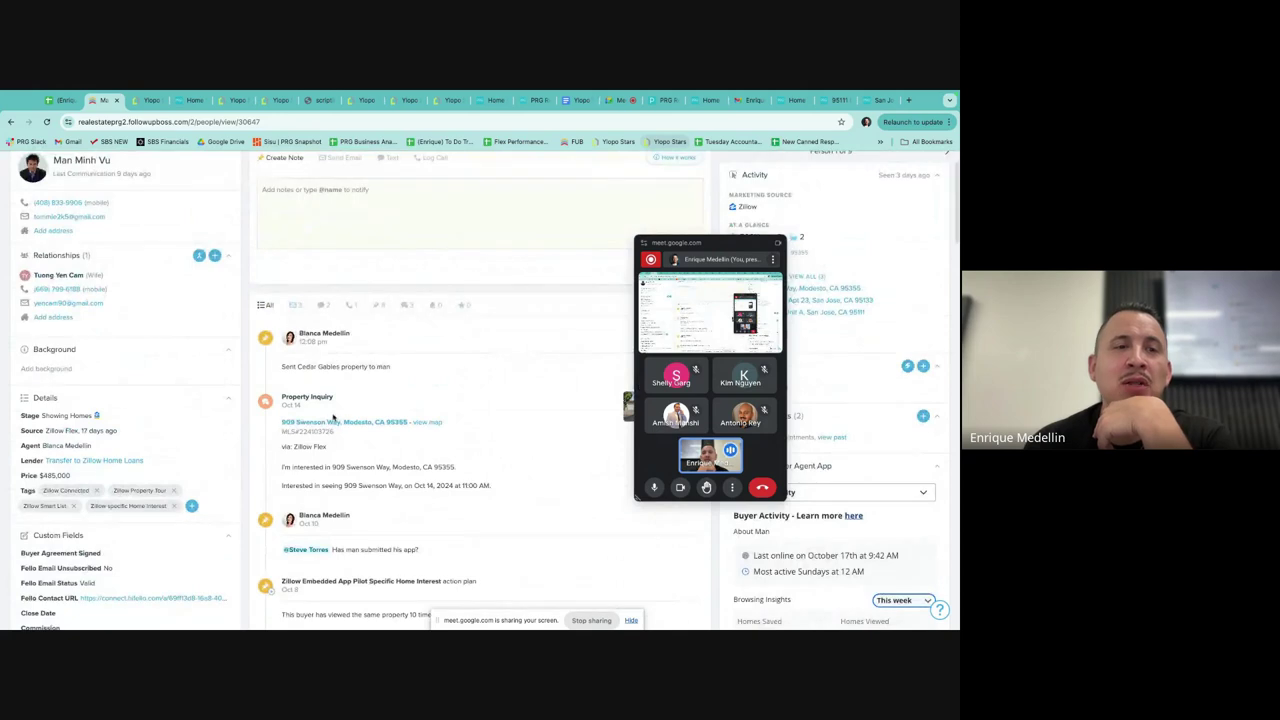
Step: Review the lead's activity timeline, covering the buyer consult invitation, property inquiries and the Cedar Gables note
{"action": "scroll", "coordinate": [336, 430], "scroll_direction": "down", "scroll_amount": 3}
{"action": "scroll", "coordinate": [334, 425], "scroll_direction": "down", "scroll_amount": 10}
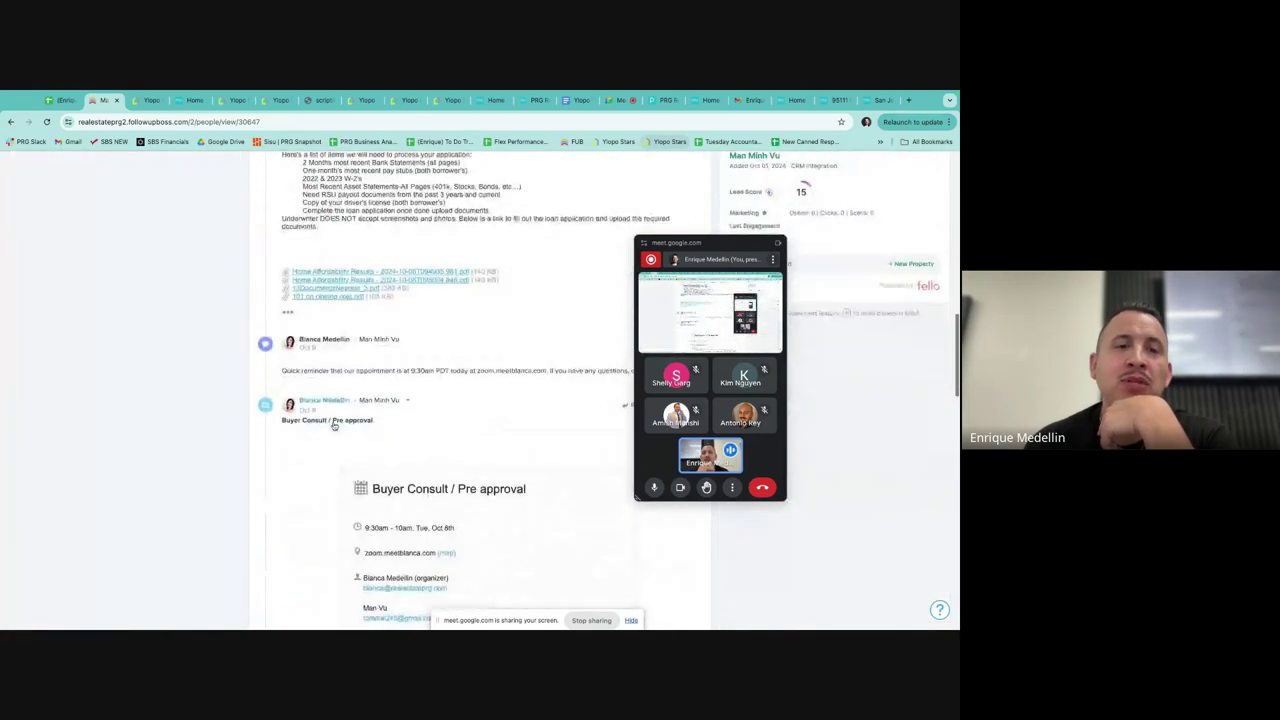
{"action": "scroll", "coordinate": [333, 425], "scroll_direction": "down", "scroll_amount": 3}
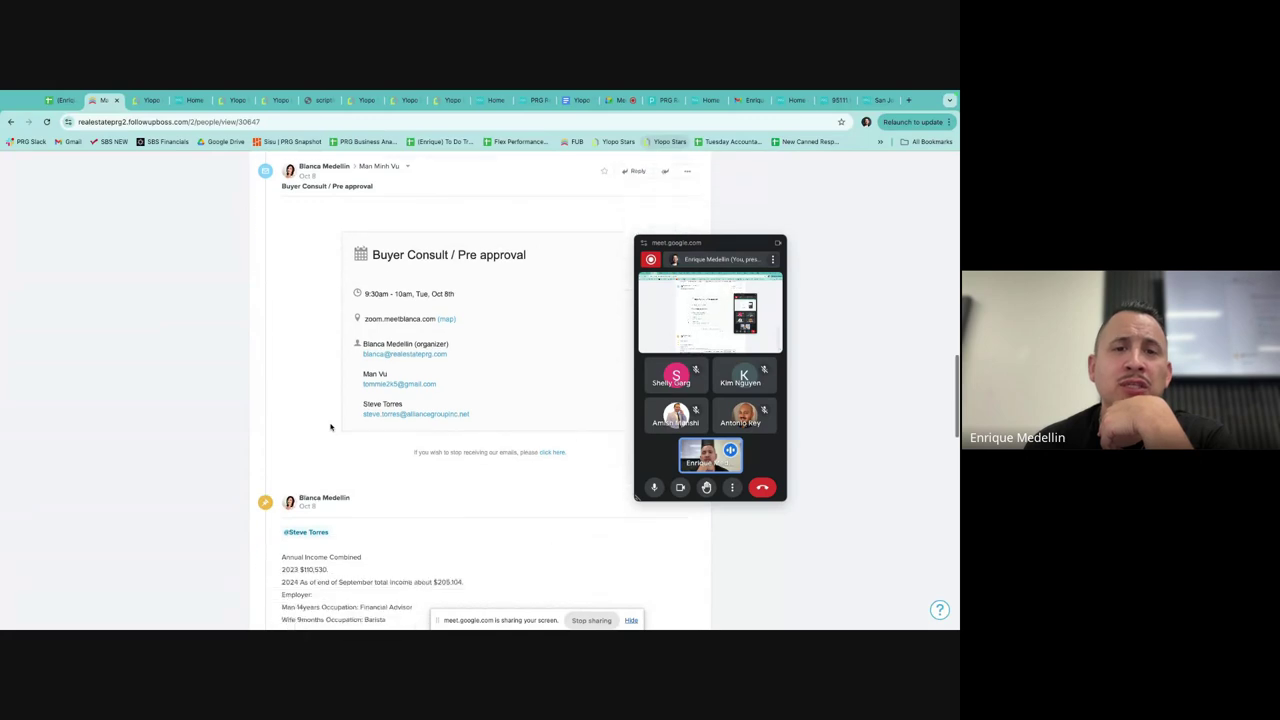
{"action": "scroll", "coordinate": [330, 425], "scroll_direction": "up", "scroll_amount": 15}
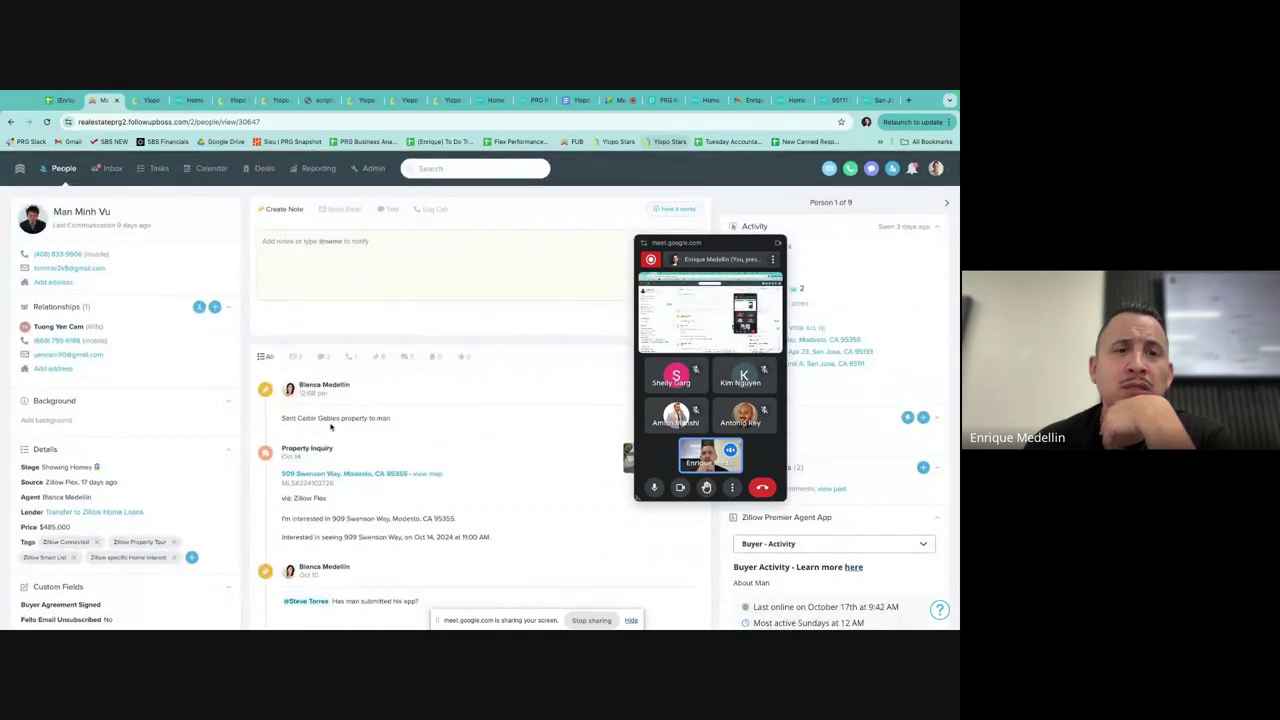
{"action": "scroll", "coordinate": [314, 421], "scroll_direction": "down", "scroll_amount": 4}
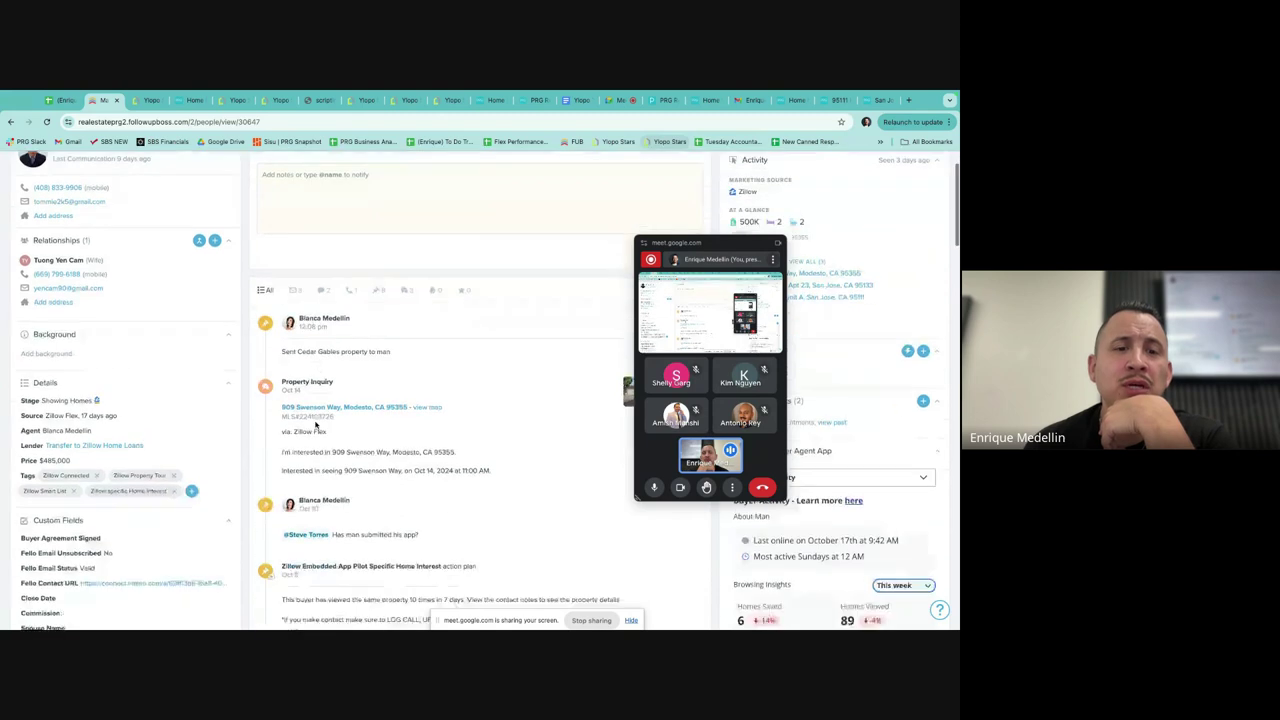
{"action": "scroll", "coordinate": [320, 500], "scroll_direction": "up", "scroll_amount": 3}
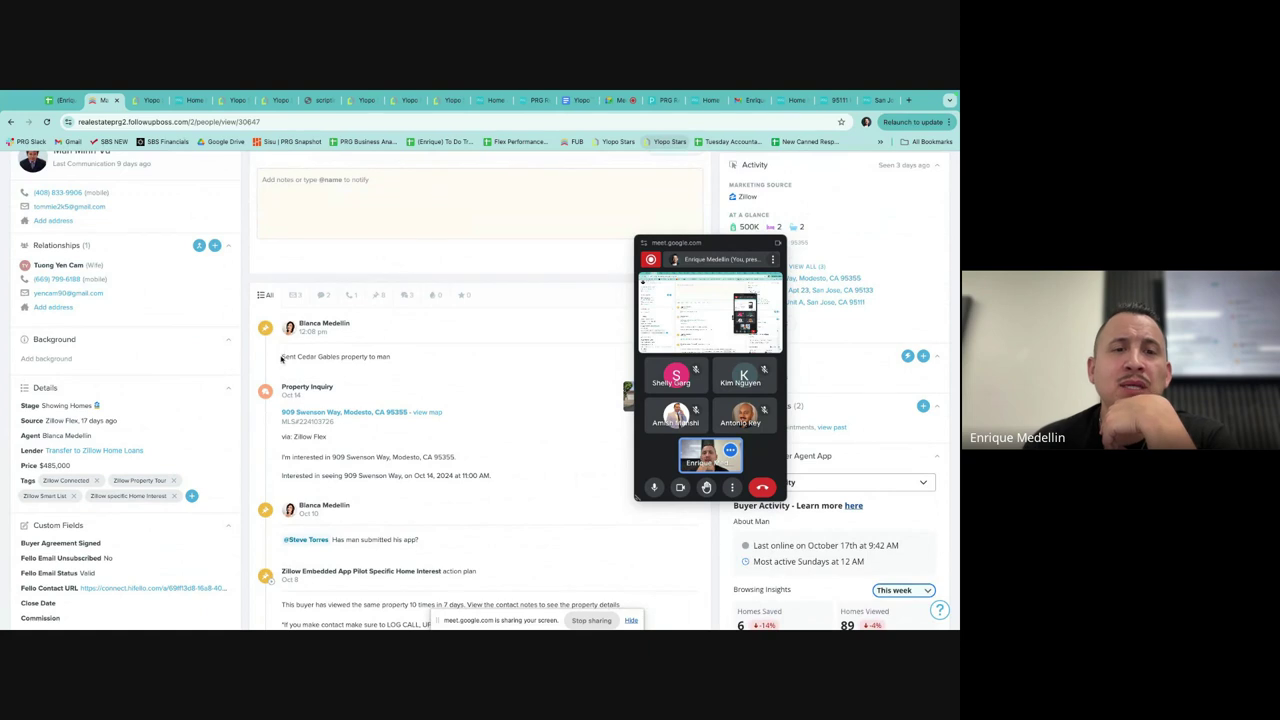
{"action": "left_click_drag", "start_coordinate": [283, 356], "coordinate": [402, 366]}
{"action": "left_click", "coordinate": [402, 366]}
{"action": "scroll", "coordinate": [402, 366], "scroll_direction": "down", "scroll_amount": 4}
{"action": "scroll", "coordinate": [402, 366], "scroll_direction": "down", "scroll_amount": 6}
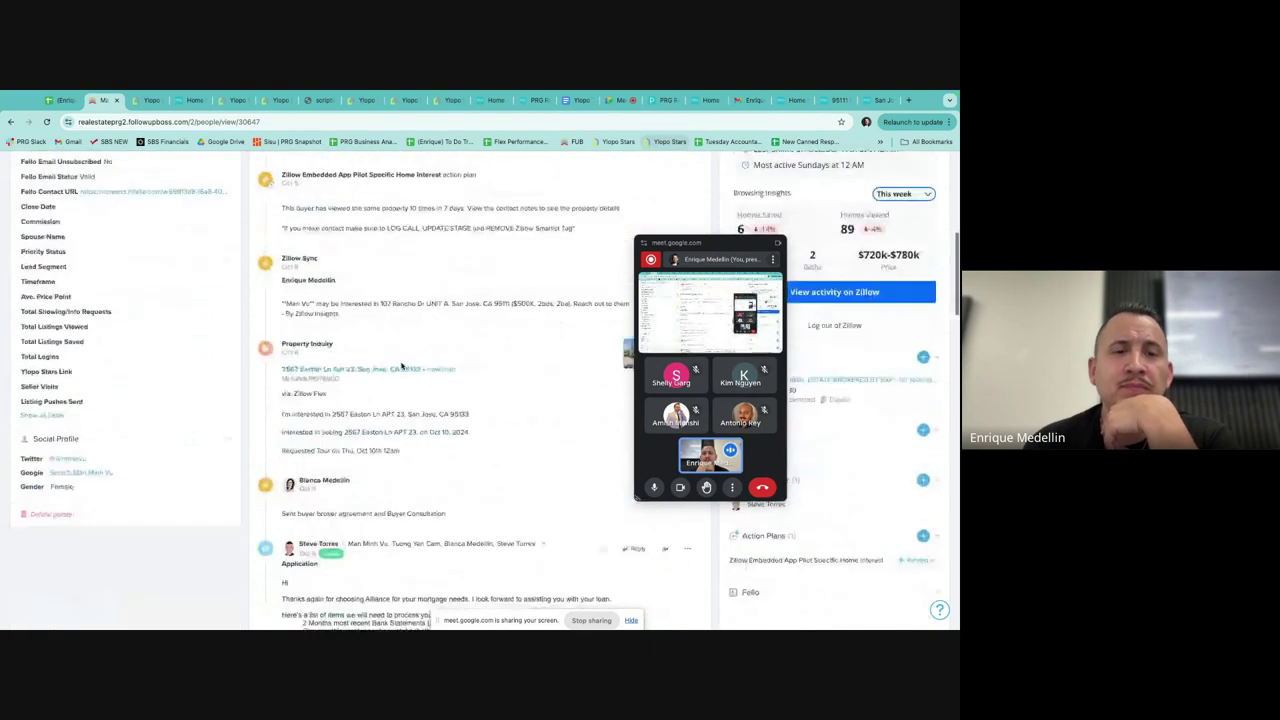
Step: Check when the Zillow tags in the lead's details were added, then review the recent timeline entries again
{"action": "scroll", "coordinate": [402, 366], "scroll_direction": "up", "scroll_amount": 3}
{"action": "scroll", "coordinate": [401, 366], "scroll_direction": "up", "scroll_amount": 3}
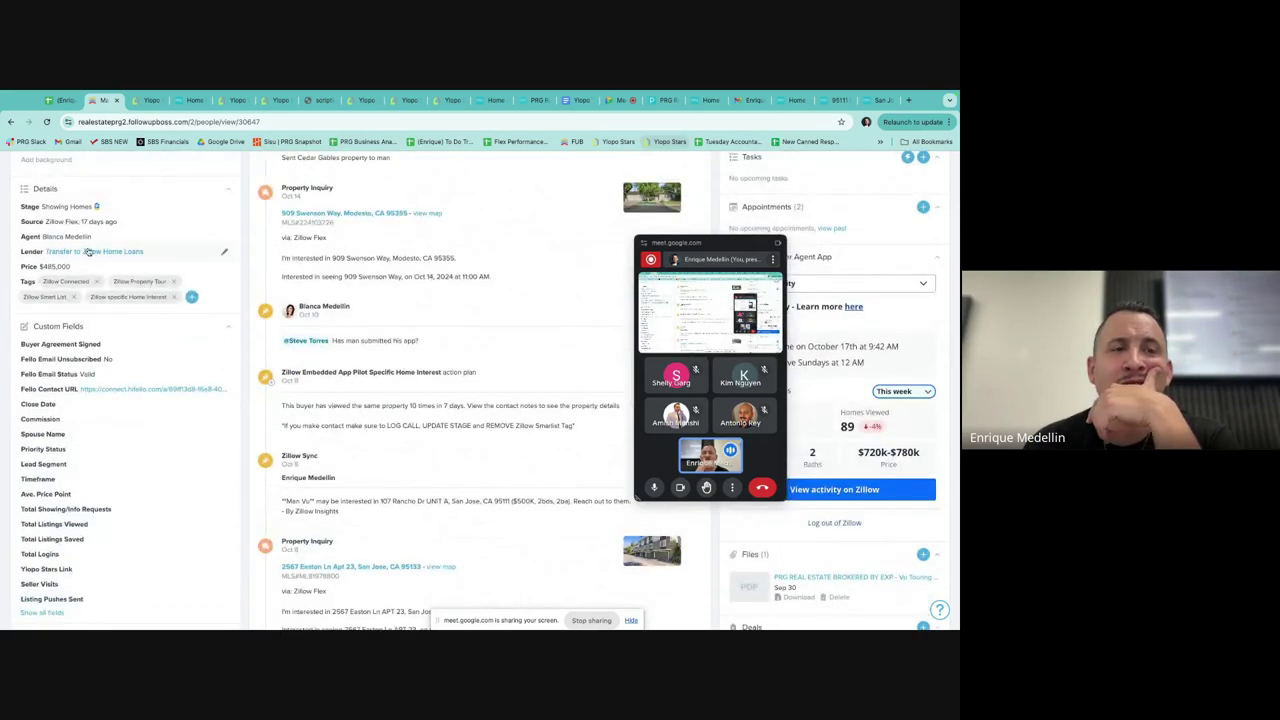
{"action": "mouse_move", "coordinate": [90, 283]}
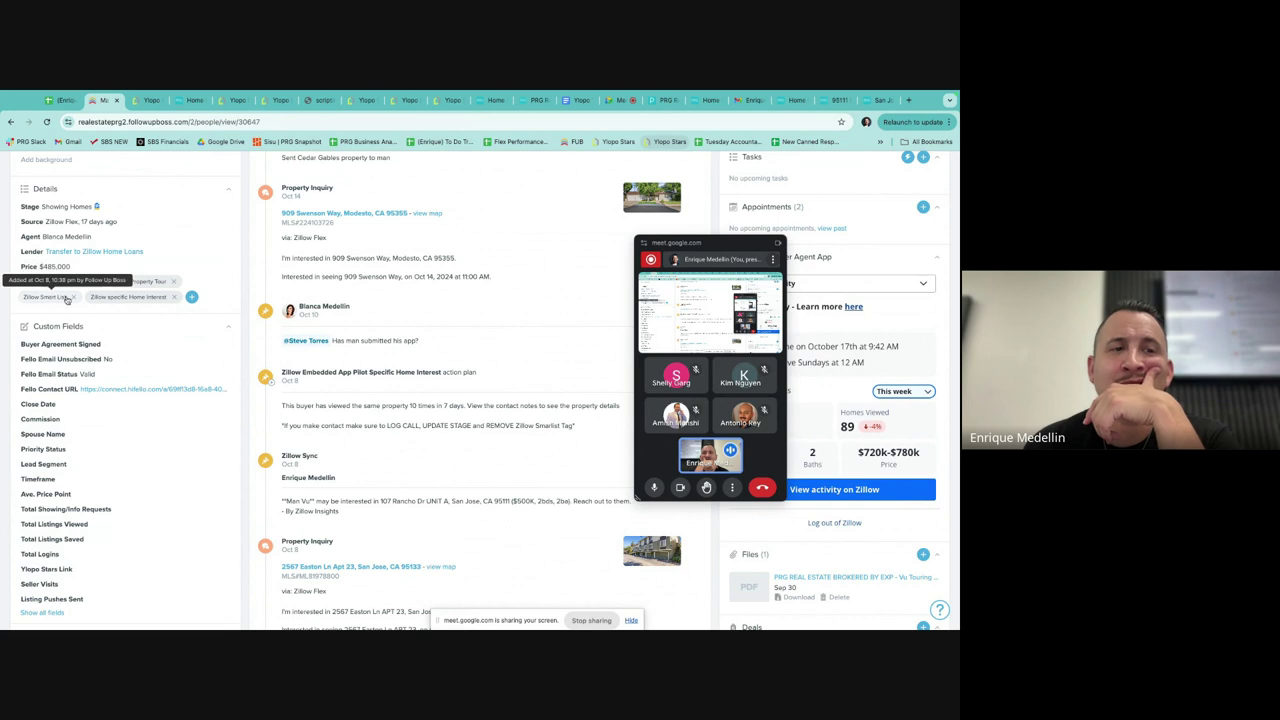
{"action": "mouse_move", "coordinate": [155, 286]}
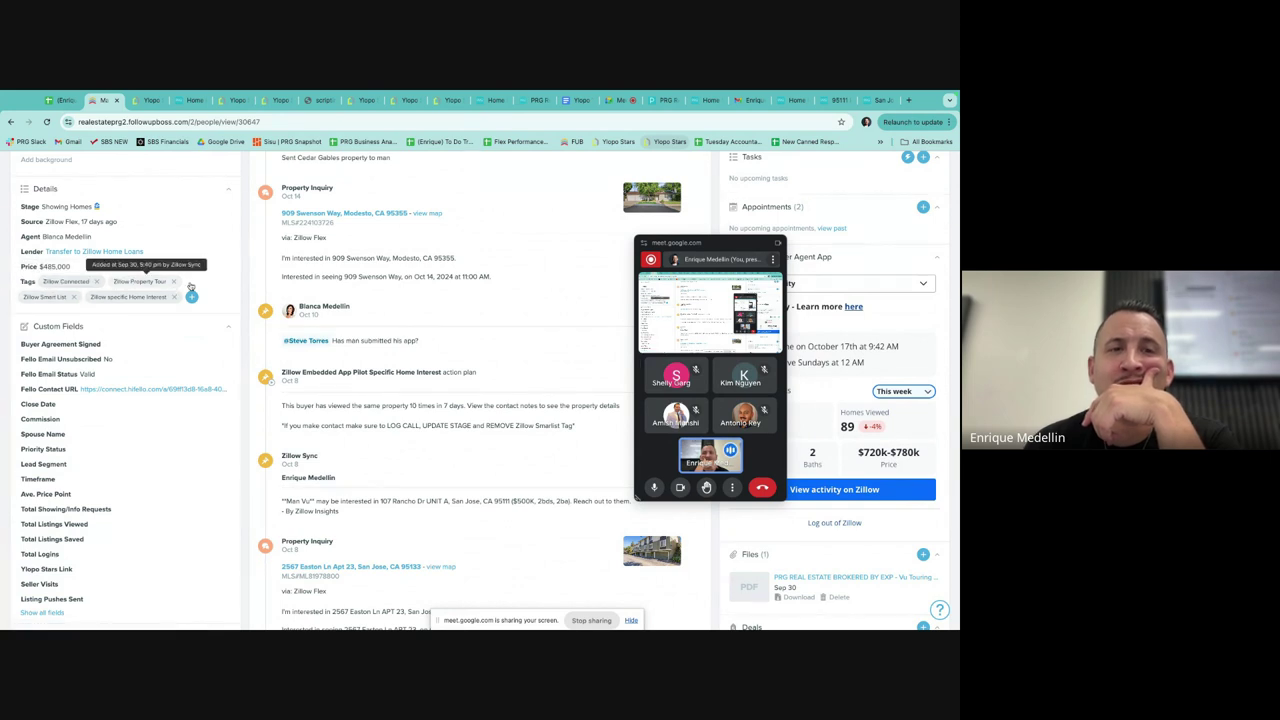
{"action": "scroll", "coordinate": [408, 275], "scroll_direction": "up", "scroll_amount": 4}
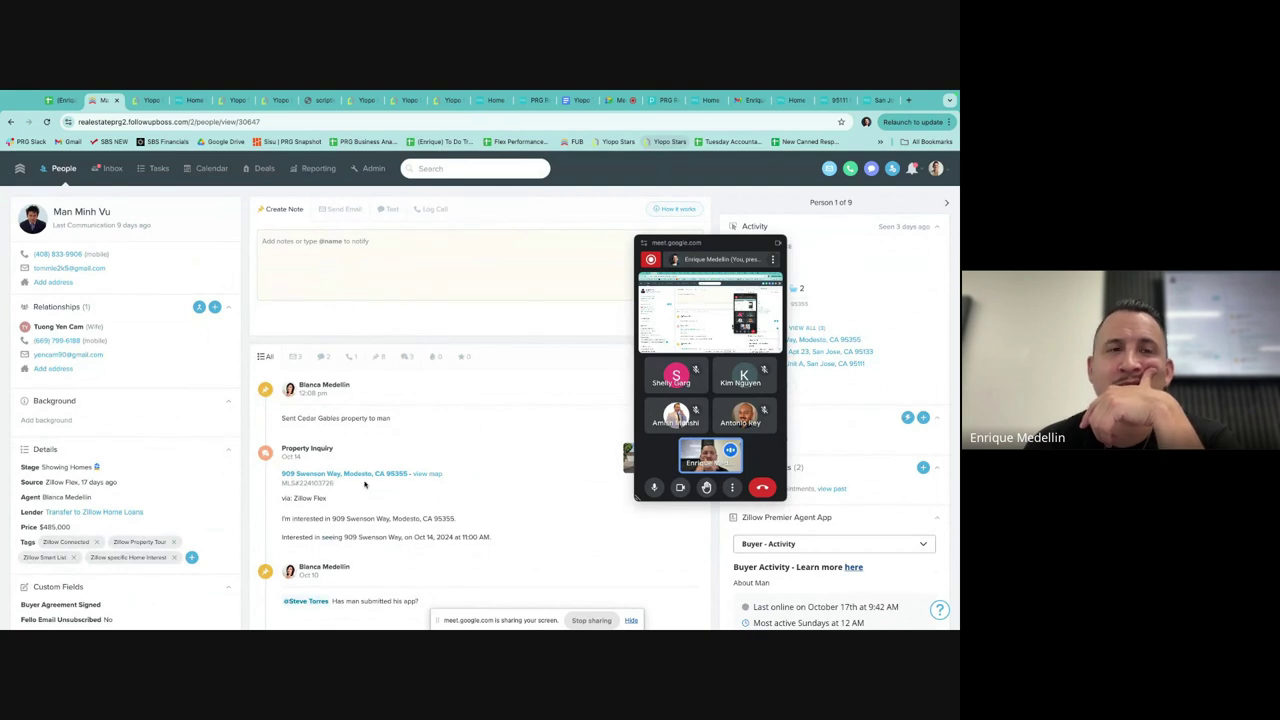
{"action": "scroll", "coordinate": [94, 477], "scroll_direction": "down", "scroll_amount": 2}
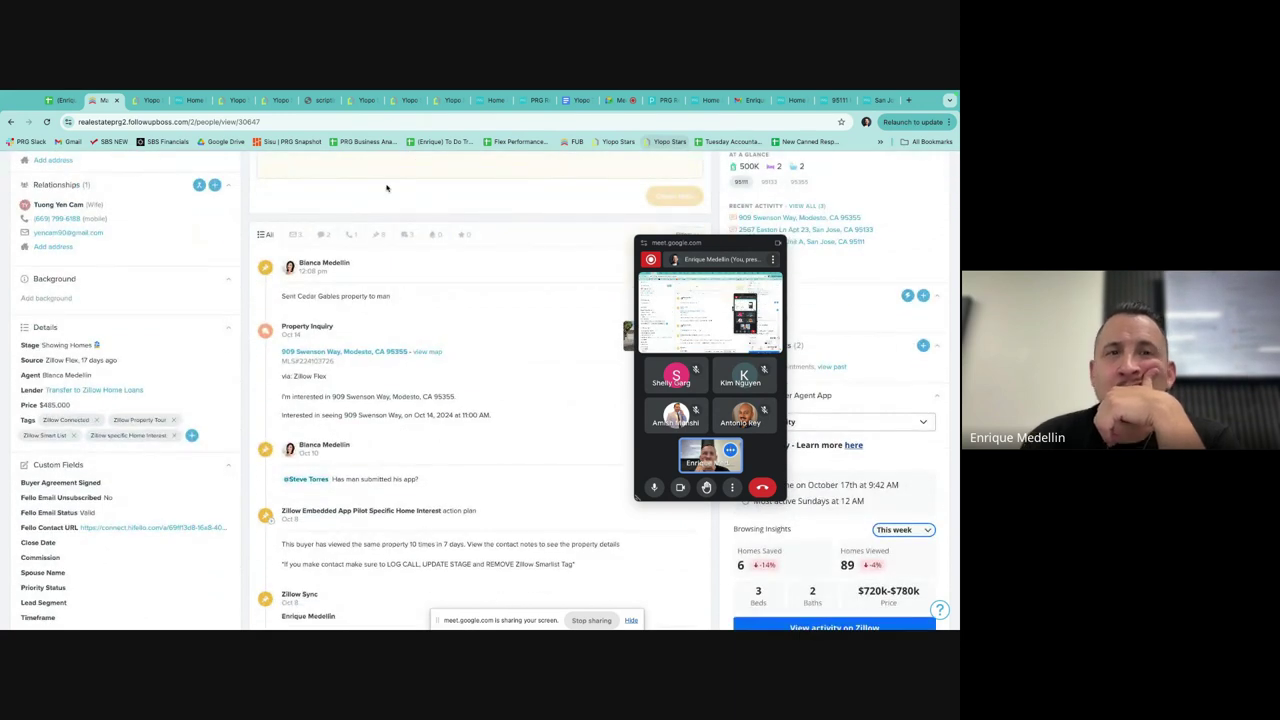
Step: Bring up the Ylopo Training Agenda document and move the floating meeting window off its page
{"action": "left_click", "coordinate": [577, 100]}
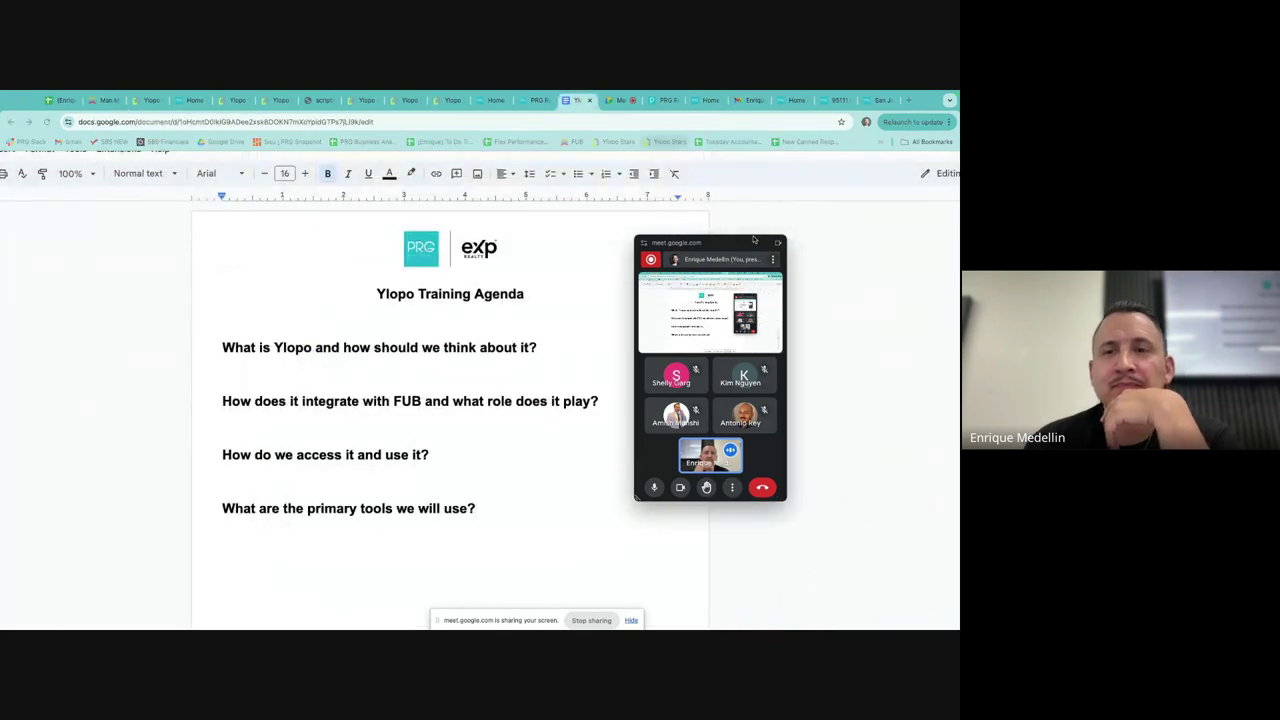
{"action": "left_click_drag", "start_coordinate": [735, 244], "coordinate": [846, 227]}
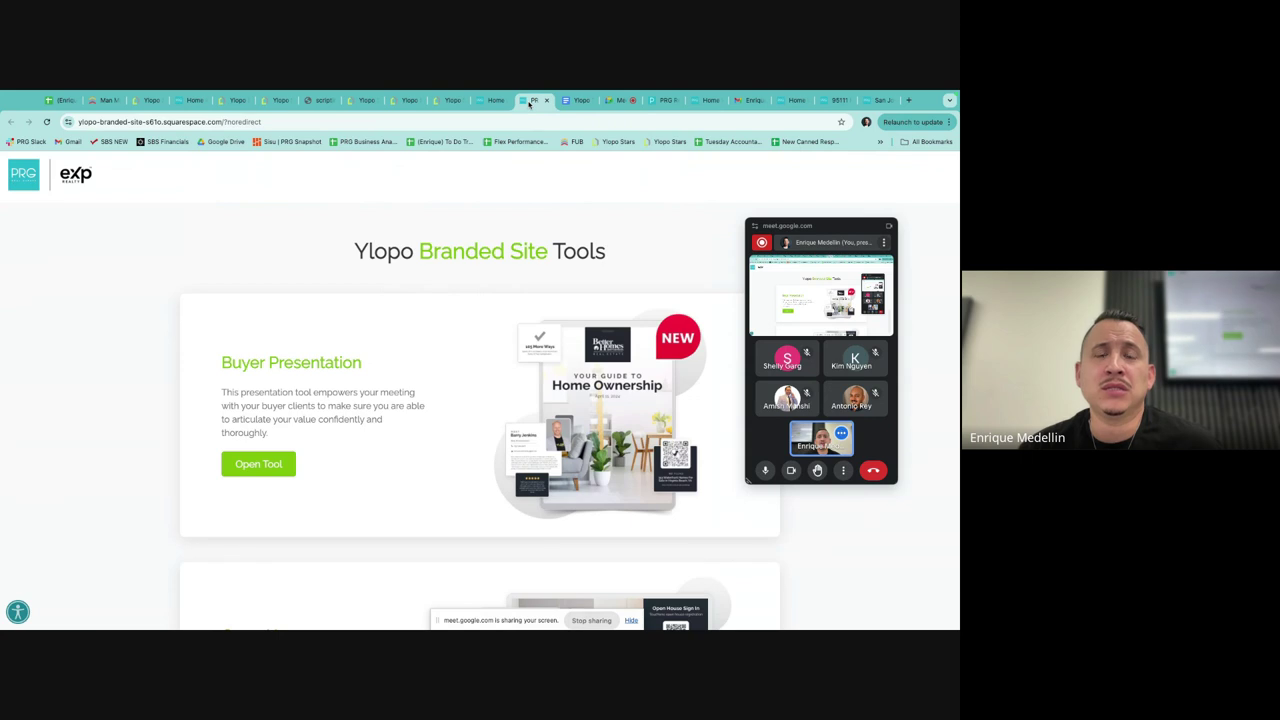
{"action": "left_click", "coordinate": [574, 101]}
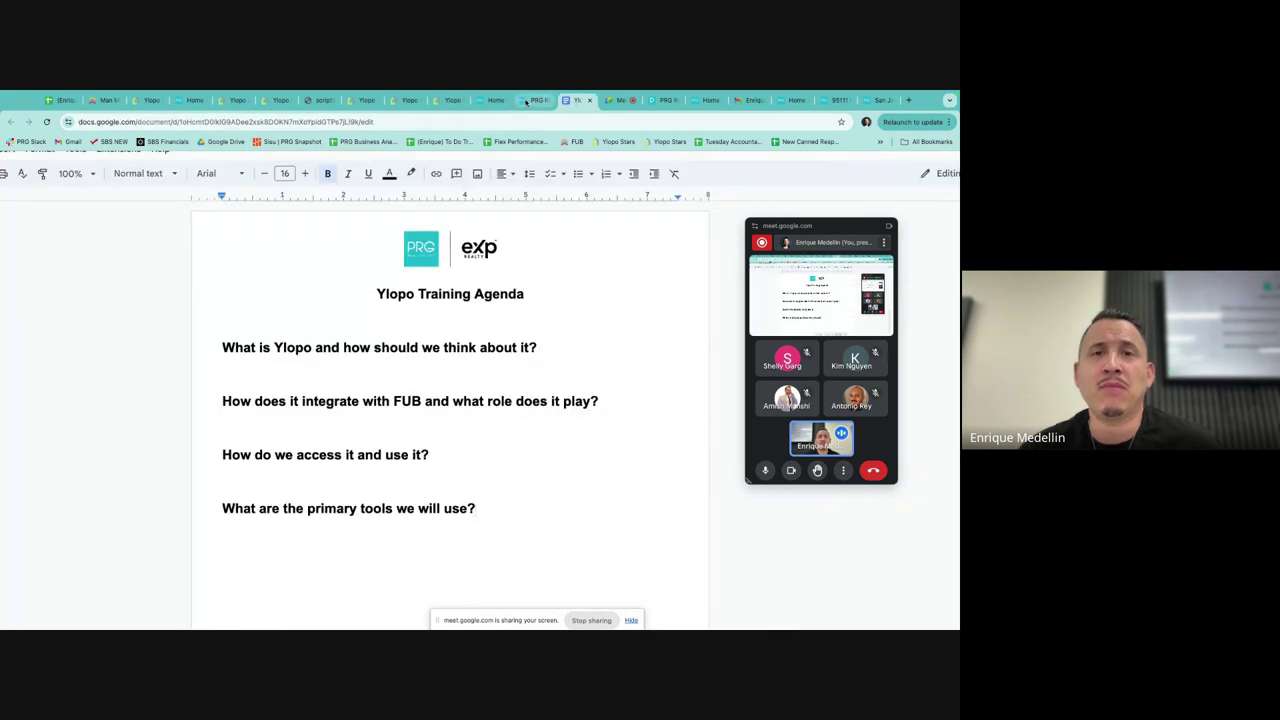
Step: Switch to the Ylopo Branded Site Tools page, move the meeting window aside and look over the Buyer Presentation and Open House tools
{"action": "left_click", "coordinate": [534, 100]}
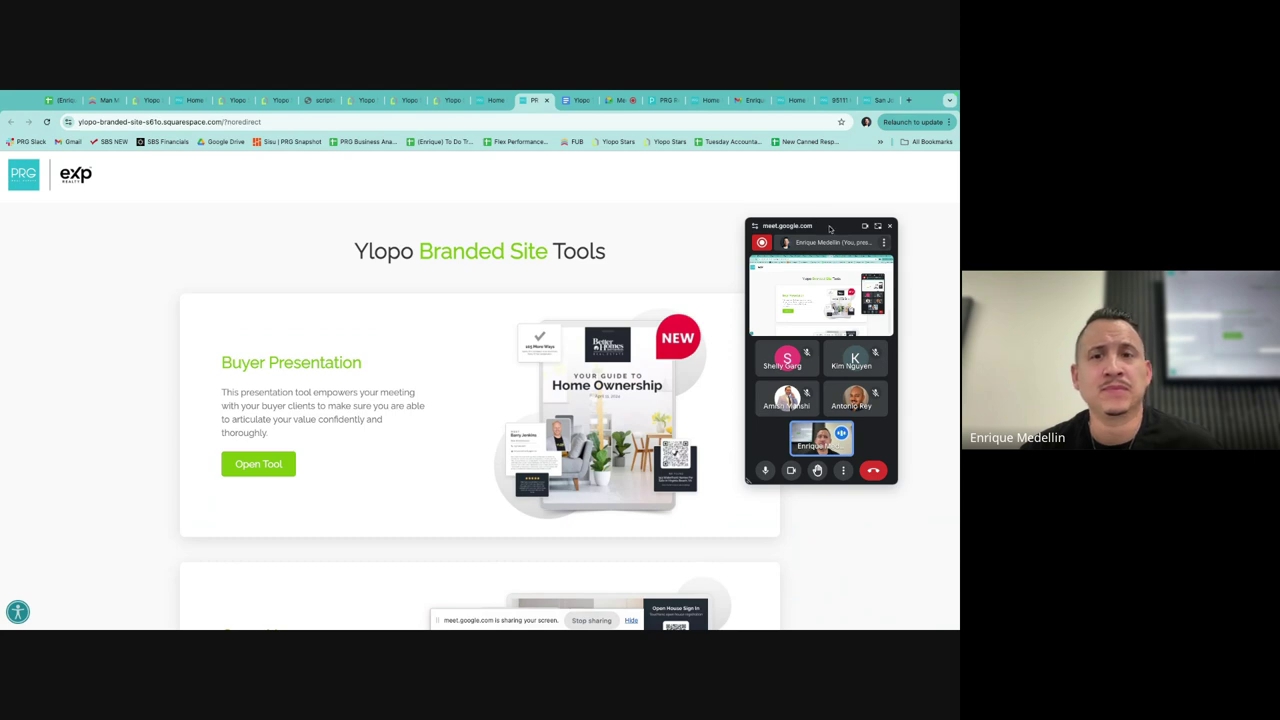
{"action": "left_click_drag", "start_coordinate": [829, 229], "coordinate": [866, 185]}
{"action": "scroll", "coordinate": [650, 461], "scroll_direction": "down", "scroll_amount": 3}
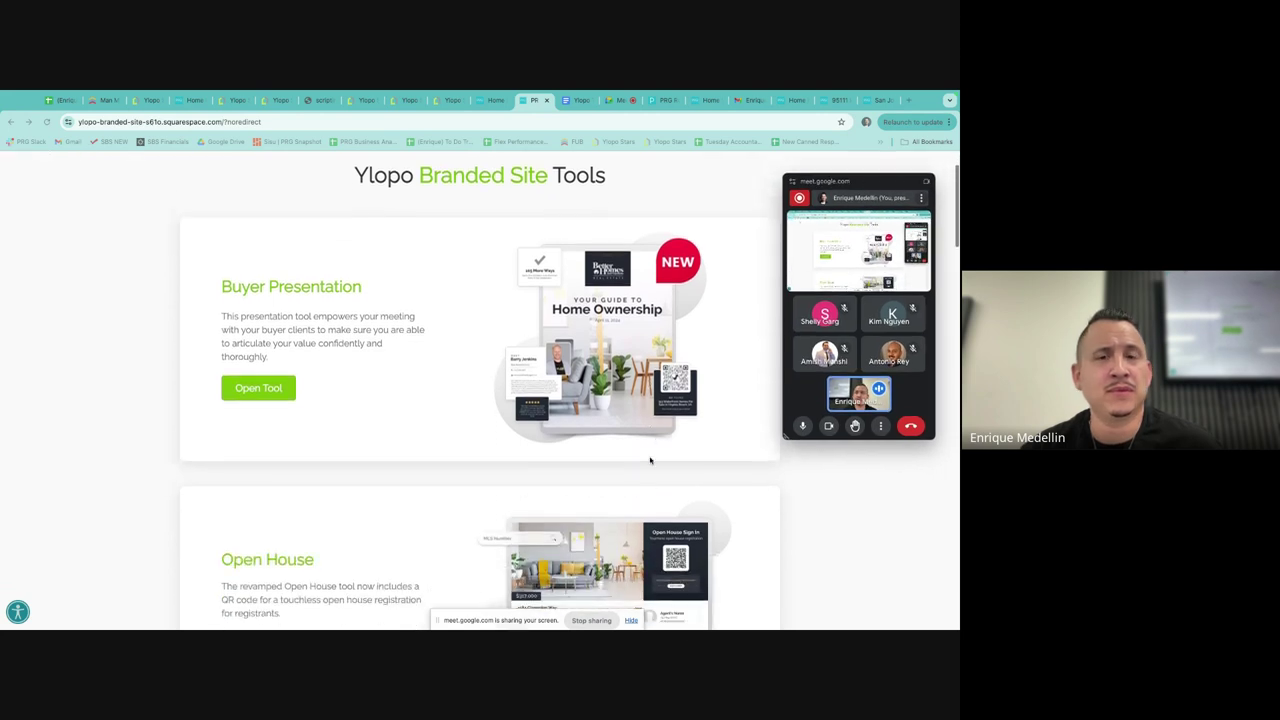
{"action": "scroll", "coordinate": [650, 461], "scroll_direction": "down", "scroll_amount": 2}
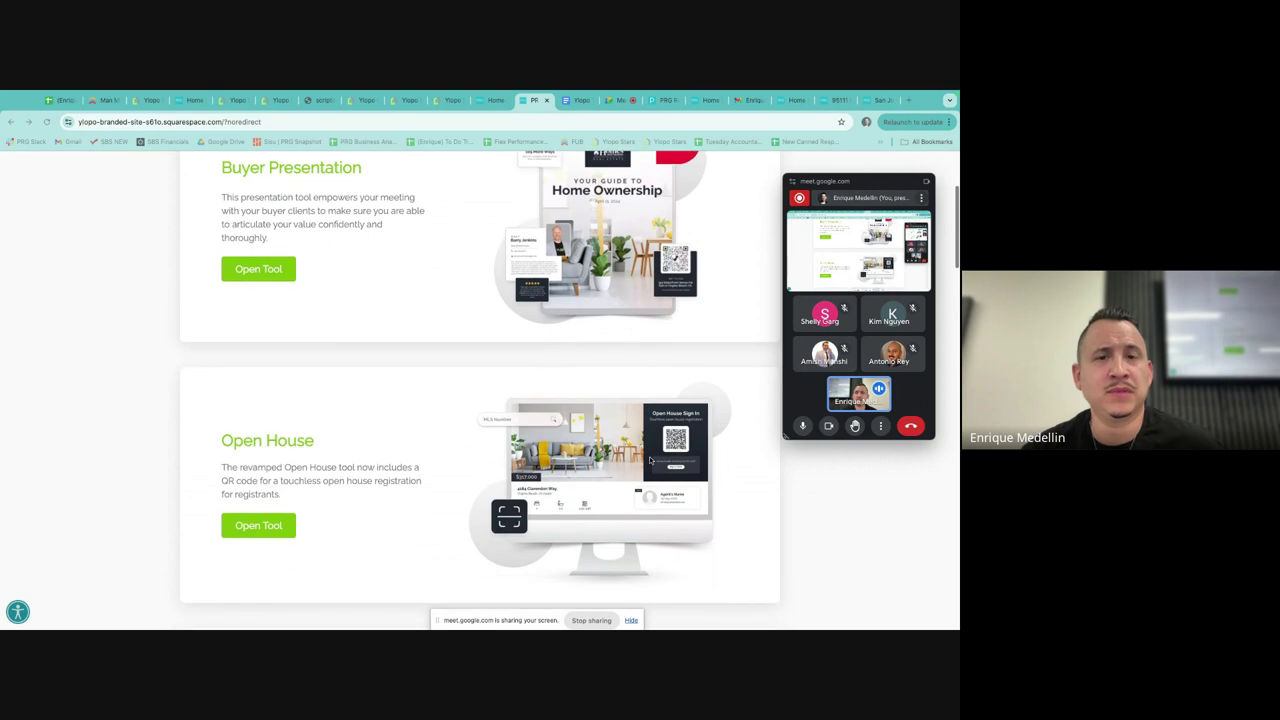
{"action": "scroll", "coordinate": [650, 461], "scroll_direction": "up", "scroll_amount": 5}
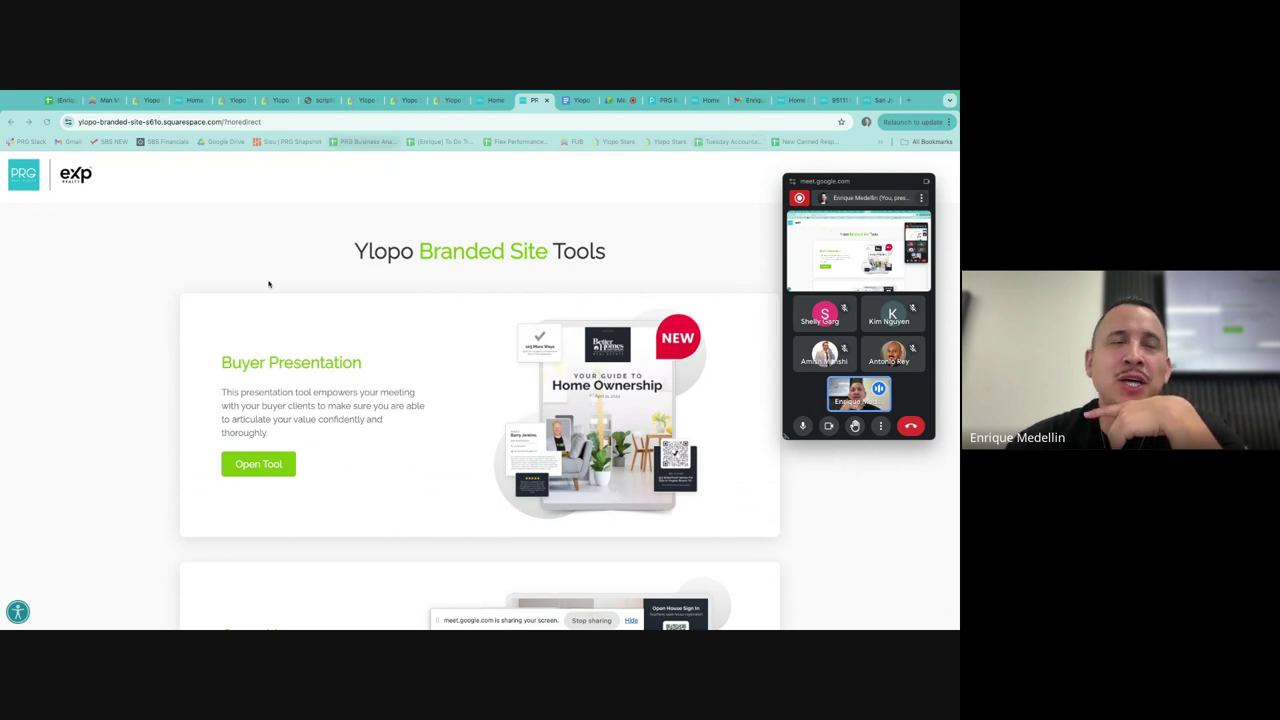
{"action": "scroll", "coordinate": [568, 457], "scroll_direction": "down", "scroll_amount": 5}
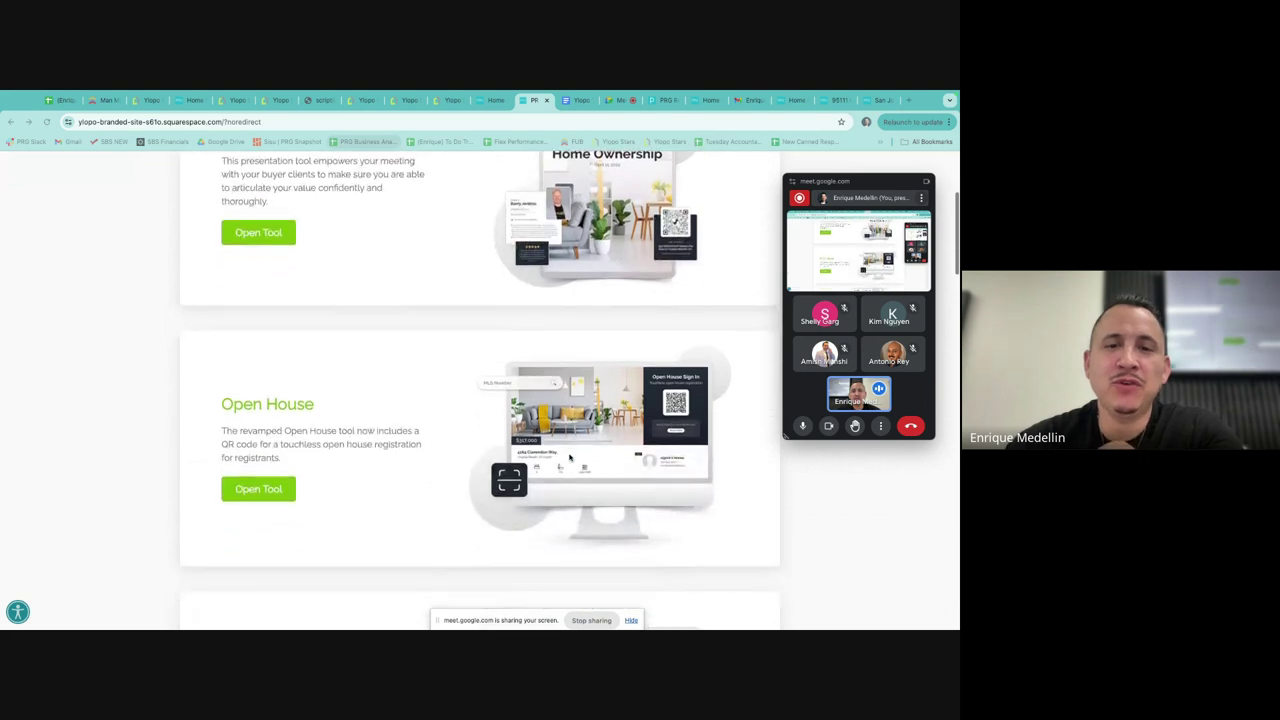
{"action": "scroll", "coordinate": [570, 457], "scroll_direction": "up", "scroll_amount": 5}
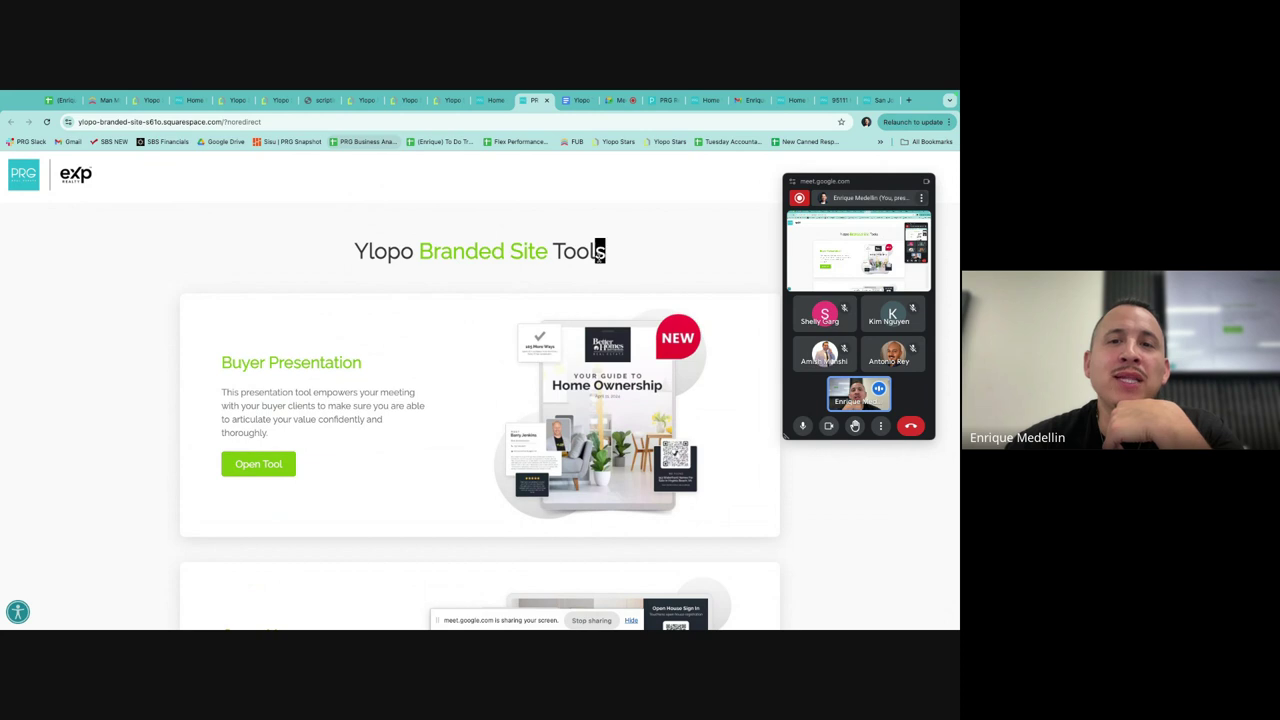
{"action": "left_click_drag", "start_coordinate": [384, 279], "coordinate": [341, 259]}
{"action": "left_click", "coordinate": [342, 255]}
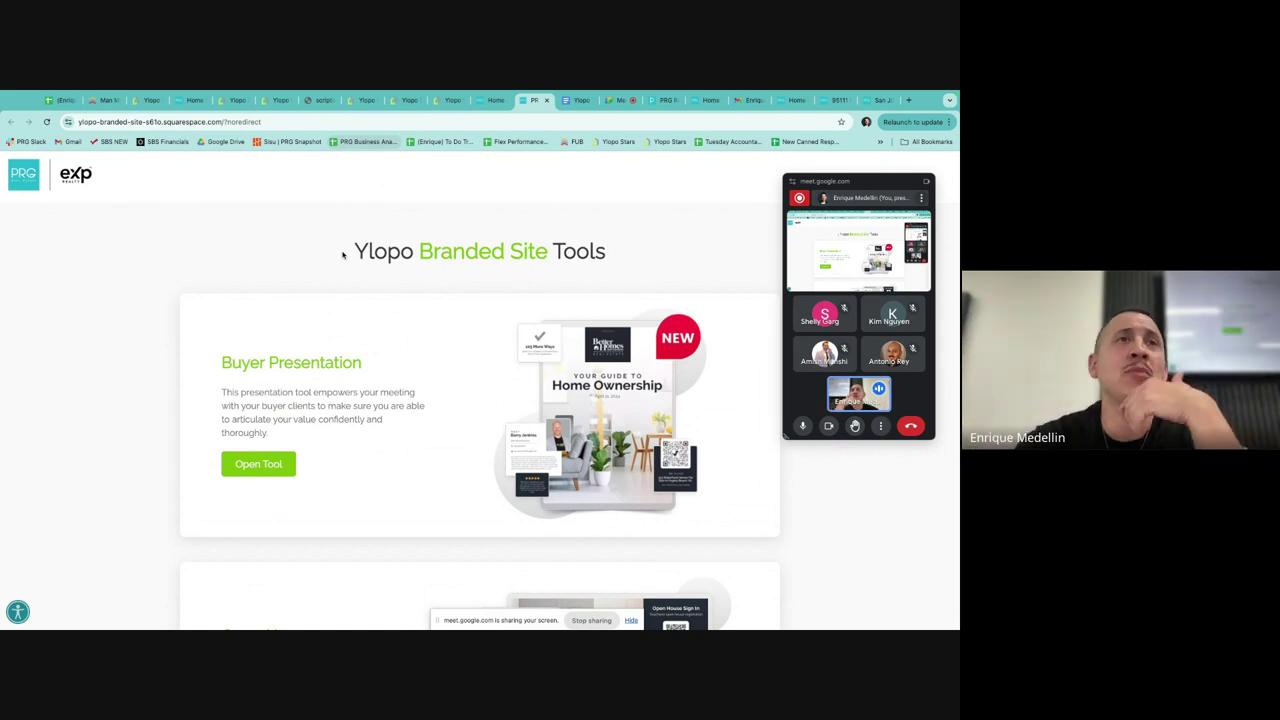
Step: Try to open the Buyer Presentation tool from the Branded Site Tools page
{"action": "scroll", "coordinate": [270, 309], "scroll_direction": "down", "scroll_amount": 1}
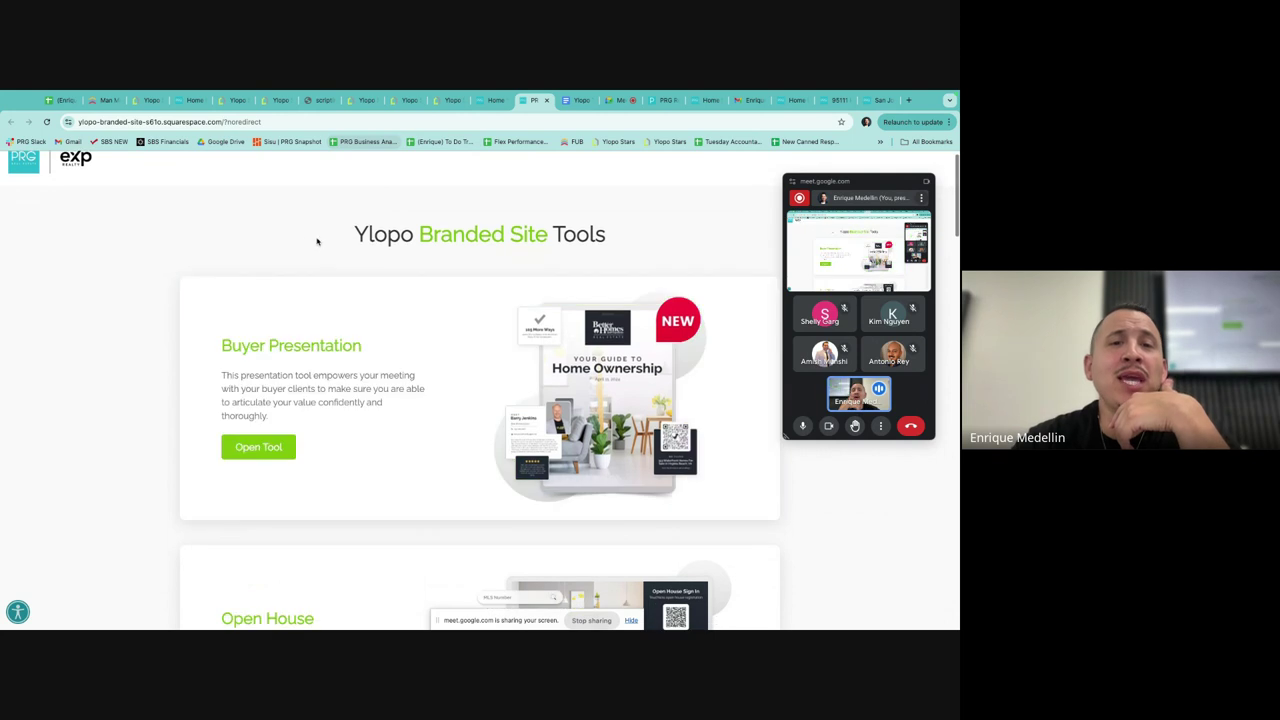
{"action": "scroll", "coordinate": [498, 369], "scroll_direction": "down", "scroll_amount": 3}
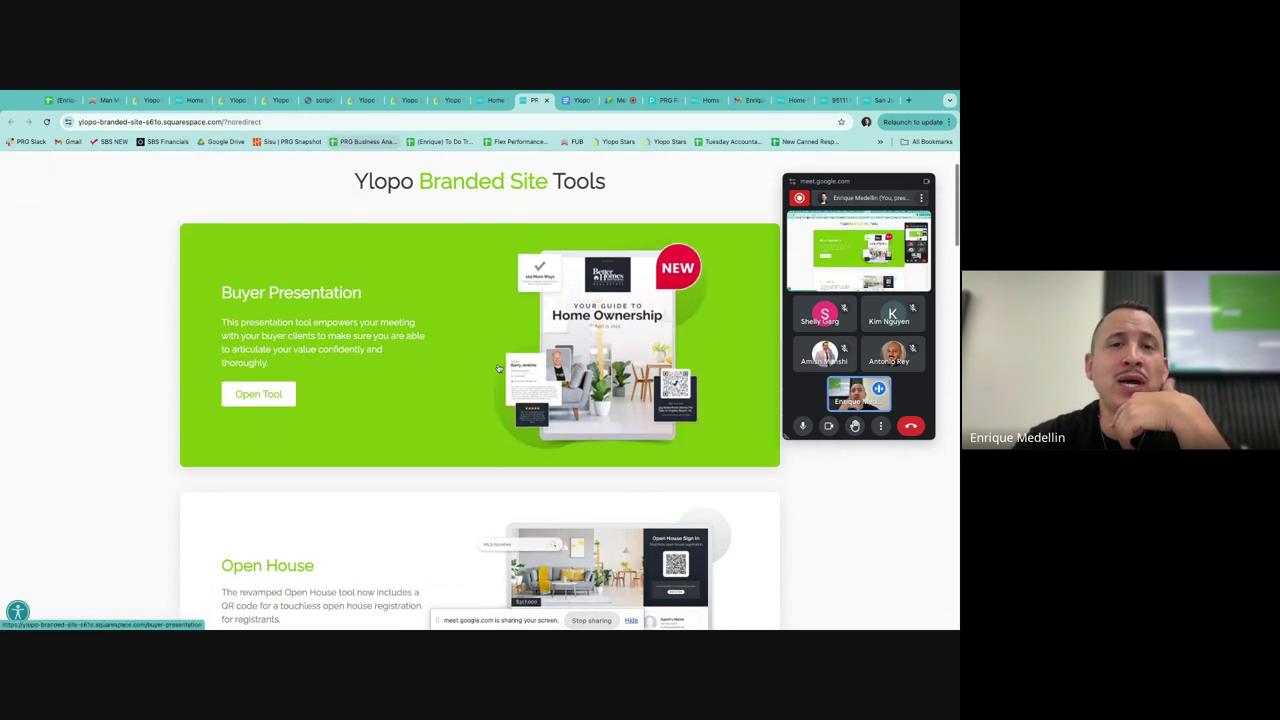
{"action": "left_click", "coordinate": [260, 396]}
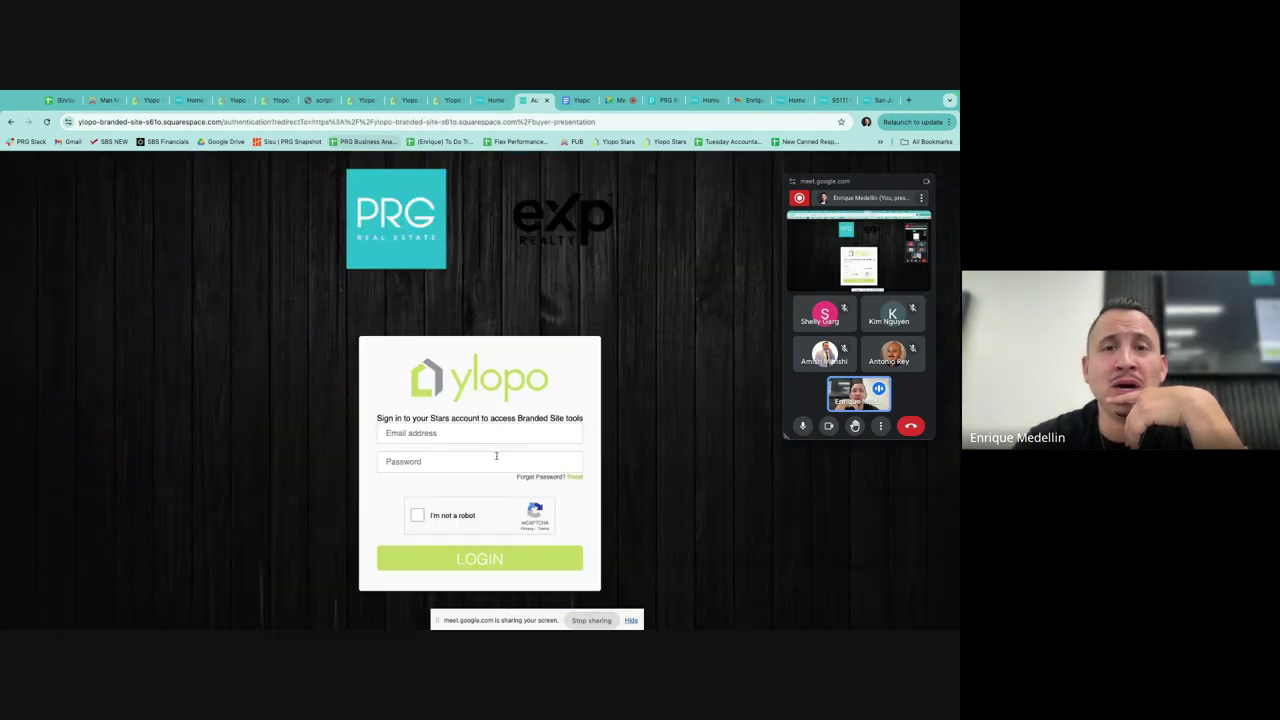
{"action": "left_click", "coordinate": [490, 100]}
{"action": "left_click", "coordinate": [535, 100]}
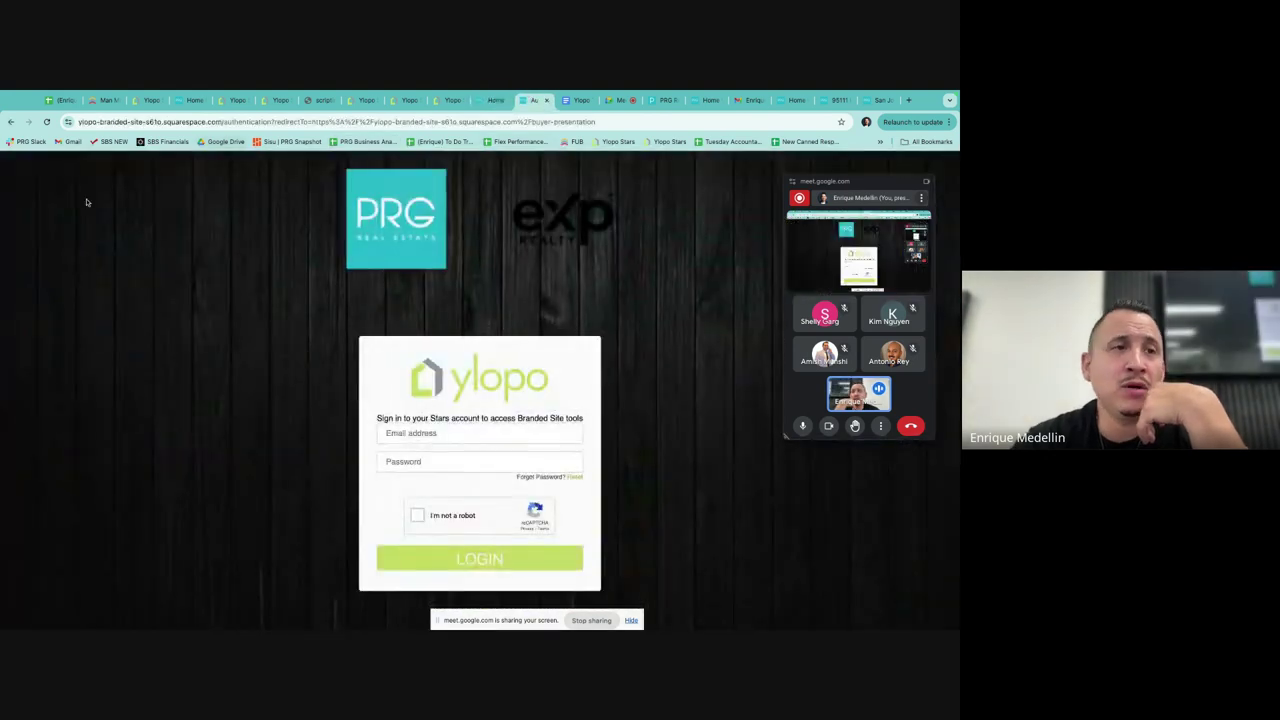
Step: Return to the Branded Site Tools page and open the Open House tool
{"action": "left_click", "coordinate": [10, 121]}
{"action": "scroll", "coordinate": [432, 506], "scroll_direction": "down", "scroll_amount": 5}
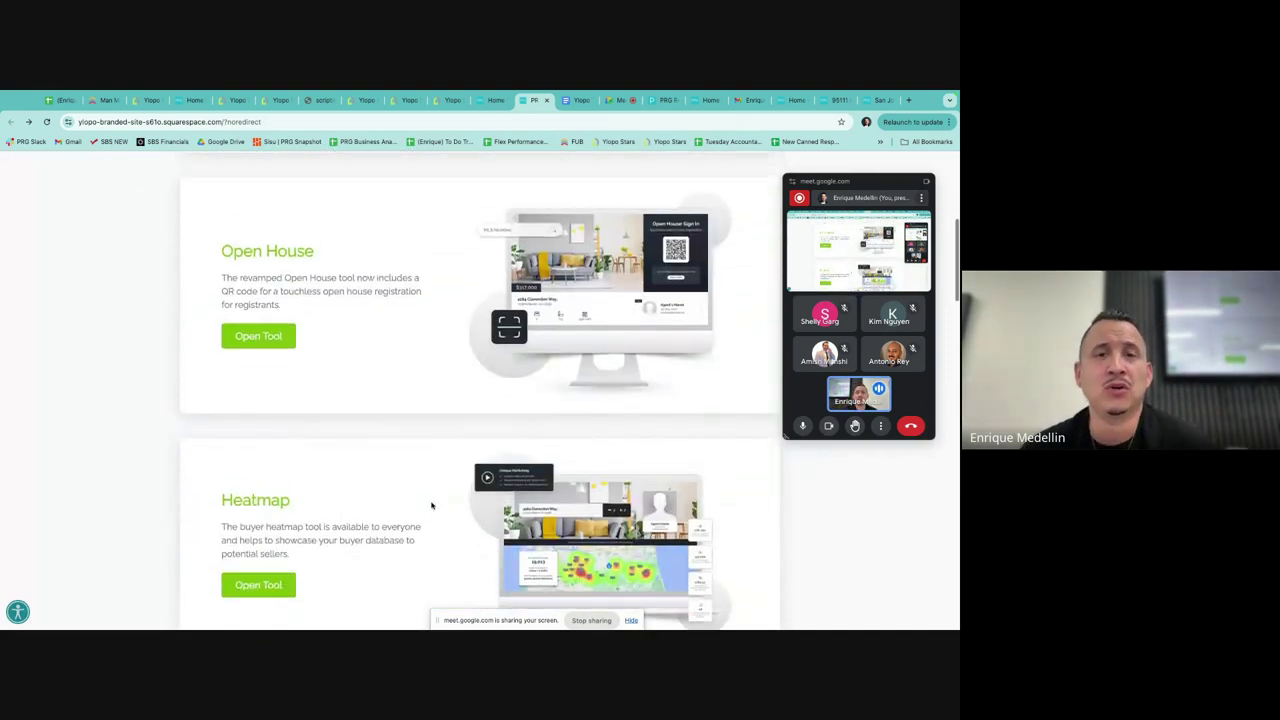
{"action": "scroll", "coordinate": [380, 440], "scroll_direction": "up", "scroll_amount": 1}
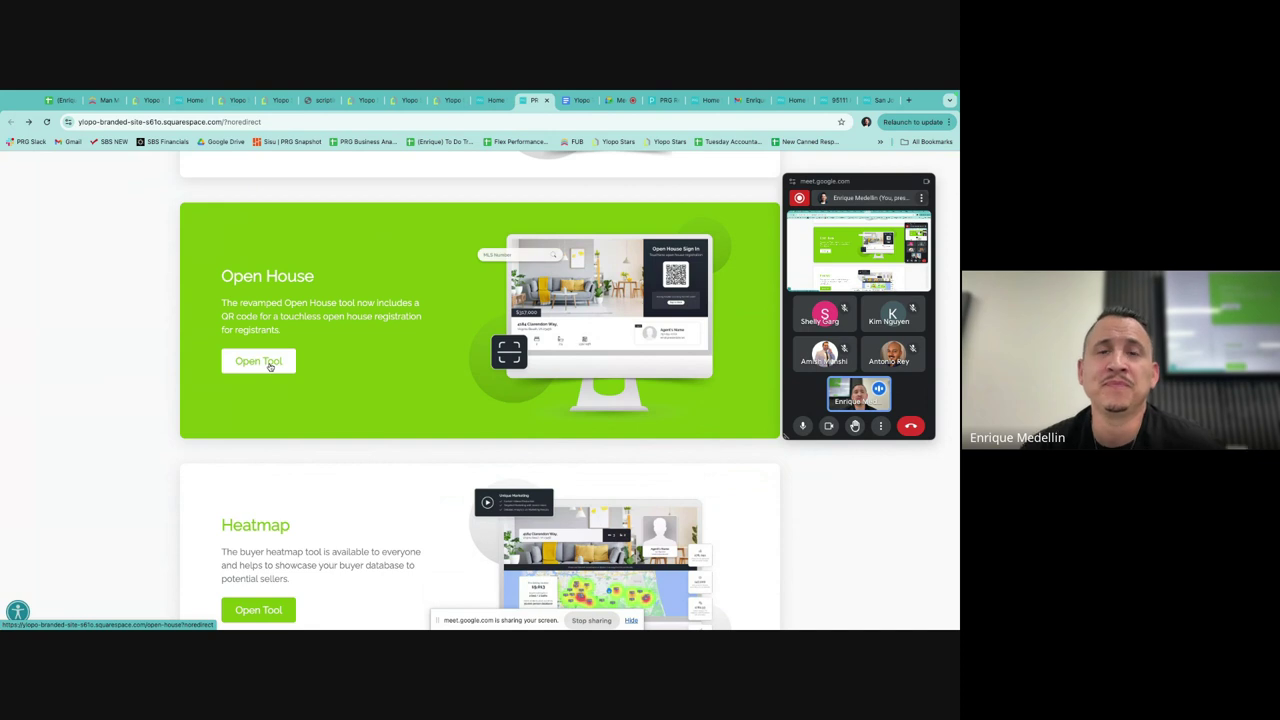
{"action": "left_click", "coordinate": [269, 366]}
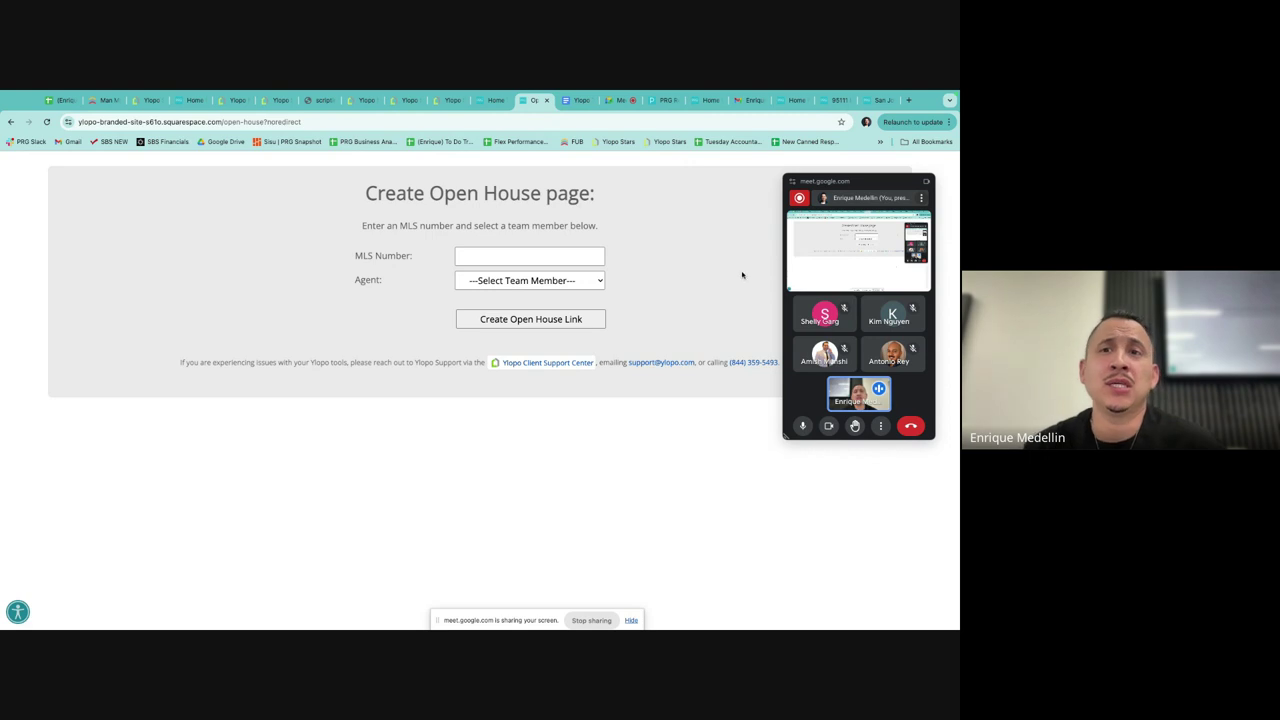
Step: Open the first listing in the 95111 home search results and copy its MLS number
{"action": "left_click", "coordinate": [832, 100]}
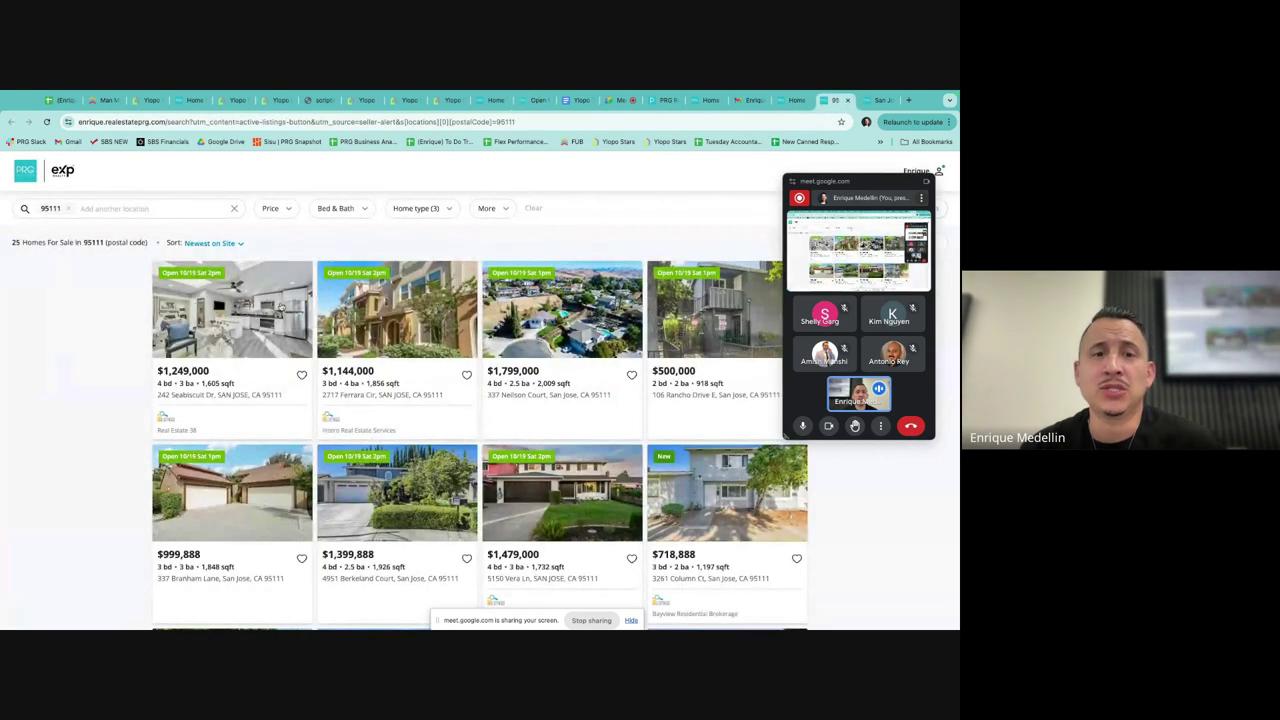
{"action": "left_click", "coordinate": [158, 340]}
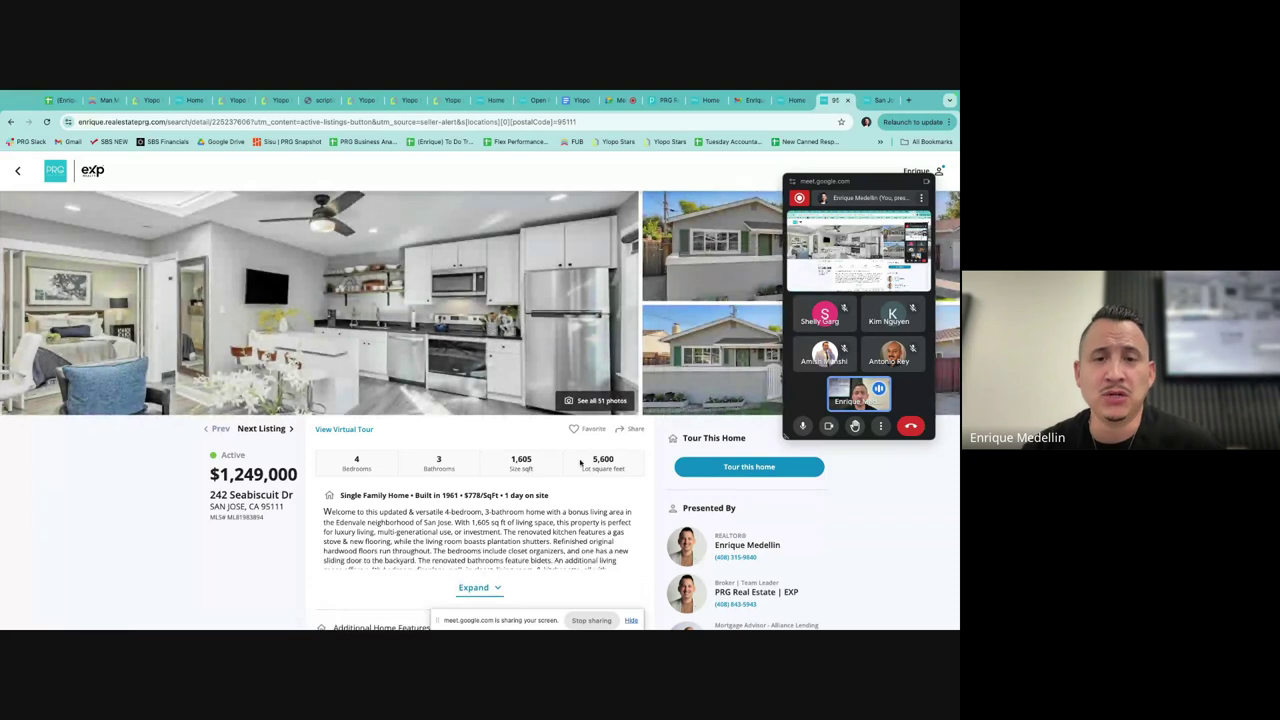
{"action": "scroll", "coordinate": [580, 462], "scroll_direction": "down", "scroll_amount": 2}
{"action": "scroll", "coordinate": [580, 462], "scroll_direction": "down", "scroll_amount": 1}
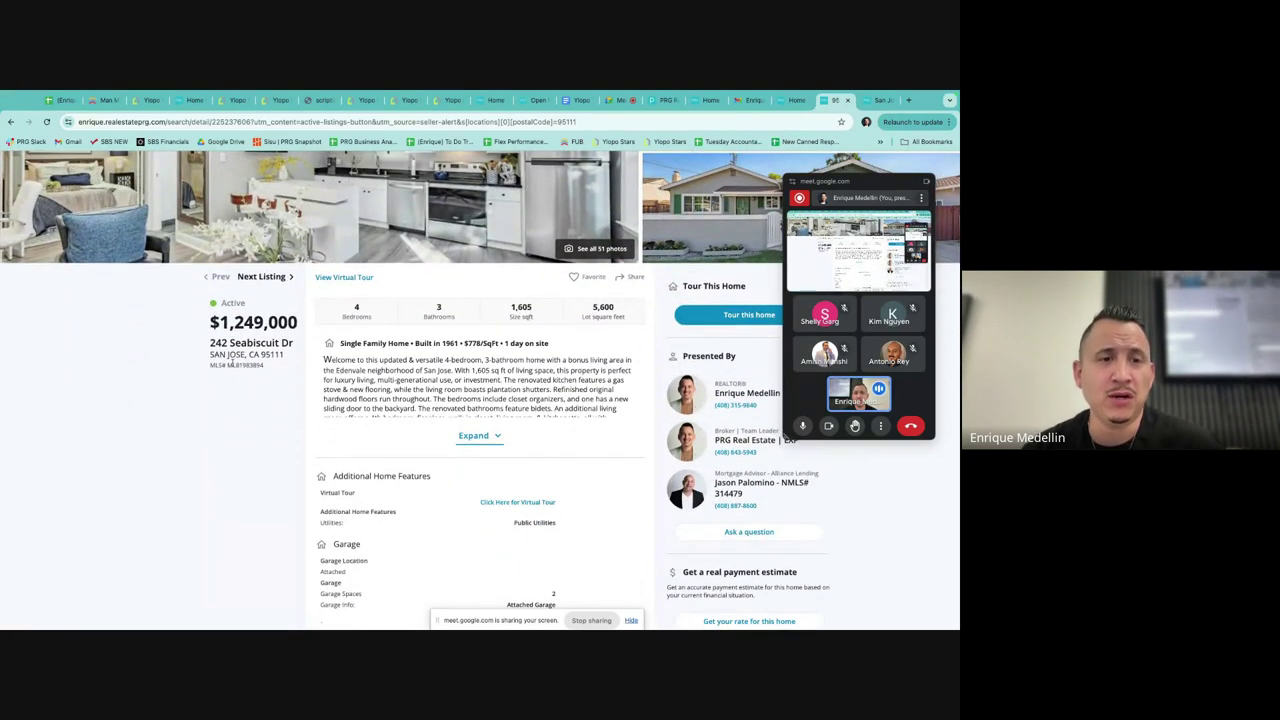
{"action": "left_click_drag", "start_coordinate": [267, 368], "coordinate": [224, 365]}
{"action": "key", "text": "ctrl+c"}
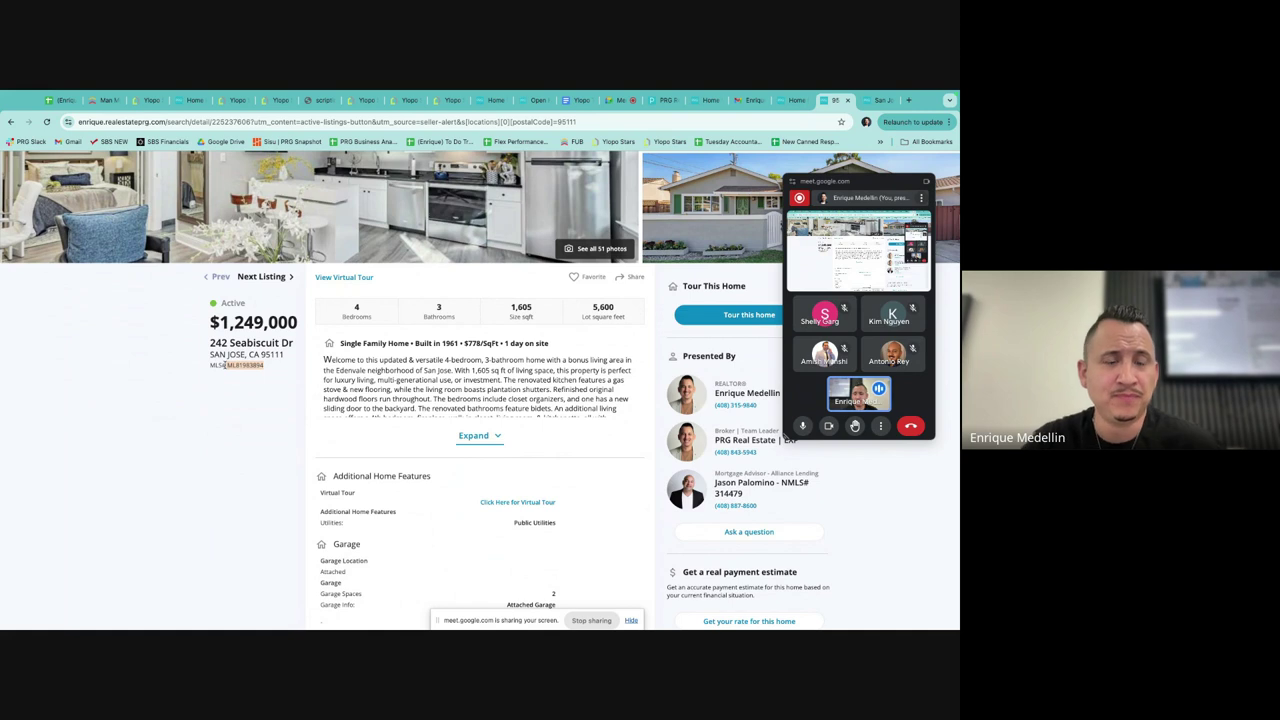
Step: Go back to the Create Open House page among the open browser tabs
{"action": "left_click", "coordinate": [147, 100]}
{"action": "left_click", "coordinate": [194, 100]}
{"action": "left_click", "coordinate": [237, 100]}
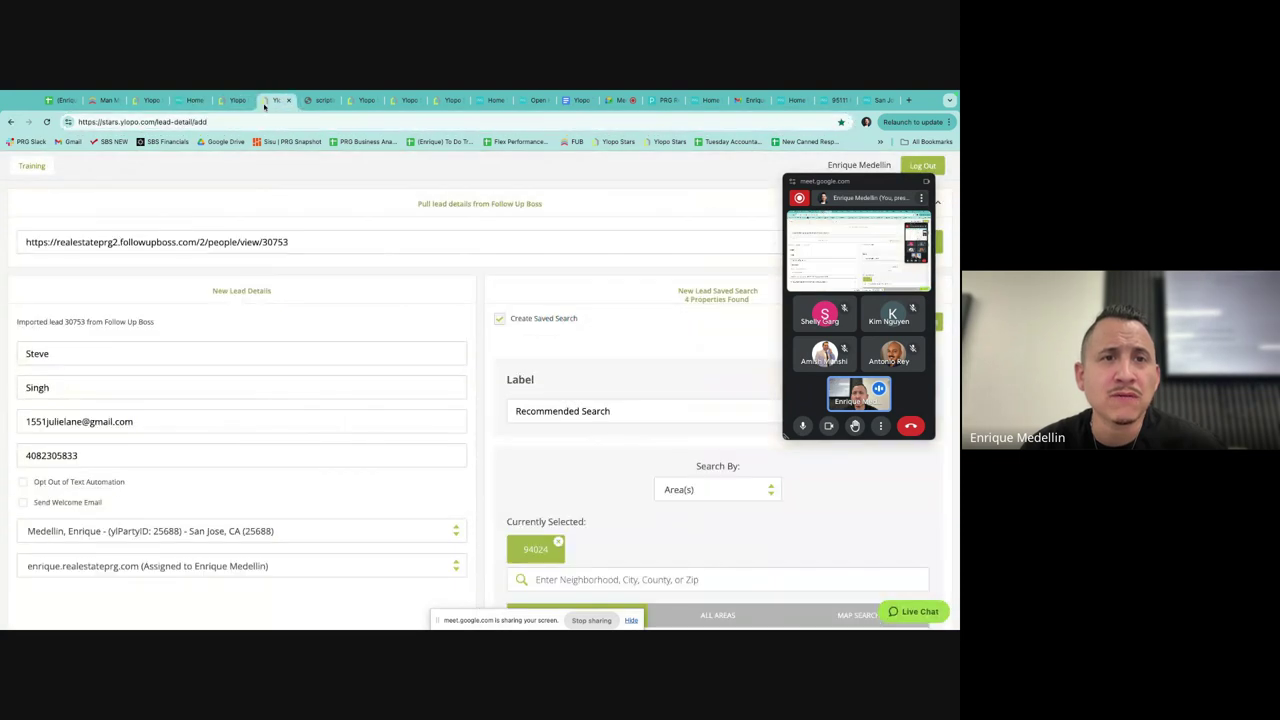
{"action": "left_click", "coordinate": [318, 100]}
{"action": "left_click", "coordinate": [366, 100]}
{"action": "left_click", "coordinate": [409, 100]}
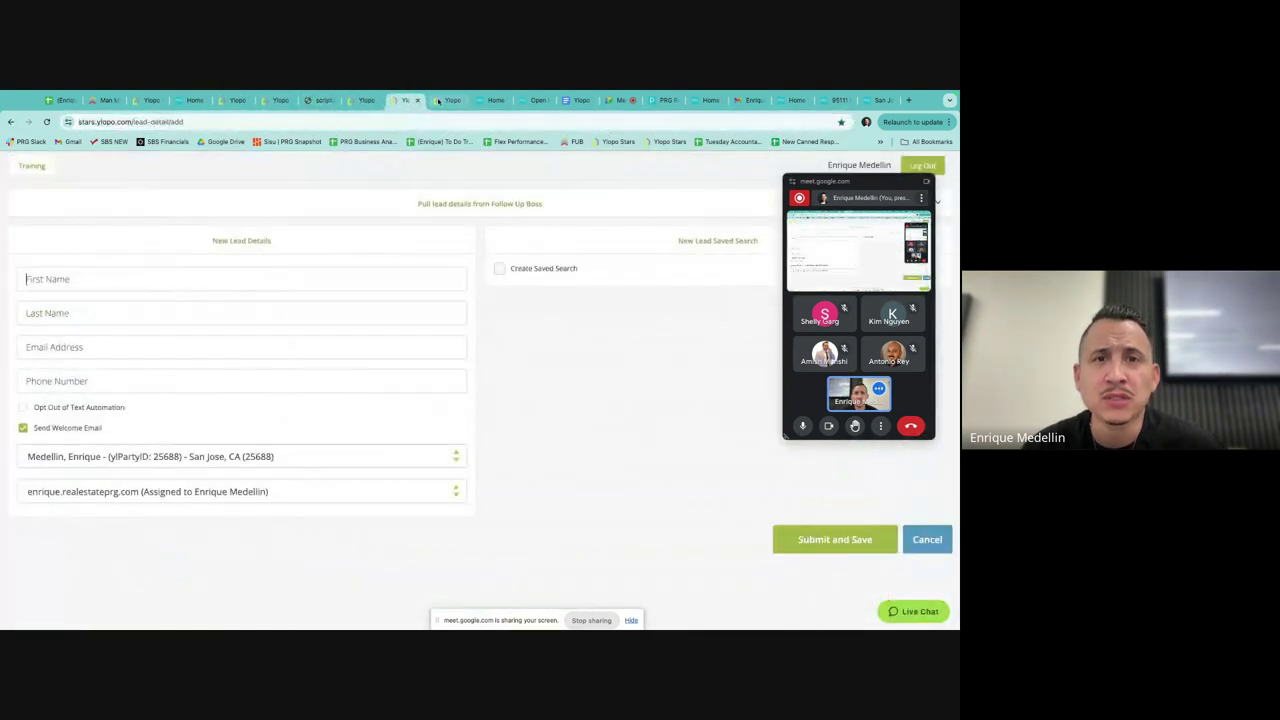
{"action": "left_click", "coordinate": [490, 100]}
{"action": "left_click", "coordinate": [536, 100]}
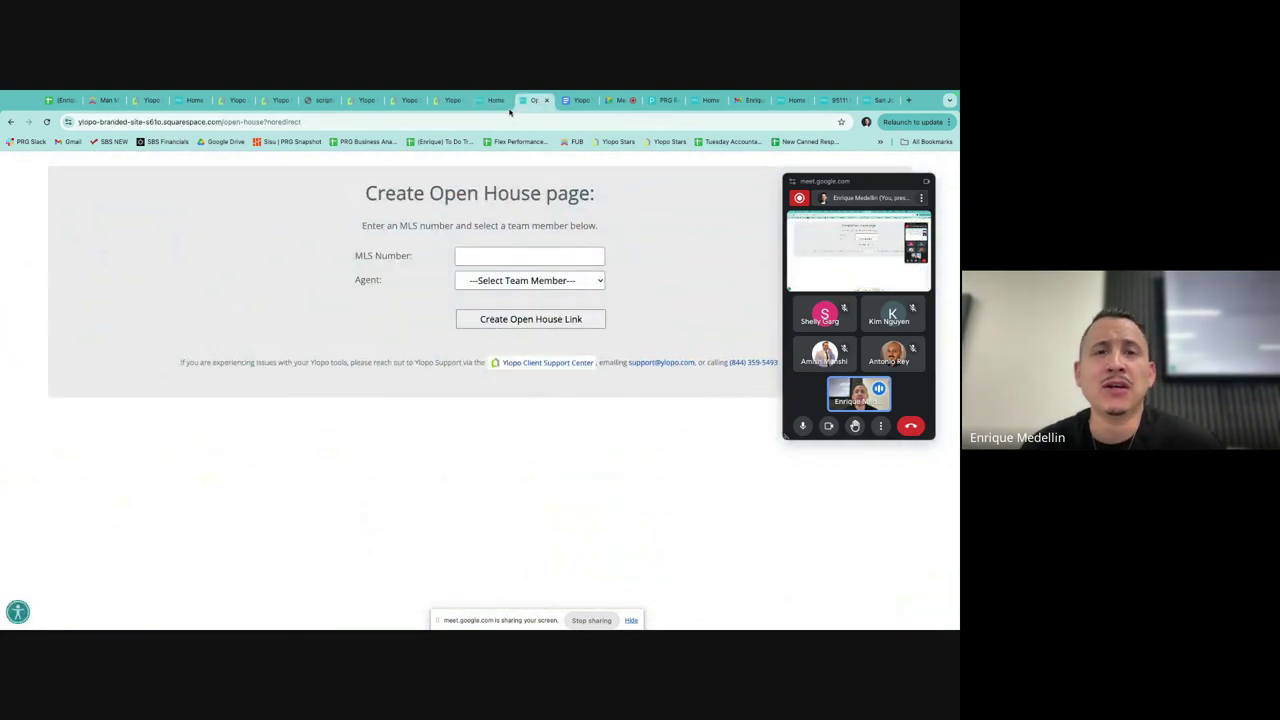
Step: Enter MLS number ML81983894, select the first listed team member as agent, and try to create the open house link
{"action": "left_click", "coordinate": [509, 261]}
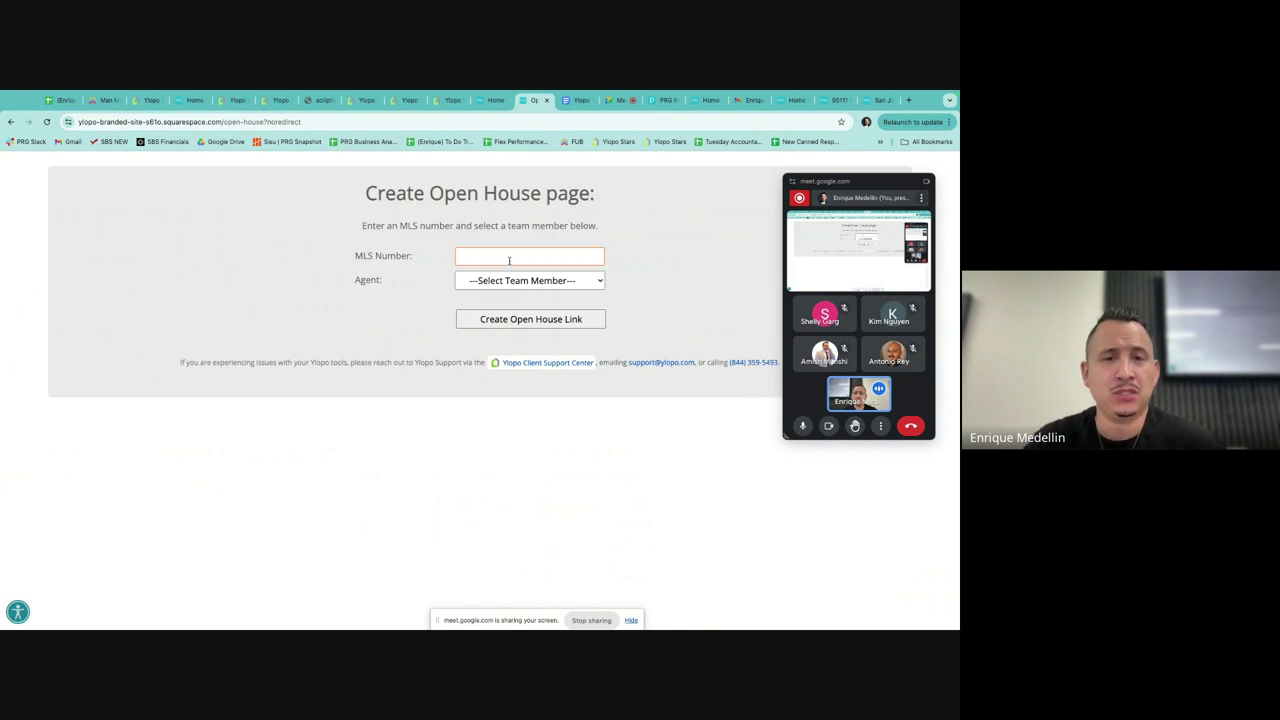
{"action": "key", "text": "ctrl+v"}
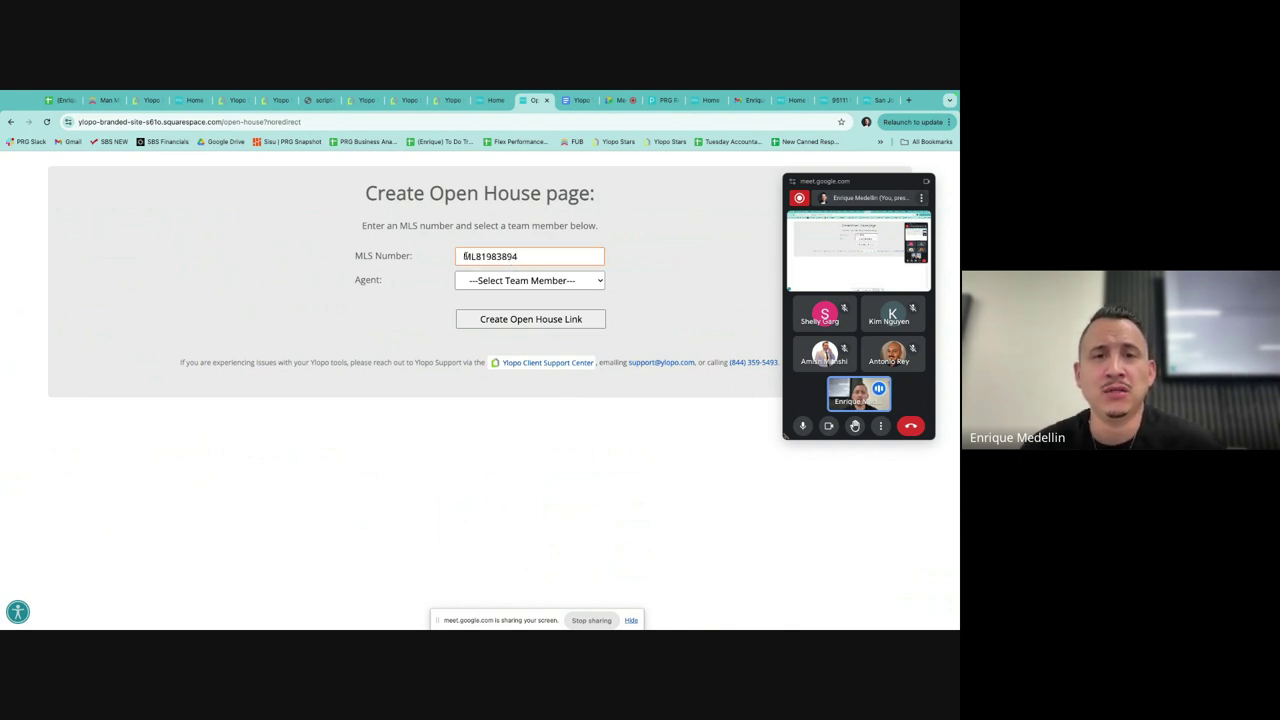
{"action": "left_click", "coordinate": [530, 281]}
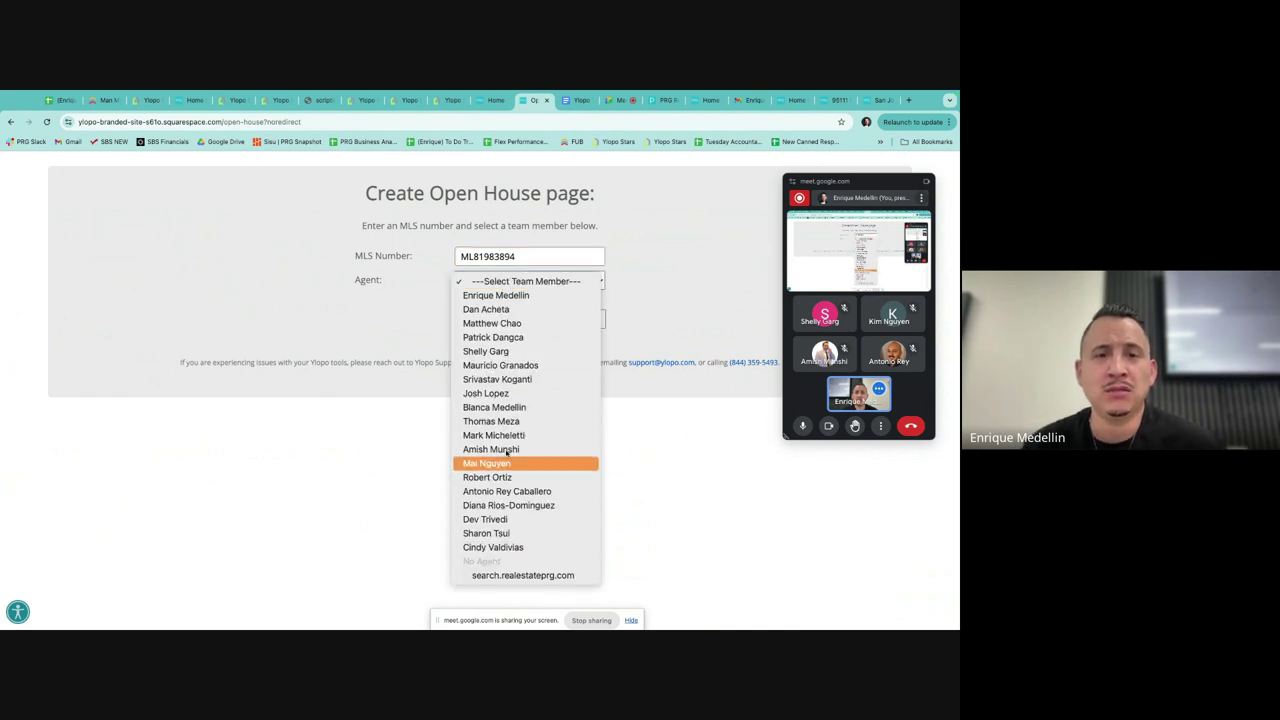
{"action": "left_click", "coordinate": [496, 295]}
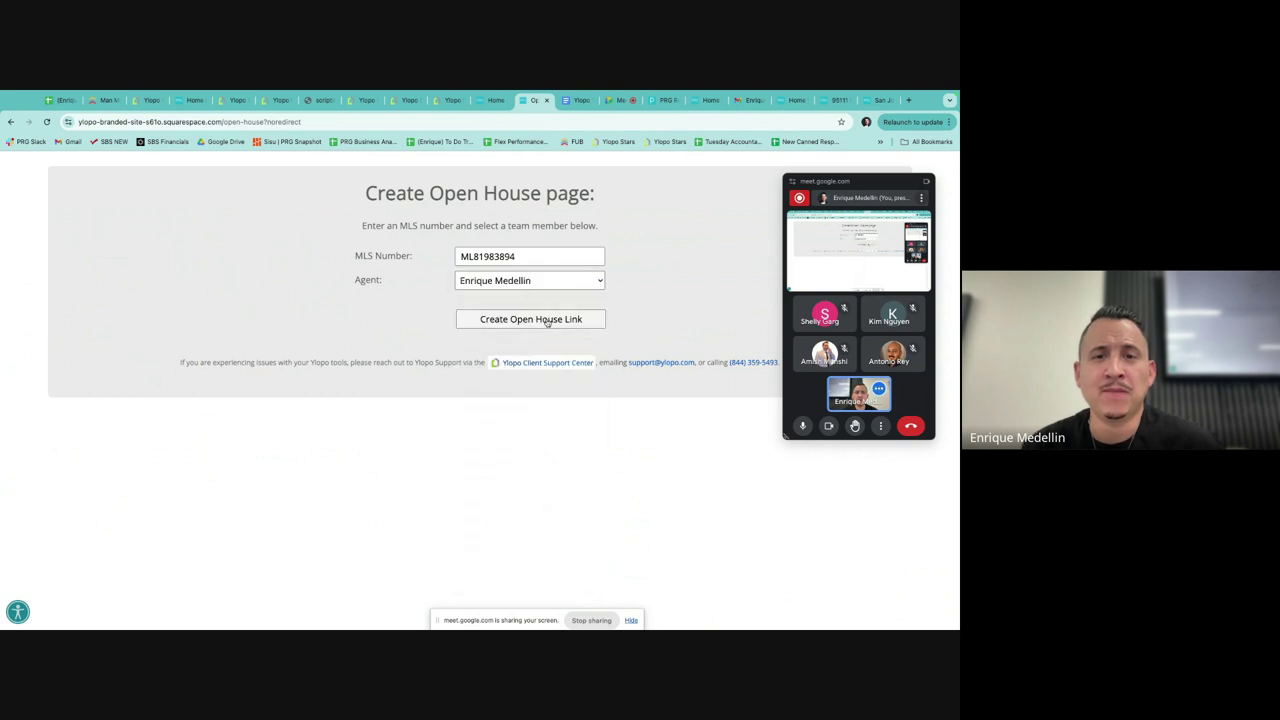
{"action": "left_click", "coordinate": [546, 320]}
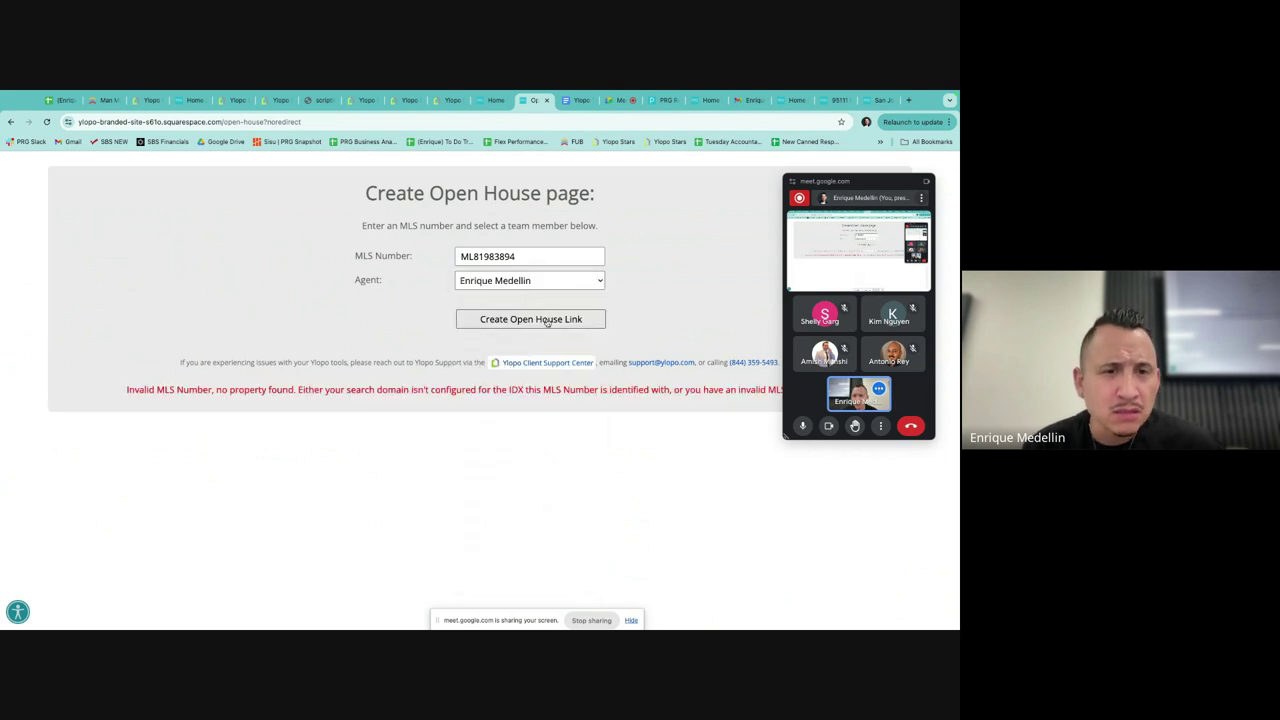
Step: Try to create the open house link with the ML prefix removed from the MLS number, leaving 81983894
{"action": "left_click", "coordinate": [473, 256]}
{"action": "key", "text": "BackSpace"}
{"action": "key", "text": "BackSpace"}
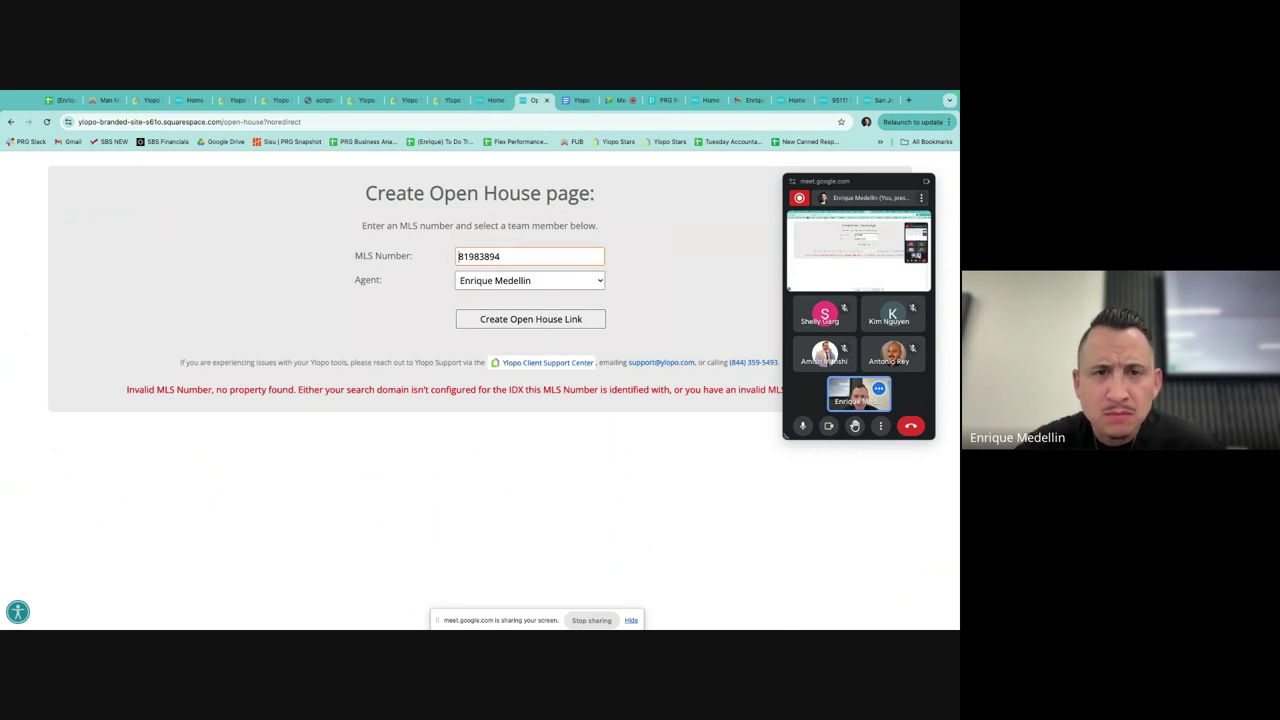
{"action": "left_click", "coordinate": [540, 322]}
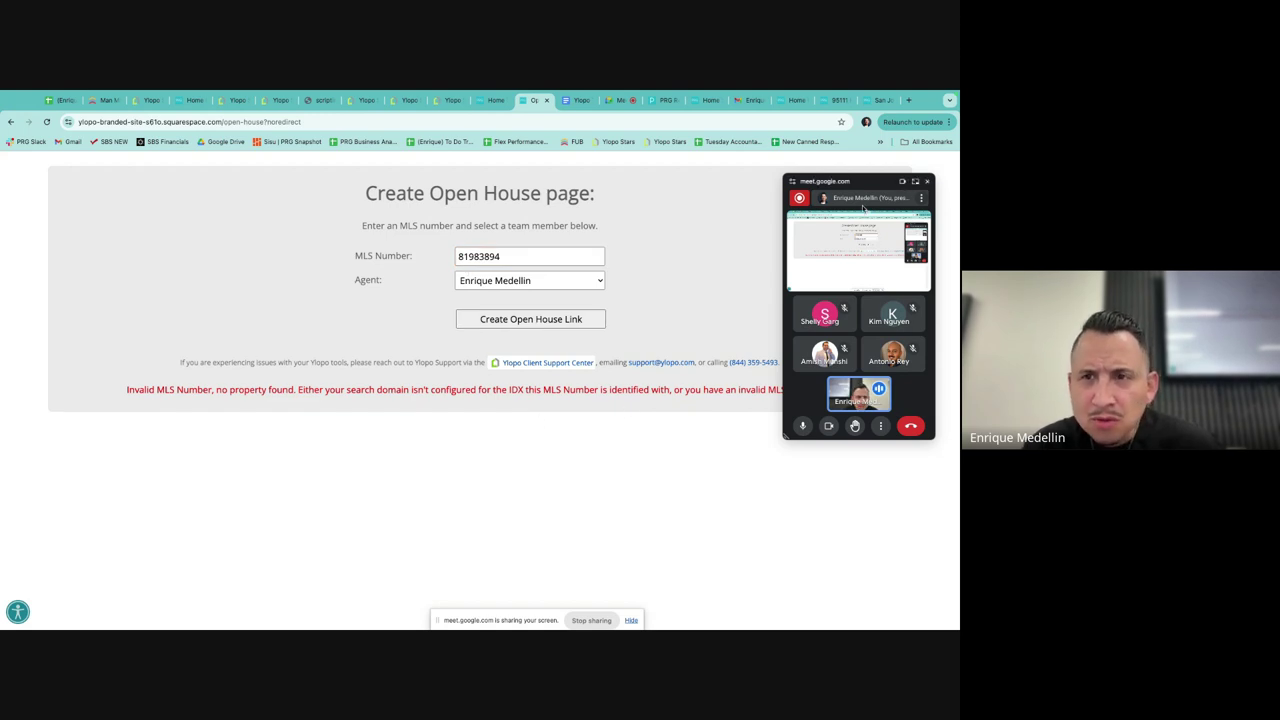
Step: Restore the ML prefix so the MLS number reads ML81983894 and create the open house link
{"action": "mouse_move", "coordinate": [858, 184]}
{"action": "left_mouse_down"}
{"action": "mouse_move", "coordinate": [704, 338]}
{"action": "mouse_move", "coordinate": [845, 192]}
{"action": "left_mouse_up"}
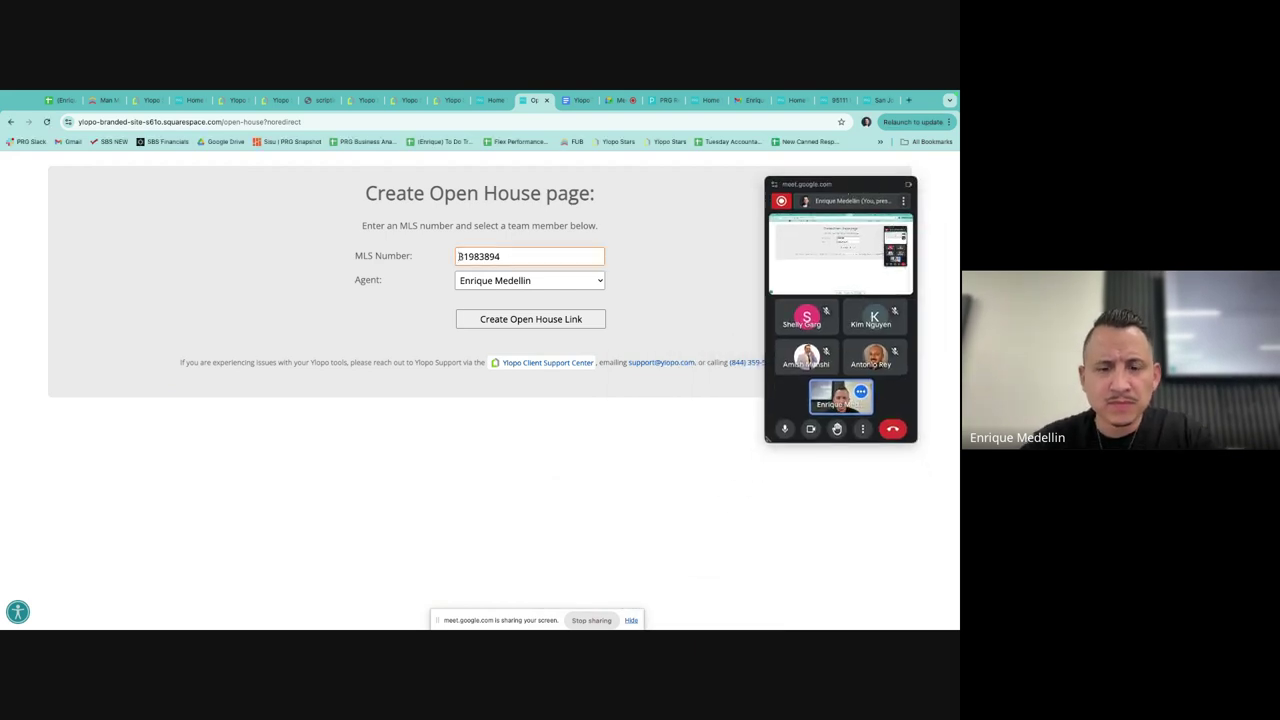
{"action": "type", "text": "ML"}
{"action": "left_click", "coordinate": [503, 317]}
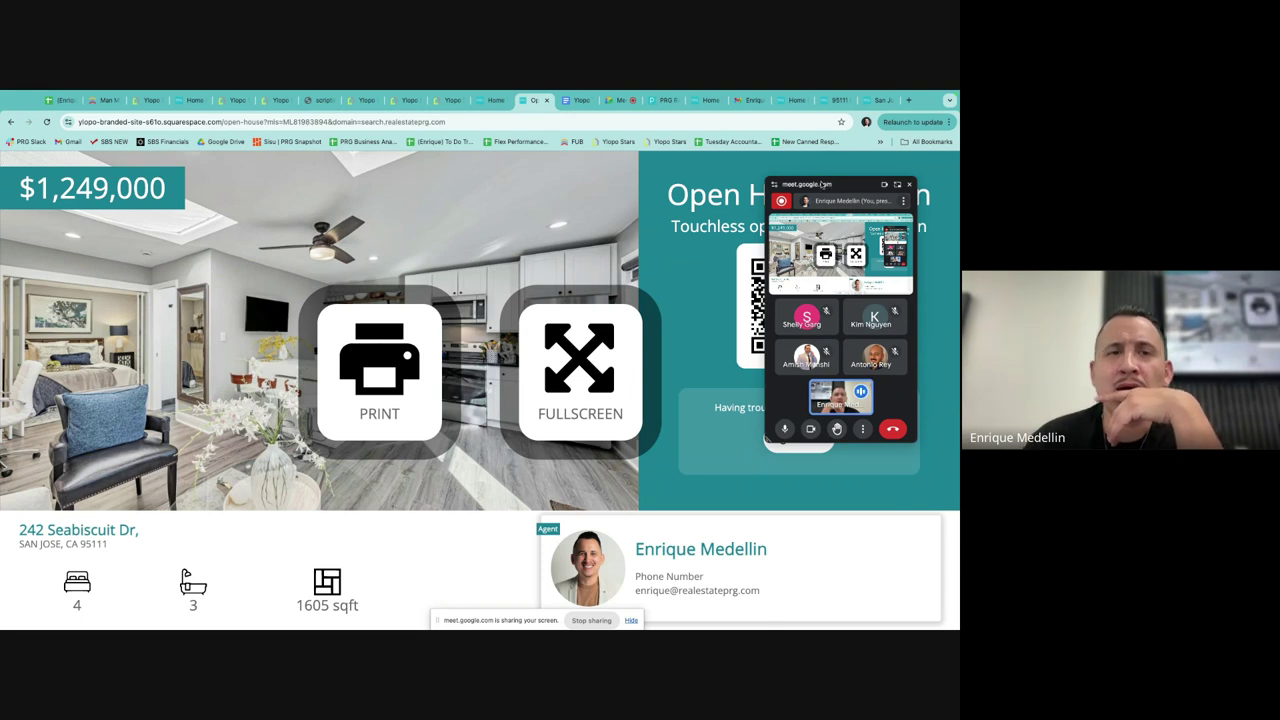
Step: Move the floating meeting window clear of the QR code on the Open House Sign In page
{"action": "left_click_drag", "start_coordinate": [813, 183], "coordinate": [707, 147]}
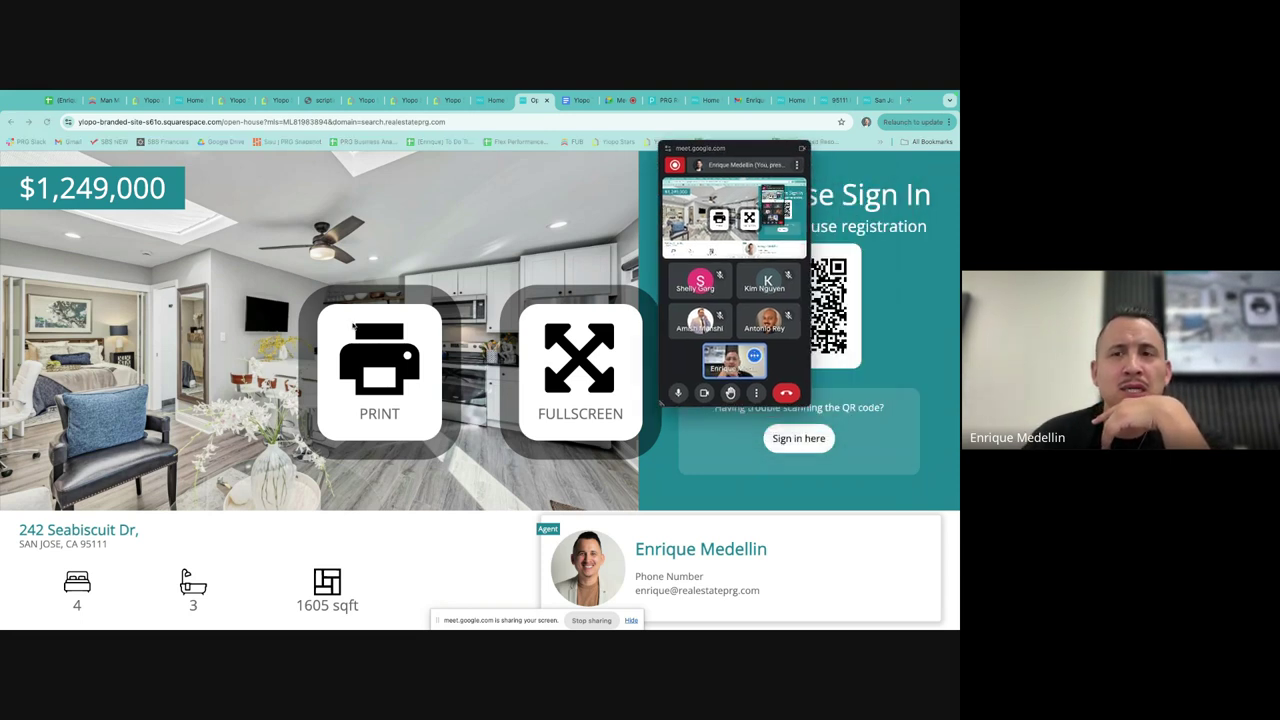
{"action": "left_click_drag", "start_coordinate": [728, 148], "coordinate": [863, 304]}
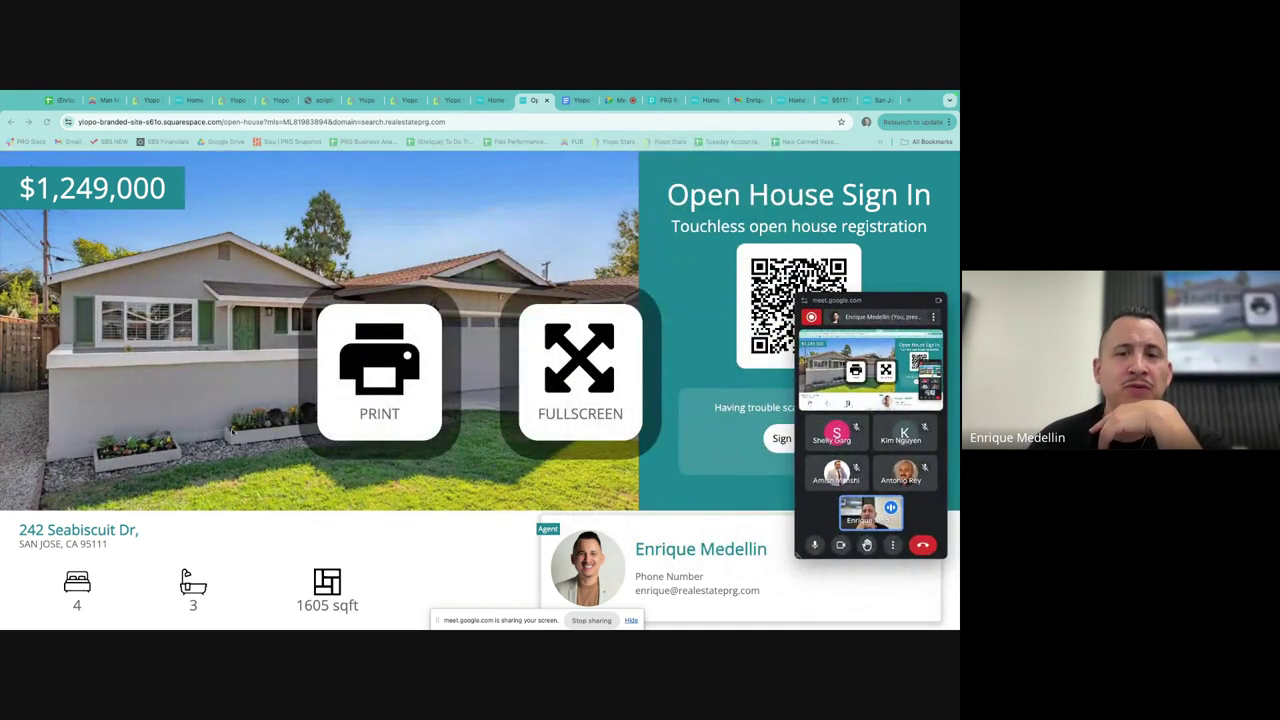
{"action": "left_click_drag", "start_coordinate": [895, 303], "coordinate": [893, 358]}
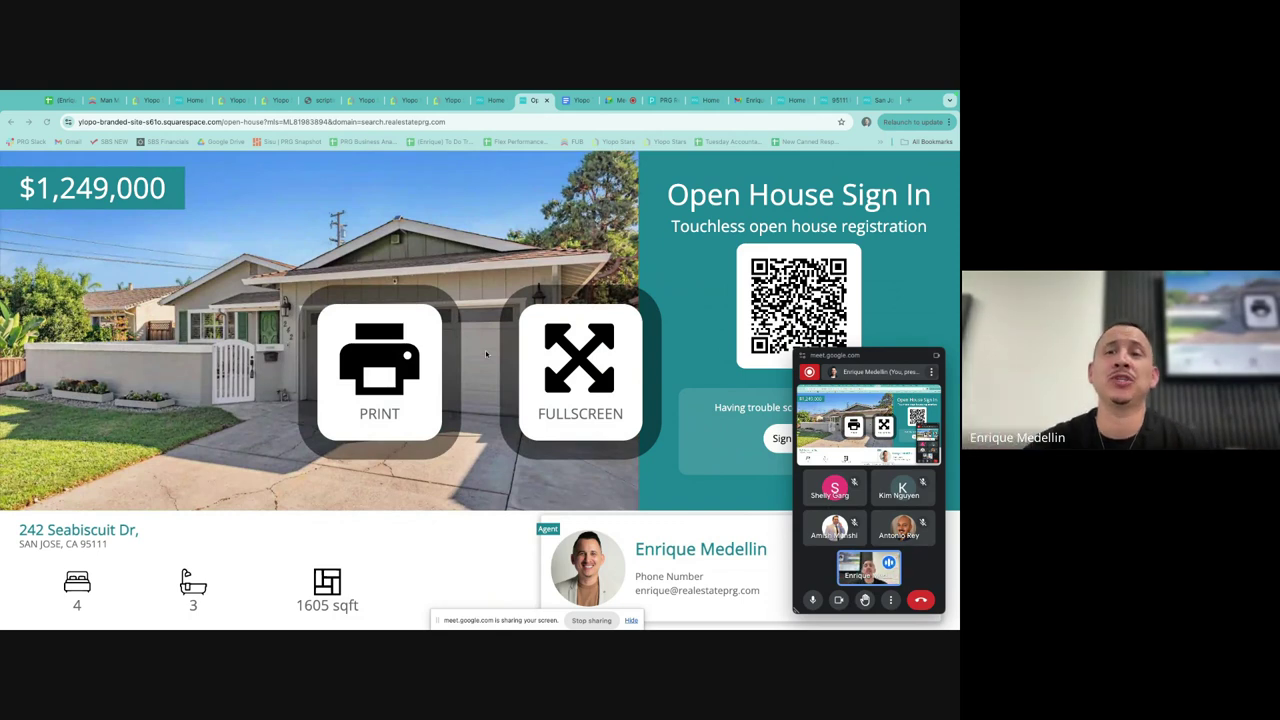
{"action": "left_click_drag", "start_coordinate": [864, 357], "coordinate": [909, 411]}
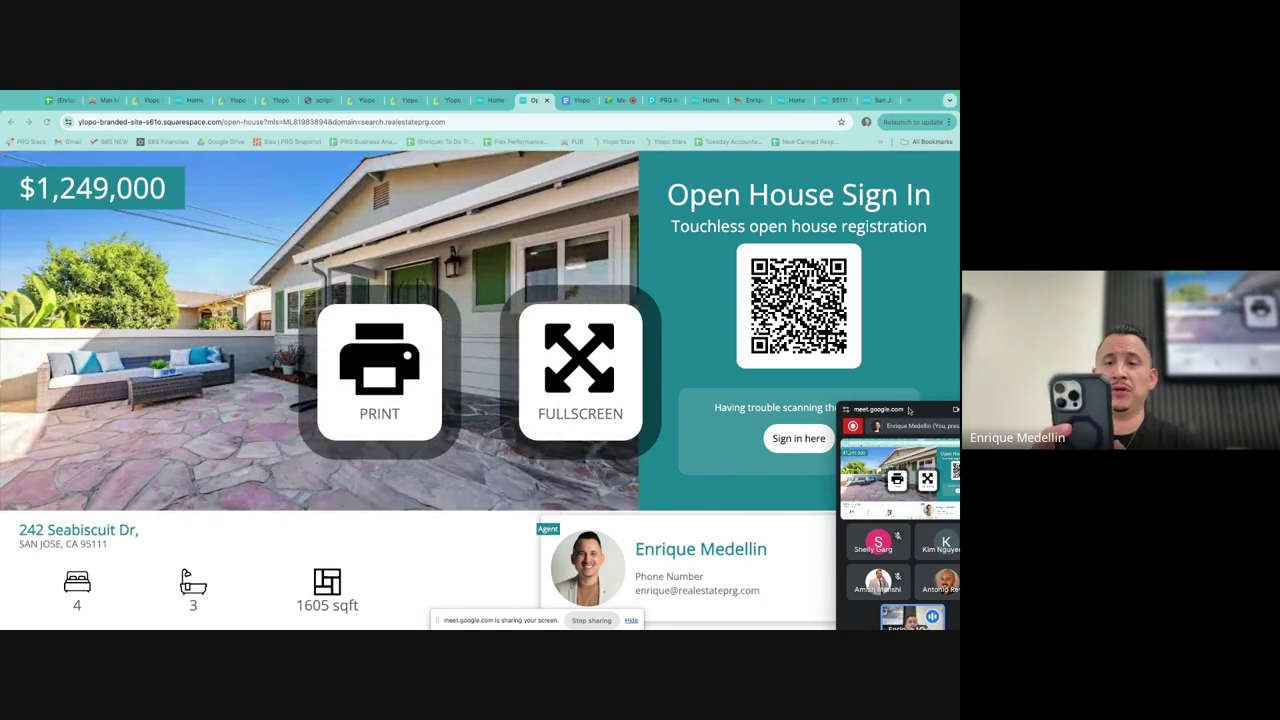